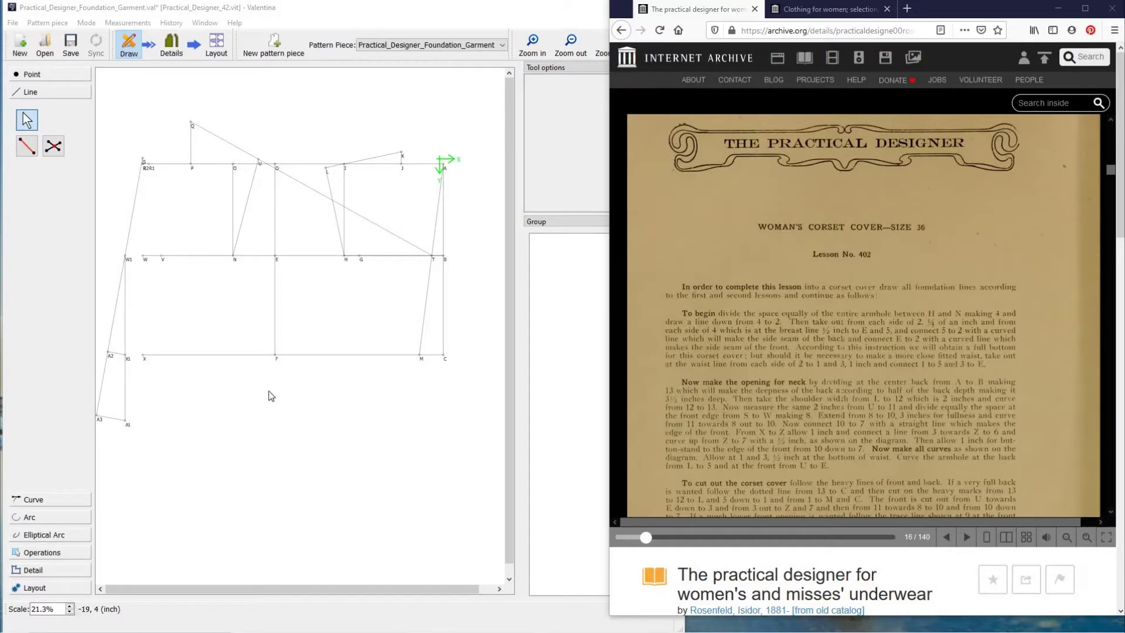
# Step: Load the Practical_Designer_36.vit measurement file into the foundation garment pattern in place of the size 42 measurements
pyautogui.click(130, 23)
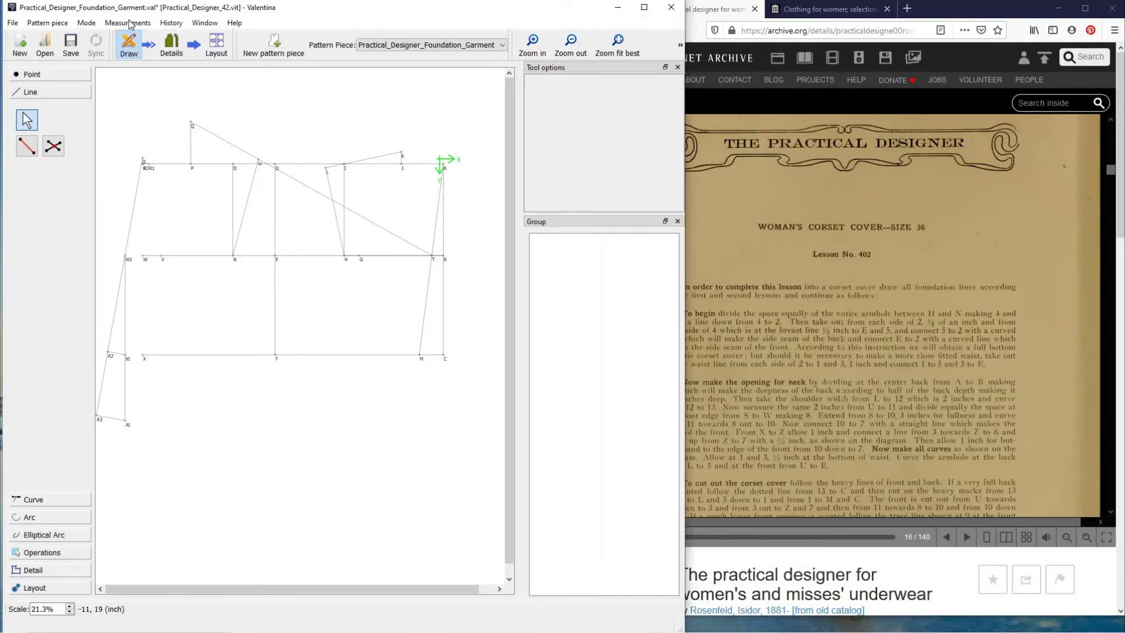
pyautogui.click(130, 23)
pyautogui.click(146, 83)
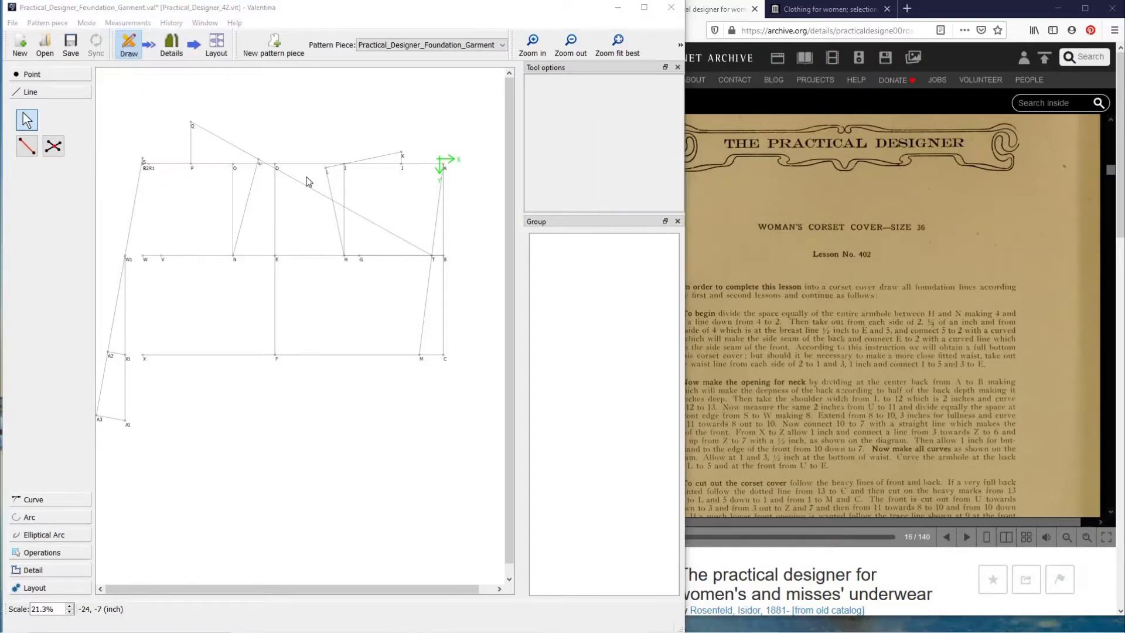
pyautogui.doubleClick(568, 171)
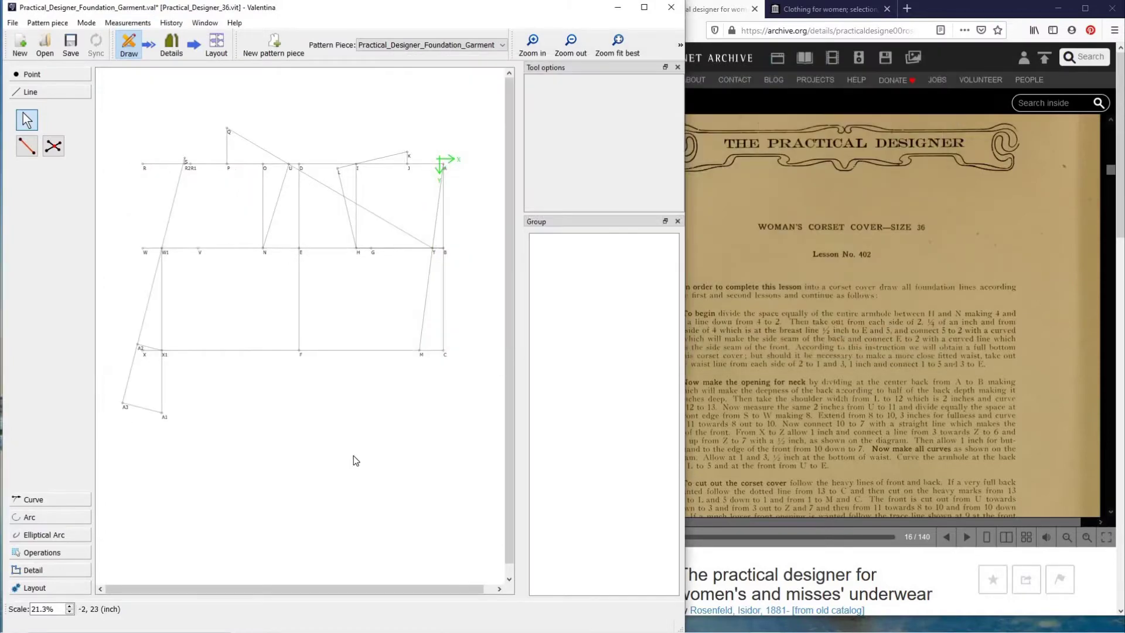
# Step: Switch to the browser and find the corset cover diagram on page 17 of the book, enlarged enough to read its point labels
pyautogui.hotkey('alt', 'Tab')
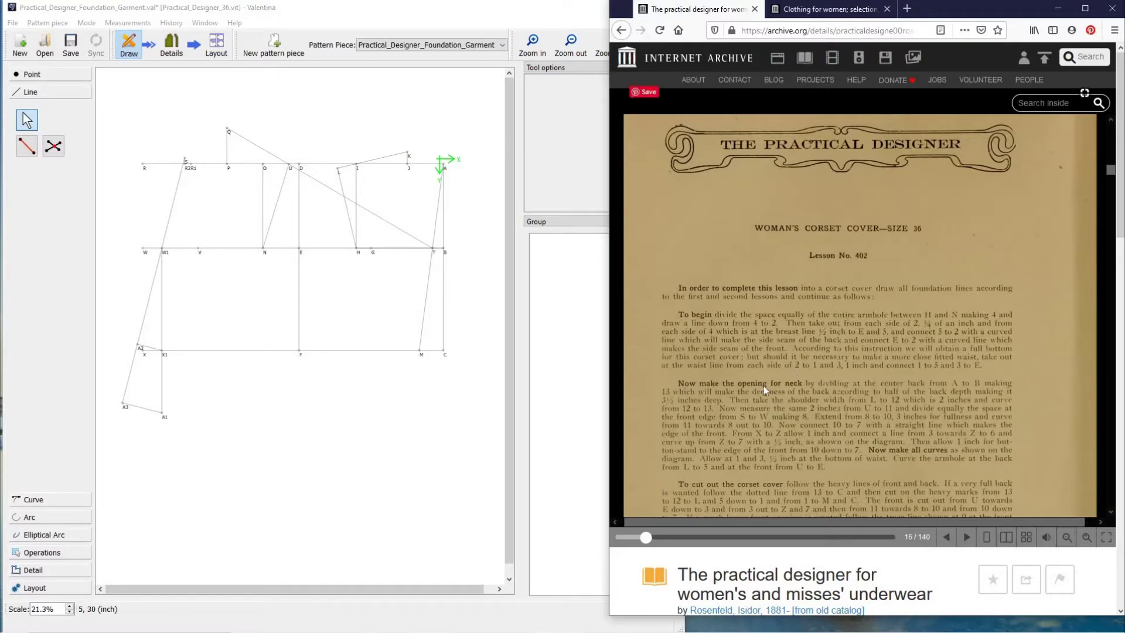
pyautogui.scroll(-10, 774, 376)
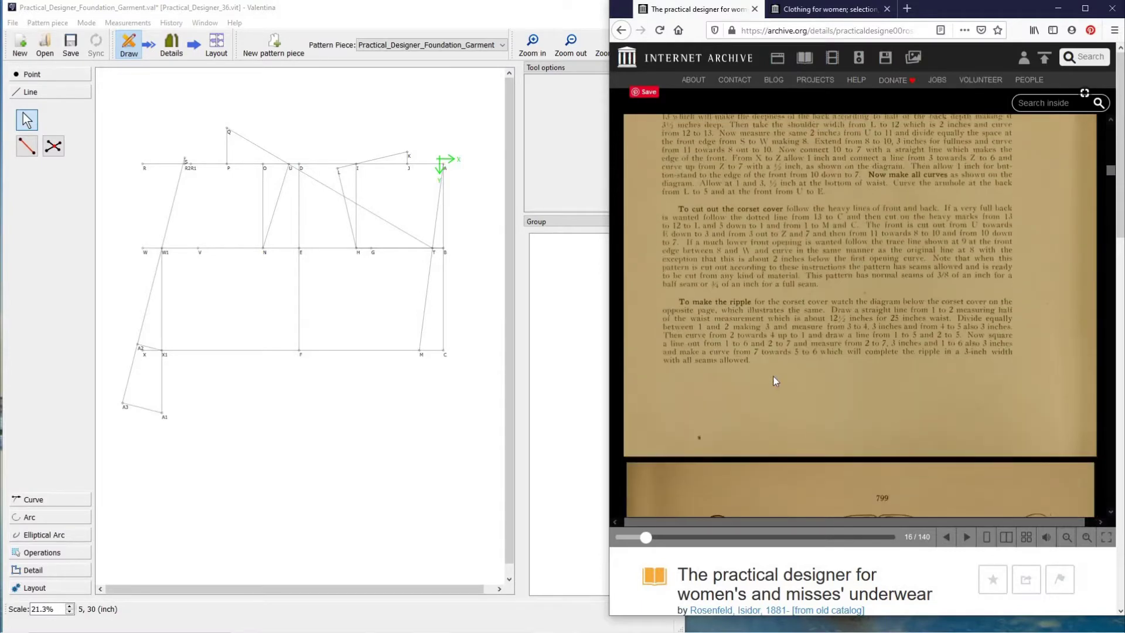
pyautogui.scroll(-8, 774, 376)
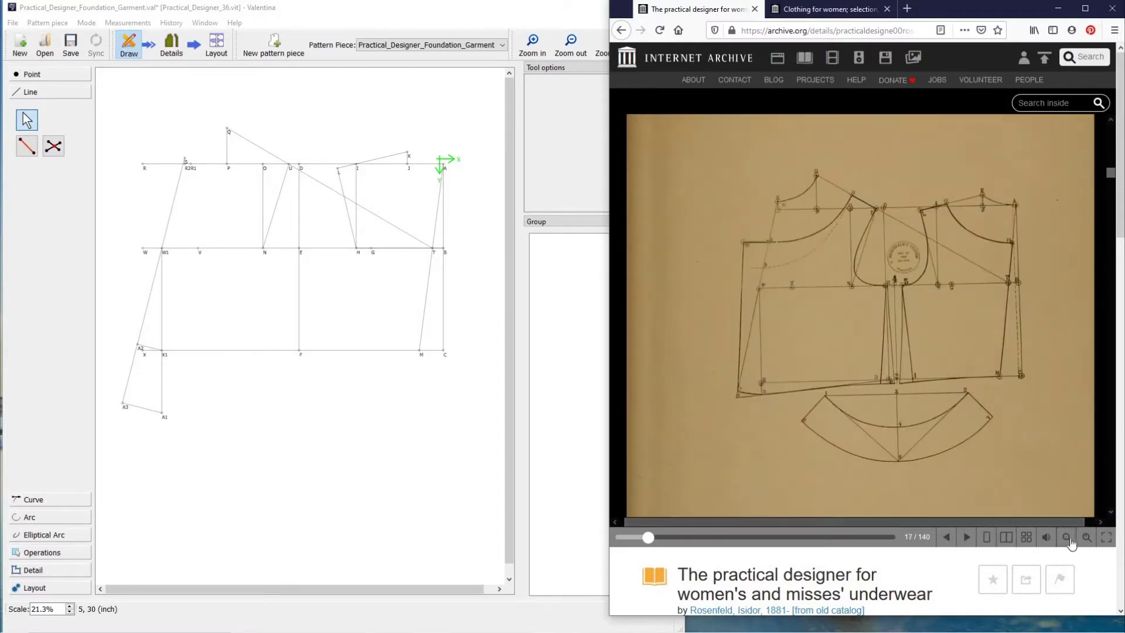
pyautogui.click(1085, 537)
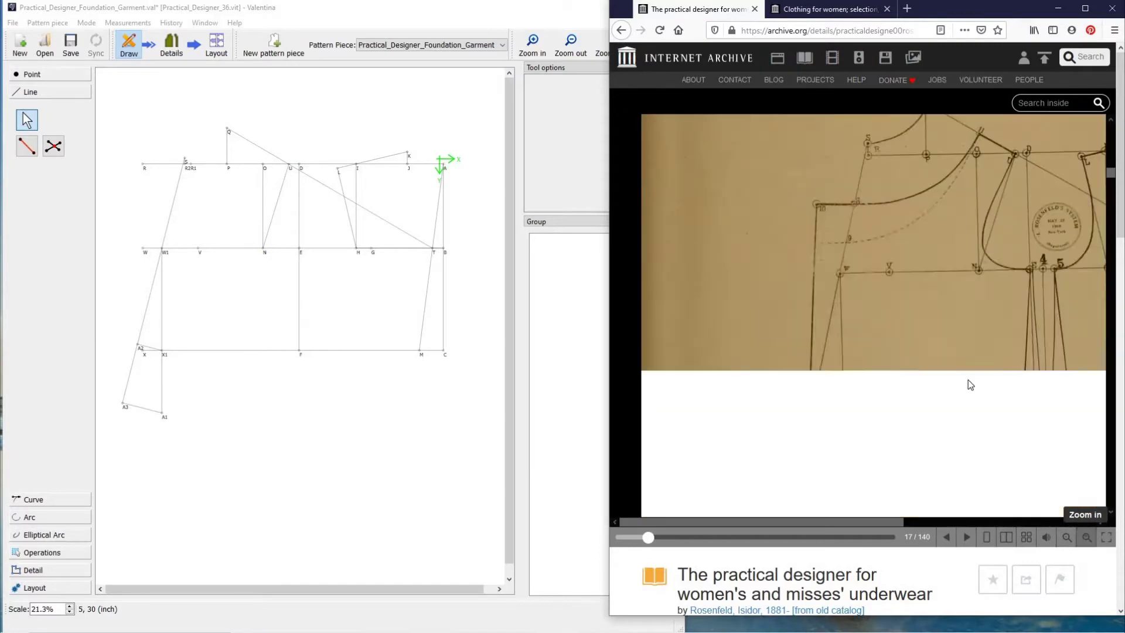
pyautogui.moveTo(1000, 313); pyautogui.dragTo(858, 366)
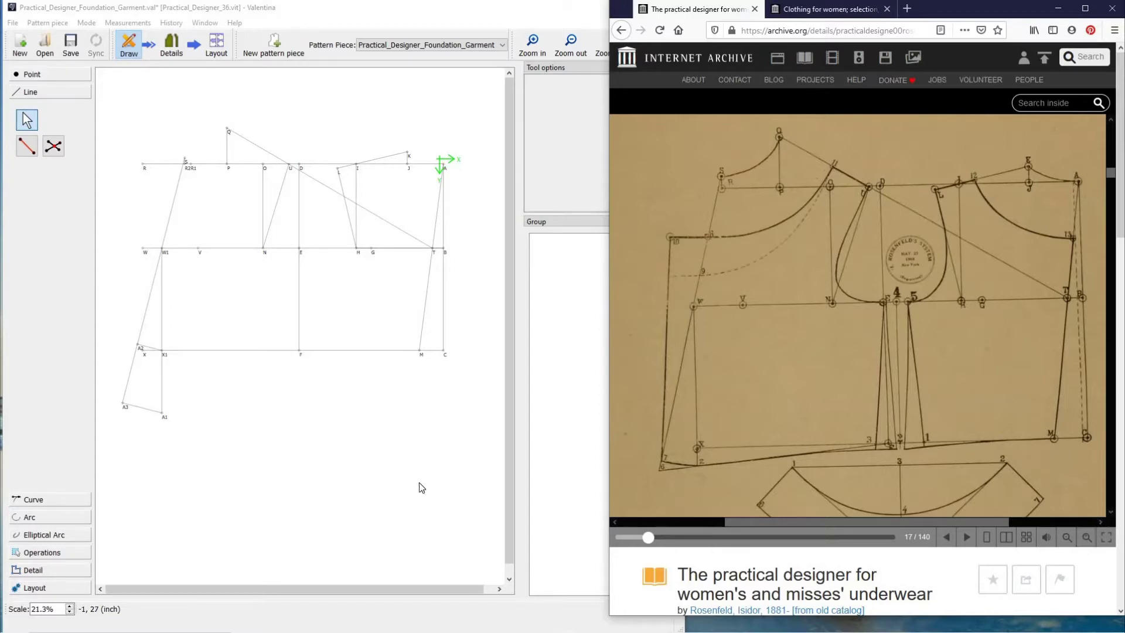
# Step: Back in Valentina, add a point labelled p4 midway along the line from H to N, using the length formula CurrentLength/2
pyautogui.click(538, 50)
pyautogui.click(537, 47)
pyautogui.click(537, 47)
pyautogui.click(537, 47)
pyautogui.click(537, 47)
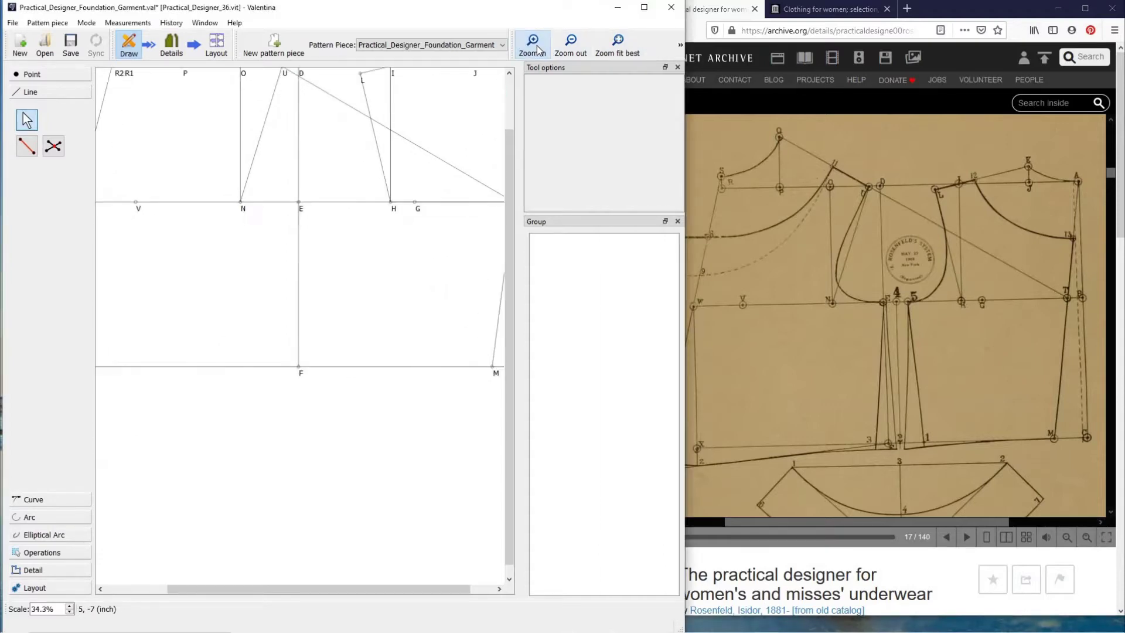
pyautogui.click(537, 47)
pyautogui.click(537, 47)
pyautogui.scroll(2, 449, 278)
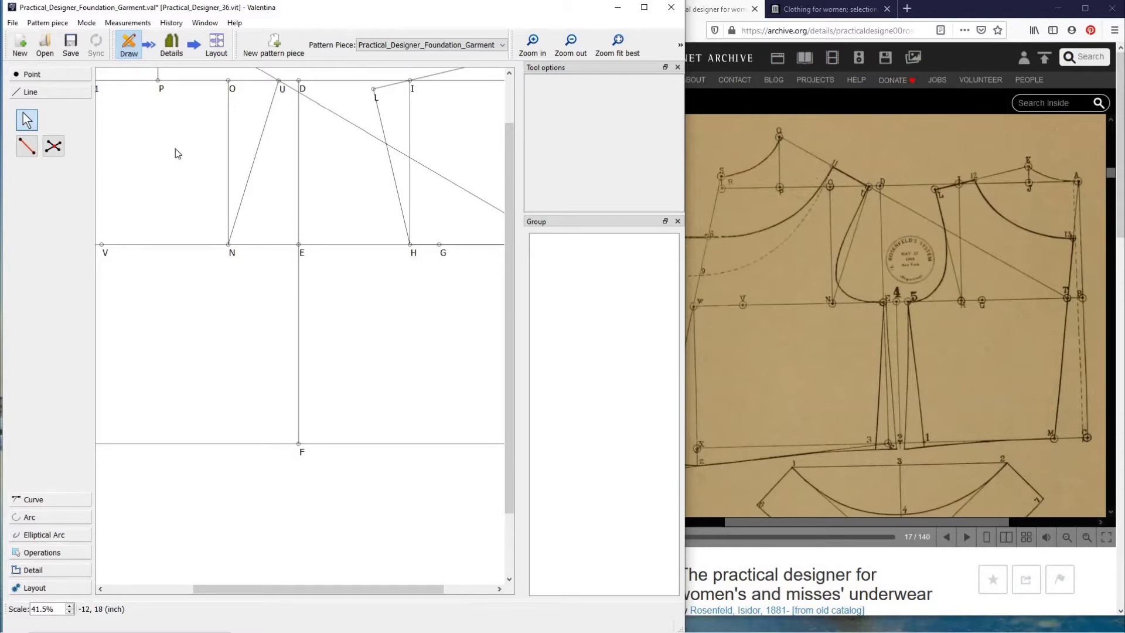
pyautogui.click(68, 75)
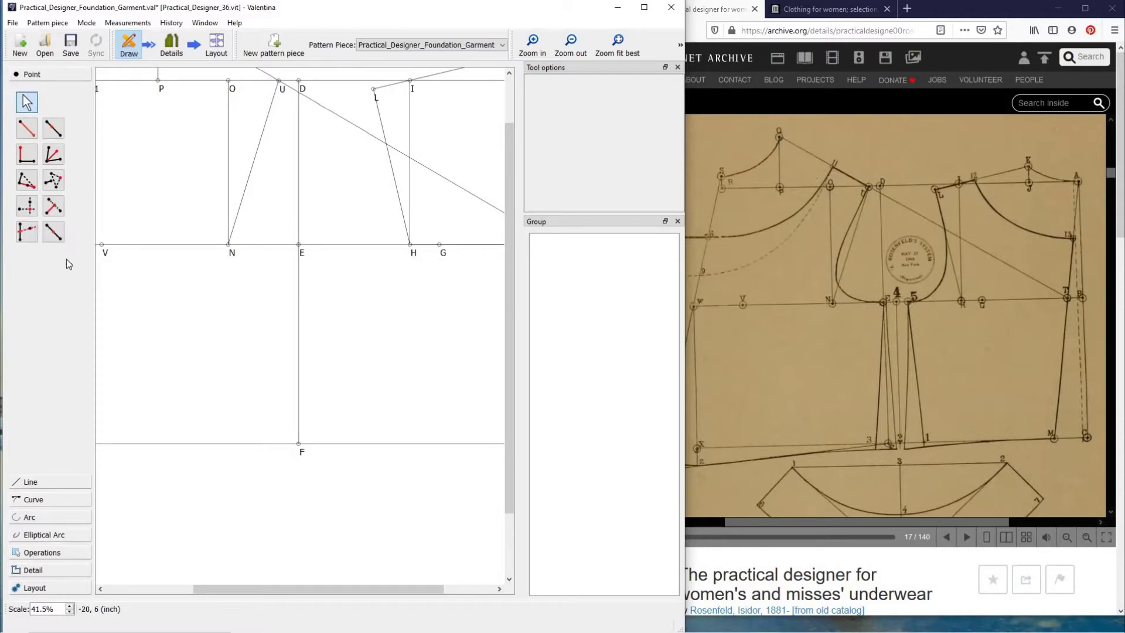
pyautogui.click(53, 232)
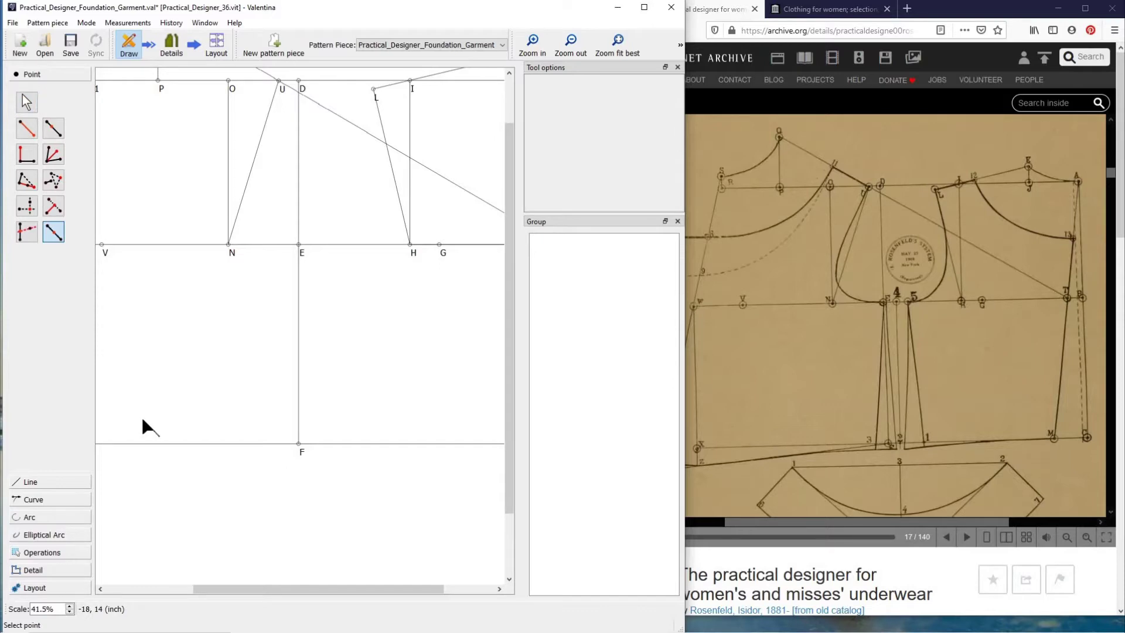
pyautogui.click(411, 246)
pyautogui.click(233, 252)
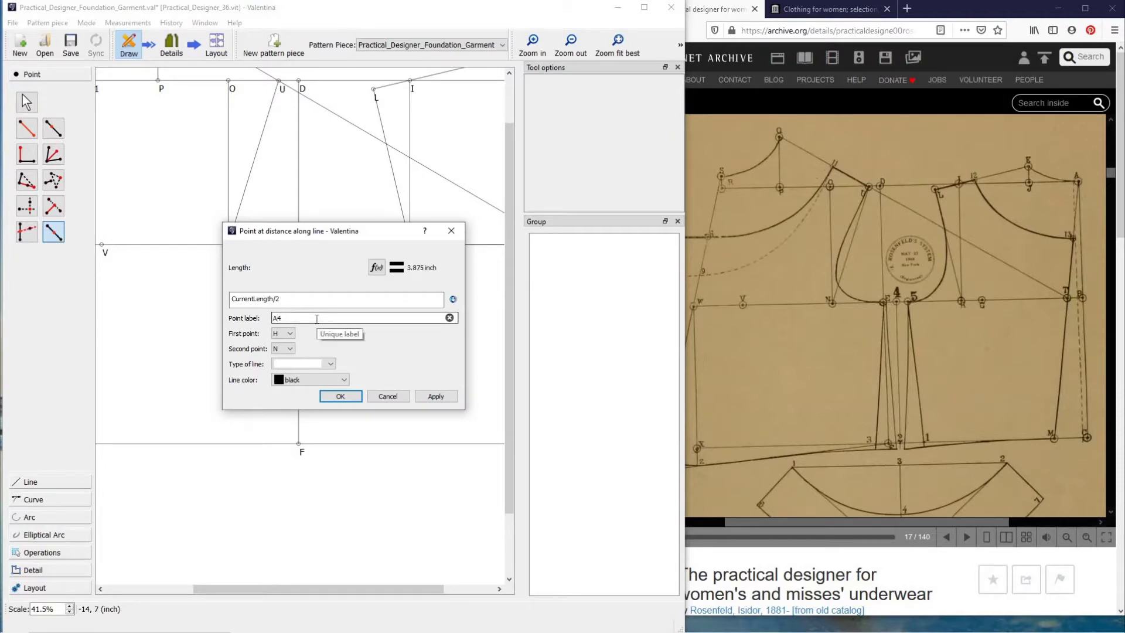
pyautogui.write('p')
pyautogui.press('BackSpace')
pyautogui.press('BackSpace')
pyautogui.write('p')
pyautogui.press('BackSpace')
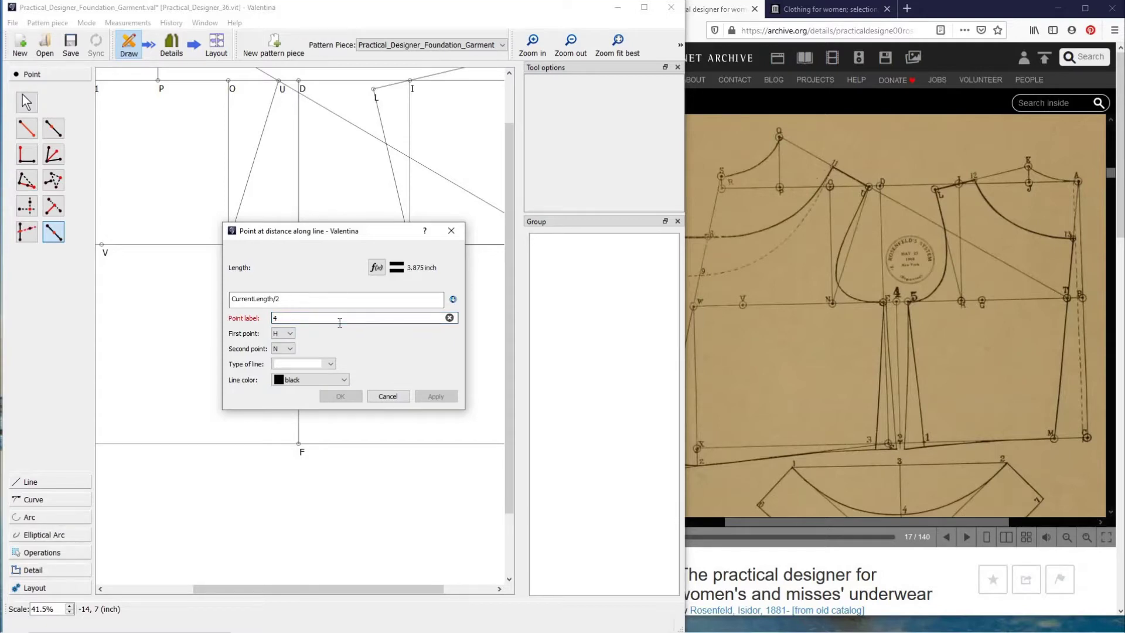
pyautogui.write('p')
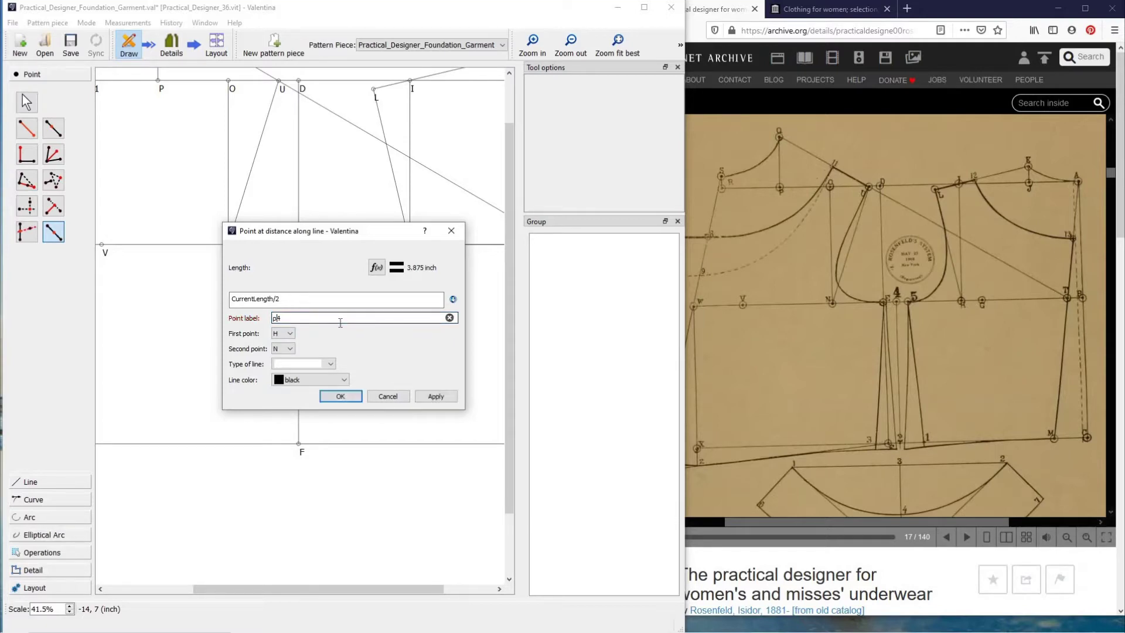
pyautogui.click(341, 397)
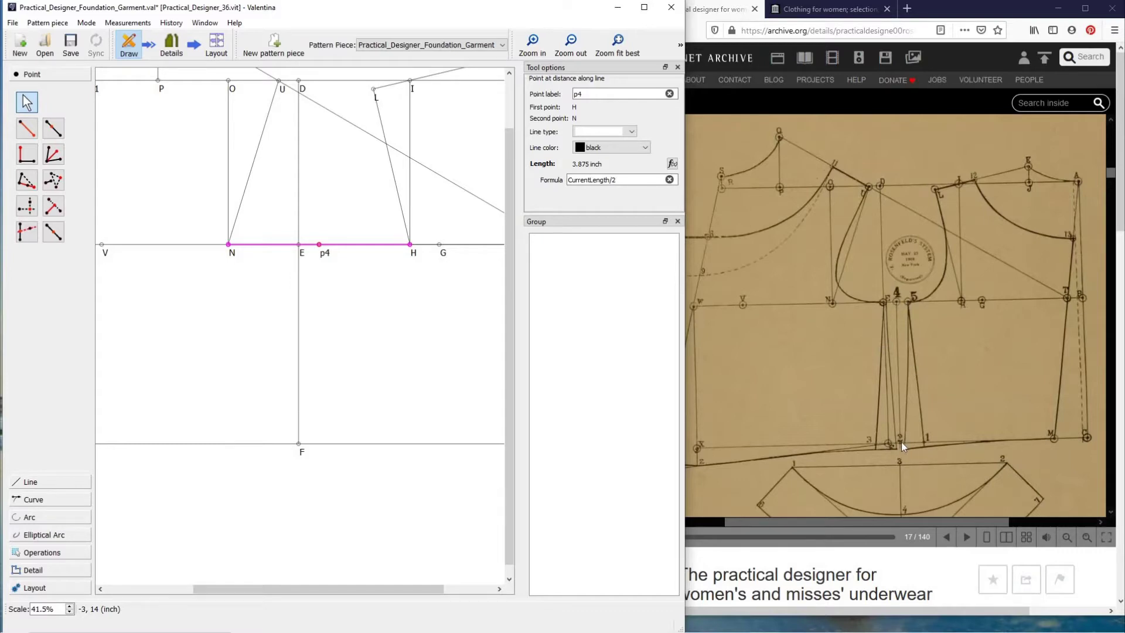
# Step: Draw a line about 12.66 inches long straight down from p4 at 270°, ending below the waist line
pyautogui.click(54, 128)
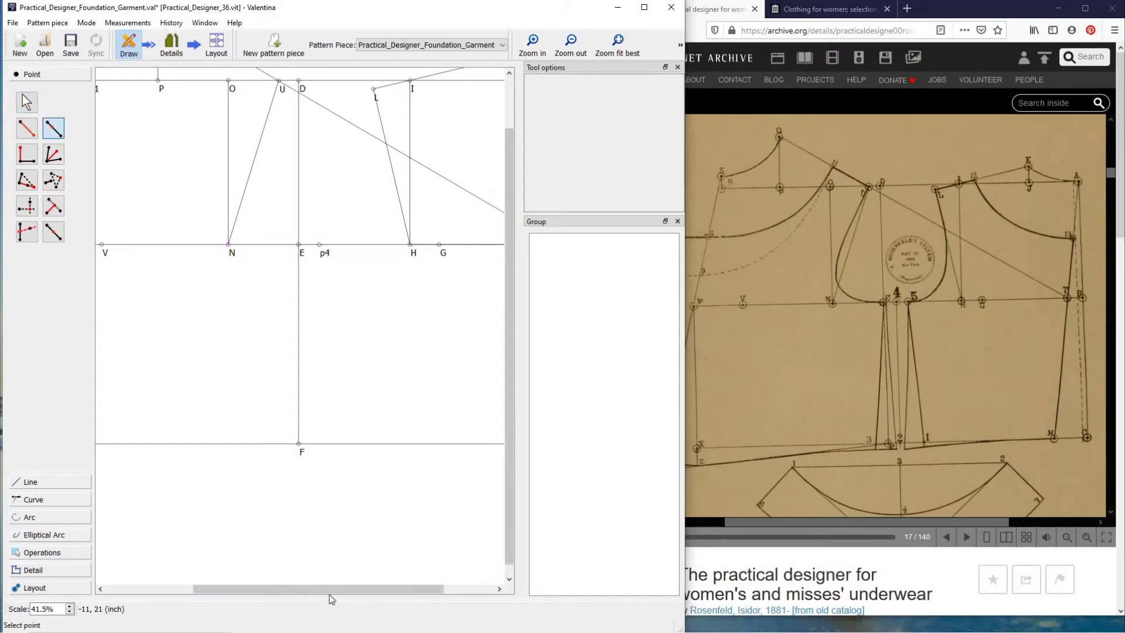
pyautogui.moveTo(395, 586); pyautogui.dragTo(446, 586)
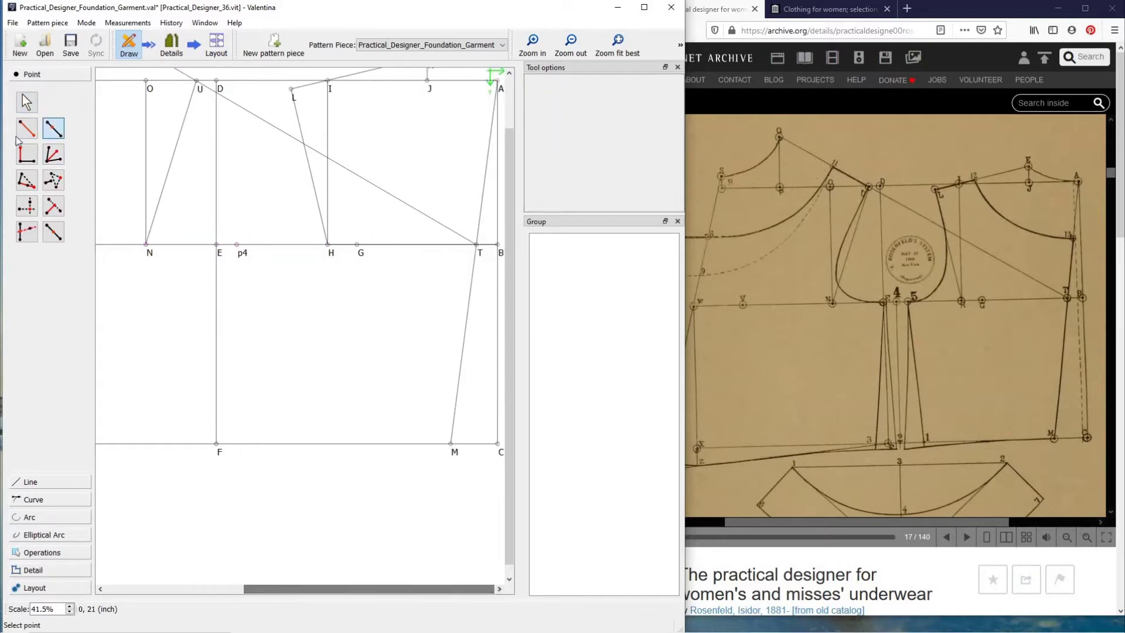
pyautogui.hotkey('alt', 'l')
pyautogui.click(244, 246)
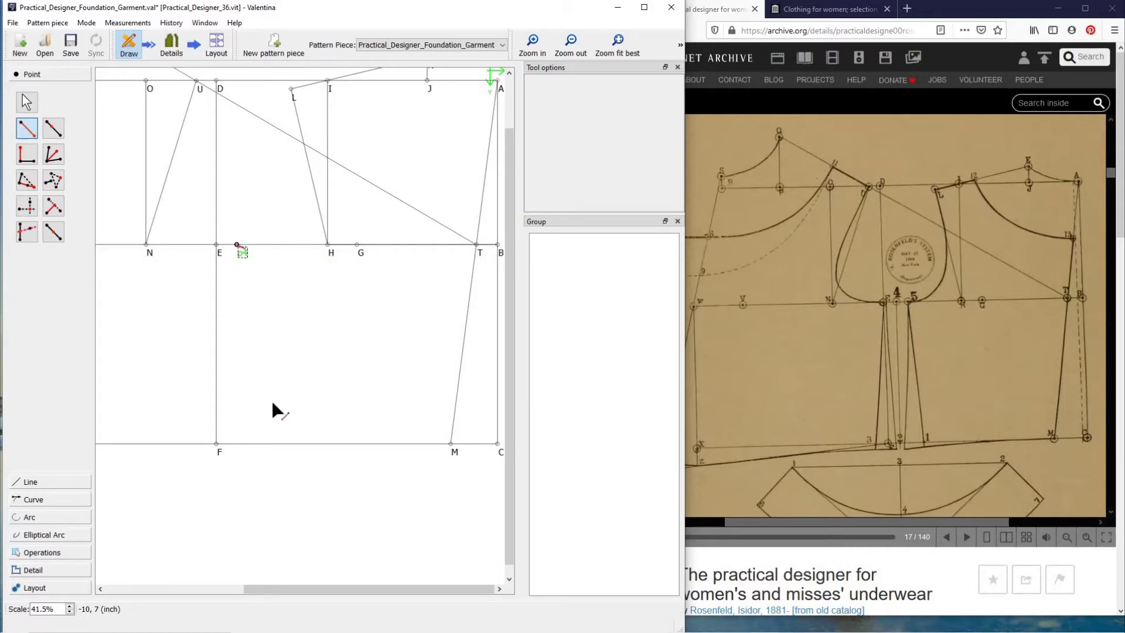
pyautogui.keyDown('shift'); pyautogui.click(235, 542); pyautogui.keyUp('shift')
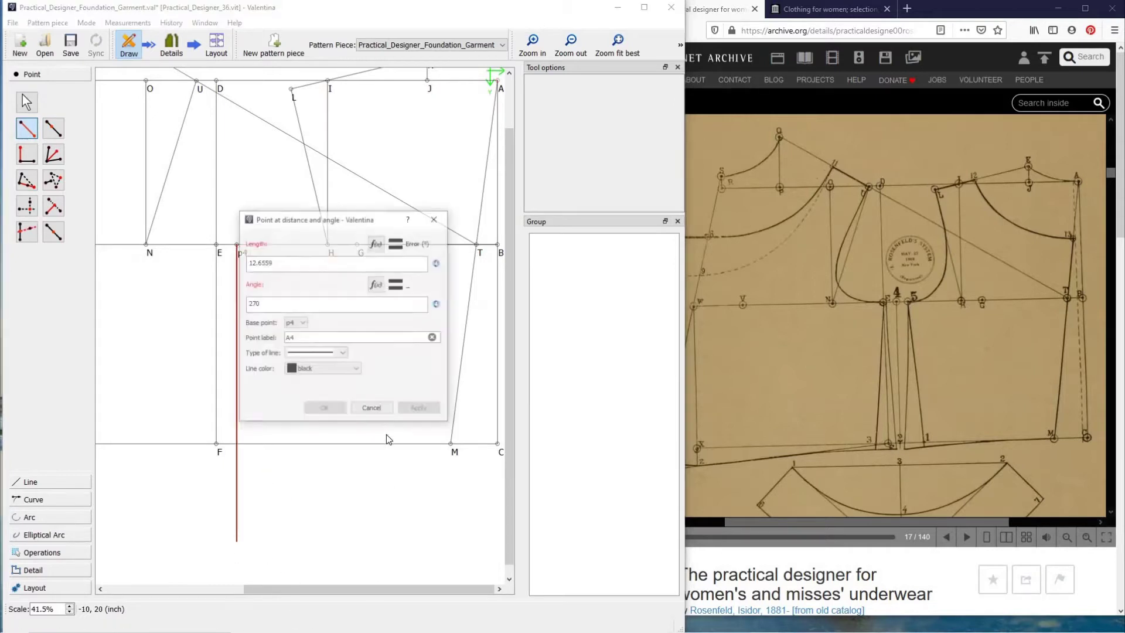
pyautogui.click(325, 409)
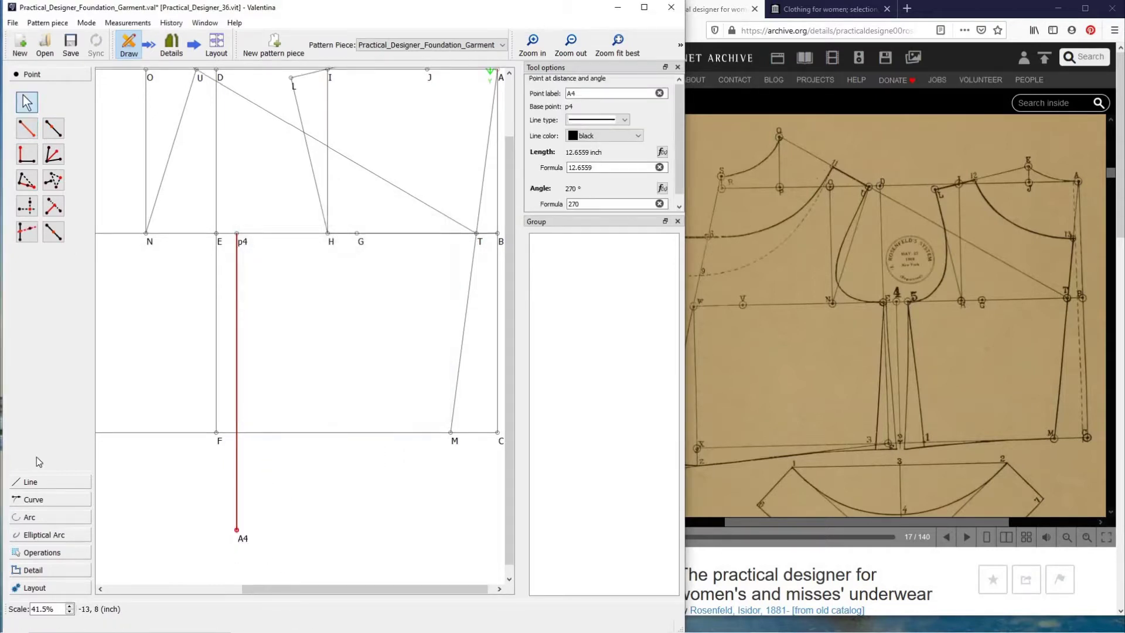
# Step: Add a point where the vertical line below p4 intersects line F–M, and label it p2
pyautogui.click(34, 482)
pyautogui.click(54, 146)
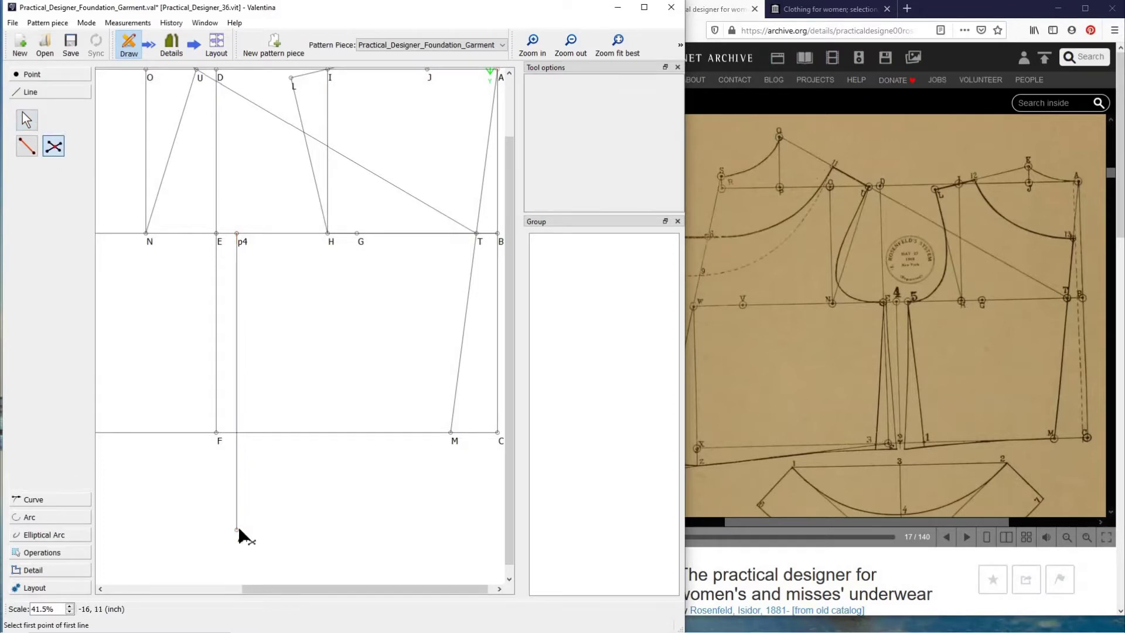
pyautogui.click(238, 532)
pyautogui.click(237, 233)
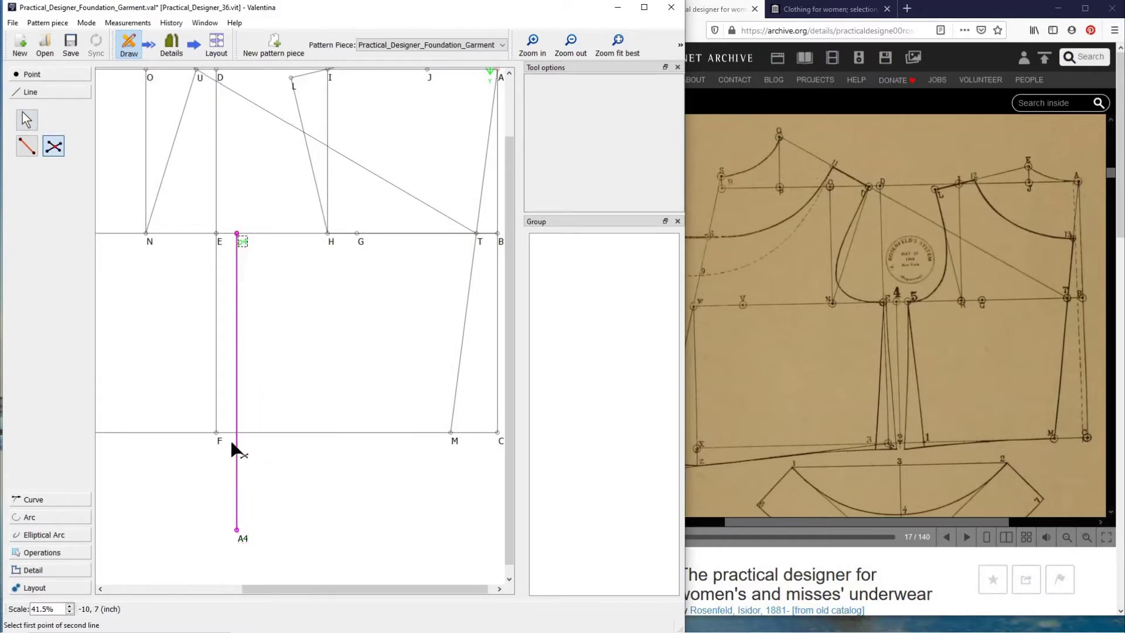
pyautogui.click(217, 433)
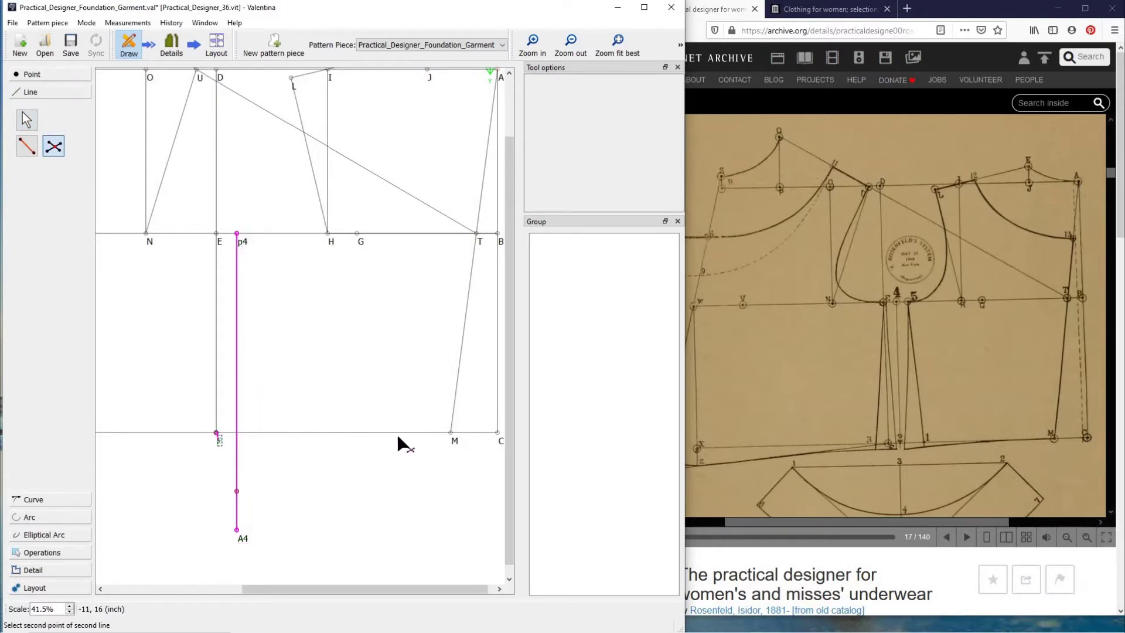
pyautogui.click(451, 433)
pyautogui.click(245, 440)
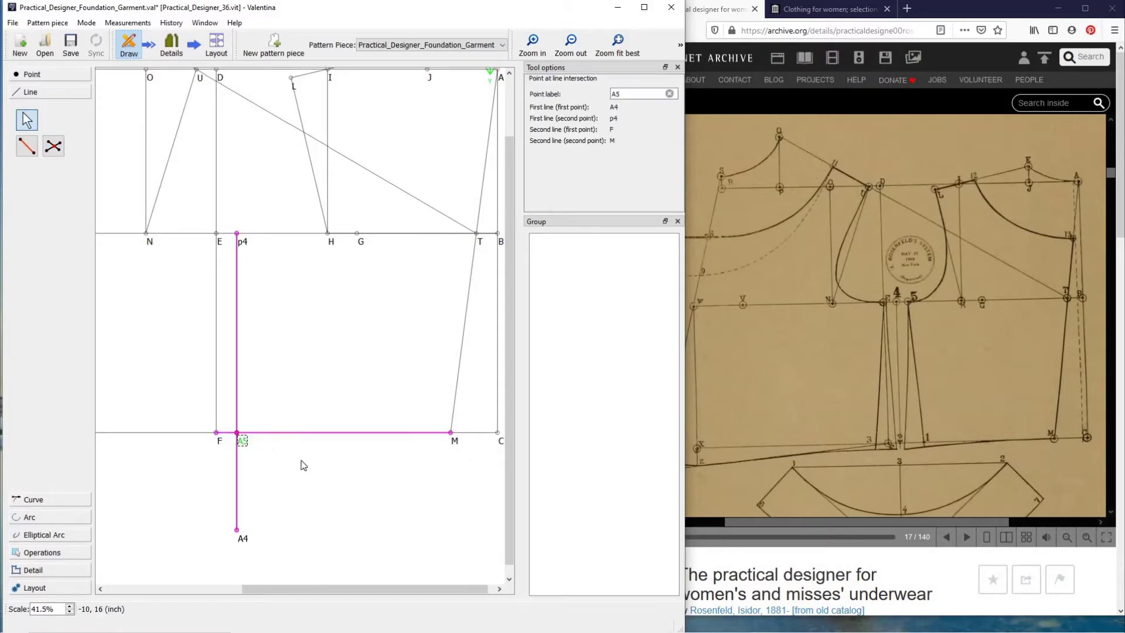
pyautogui.doubleClick(614, 94)
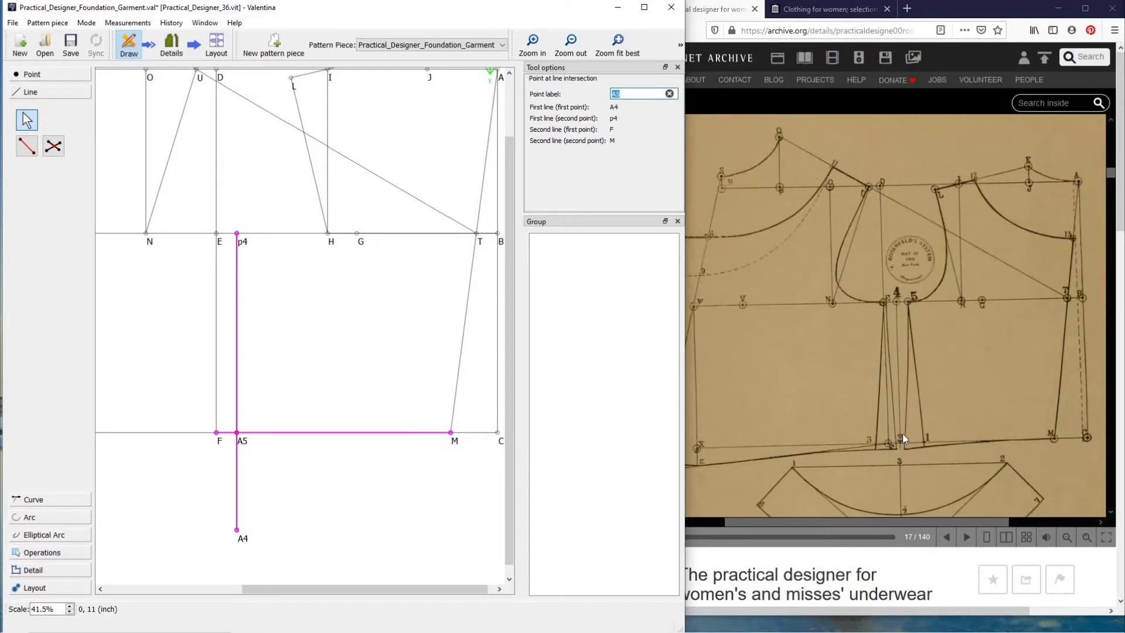
pyautogui.write('p2')
pyautogui.click(319, 535)
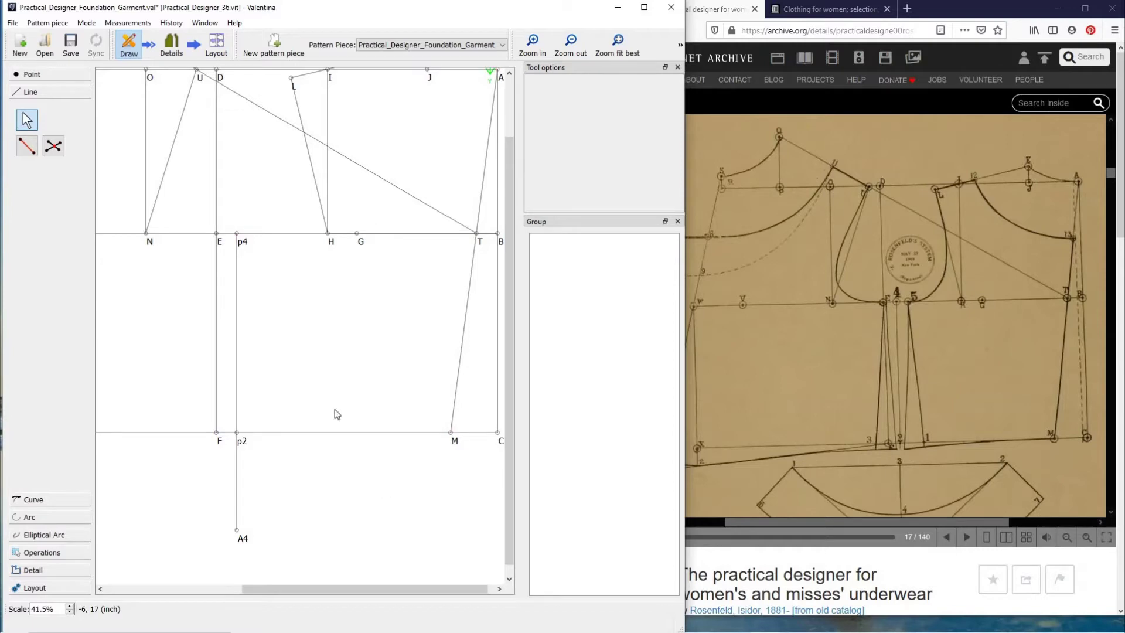
# Step: Add a point on the waist line 0.25 inch from p2 towards M
pyautogui.click(32, 74)
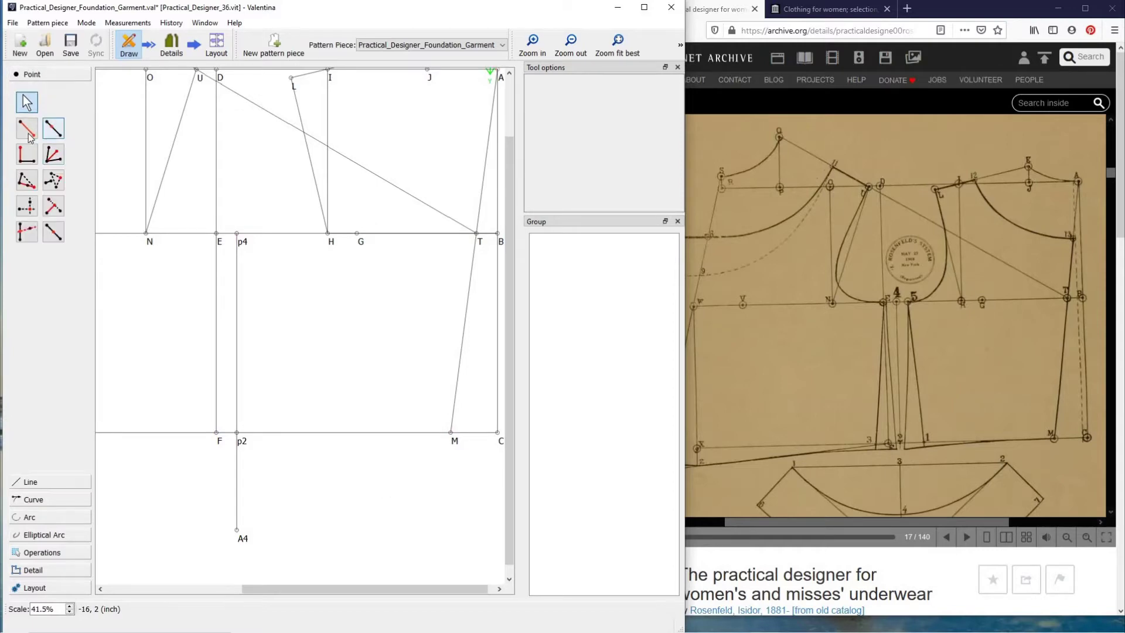
pyautogui.click(53, 128)
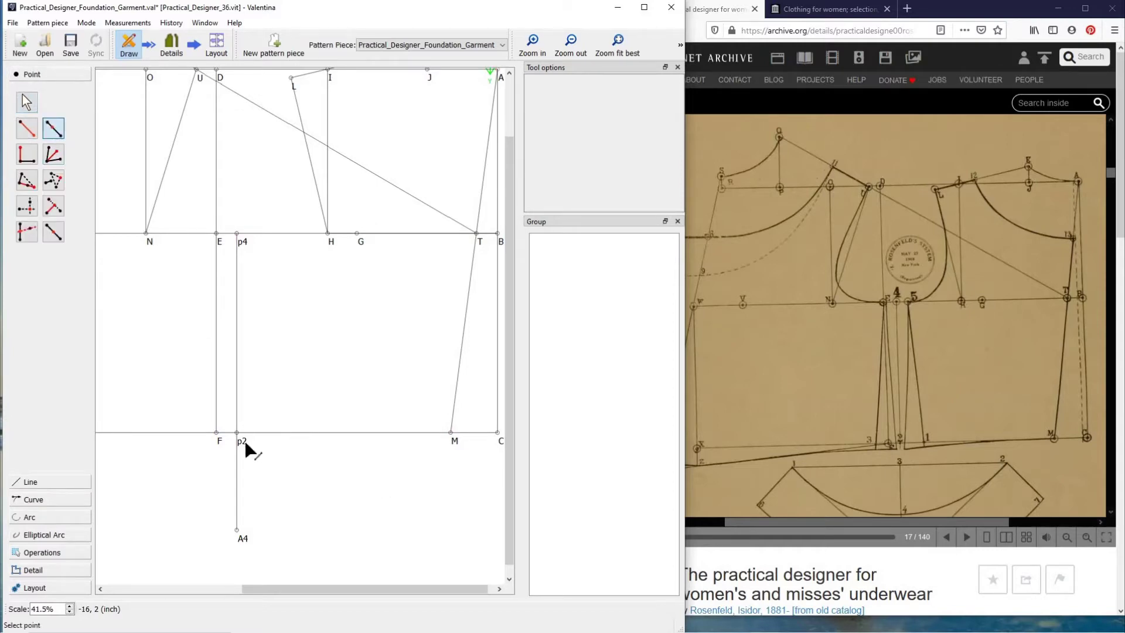
pyautogui.click(451, 432)
pyautogui.click(278, 300)
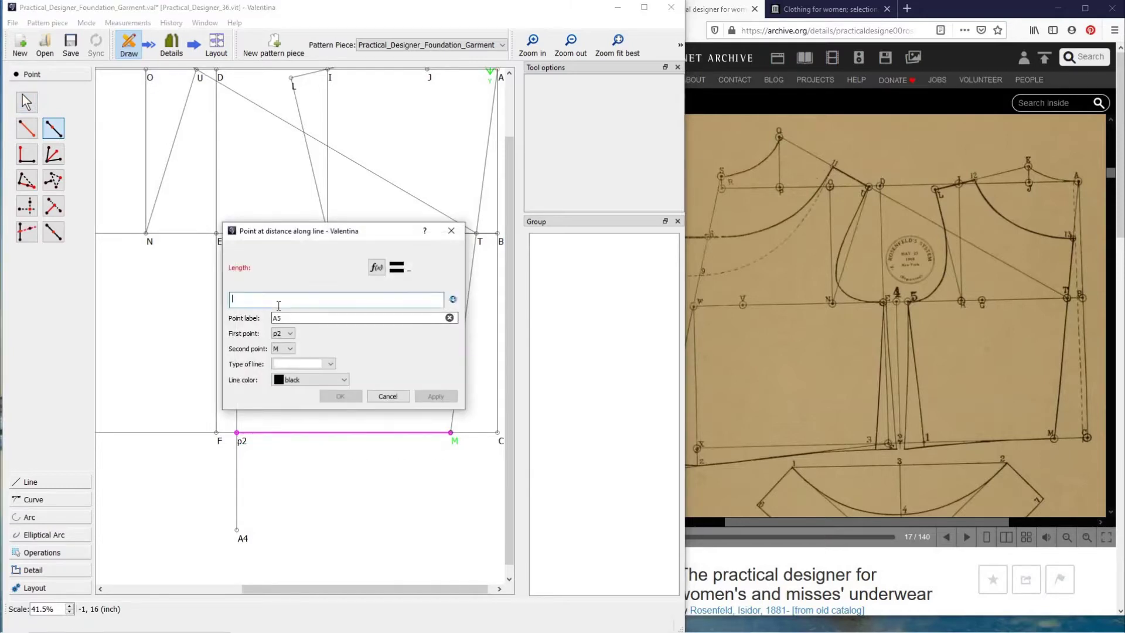
pyautogui.write('.25')
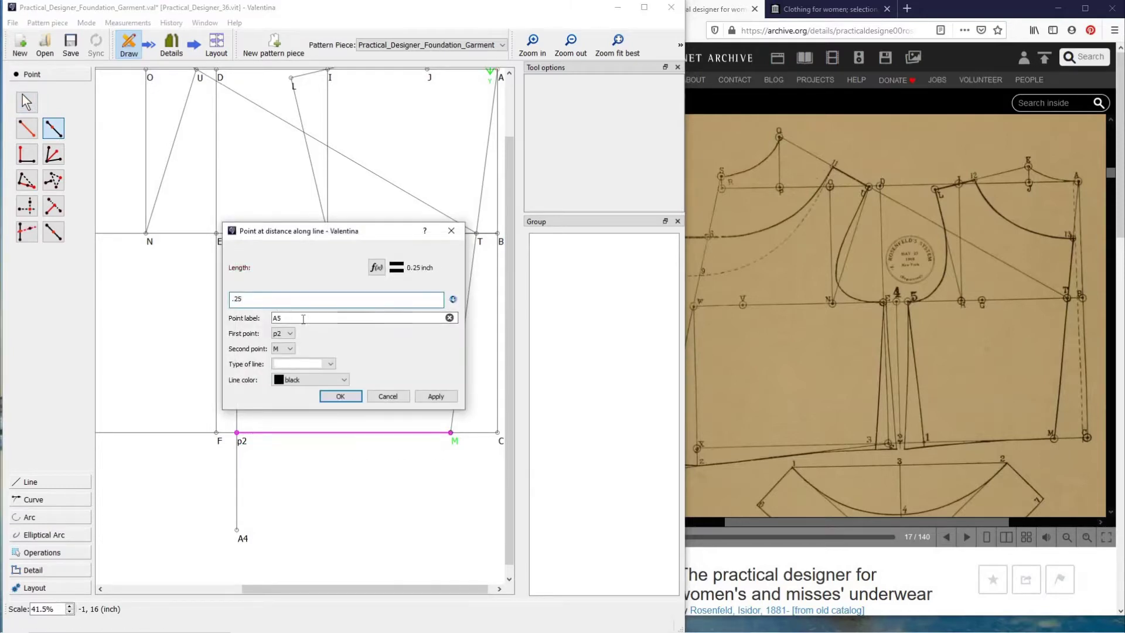
pyautogui.click(341, 396)
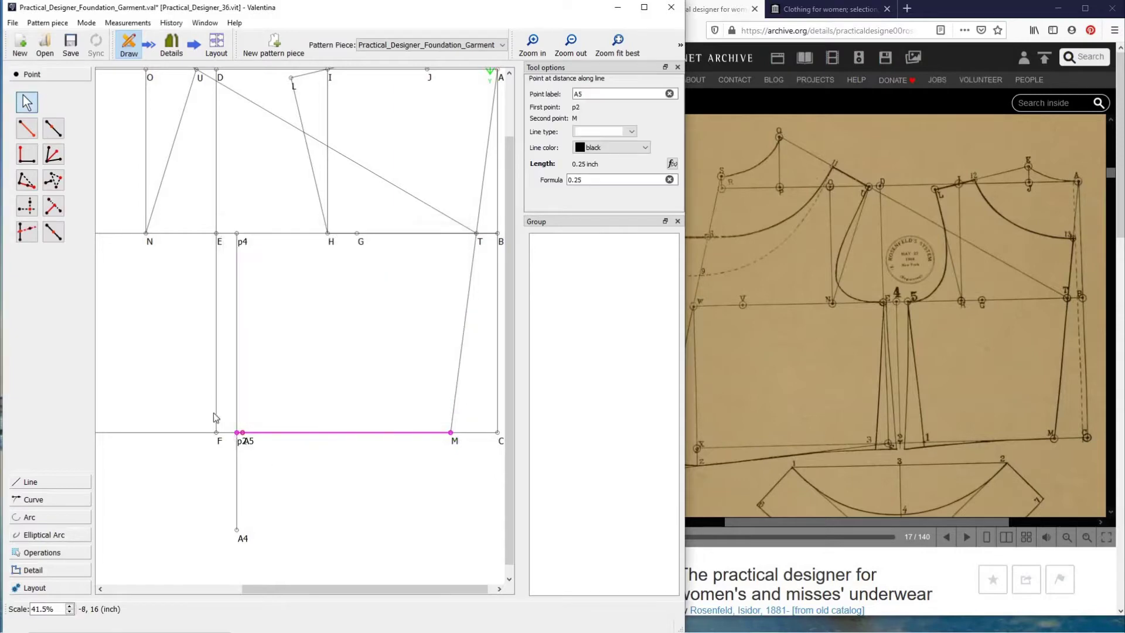
# Step: Add a point on the waist line 0.25 inch from p2 towards F
pyautogui.click(236, 433)
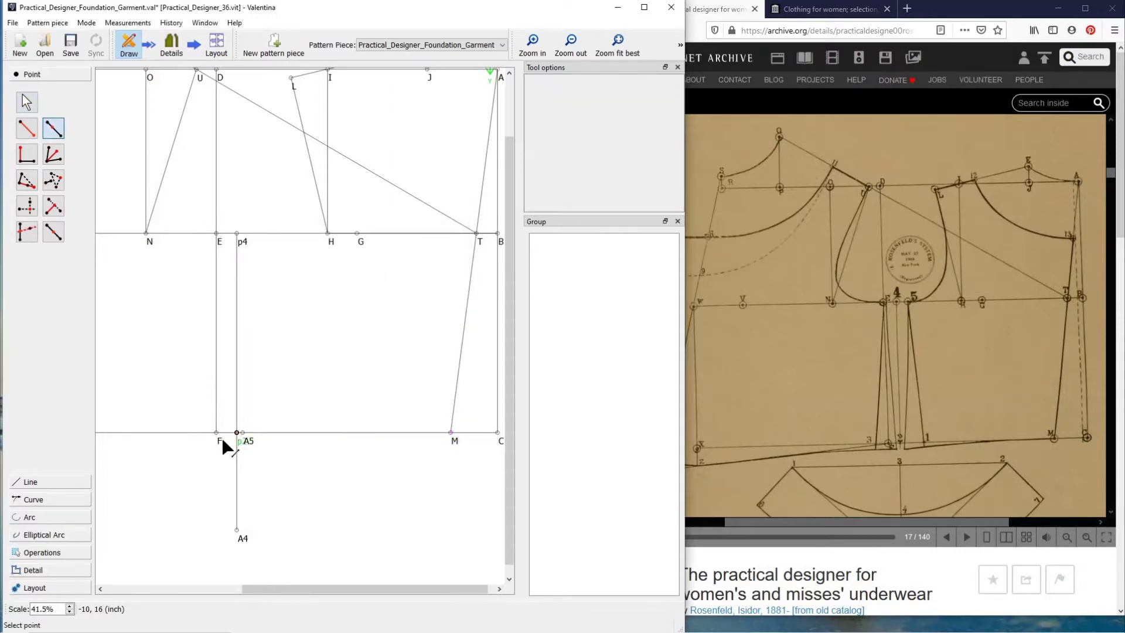
pyautogui.click(216, 433)
pyautogui.click(267, 299)
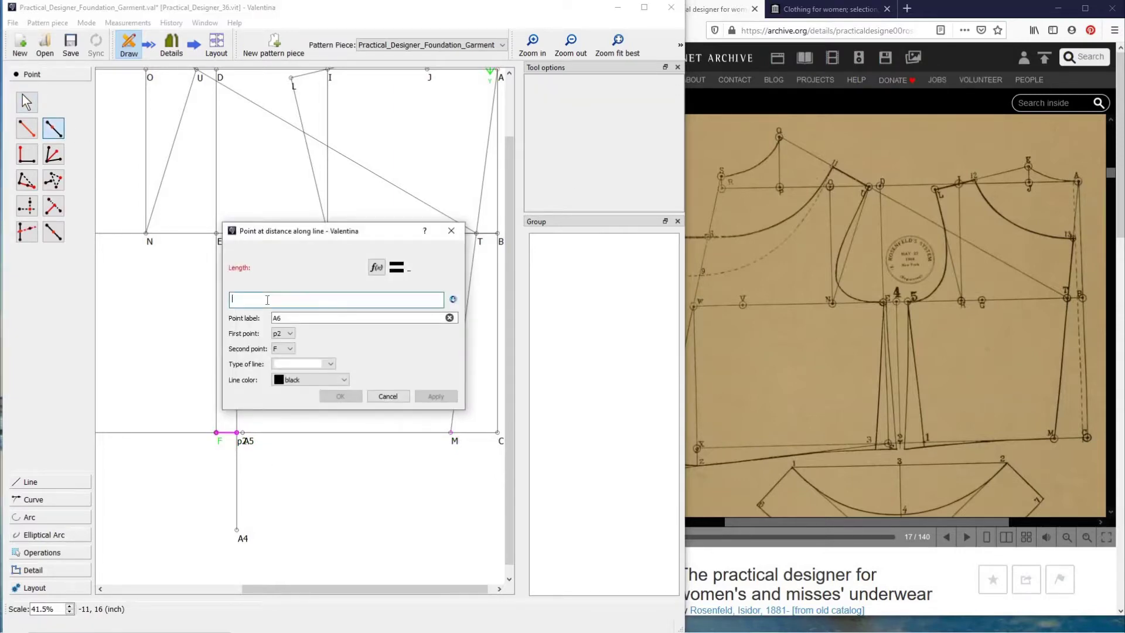
pyautogui.write('.25')
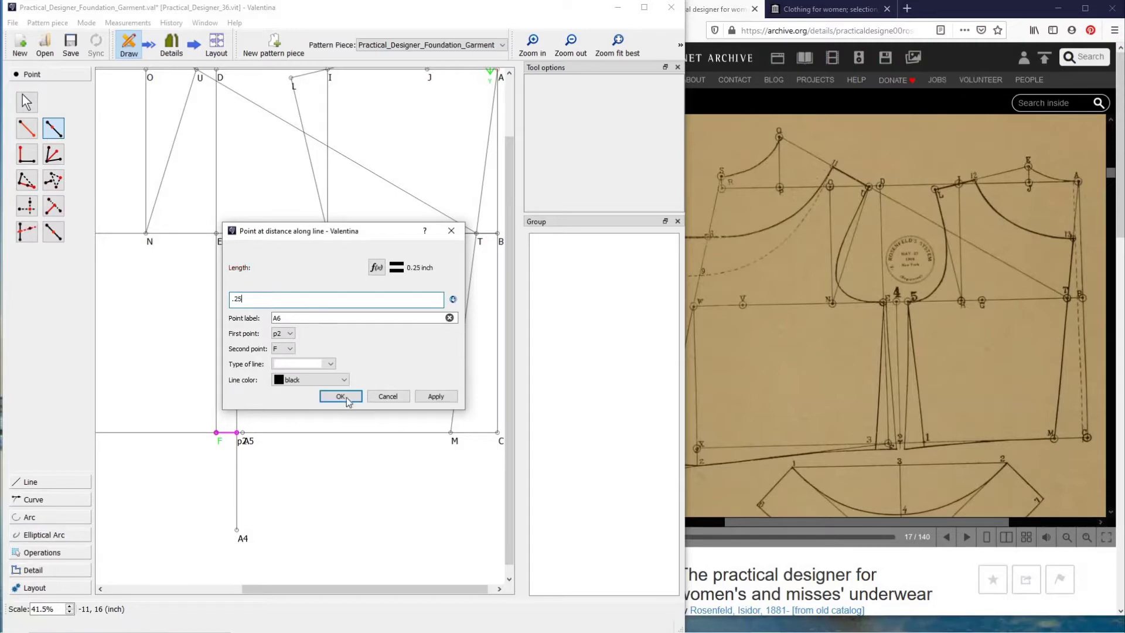
pyautogui.click(341, 397)
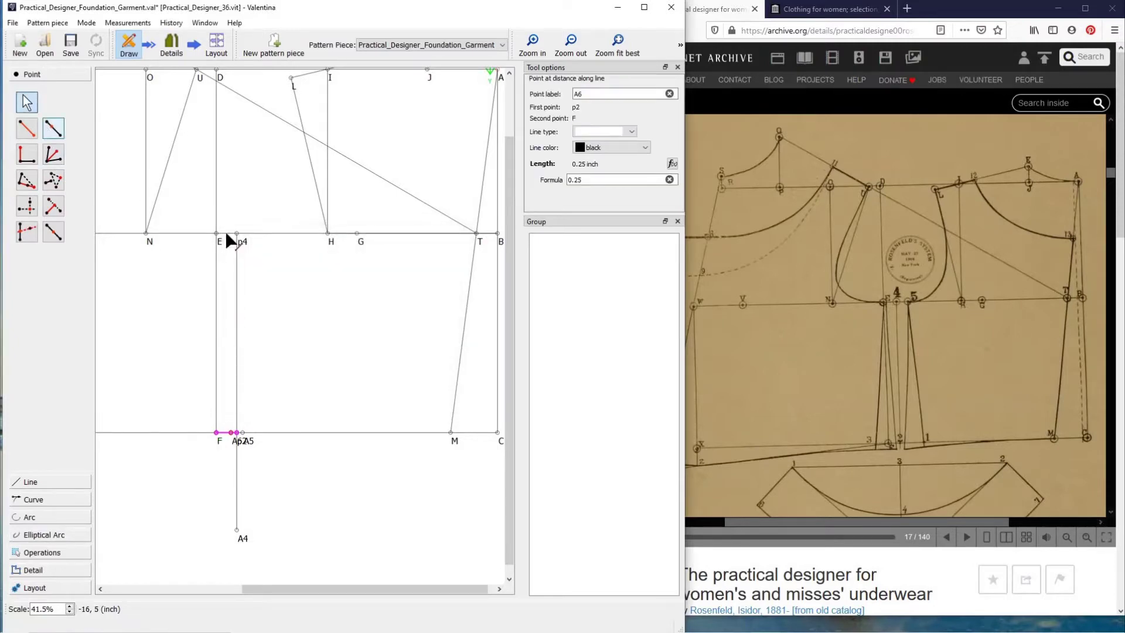
# Step: Add a point on line p4–H at 0.5 inch from p4 and label it p5
pyautogui.click(245, 243)
pyautogui.click(330, 238)
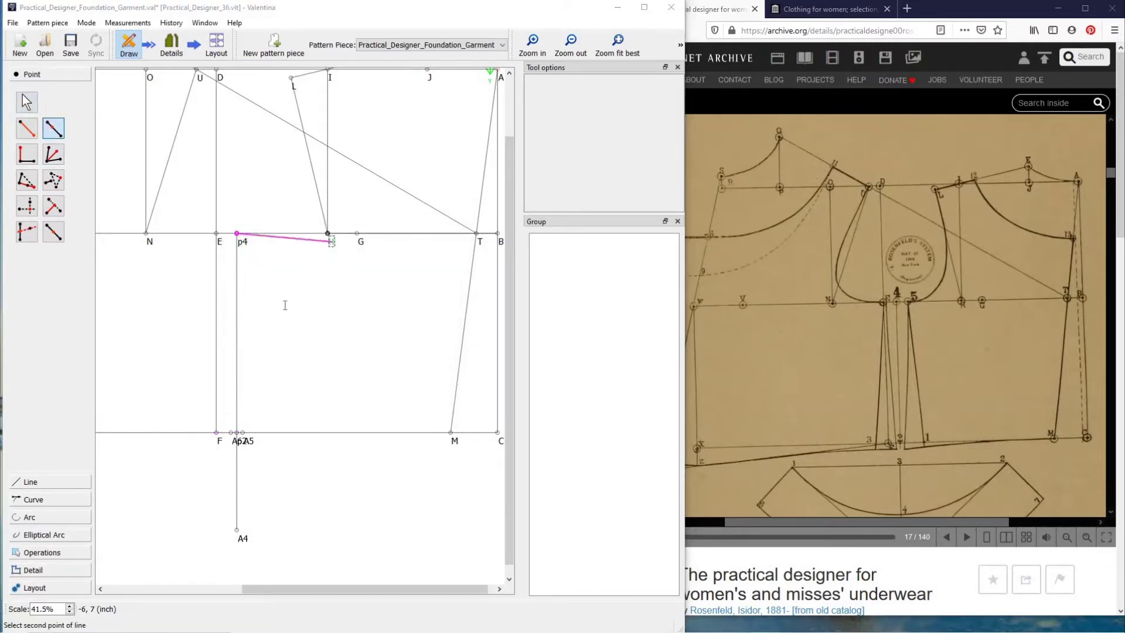
pyautogui.click(285, 298)
pyautogui.write('.5')
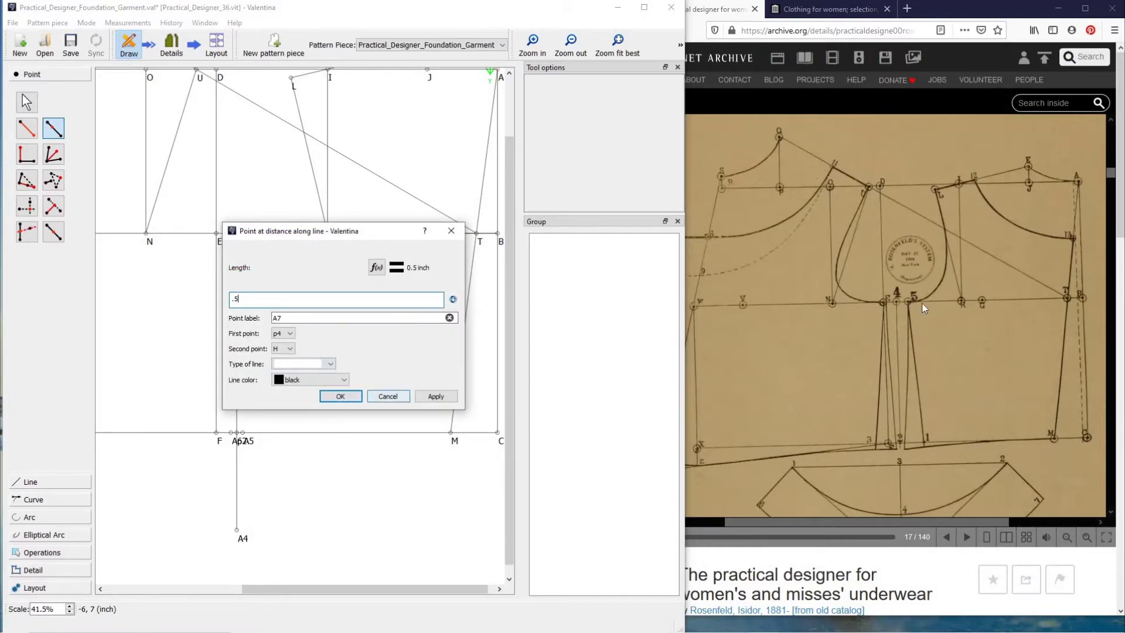
pyautogui.doubleClick(297, 321)
pyautogui.write('p5')
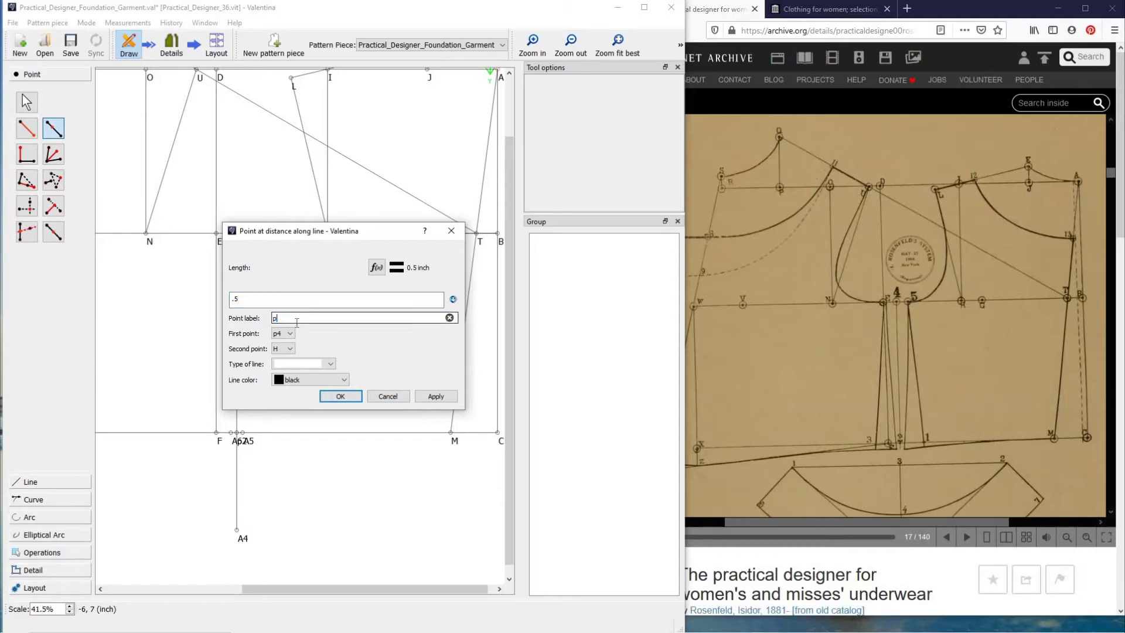
pyautogui.click(340, 396)
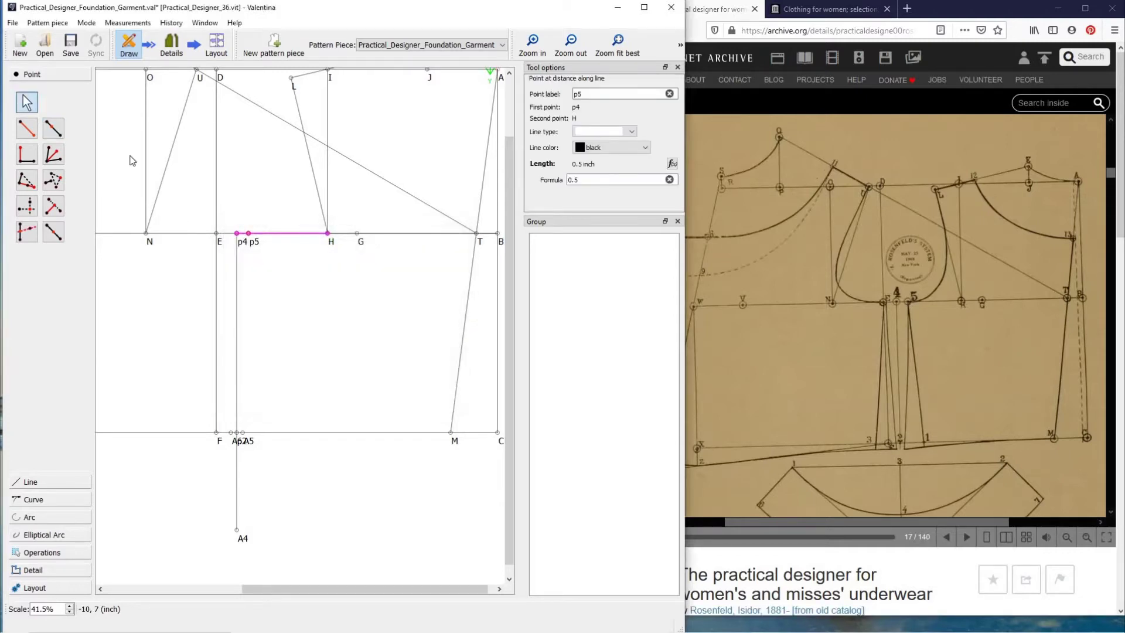
# Step: Add a point 0.5 inch from p4 towards E, keeping the default label
pyautogui.click(54, 128)
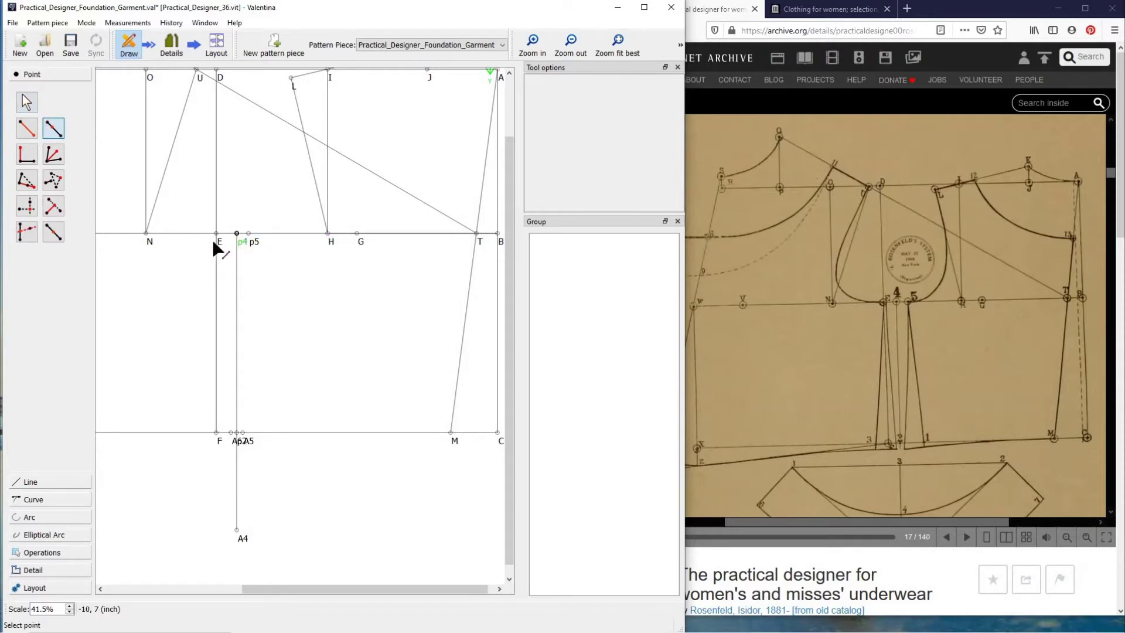
pyautogui.click(214, 235)
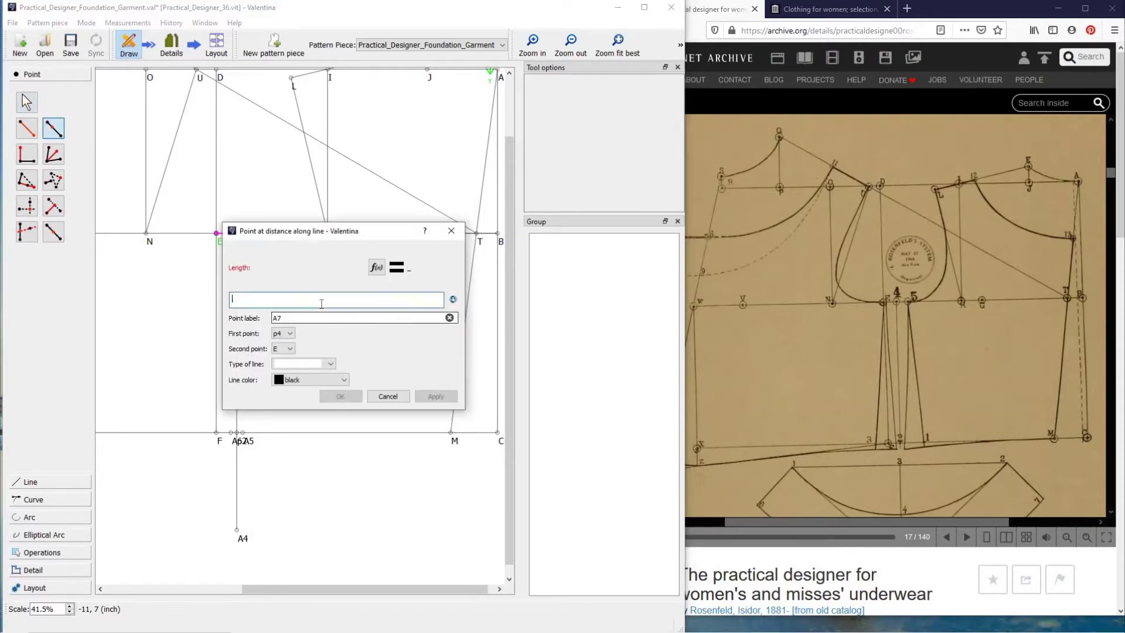
pyautogui.write('.5')
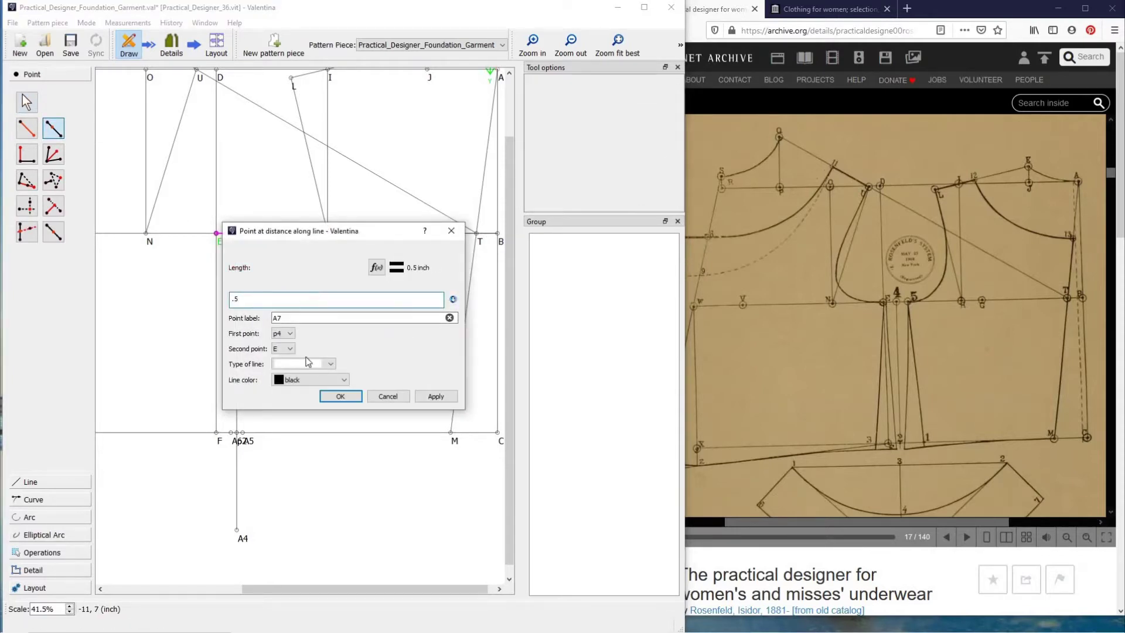
pyautogui.click(341, 396)
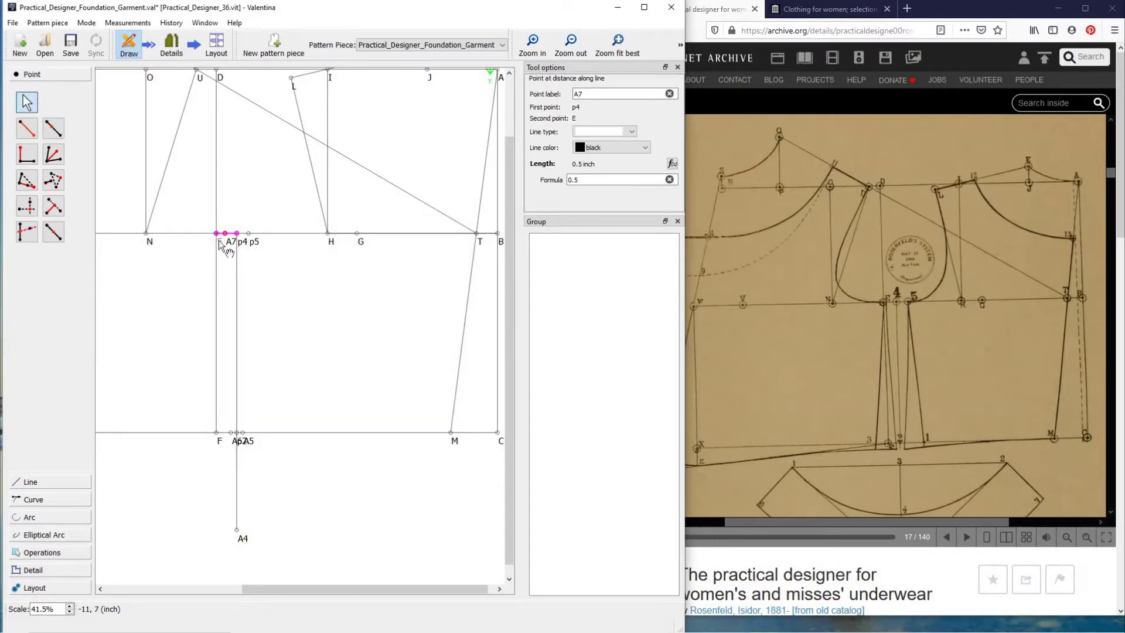
pyautogui.moveTo(218, 240)
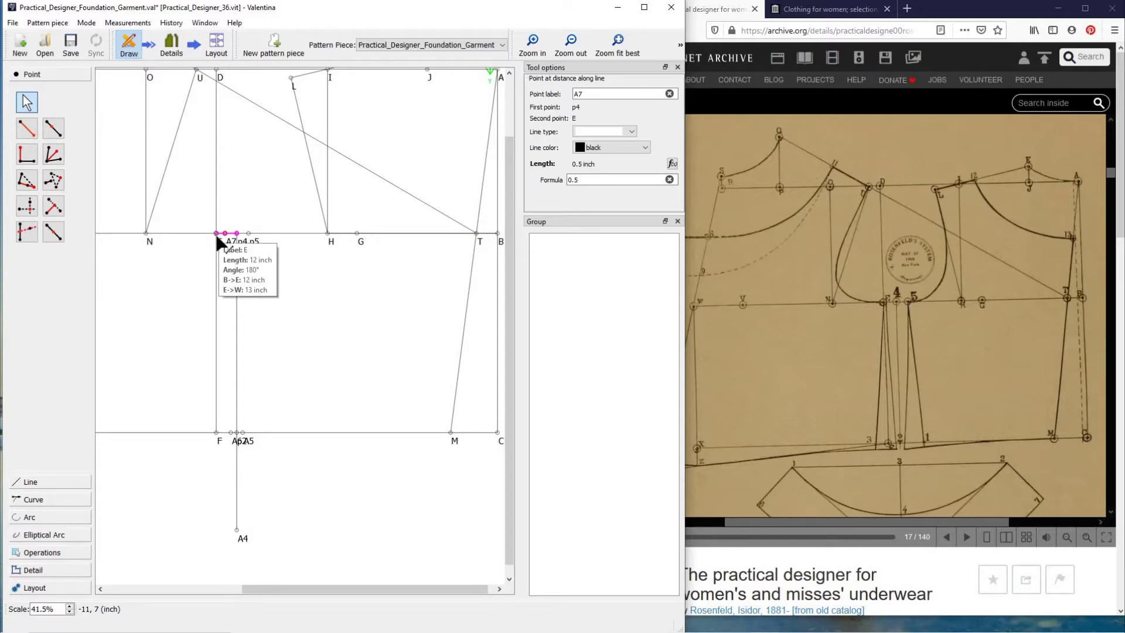
pyautogui.click(325, 391)
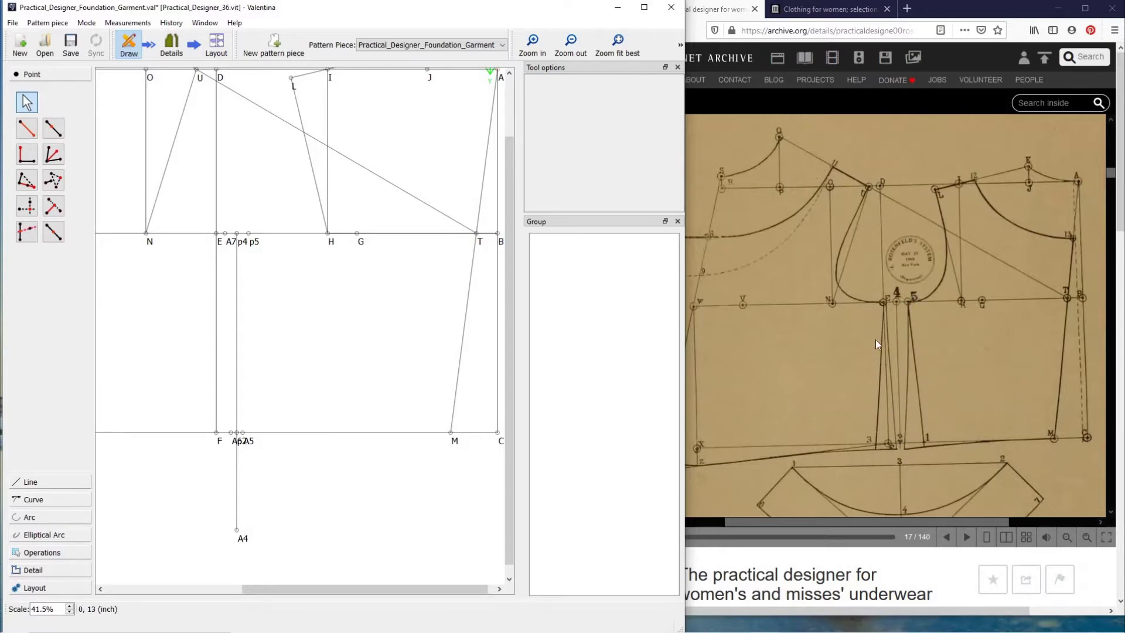
# Step: Draw a simple curve from p5 down to A5 and adjust its upper control handle so the side seam runs nearly straight
pyautogui.click(46, 499)
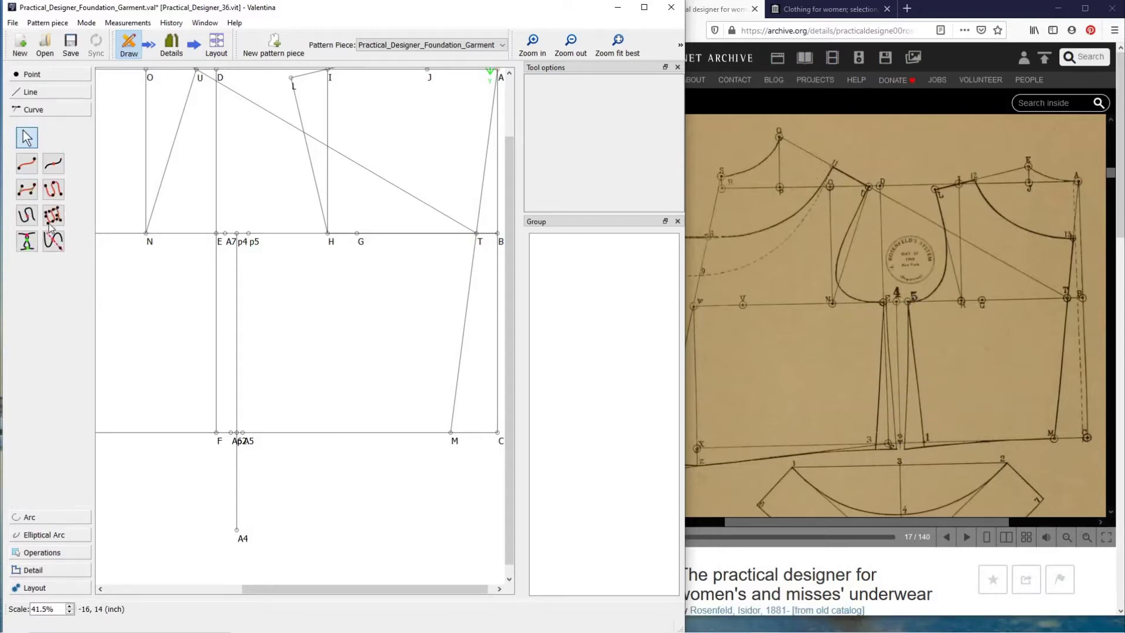
pyautogui.click(27, 164)
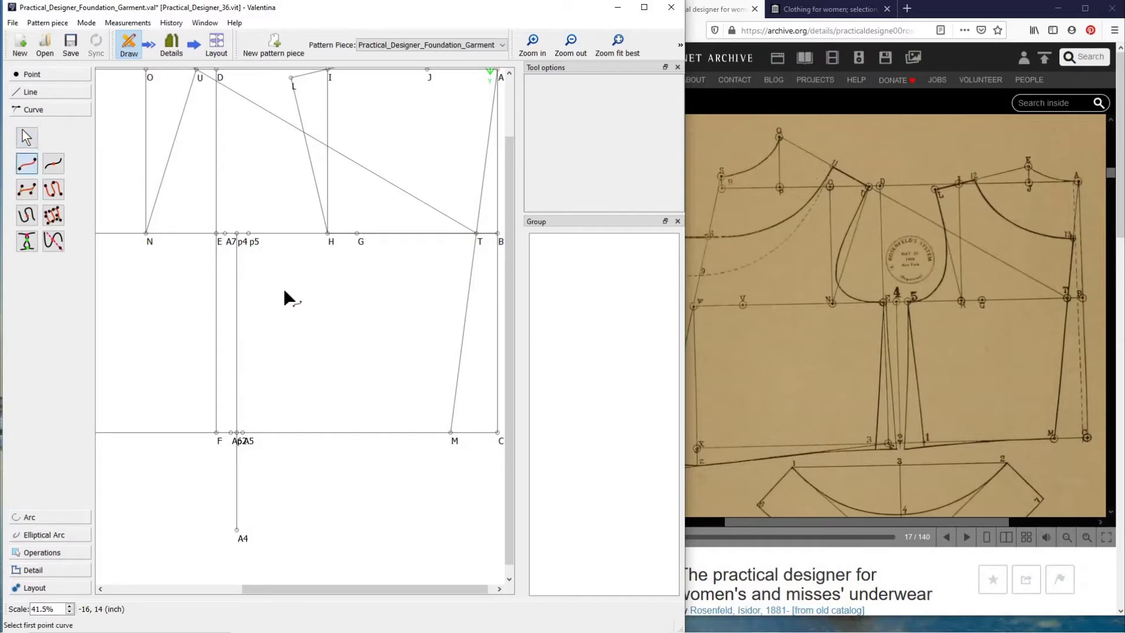
pyautogui.click(254, 239)
pyautogui.click(250, 435)
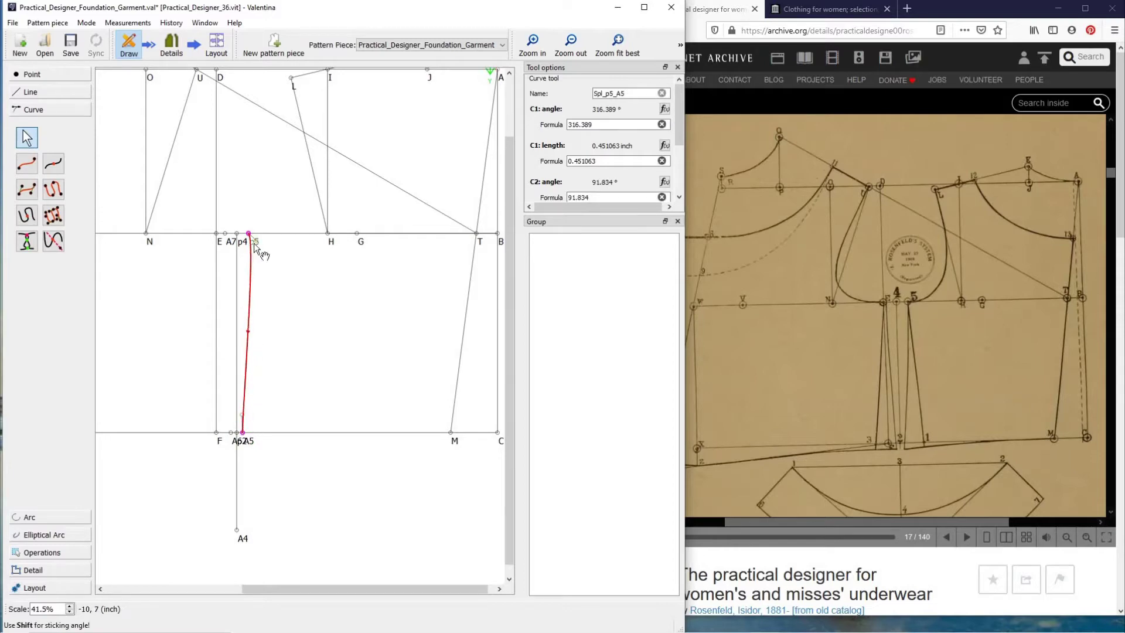
pyautogui.moveTo(254, 253); pyautogui.dragTo(247, 265)
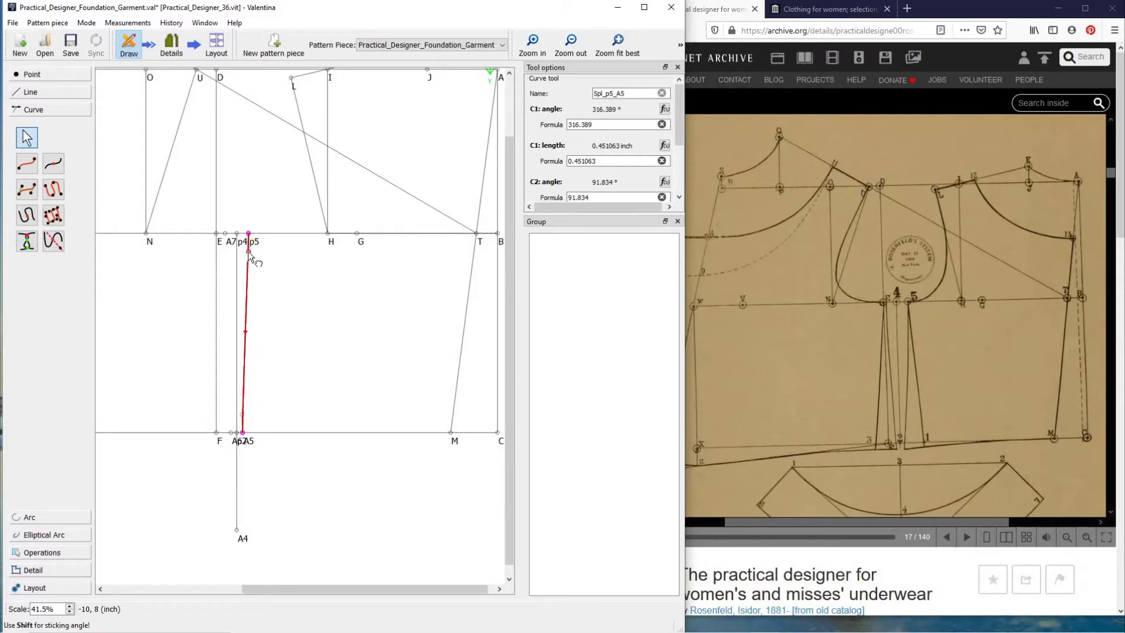
pyautogui.press('Return')
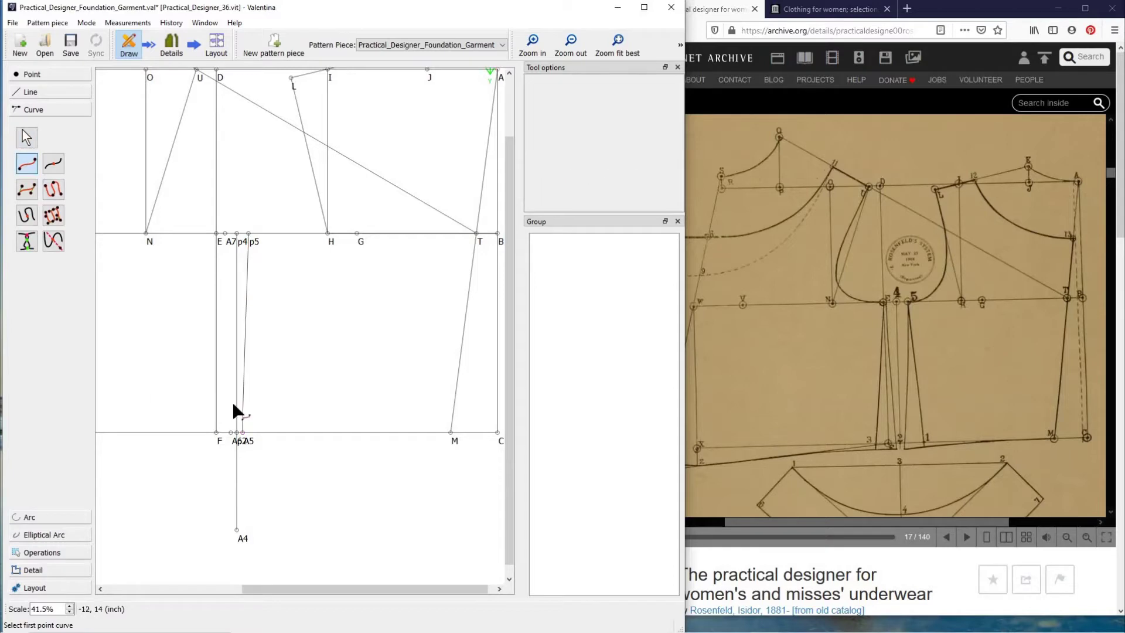
# Step: Draw a simple curve from A6 up to A7 and straighten it with control angles of about 90° and 272°
pyautogui.click(231, 432)
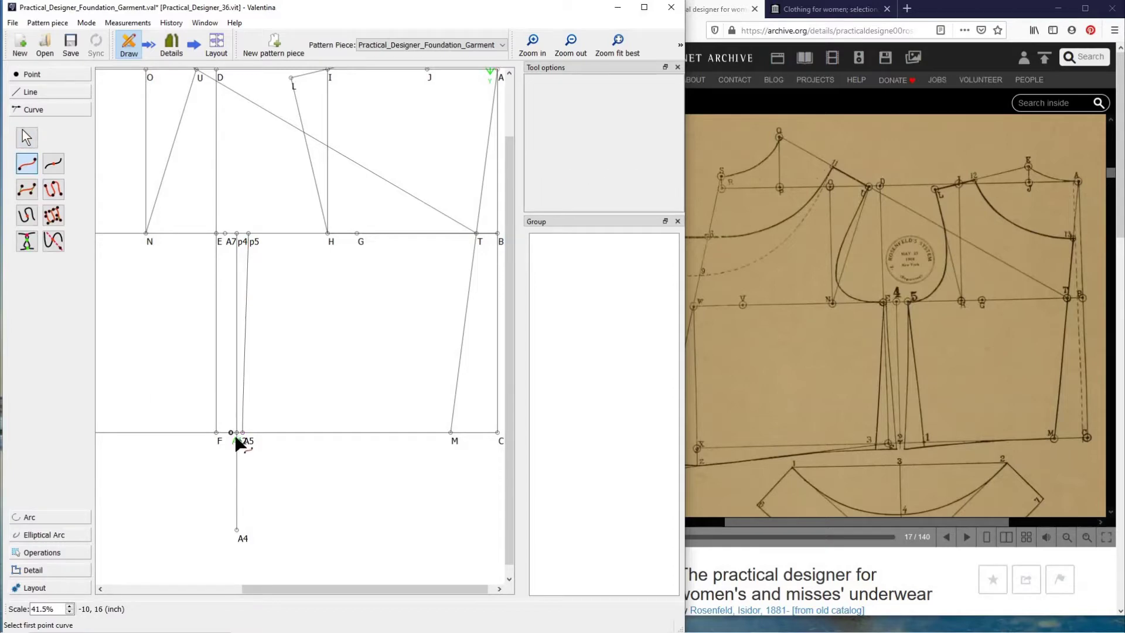
pyautogui.click(225, 233)
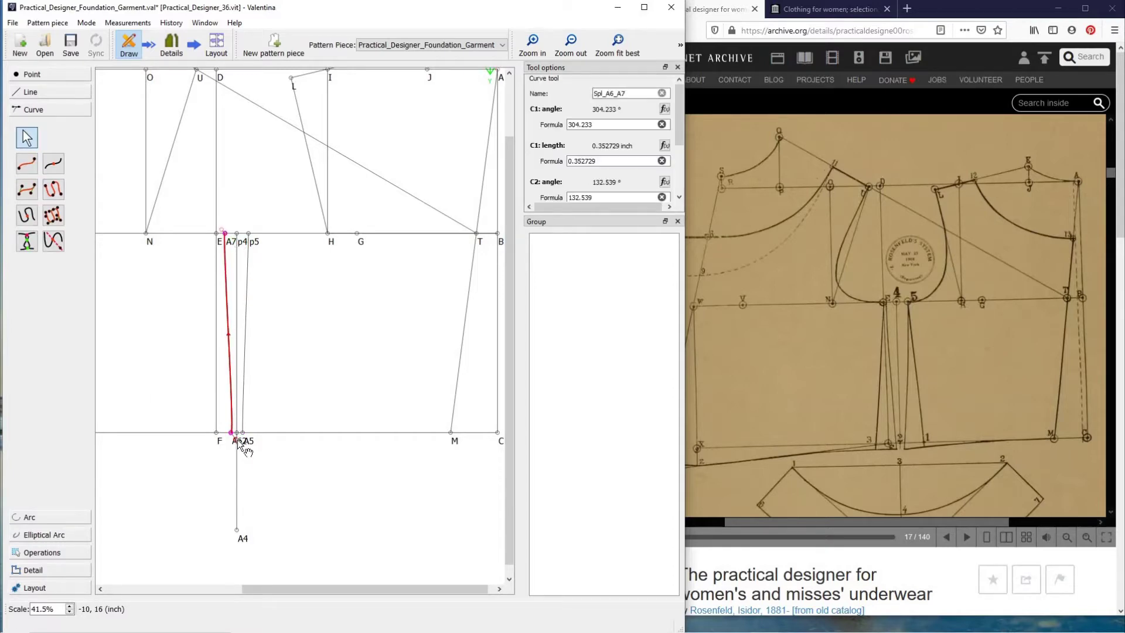
pyautogui.moveTo(237, 440); pyautogui.dragTo(231, 424)
pyautogui.moveTo(222, 230); pyautogui.dragTo(226, 255)
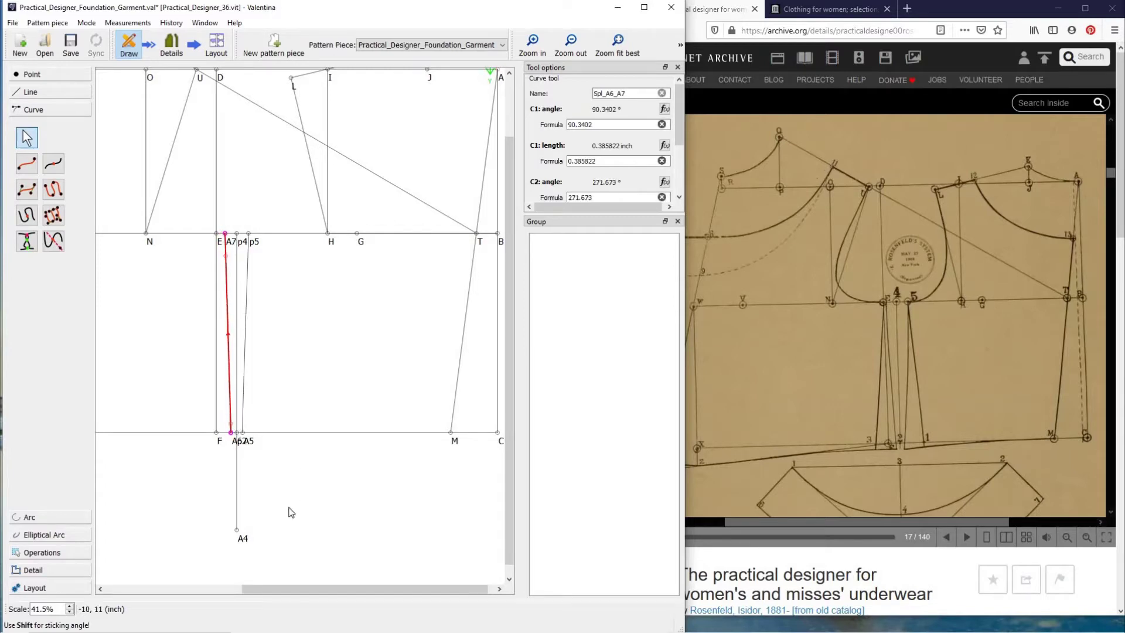
pyautogui.press('Return')
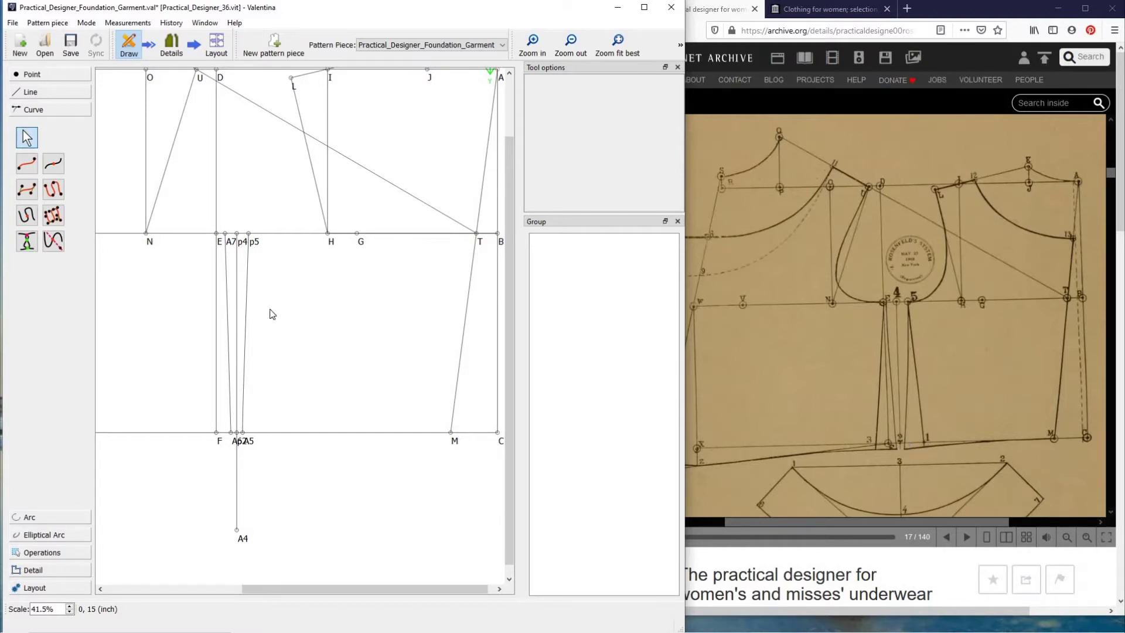
# Step: Move the labels of points A5 and A6 above the waist line, clear of the p2 label
pyautogui.click(32, 74)
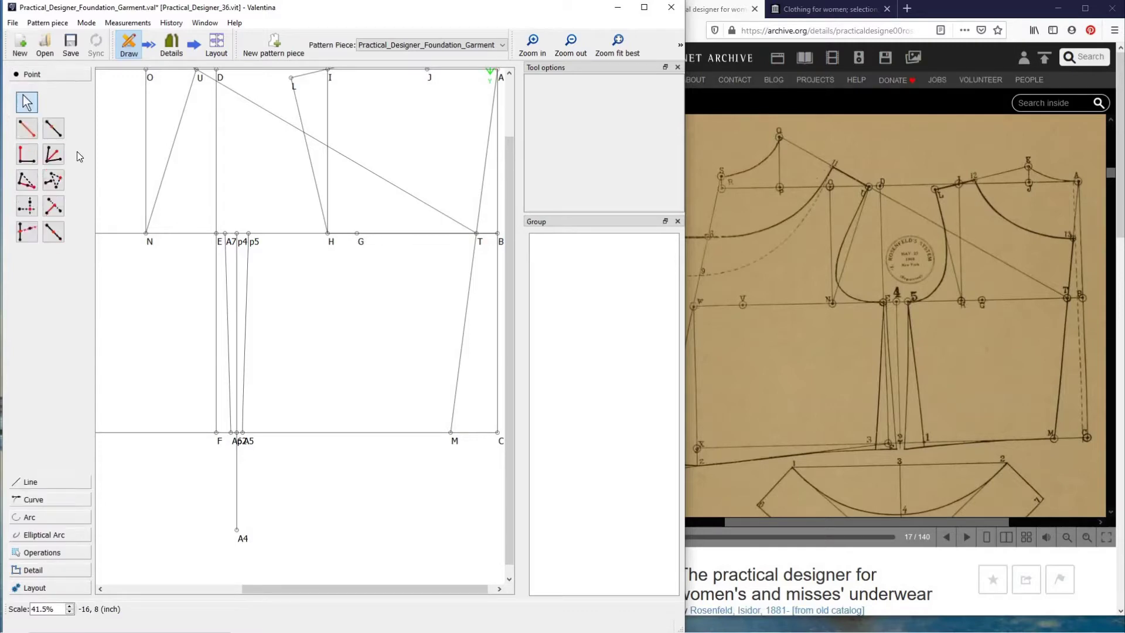
pyautogui.click(53, 129)
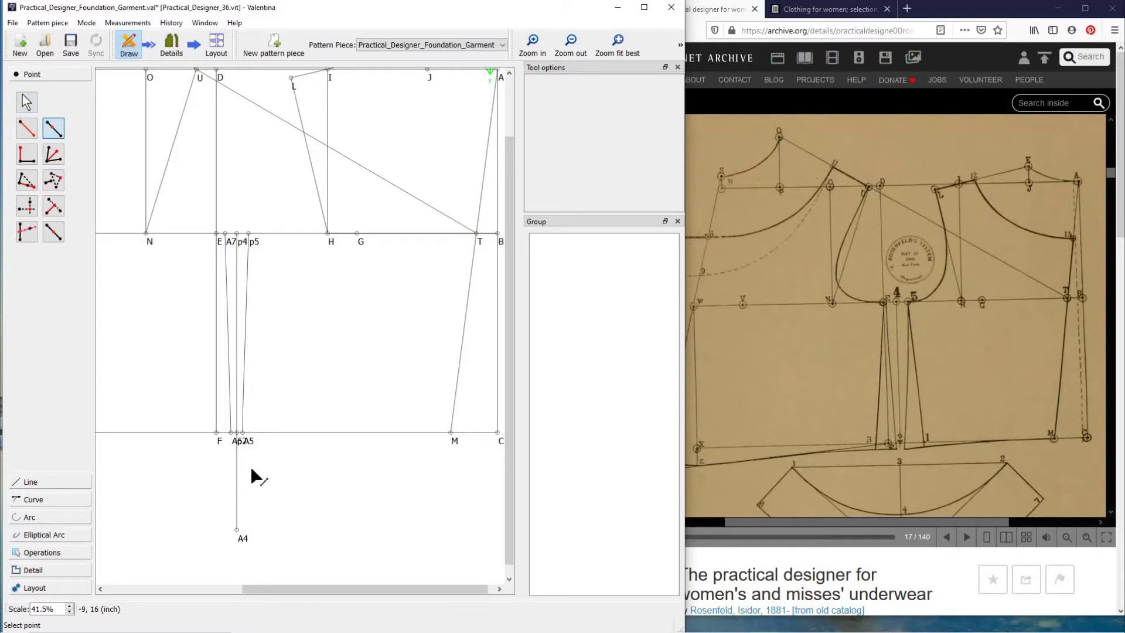
pyautogui.press('Escape')
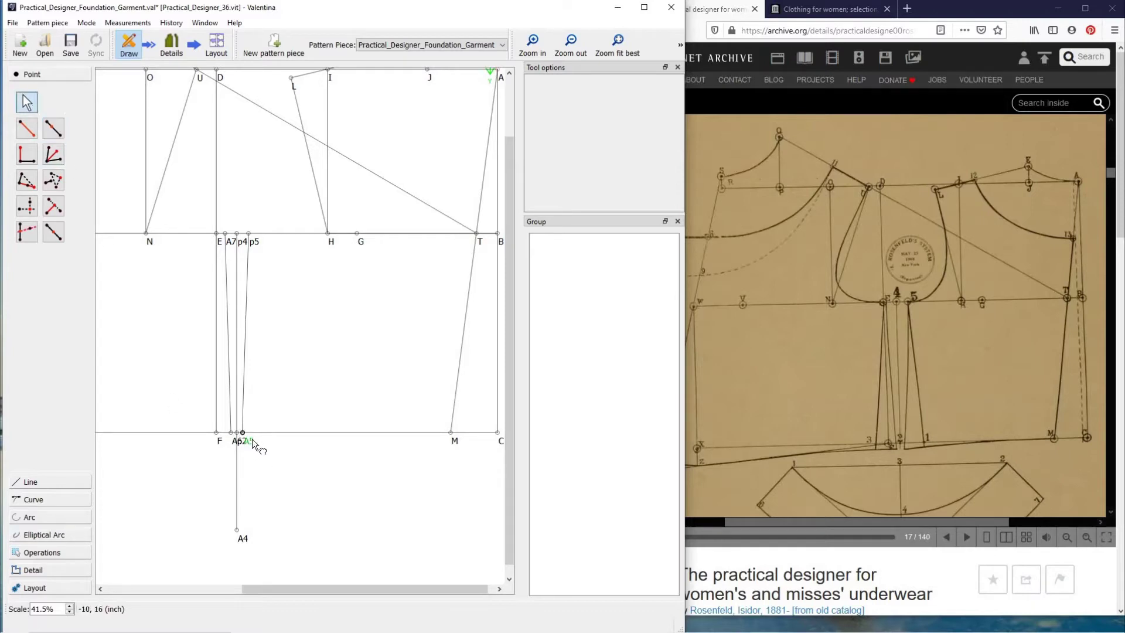
pyautogui.click(243, 434)
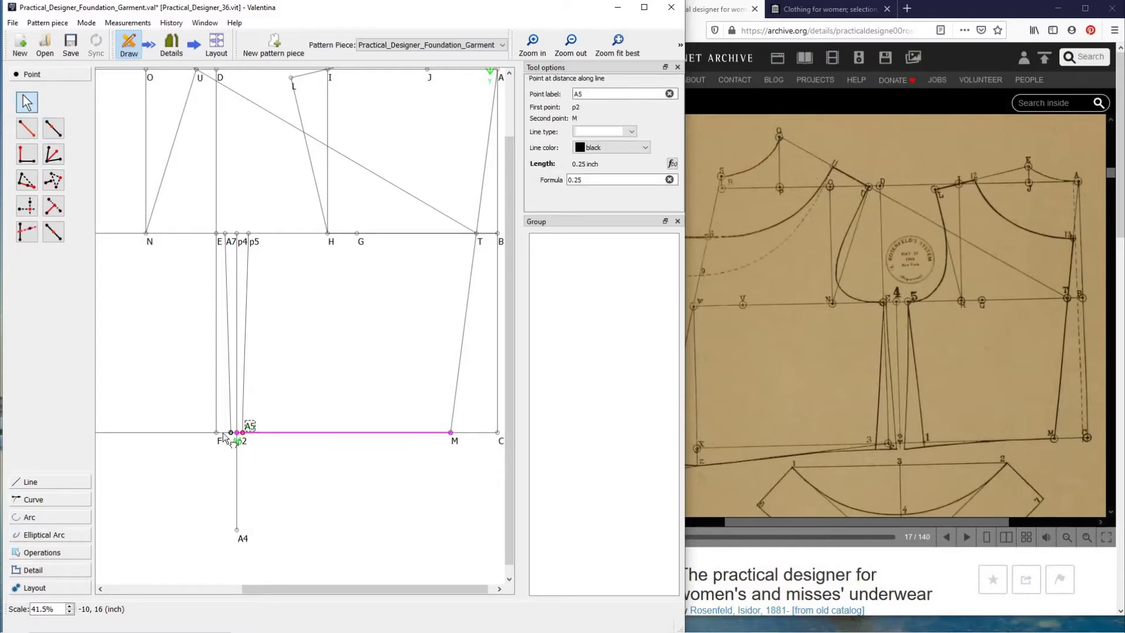
pyautogui.moveTo(234, 440); pyautogui.dragTo(222, 425)
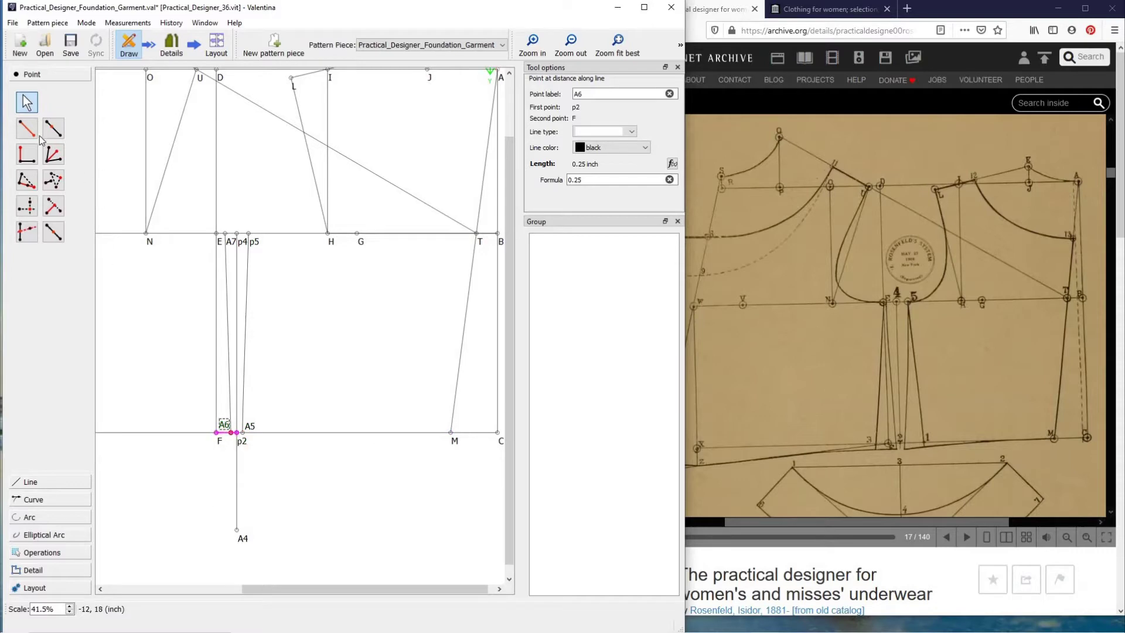
# Step: Add a point on the waist line 1 inch from p2 towards M and label it p1
pyautogui.click(52, 128)
pyautogui.click(238, 434)
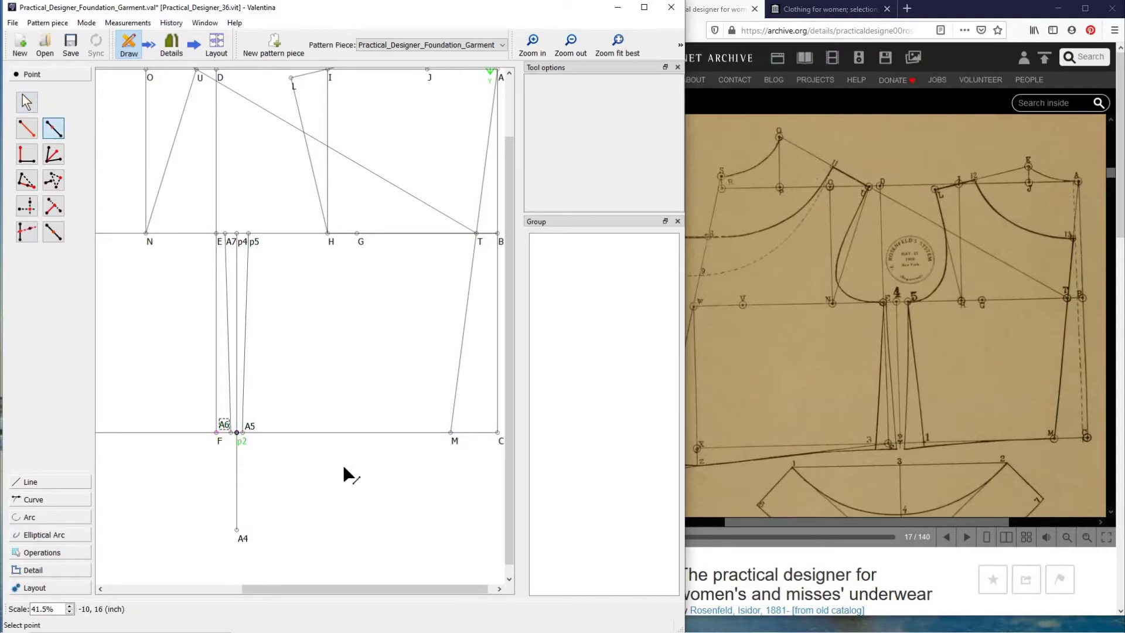
pyautogui.click(451, 432)
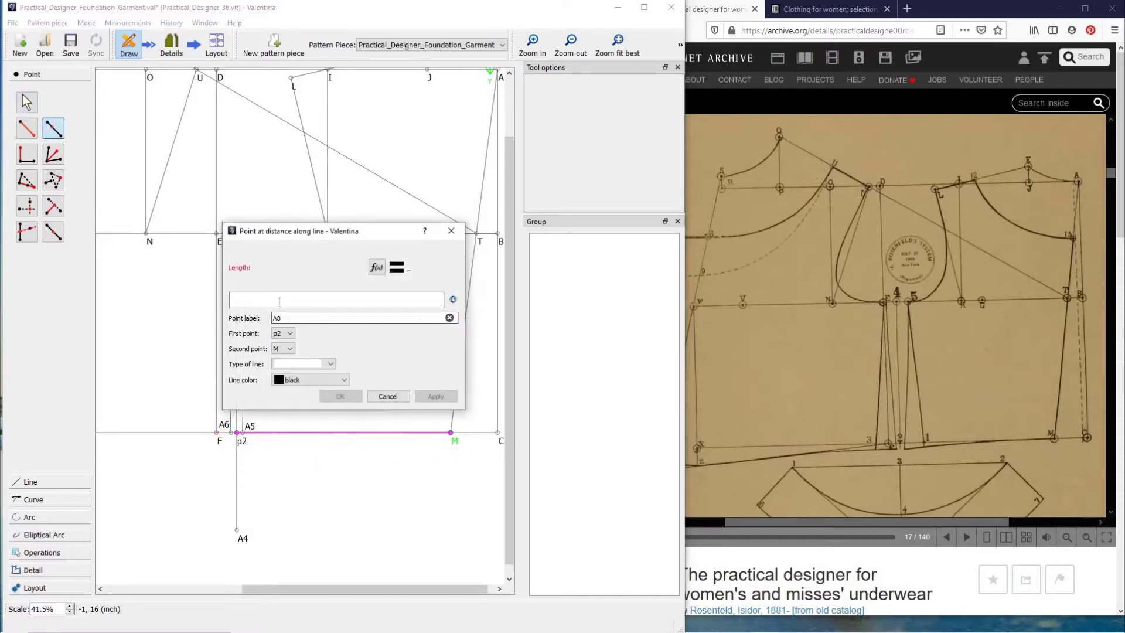
pyautogui.click(279, 302)
pyautogui.write('1')
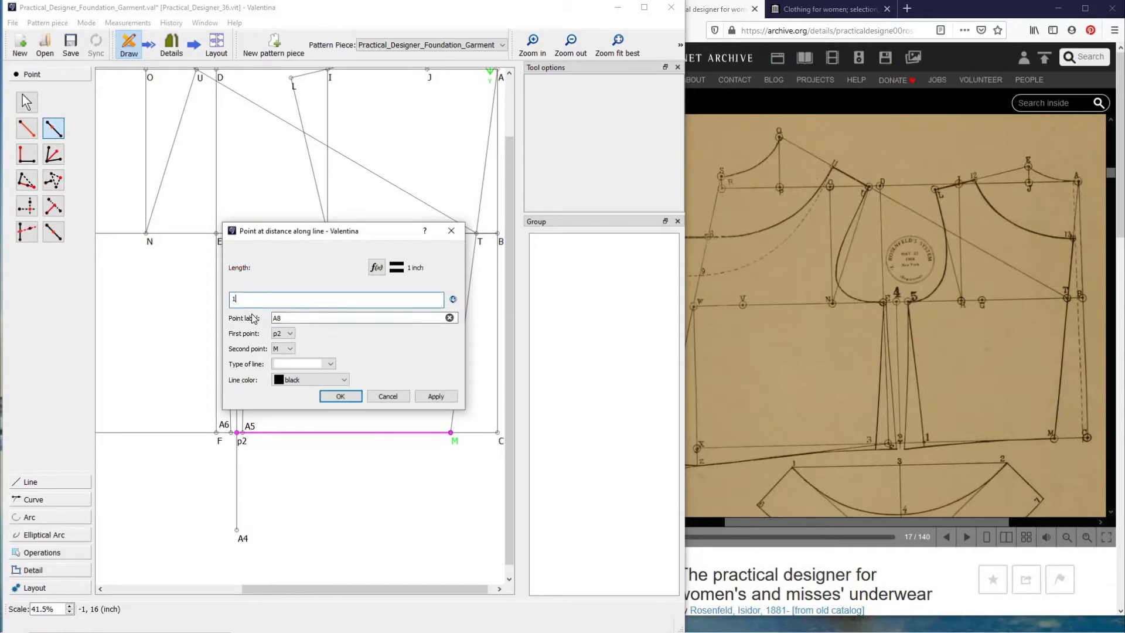
pyautogui.press('Tab')
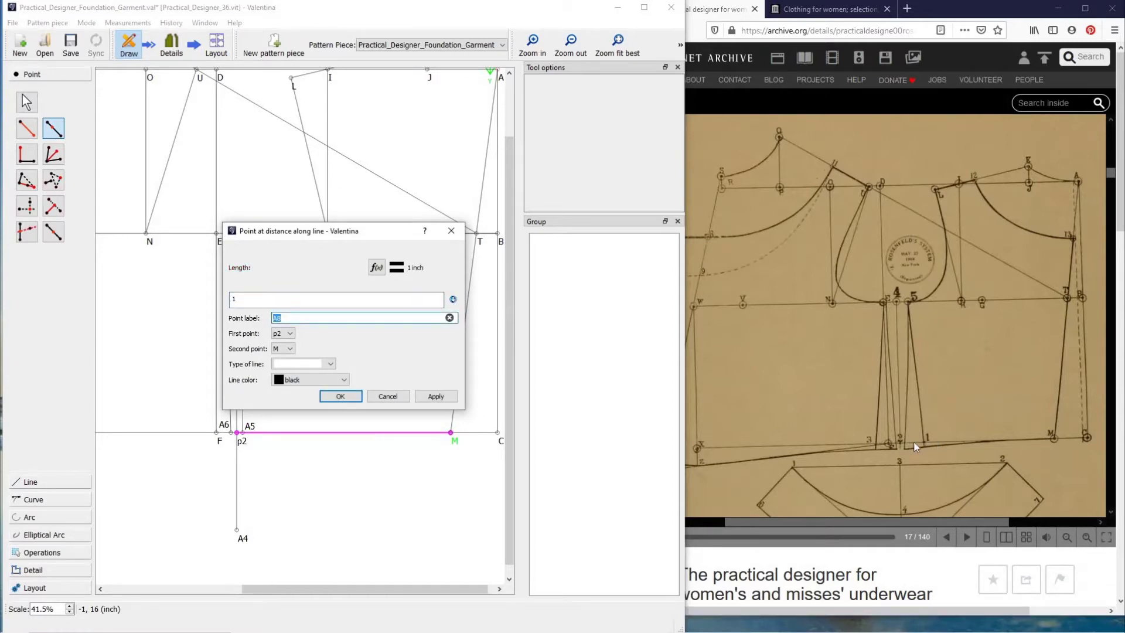
pyautogui.write('p1')
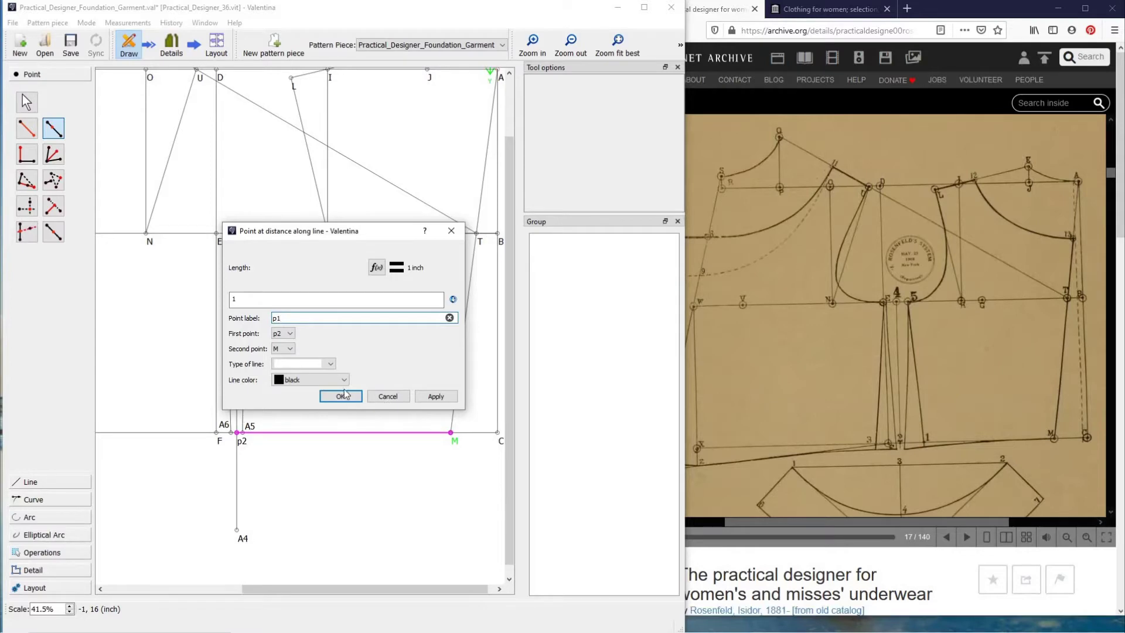
pyautogui.press('Return')
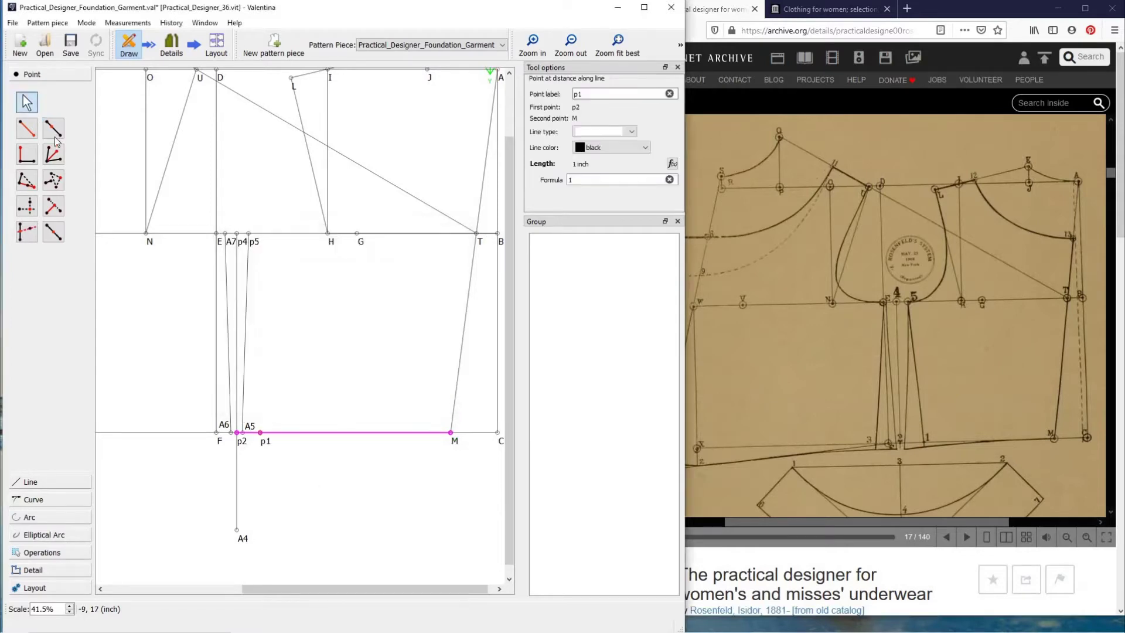
# Step: Add a point labelled p3 on the waist line 1 inch from p2 towards X1 and move its label above the line
pyautogui.click(53, 130)
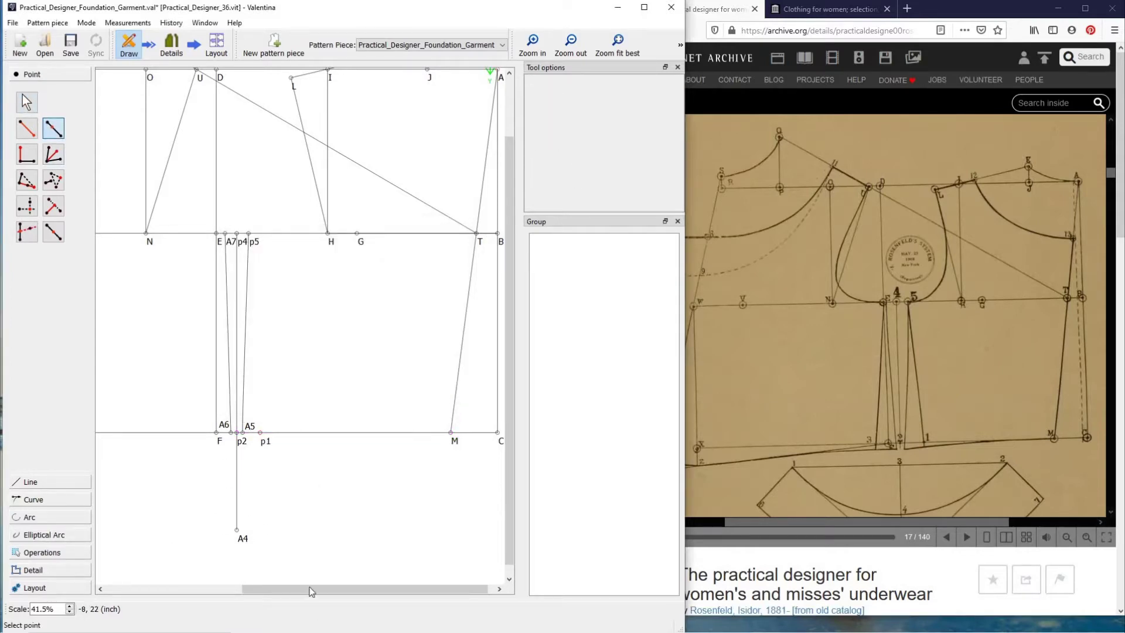
pyautogui.moveTo(278, 588); pyautogui.dragTo(203, 588)
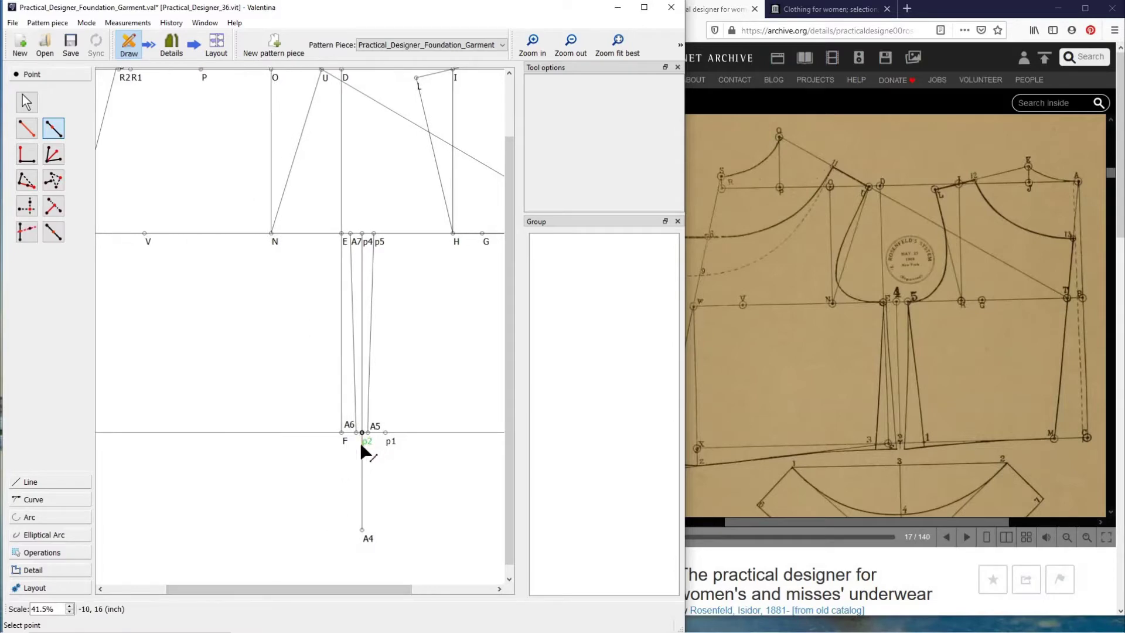
pyautogui.click(362, 439)
pyautogui.moveTo(234, 588); pyautogui.dragTo(177, 589)
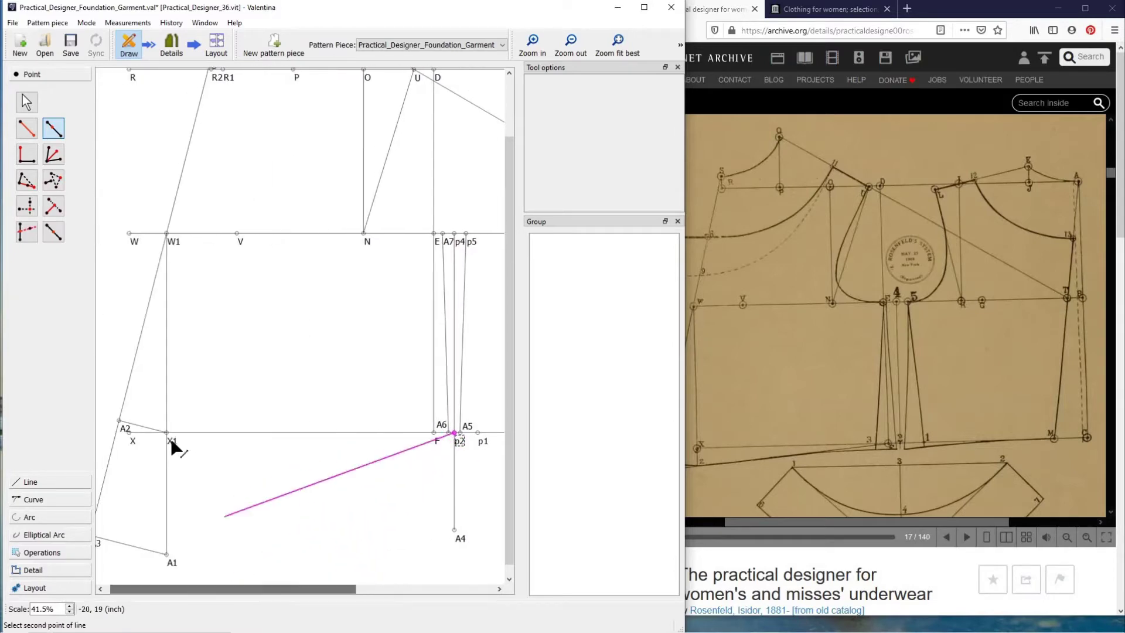
pyautogui.click(167, 432)
pyautogui.click(354, 297)
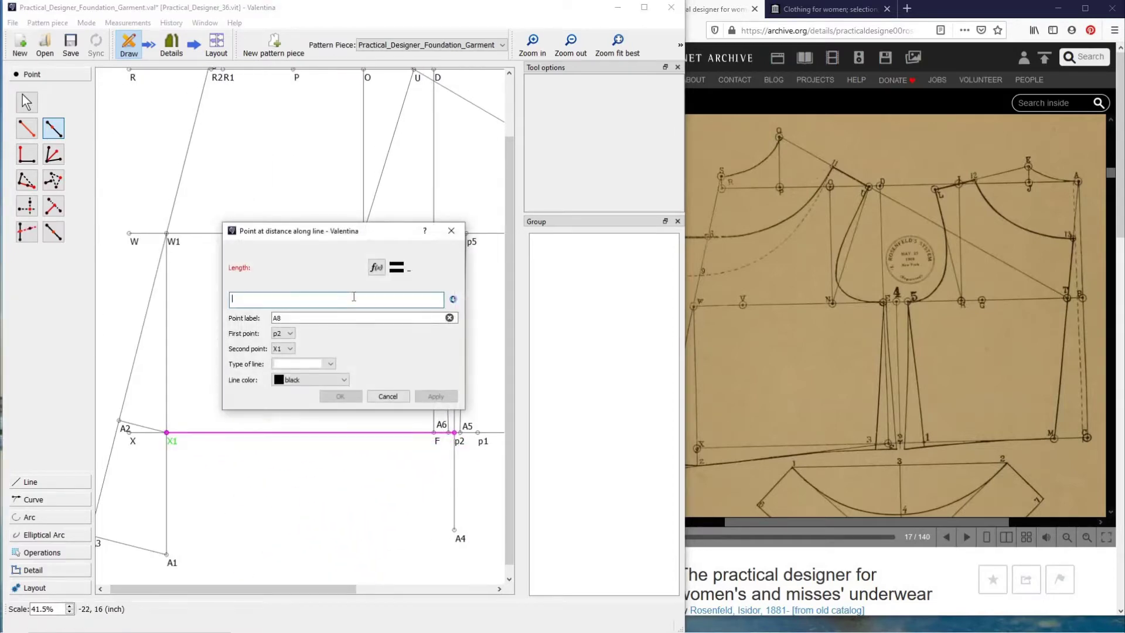
pyautogui.write('1')
pyautogui.press('Tab')
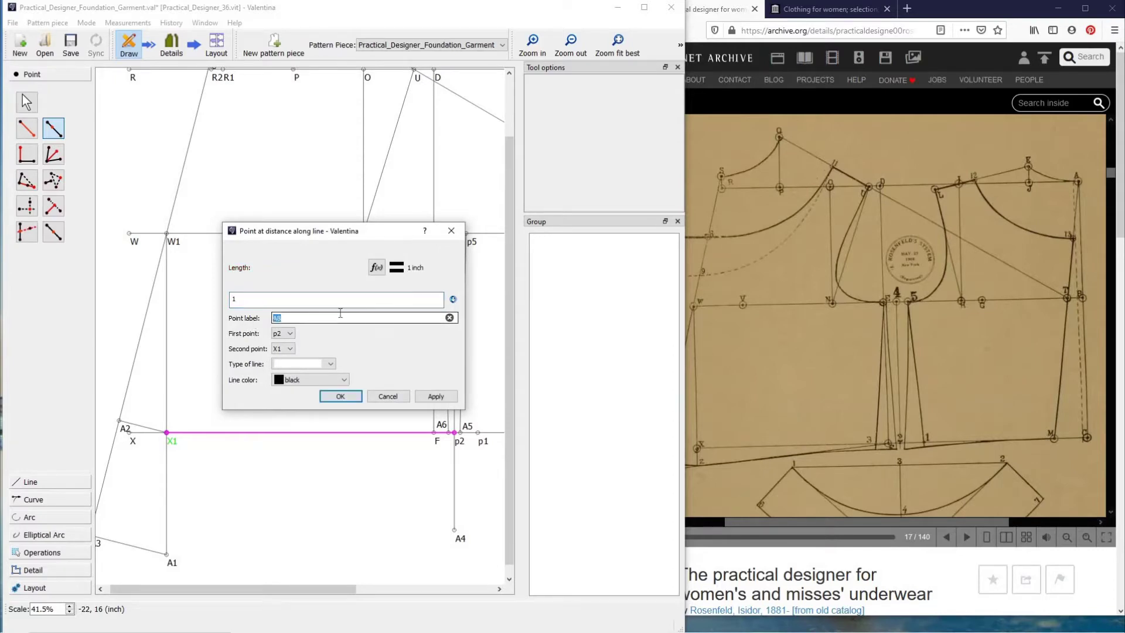
pyautogui.write('p3')
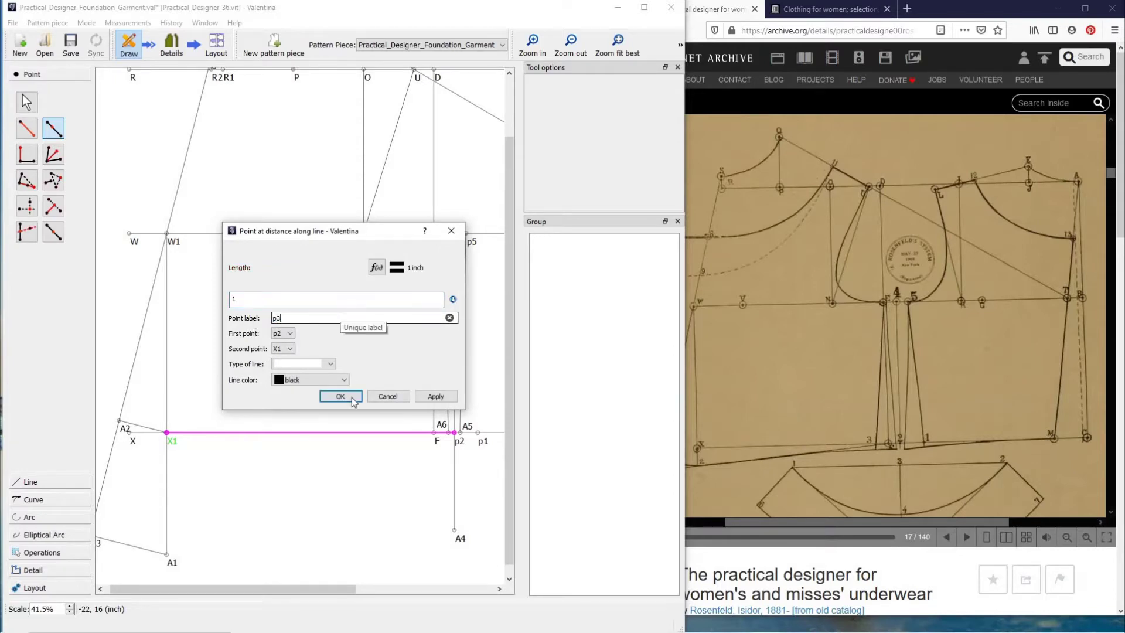
pyautogui.click(357, 395)
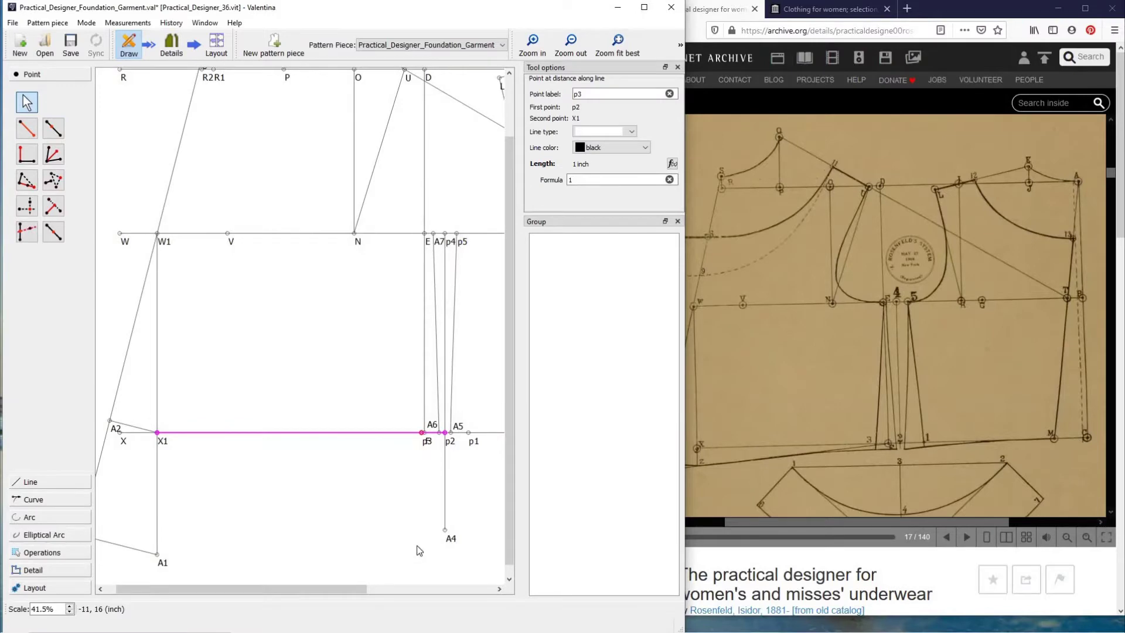
pyautogui.moveTo(426, 446); pyautogui.dragTo(414, 424)
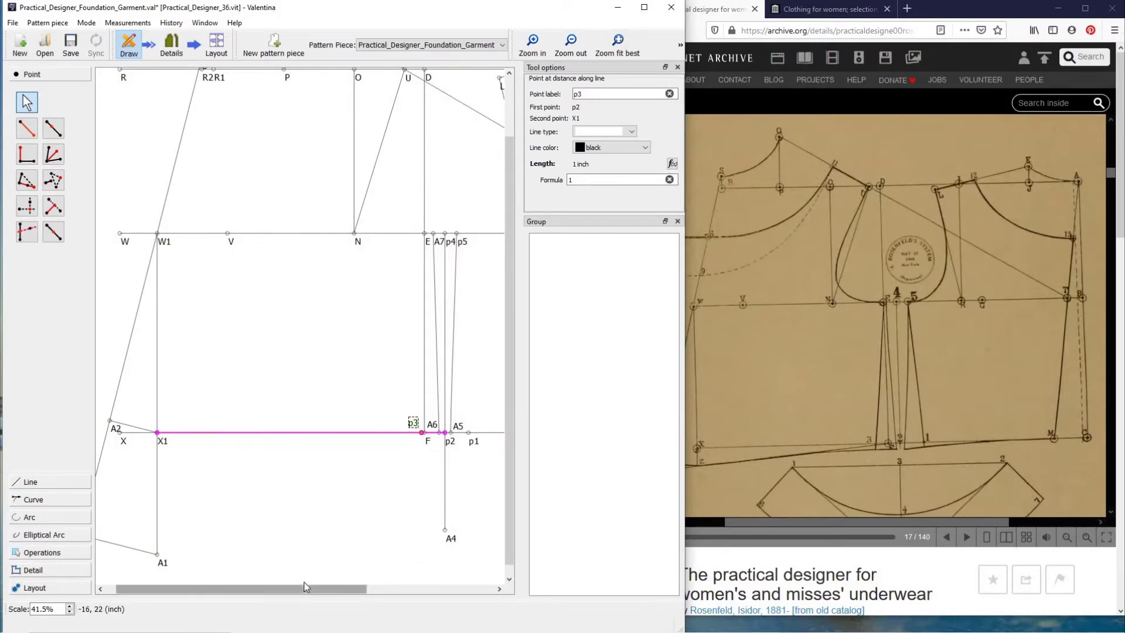
# Step: Draw a simple curve from p5 down to p1 and straighten it with control angles of about 281° and 96°
pyautogui.moveTo(308, 595); pyautogui.dragTo(429, 563)
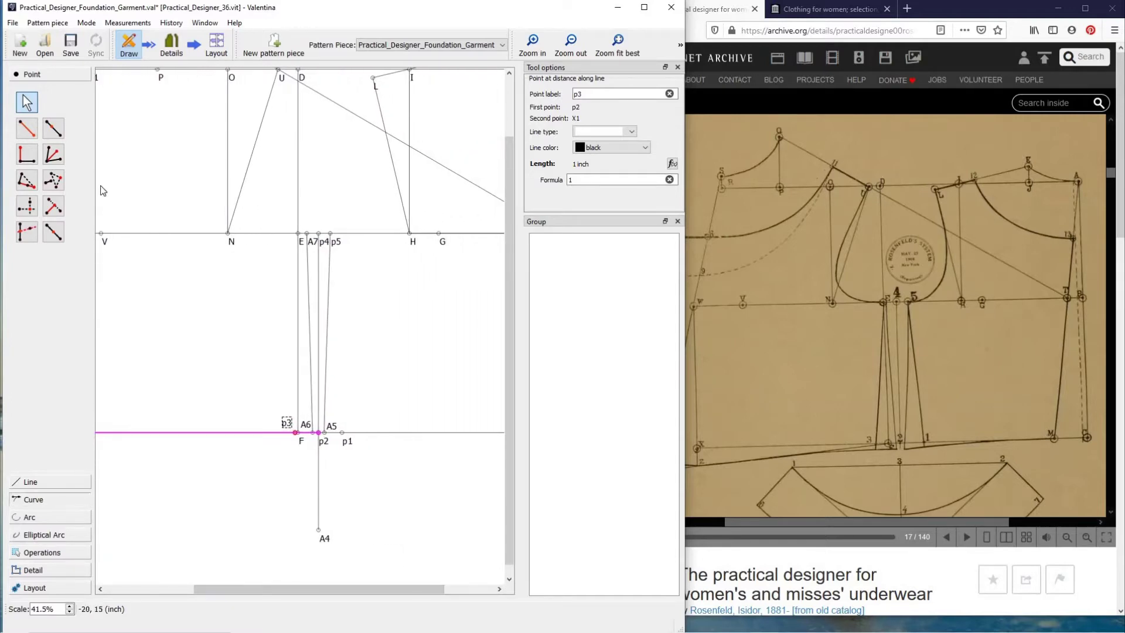
pyautogui.click(59, 500)
pyautogui.click(34, 167)
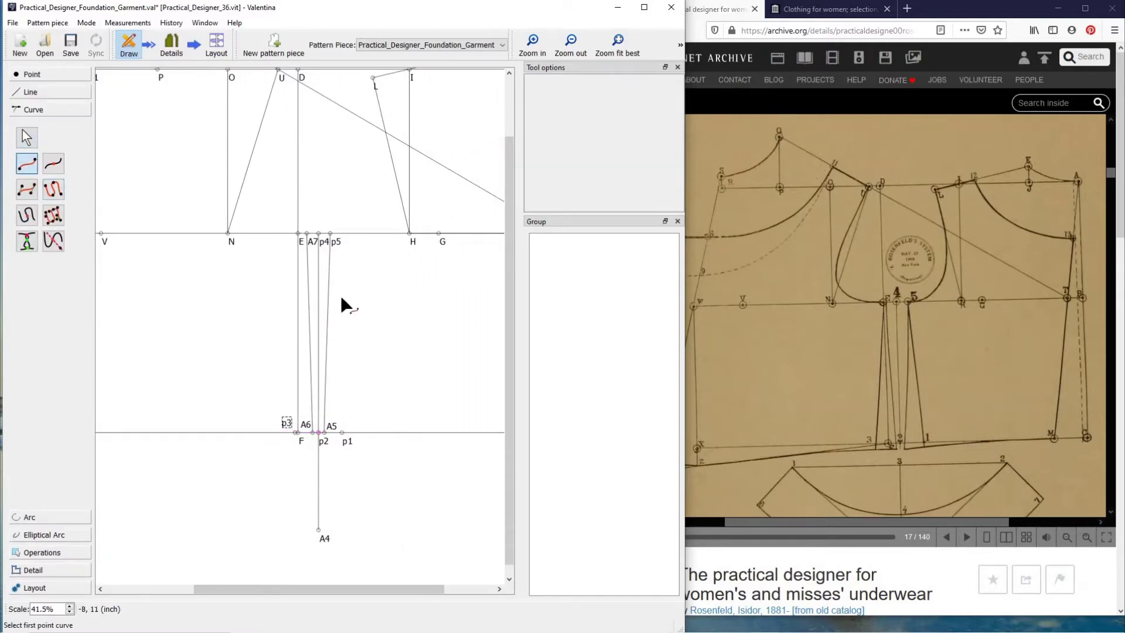
pyautogui.click(336, 241)
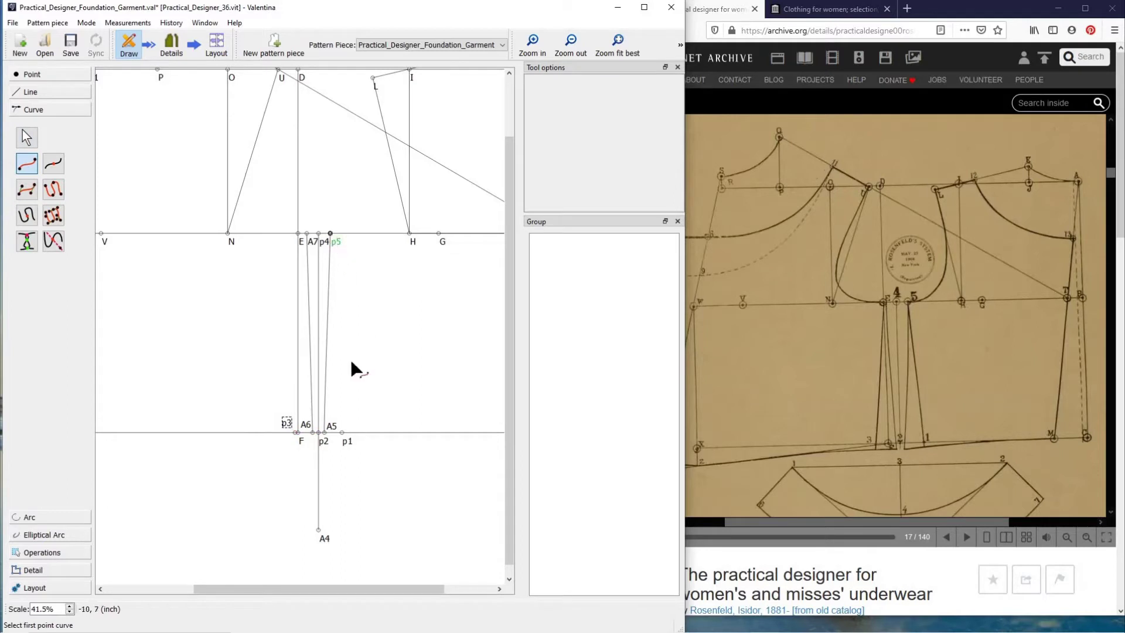
pyautogui.click(342, 431)
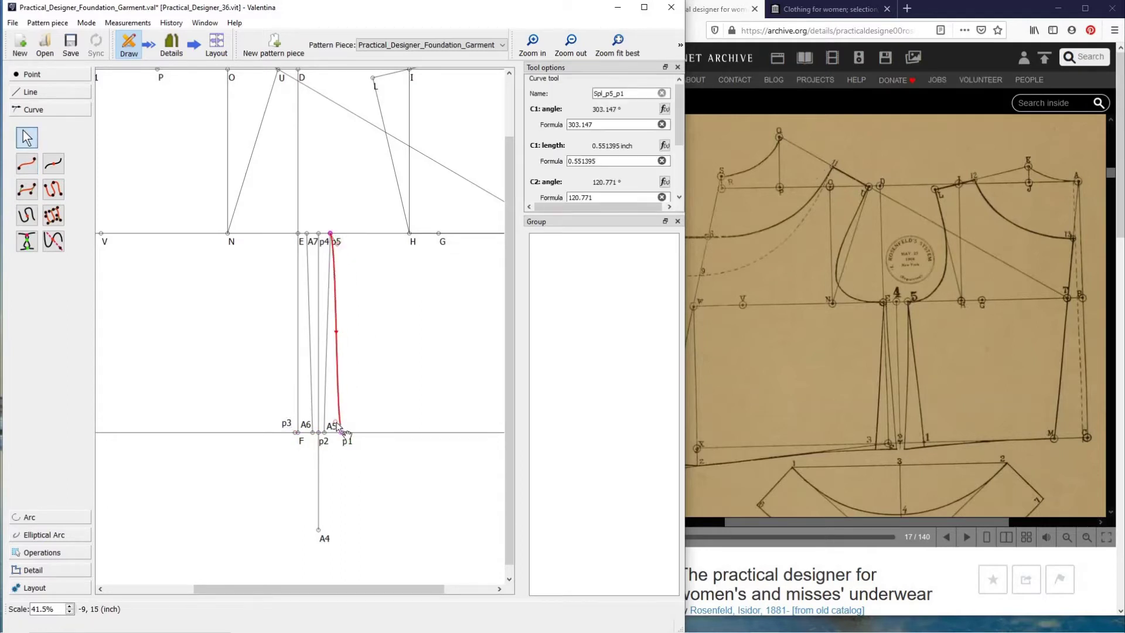
pyautogui.moveTo(340, 421); pyautogui.dragTo(334, 251)
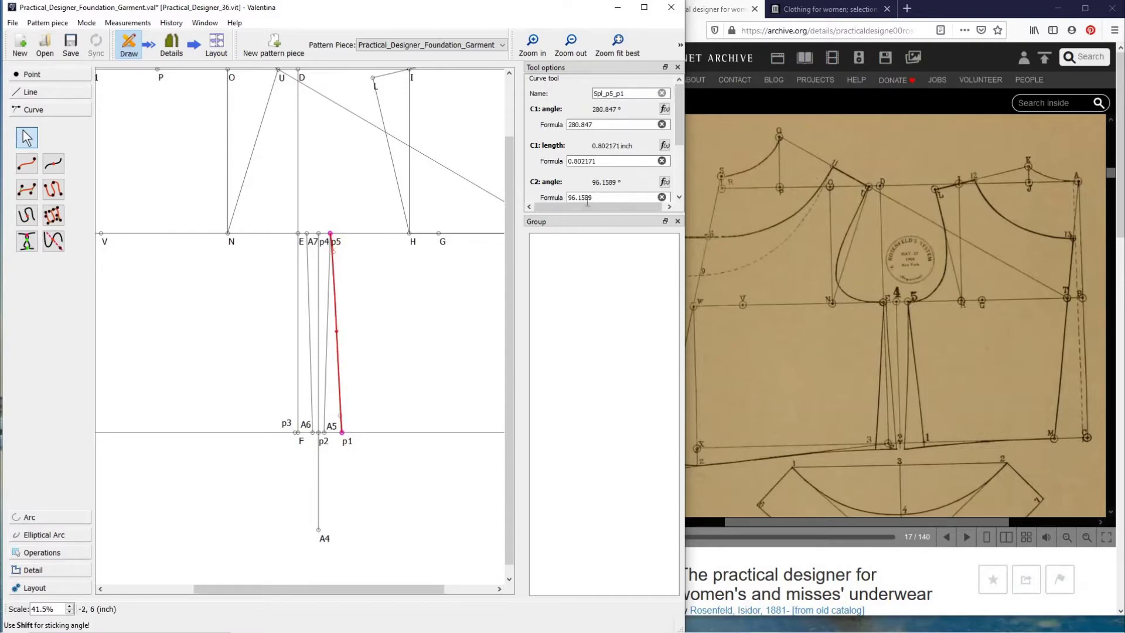
# Step: Set the pen style of the curve between p5 and p1 to a dashed line
pyautogui.scroll(-5, 587, 203)
pyautogui.click(624, 159)
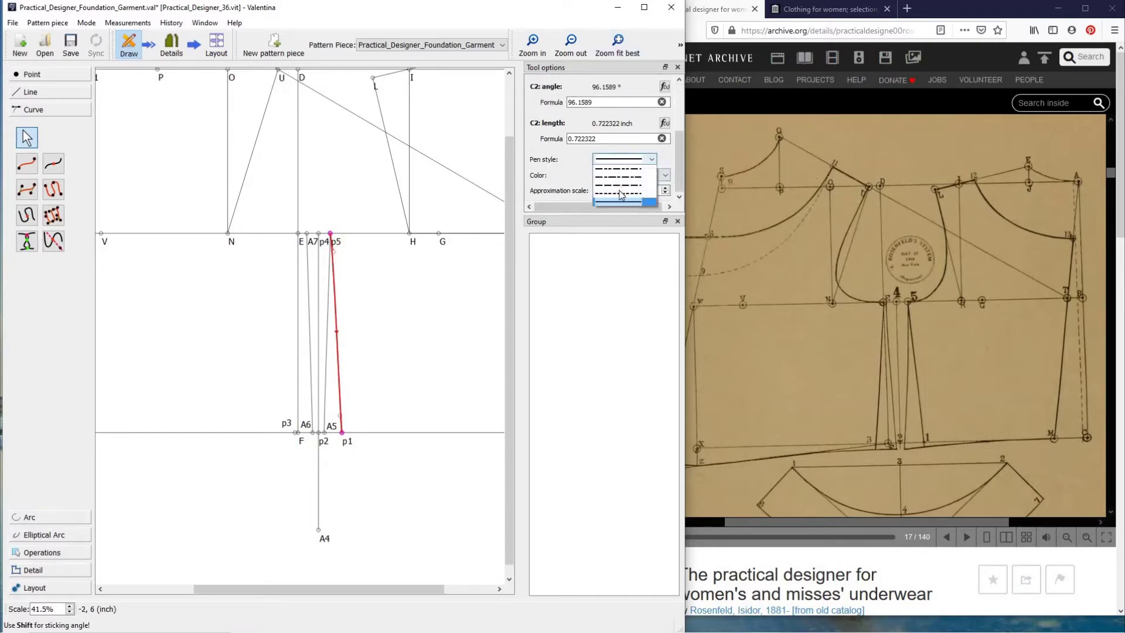
pyautogui.click(621, 193)
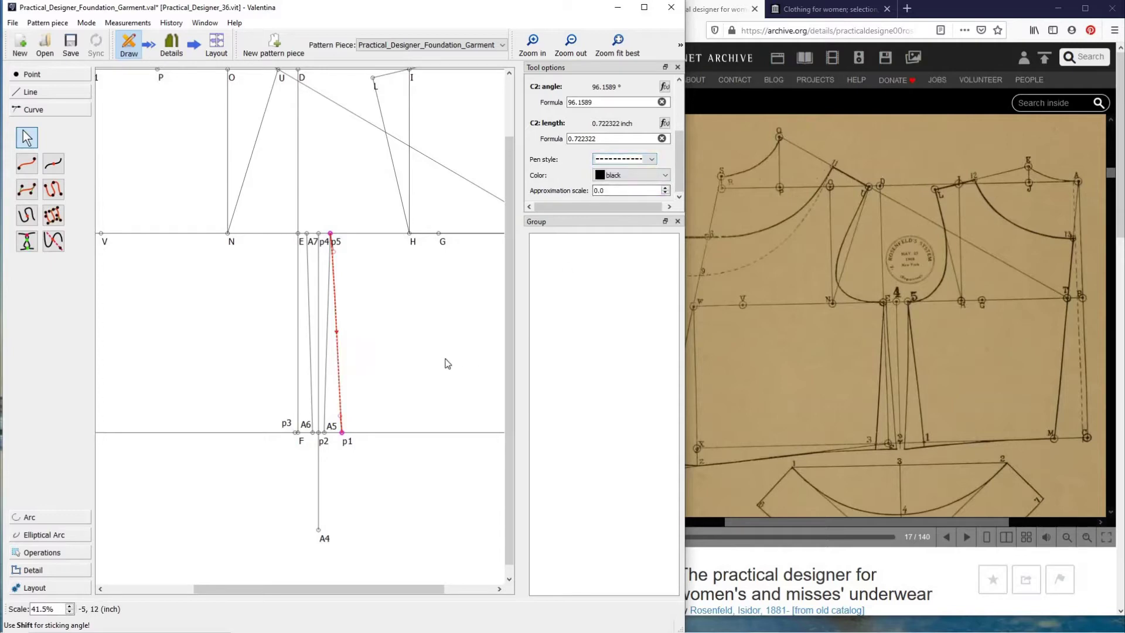
pyautogui.press('Return')
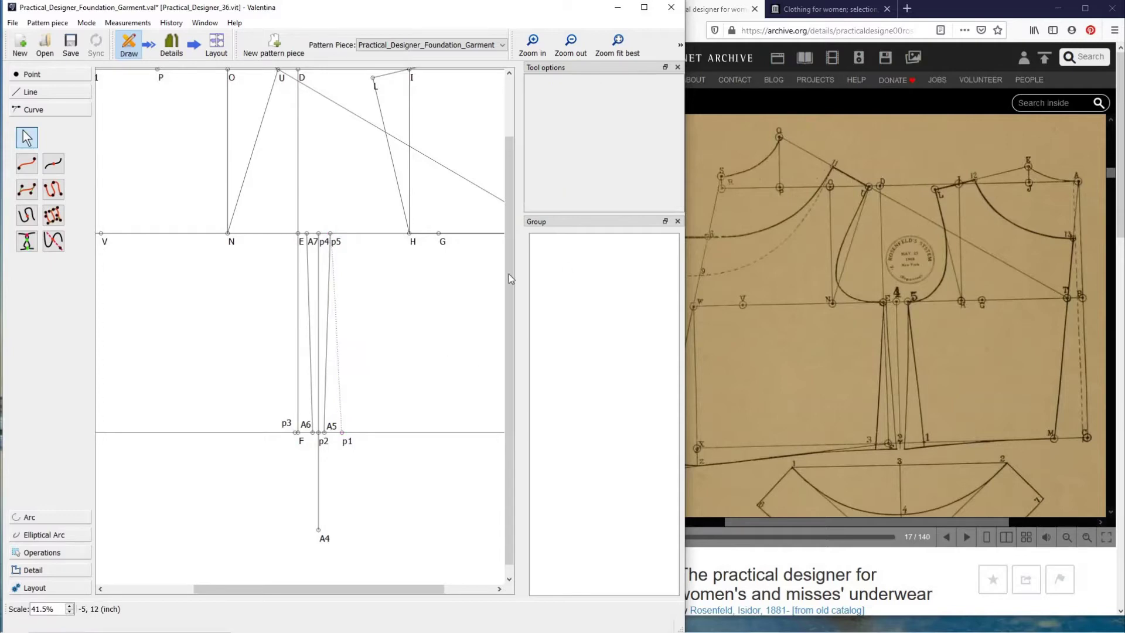
# Step: Draw a simple curve from A7 down to p3 and straighten it with control angles of about 255° and 88°
pyautogui.click(26, 163)
pyautogui.click(308, 234)
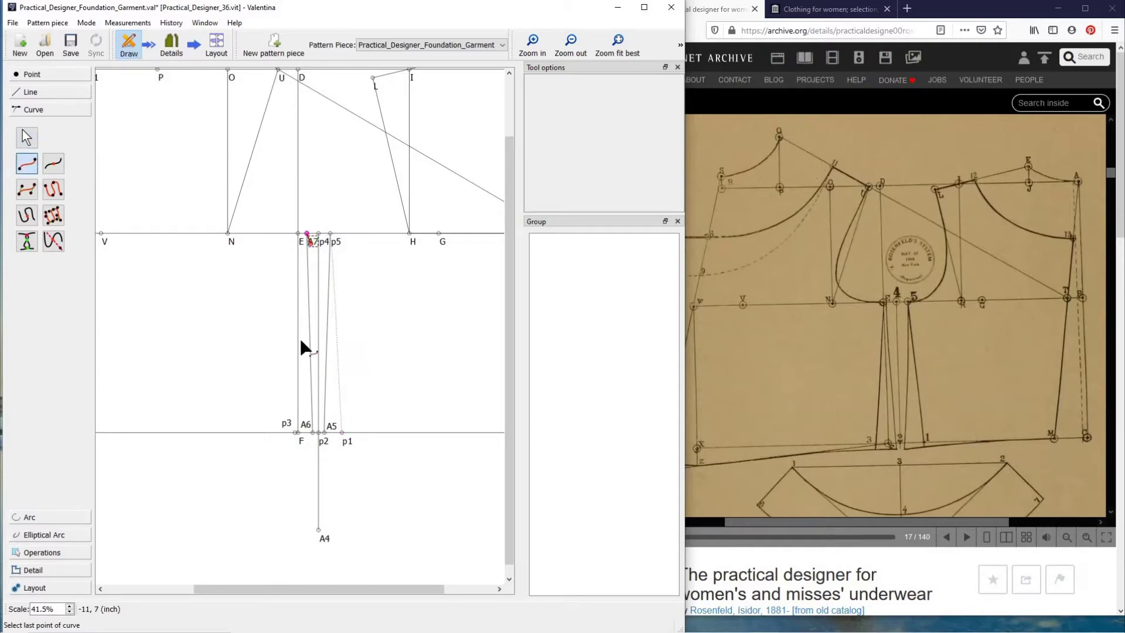
pyautogui.click(297, 432)
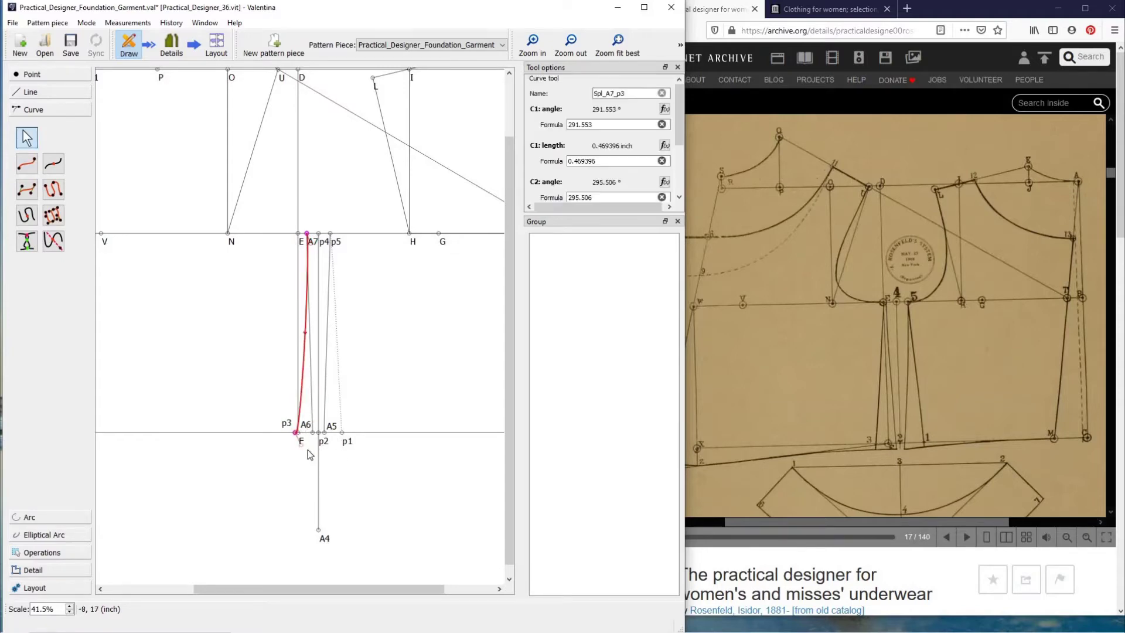
pyautogui.moveTo(302, 445); pyautogui.dragTo(297, 395)
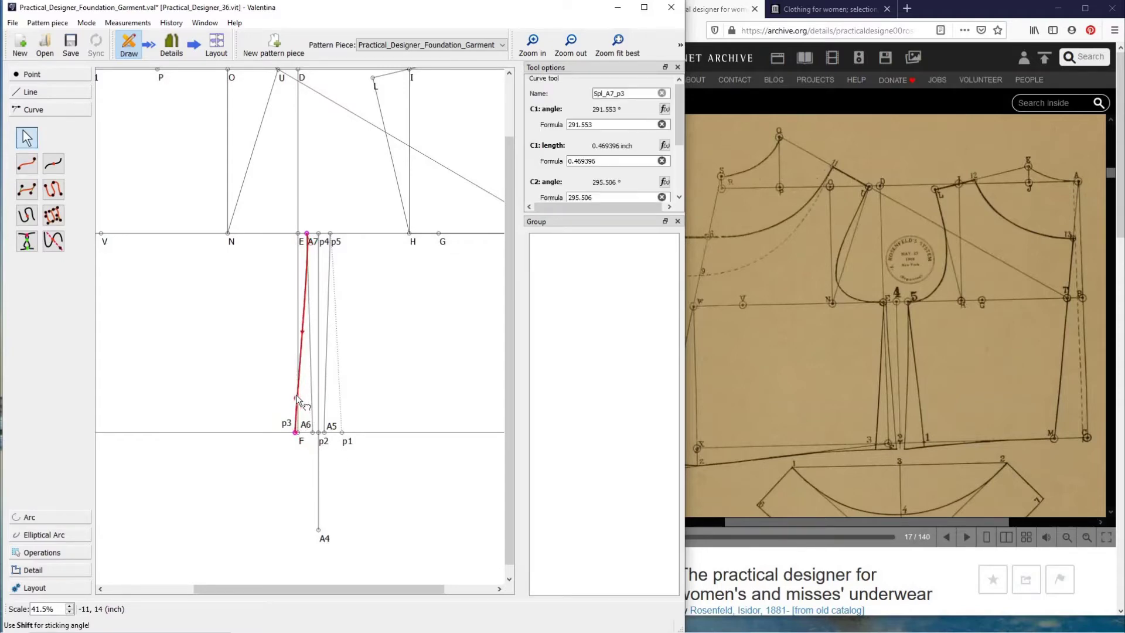
pyautogui.moveTo(311, 240); pyautogui.dragTo(302, 254)
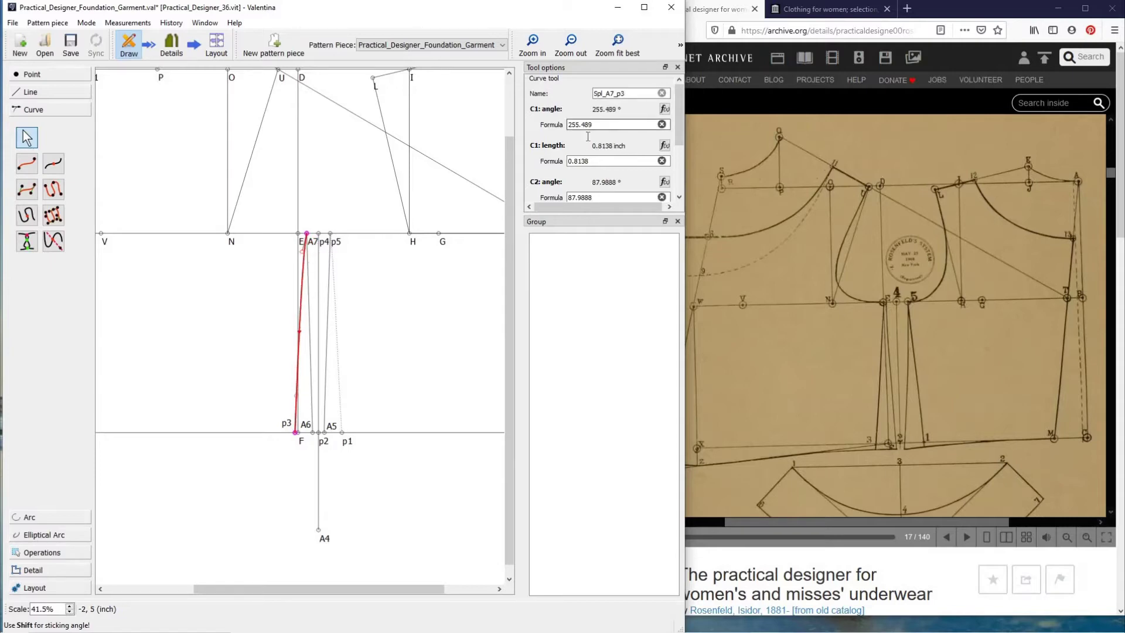
# Step: Set the pen style of the curve between A7 and p3 to a dashed line
pyautogui.scroll(-3, 583, 167)
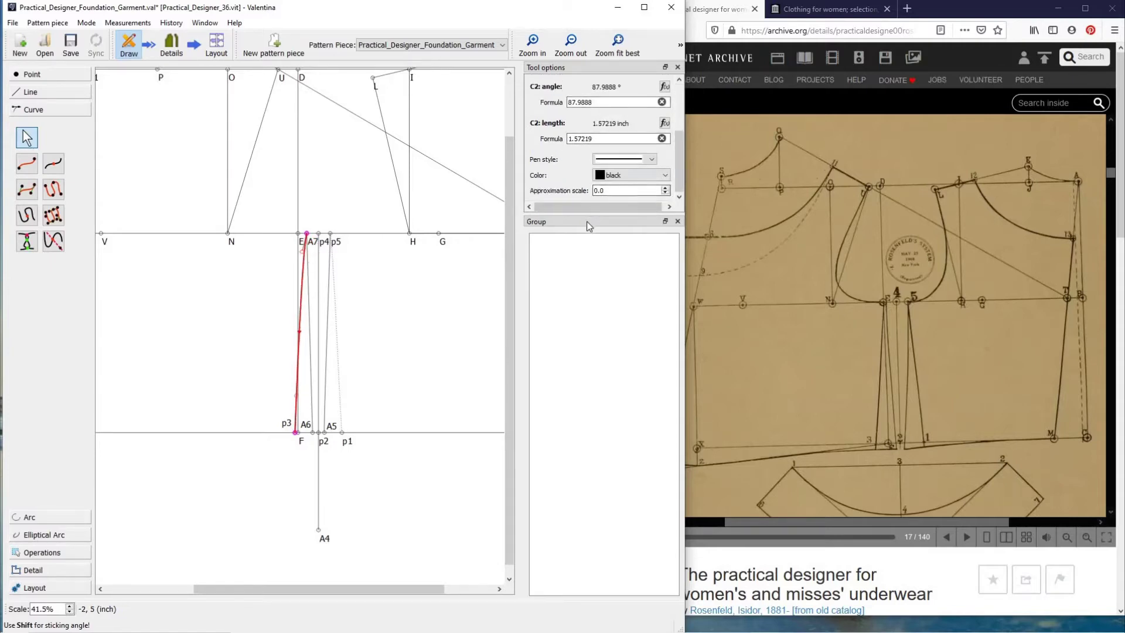
pyautogui.click(622, 160)
pyautogui.click(619, 193)
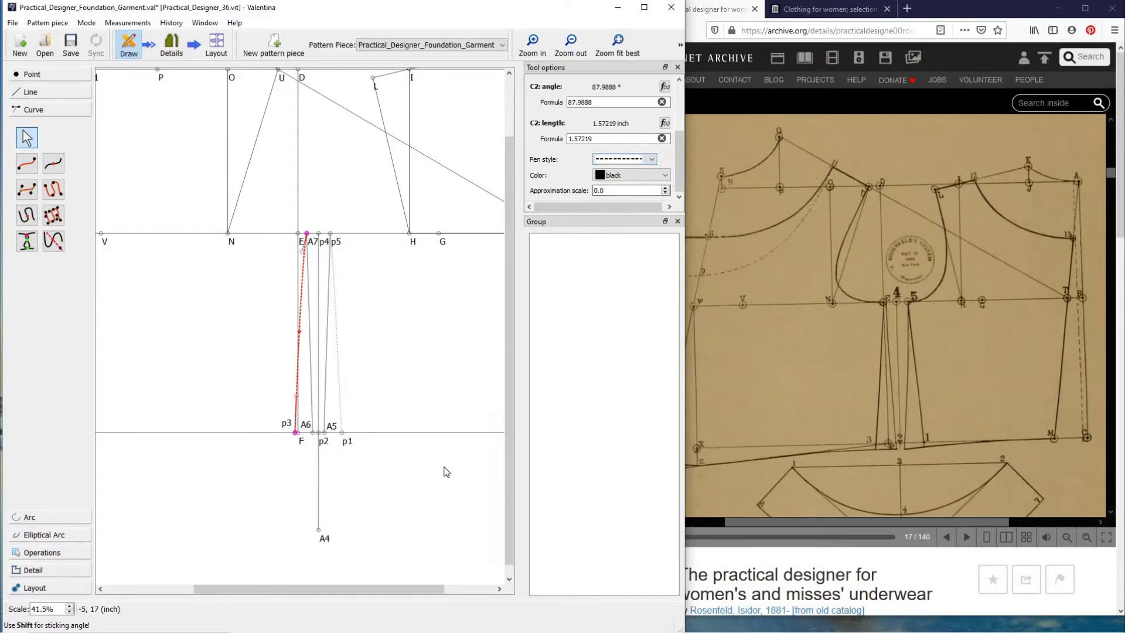
pyautogui.click(420, 503)
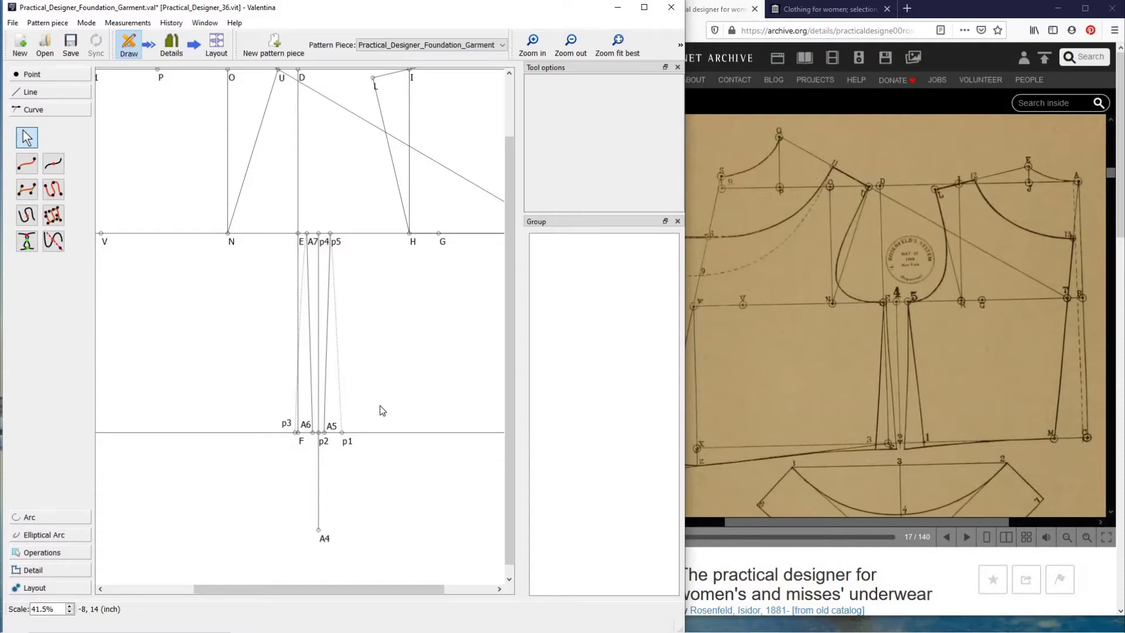
# Step: Add a point labelled p13 along the line from A to T, at a distance from A given by the formula Line_A_B/2
pyautogui.moveTo(355, 589); pyautogui.dragTo(405, 590)
pyautogui.scroll(1, 438, 424)
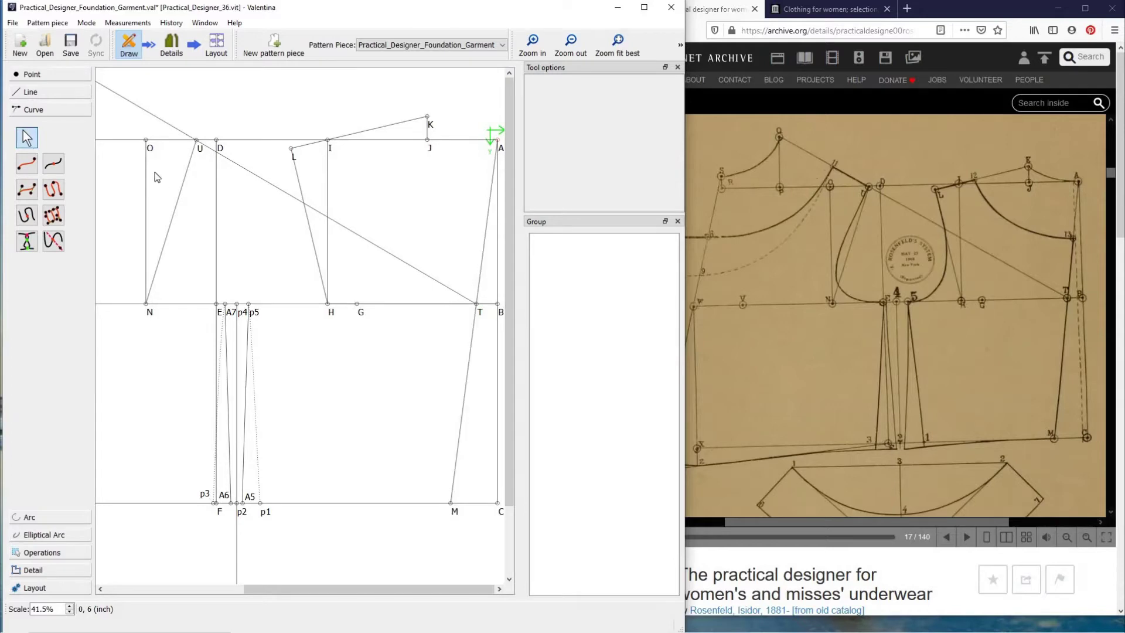
pyautogui.click(65, 79)
pyautogui.click(54, 128)
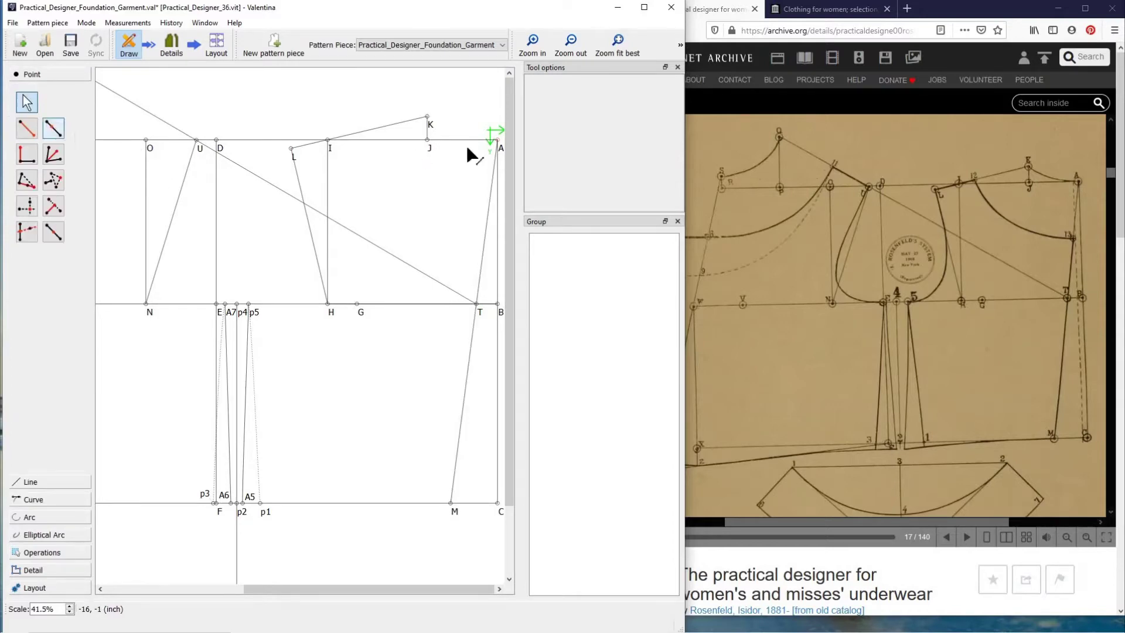
pyautogui.click(477, 304)
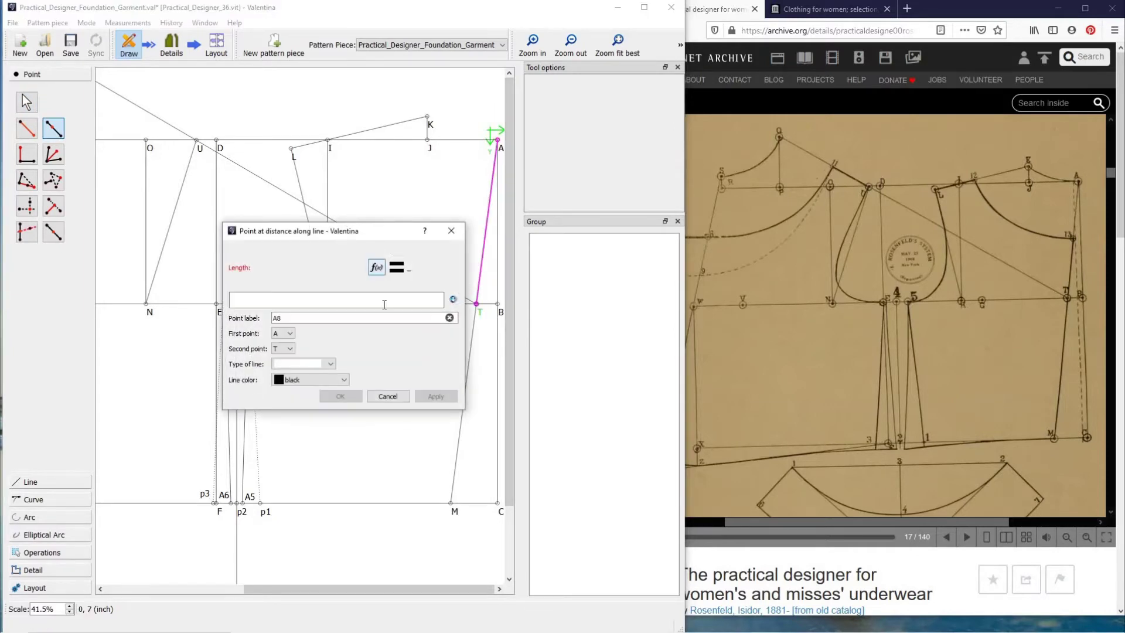
pyautogui.click(376, 268)
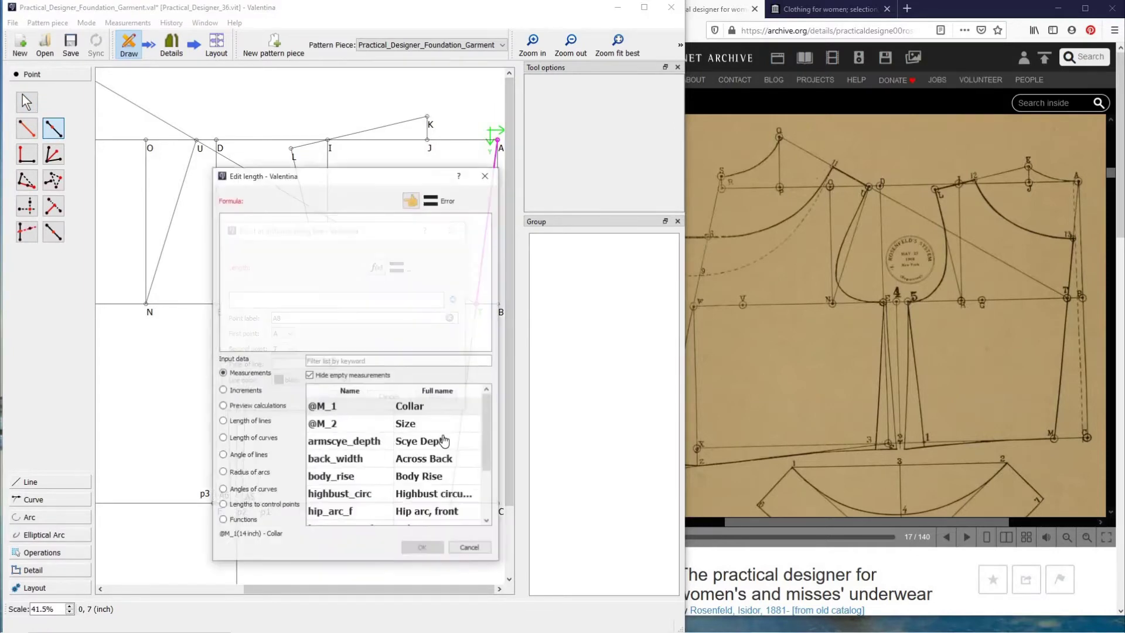
pyautogui.click(253, 421)
pyautogui.scroll(-1, 375, 492)
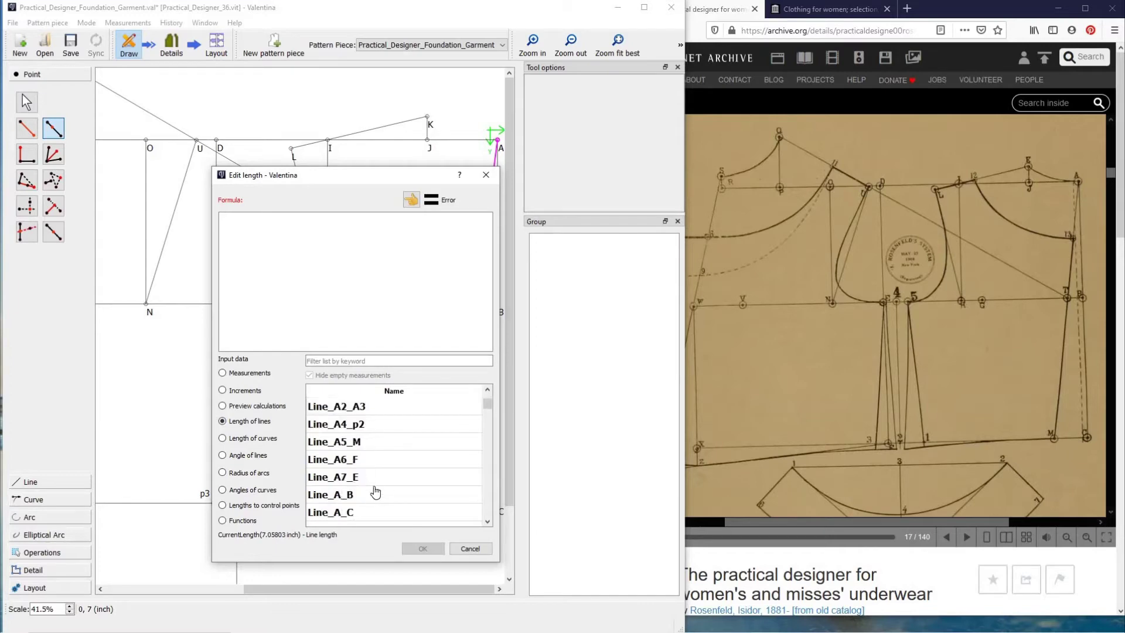
pyautogui.doubleClick(376, 493)
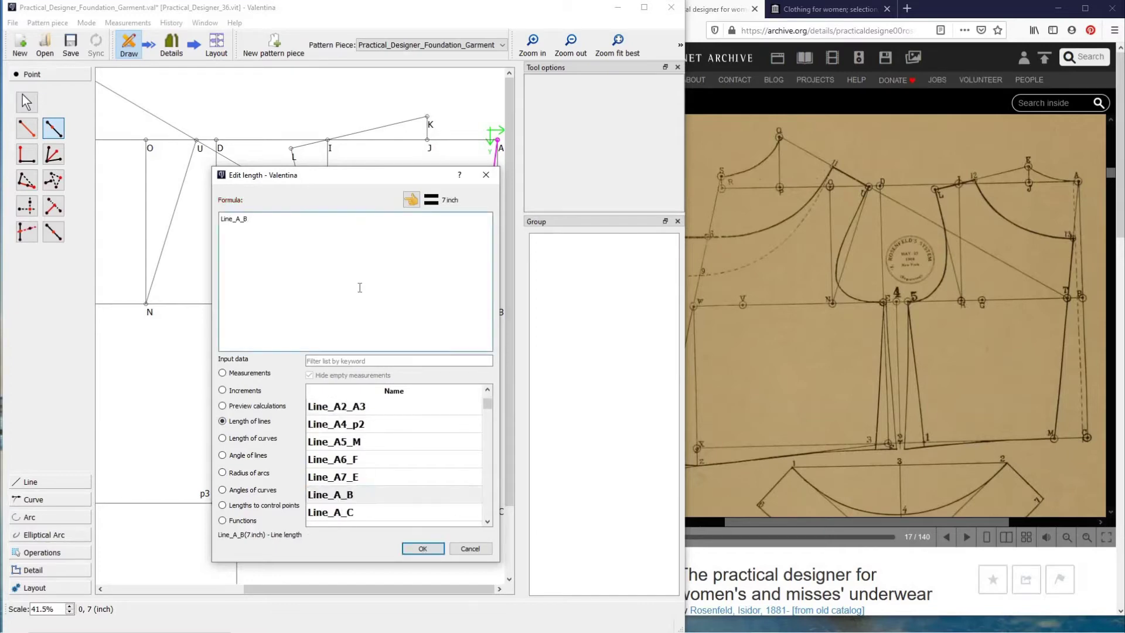
pyautogui.write('/2')
pyautogui.click(419, 549)
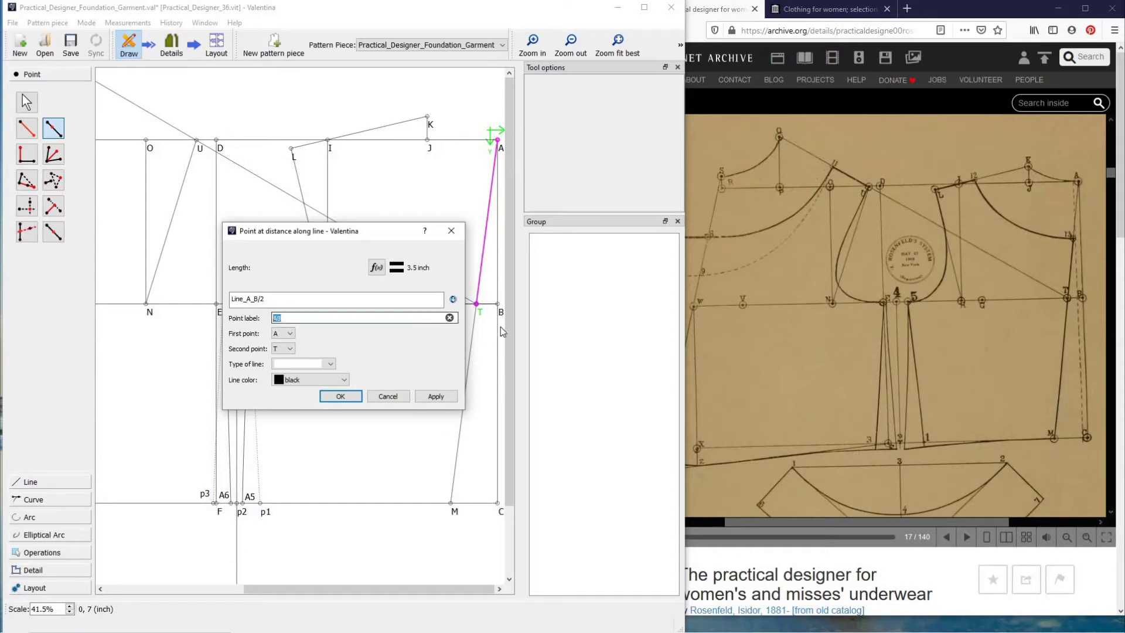
pyautogui.write('p13')
pyautogui.click(346, 395)
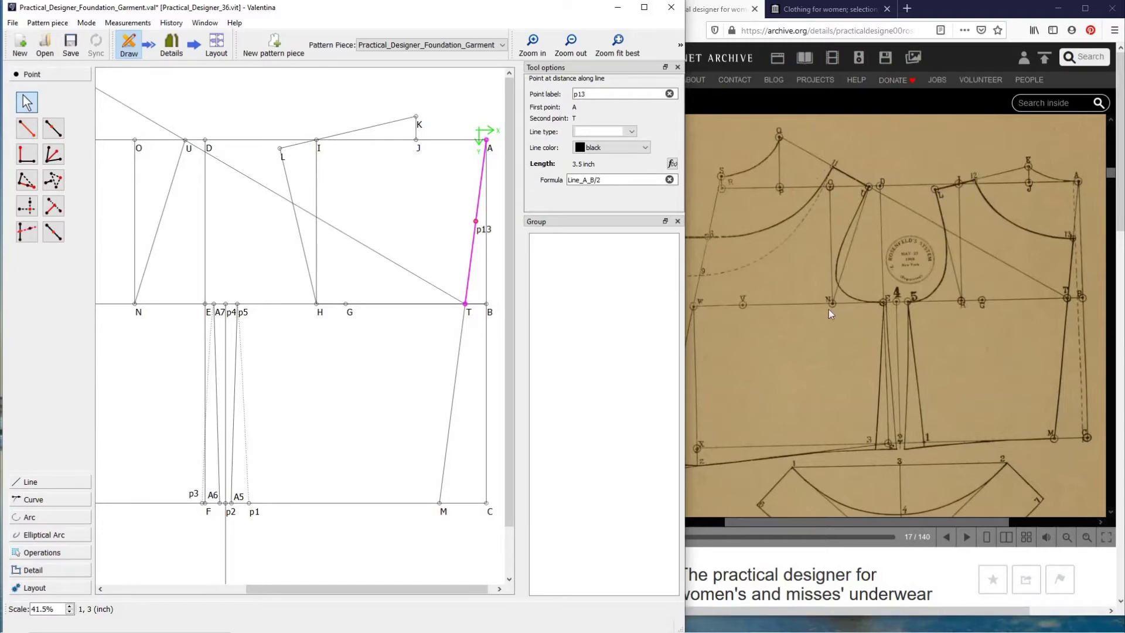
# Step: Add a point labelled p12 along the line from L to K, at a distance of 2 inches from L
pyautogui.click(53, 128)
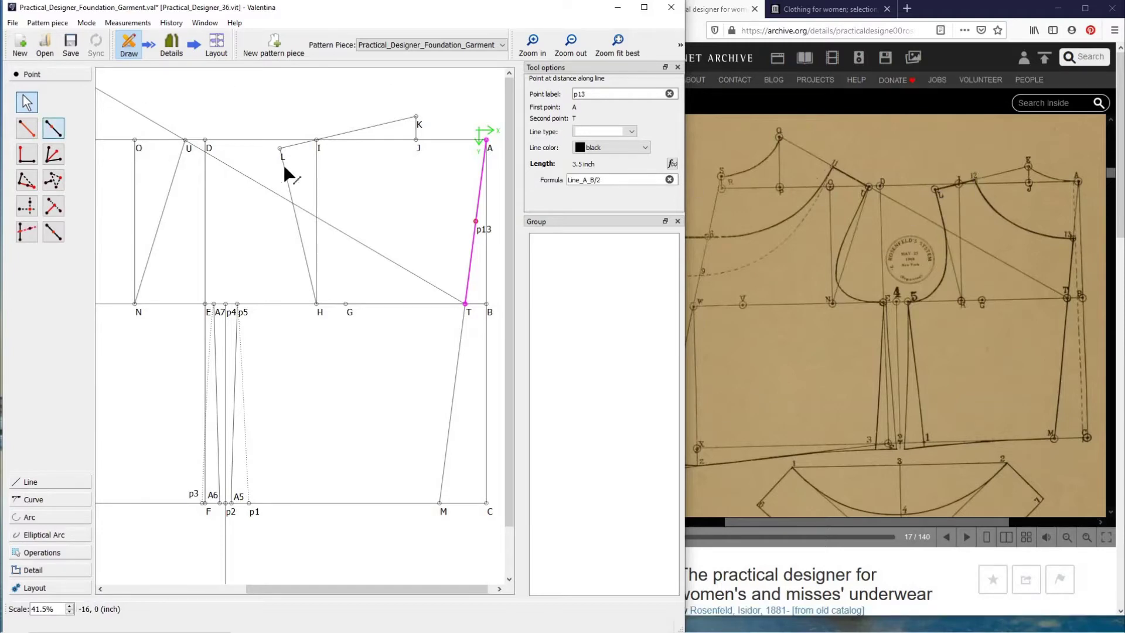
pyautogui.click(281, 149)
pyautogui.click(416, 116)
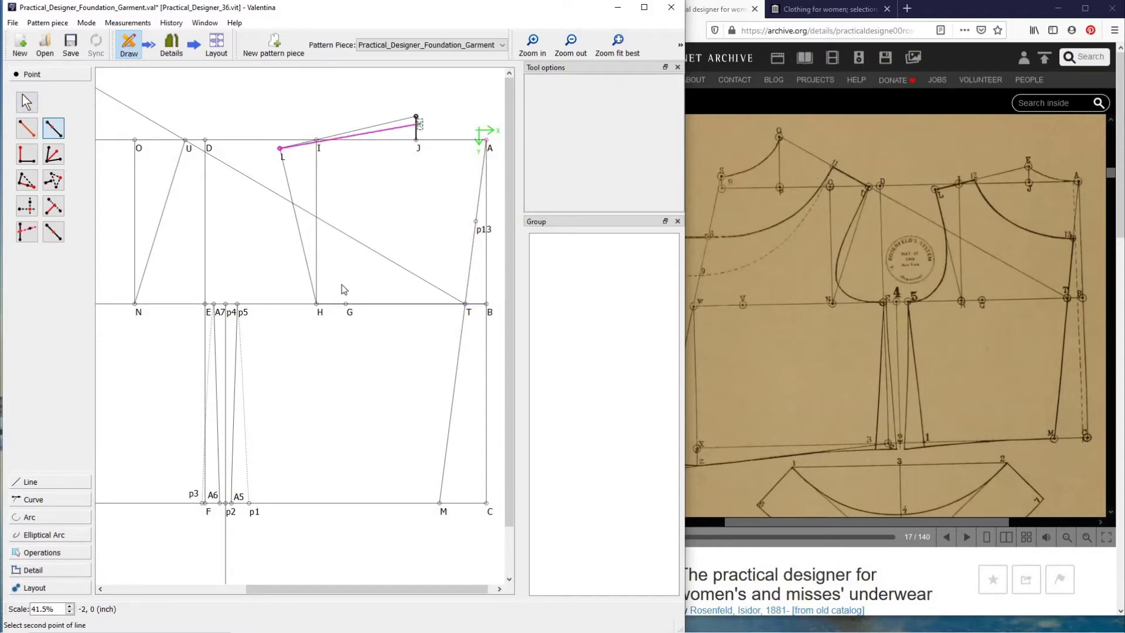
pyautogui.click(325, 294)
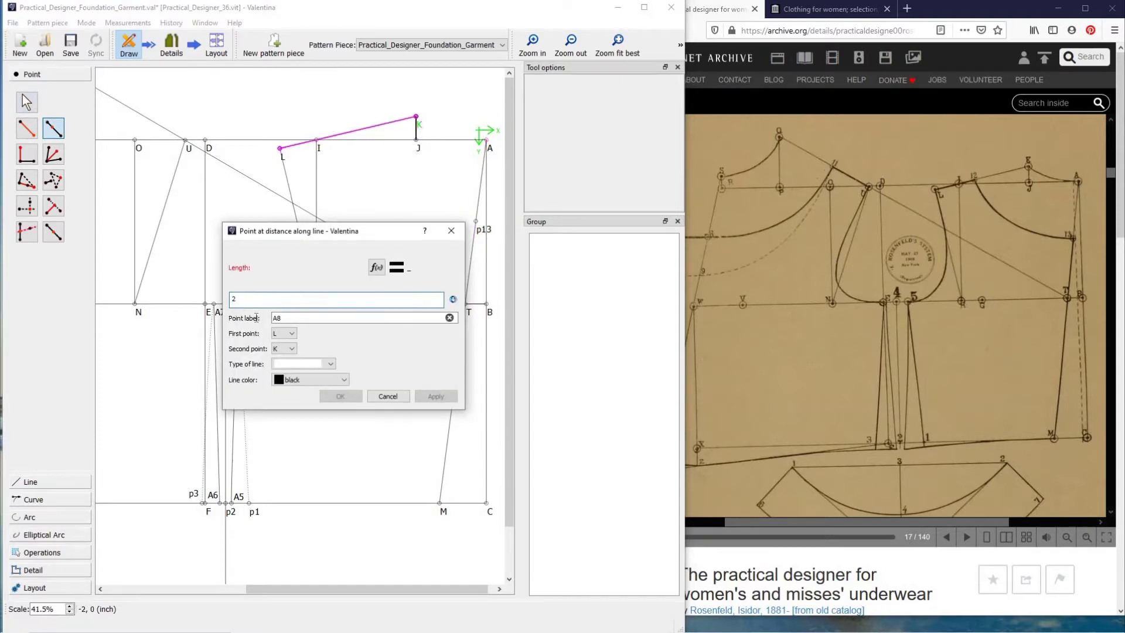
pyautogui.doubleClick(343, 323)
pyautogui.write('p12')
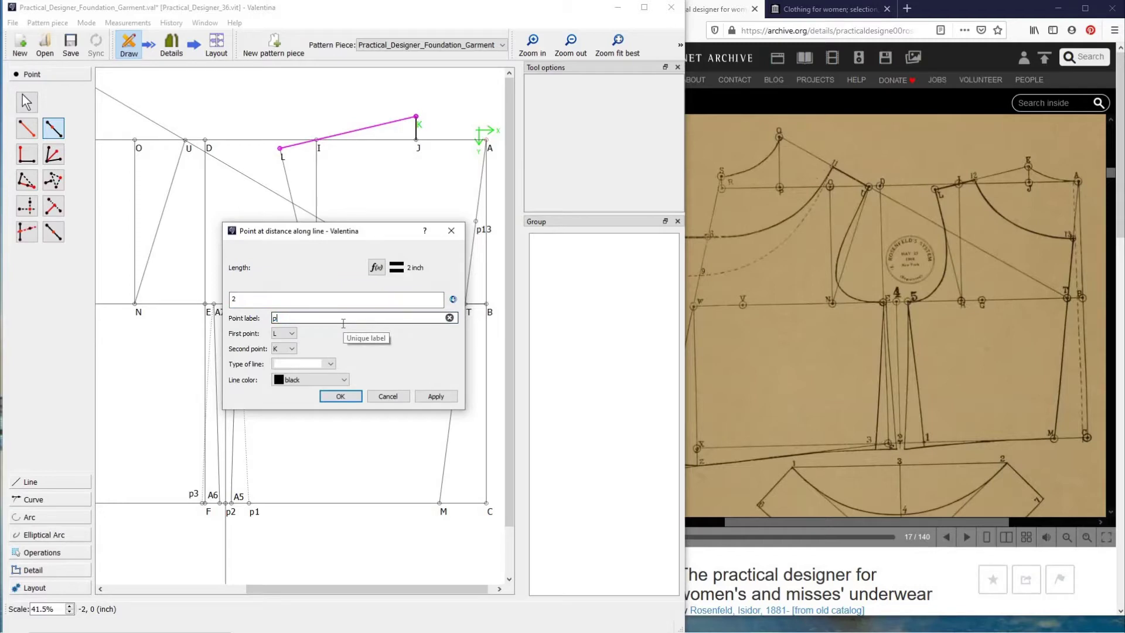
pyautogui.click(342, 396)
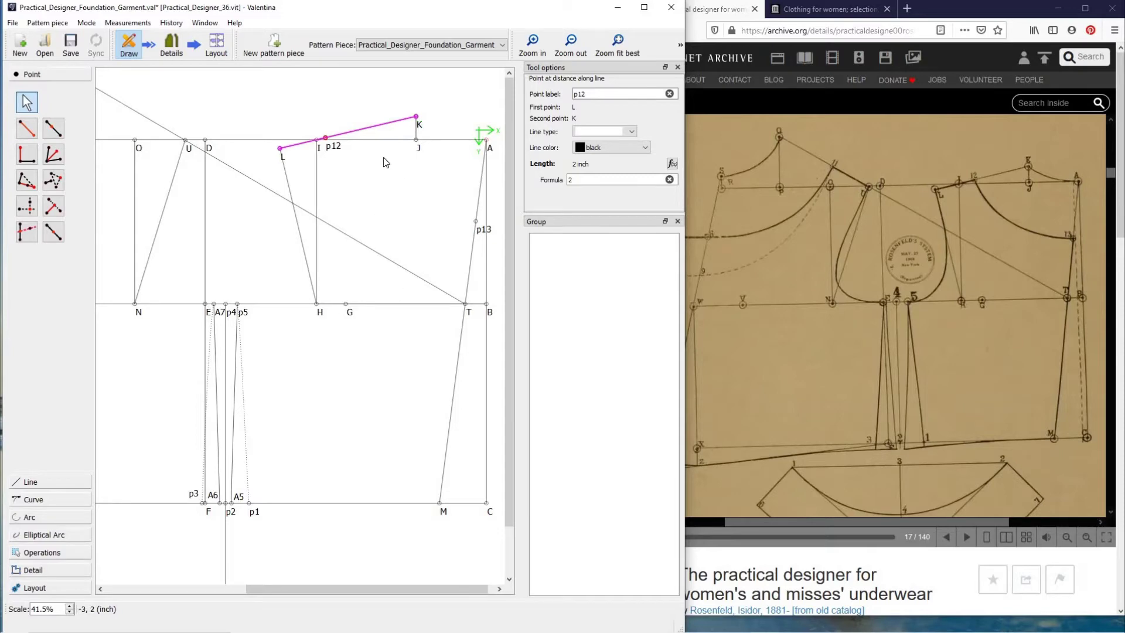
# Step: Draw a simple curve from p12 to p13 for the front neckline, with control angles of about 290° and 174°
pyautogui.click(33, 499)
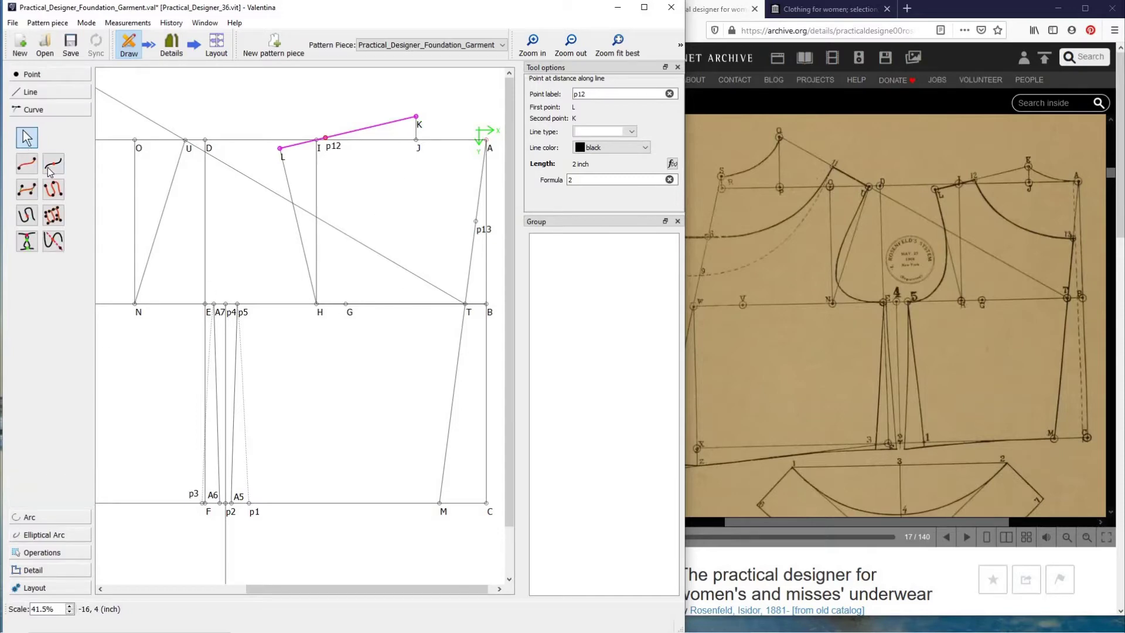
pyautogui.click(27, 163)
pyautogui.click(325, 138)
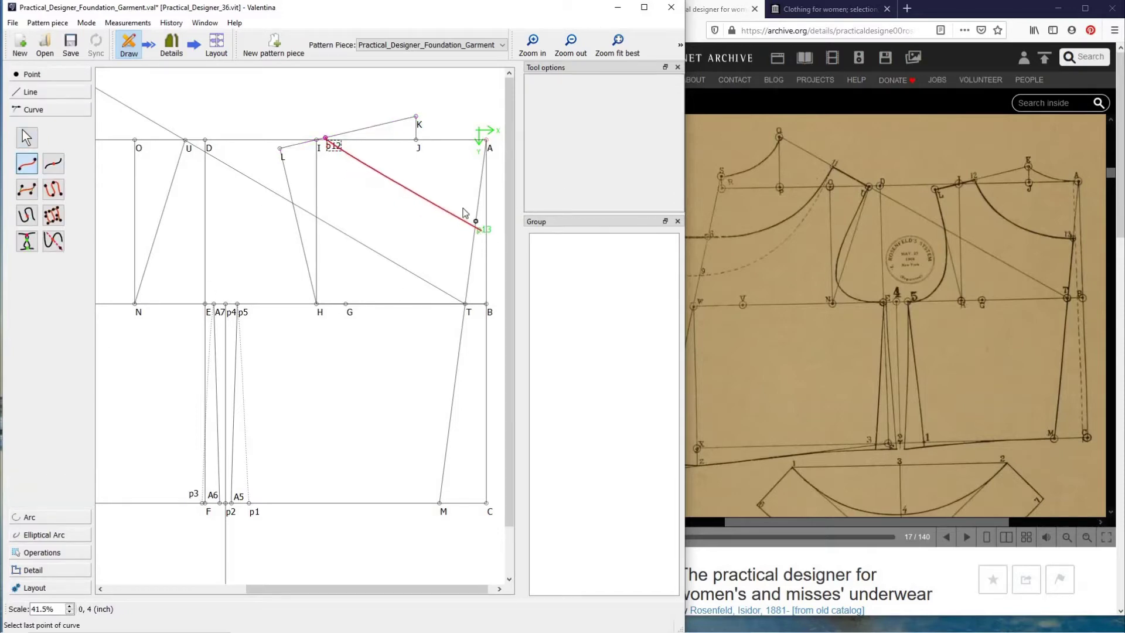
pyautogui.click(476, 221)
pyautogui.moveTo(421, 214); pyautogui.dragTo(367, 210)
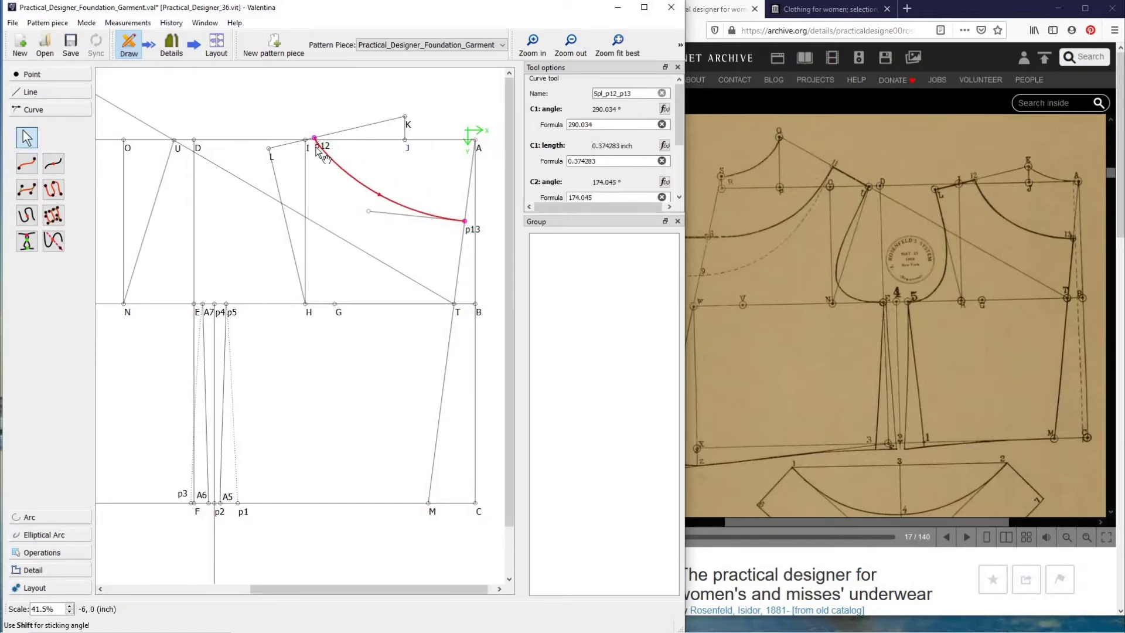
# Step: Reshape the neckline curve between p12 and p13 into a deeper scoop, with control angles of about 299° and 182°
pyautogui.moveTo(316, 144); pyautogui.dragTo(345, 194)
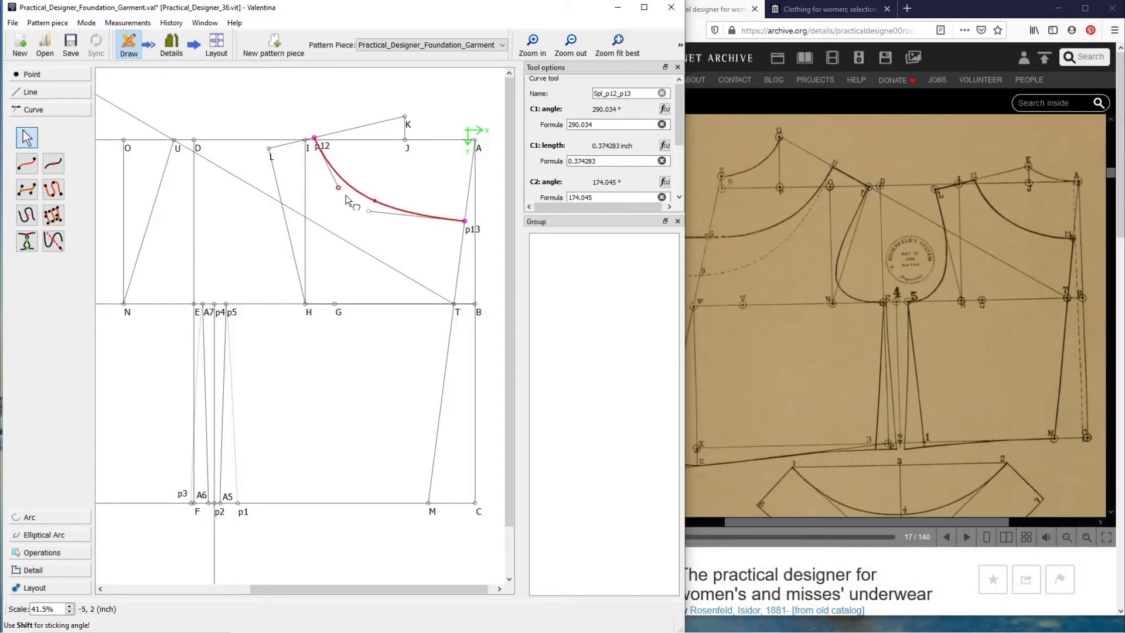
pyautogui.click(375, 207)
pyautogui.click(376, 209)
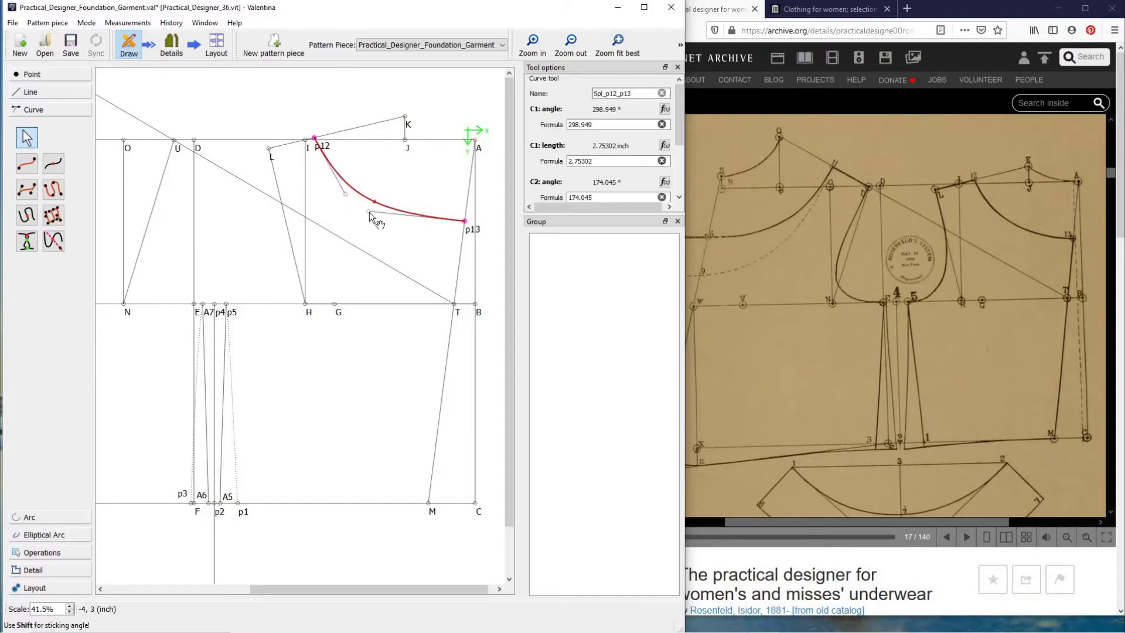
pyautogui.moveTo(384, 221); pyautogui.dragTo(387, 224)
pyautogui.moveTo(345, 195); pyautogui.dragTo(345, 198)
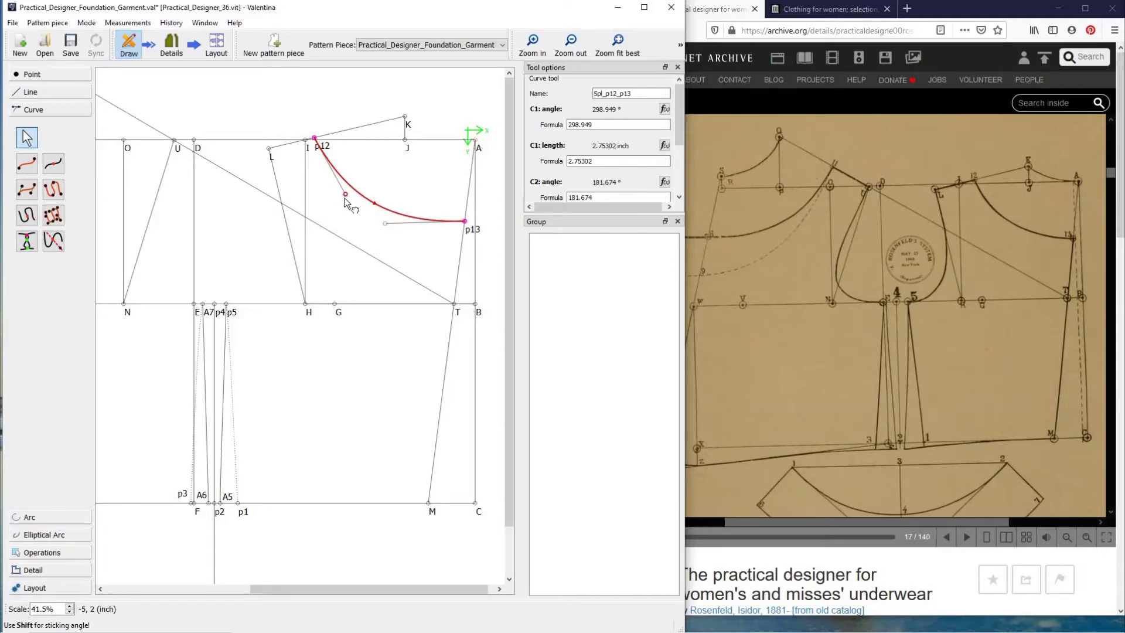
pyautogui.click(395, 319)
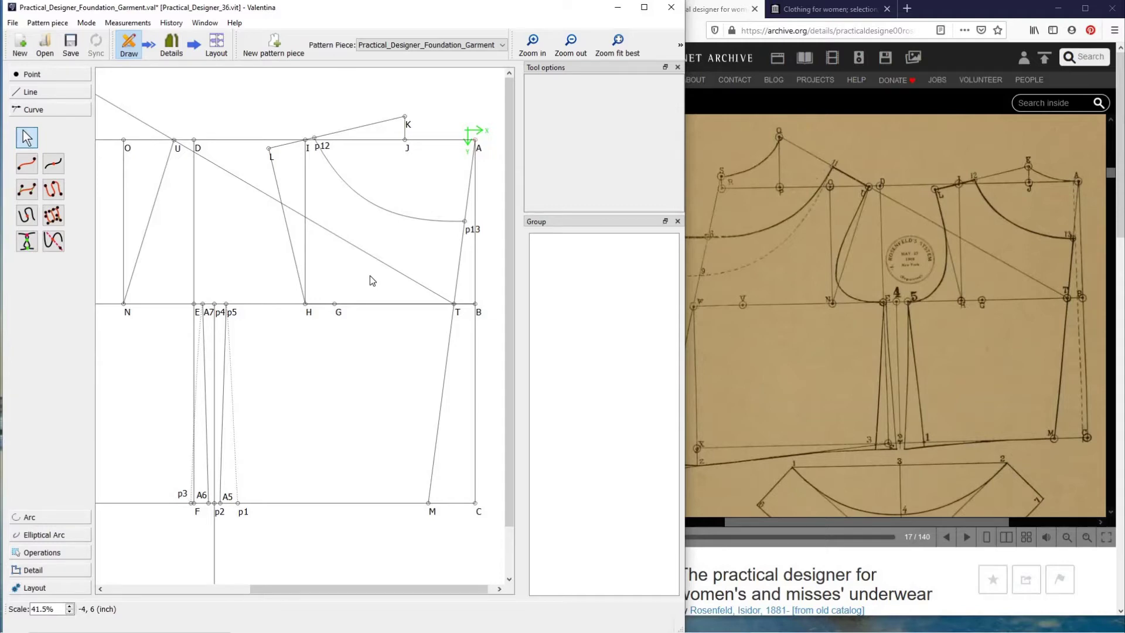
pyautogui.moveTo(402, 588); pyautogui.dragTo(174, 591)
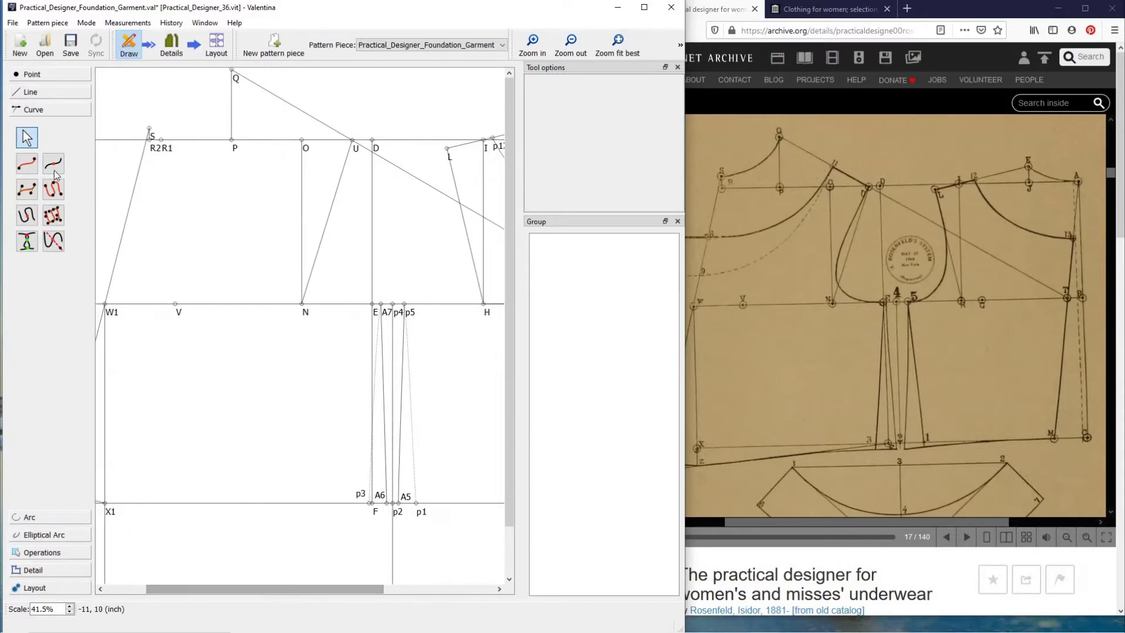
pyautogui.click(50, 74)
pyautogui.click(53, 127)
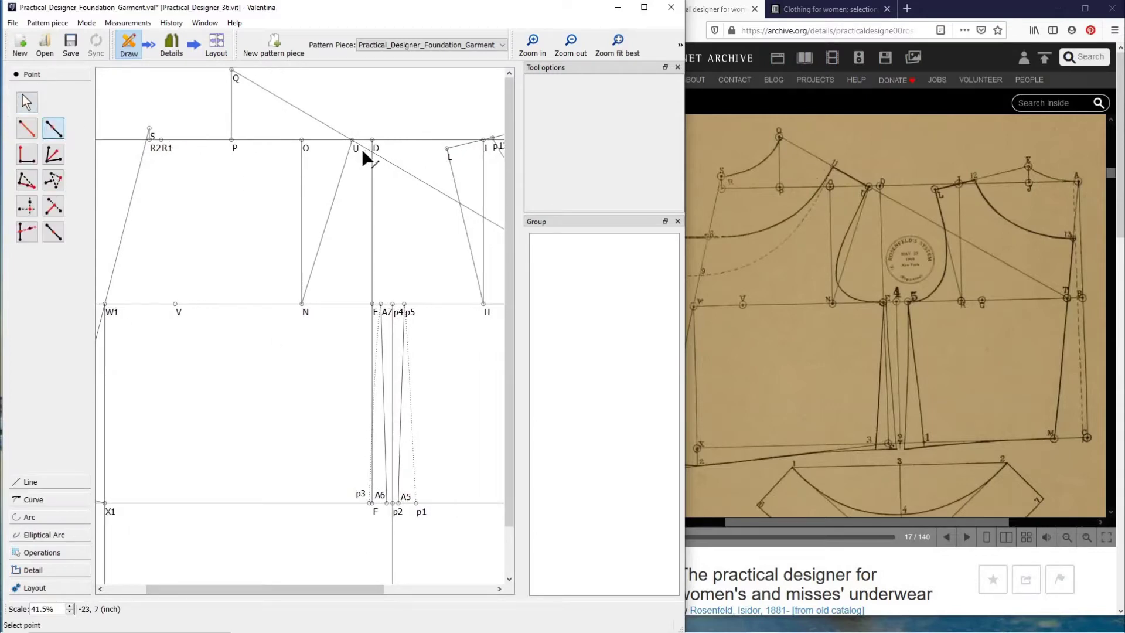
pyautogui.click(346, 154)
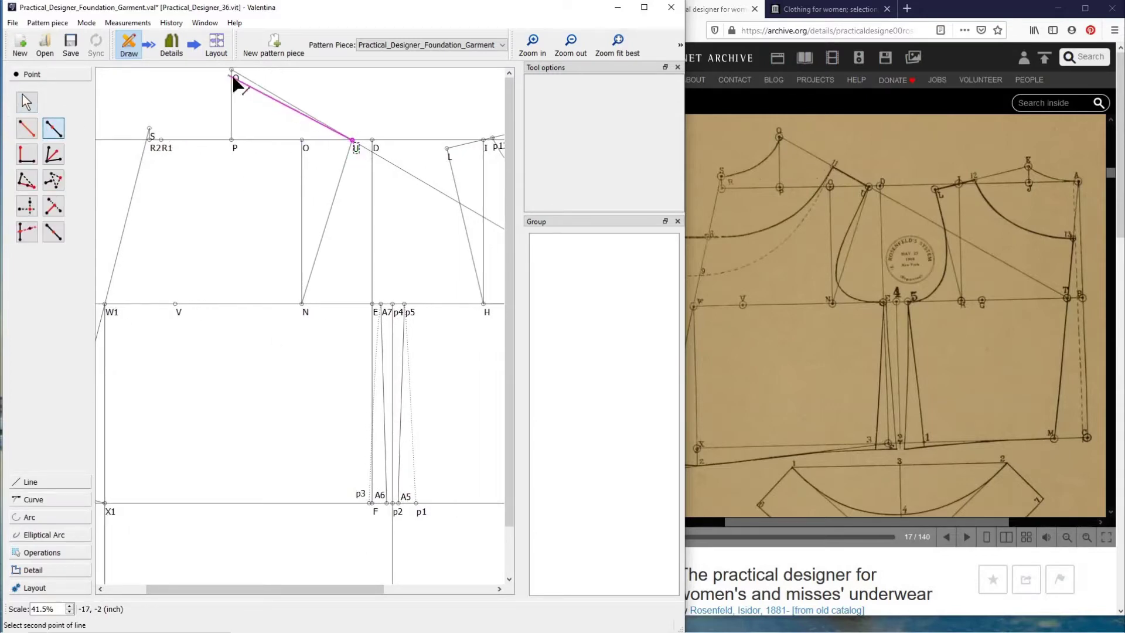
pyautogui.click(233, 73)
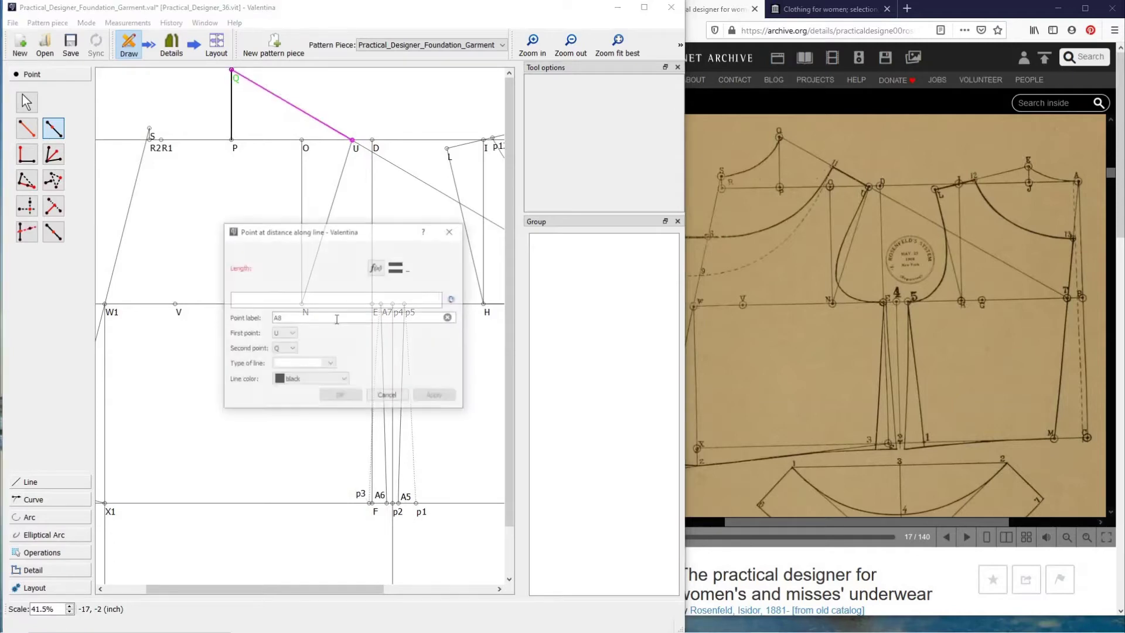
pyautogui.click(376, 267)
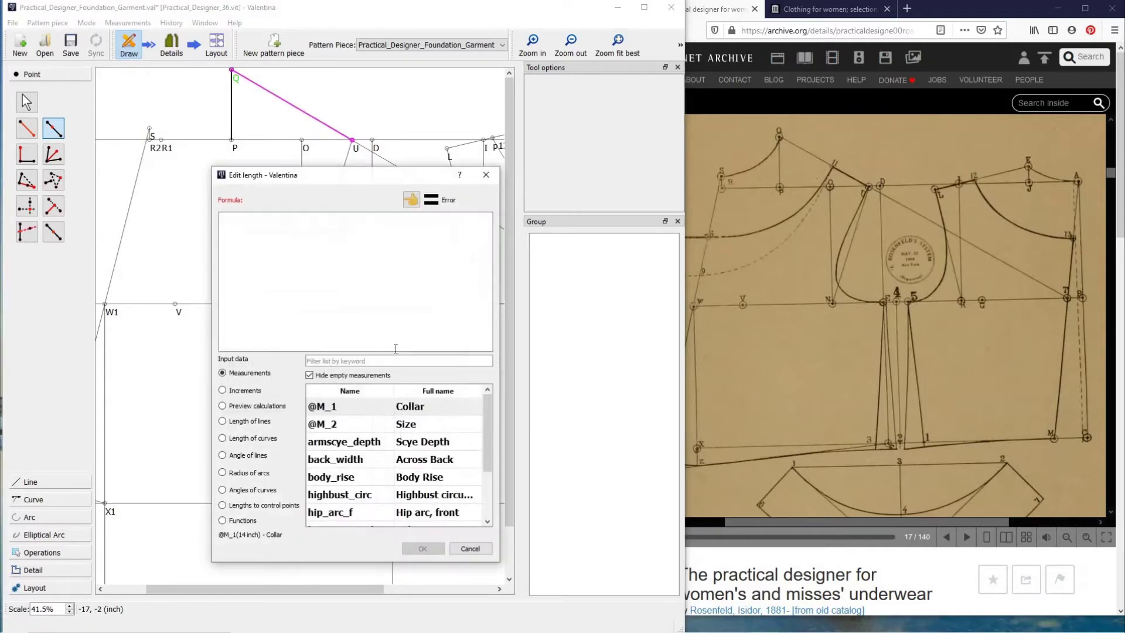
pyautogui.click(259, 421)
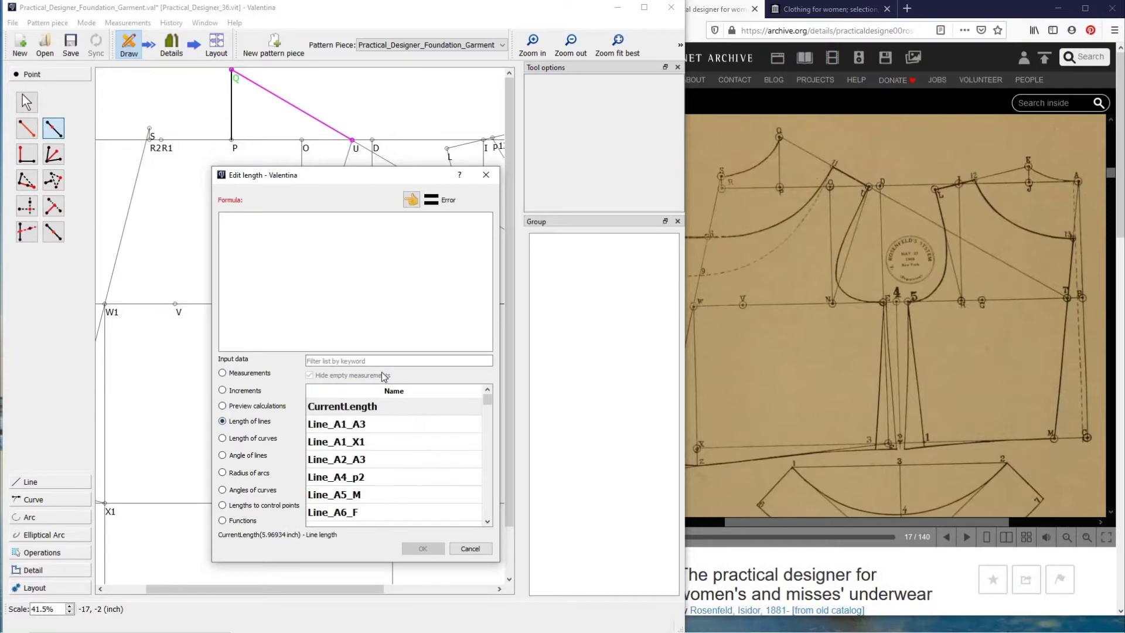
pyautogui.click(369, 360)
pyautogui.write('13')
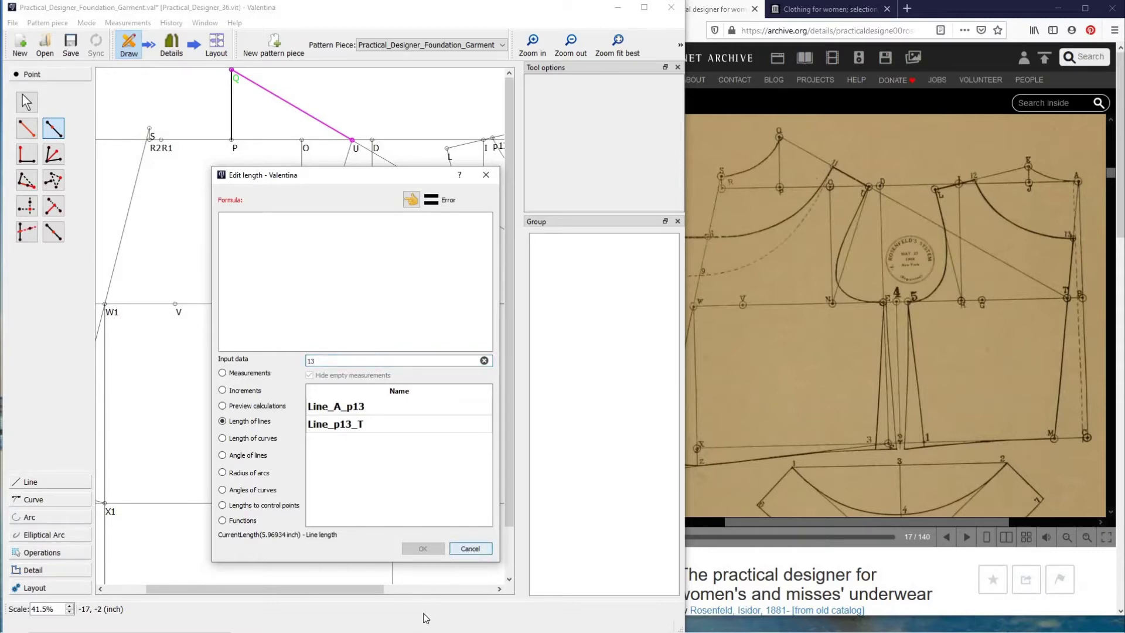
pyautogui.click(470, 548)
pyautogui.press('Escape')
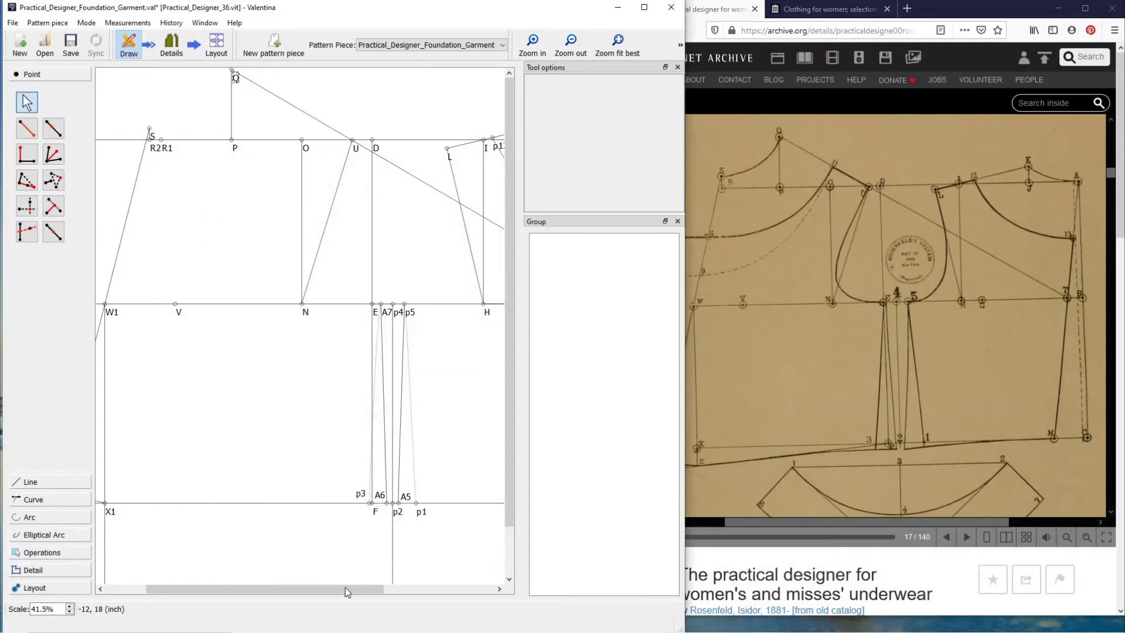
# Step: Draw a solid line between L and p12
pyautogui.moveTo(345, 589); pyautogui.dragTo(393, 588)
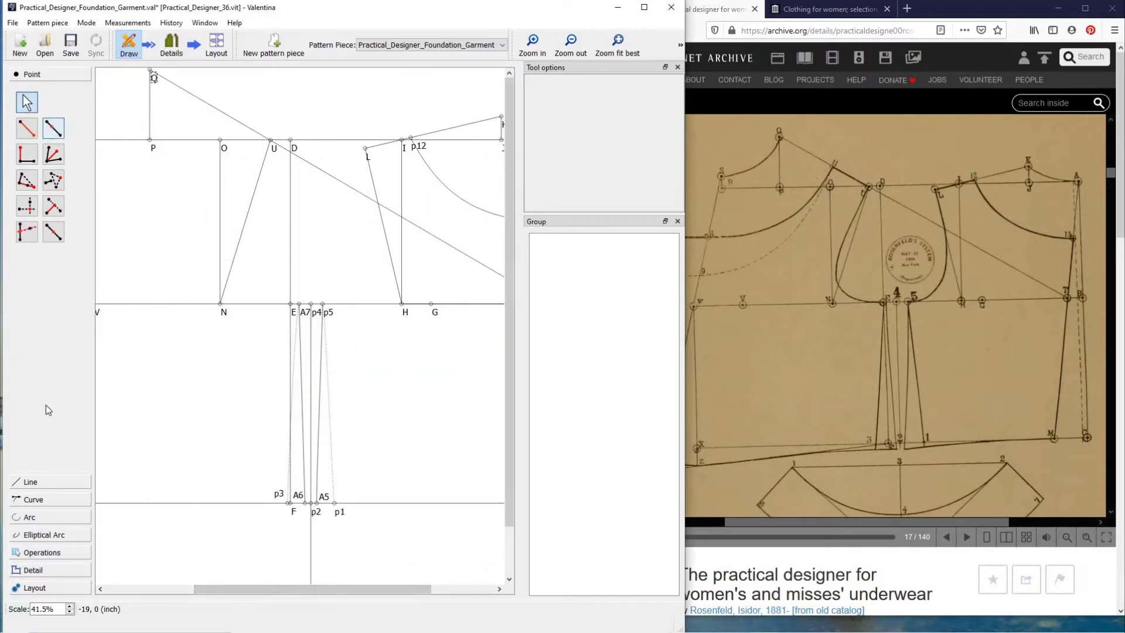
pyautogui.click(50, 483)
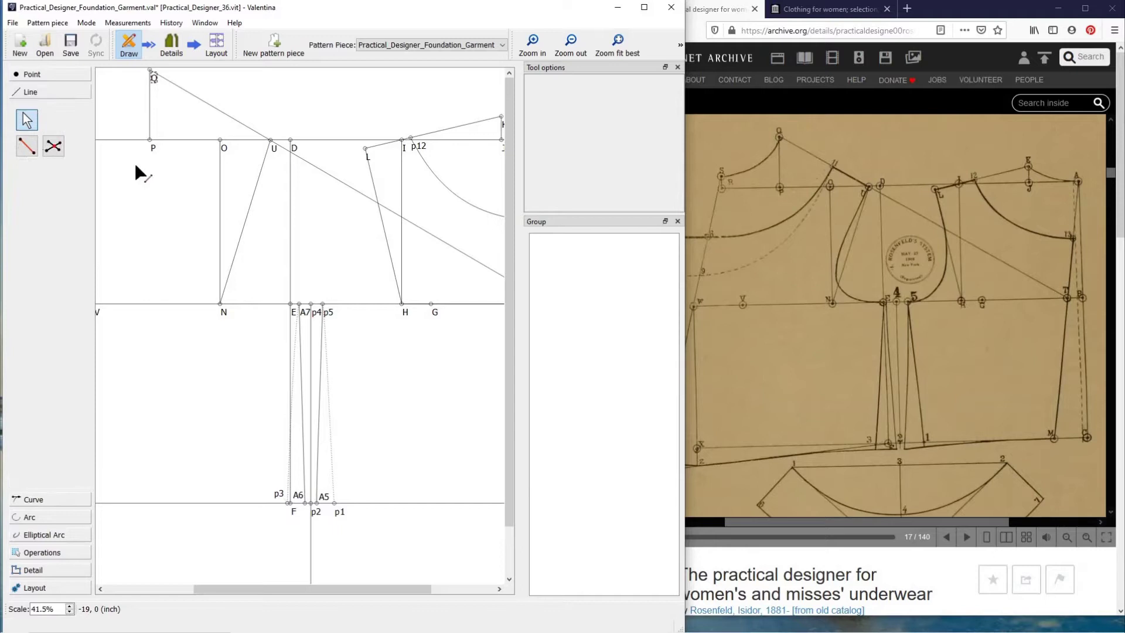
pyautogui.click(367, 150)
pyautogui.click(423, 147)
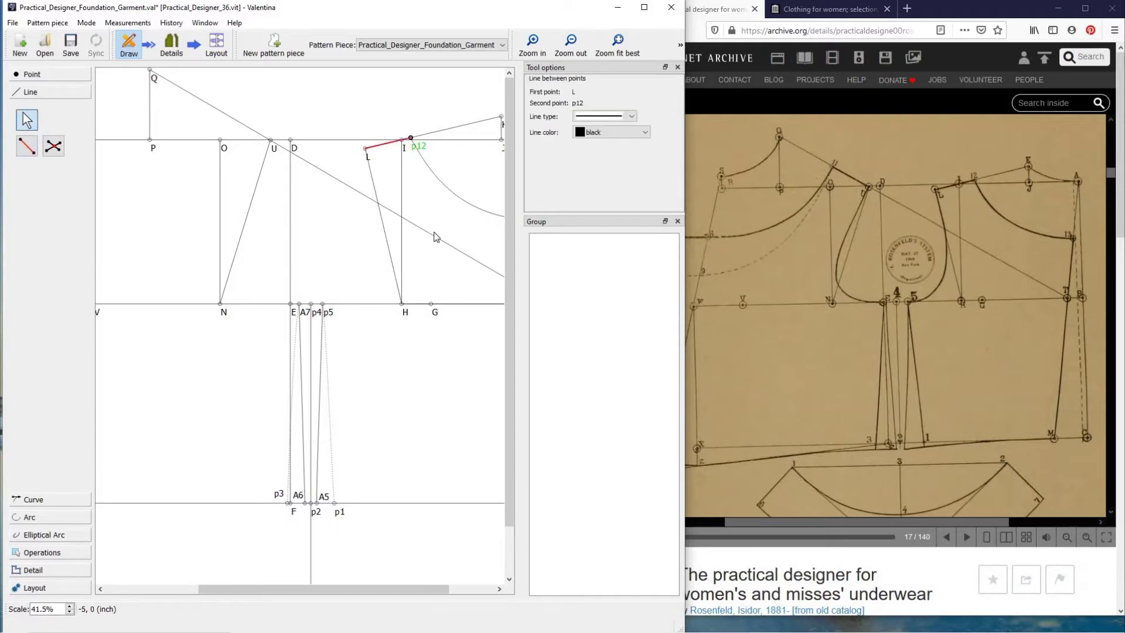
pyautogui.click(264, 476)
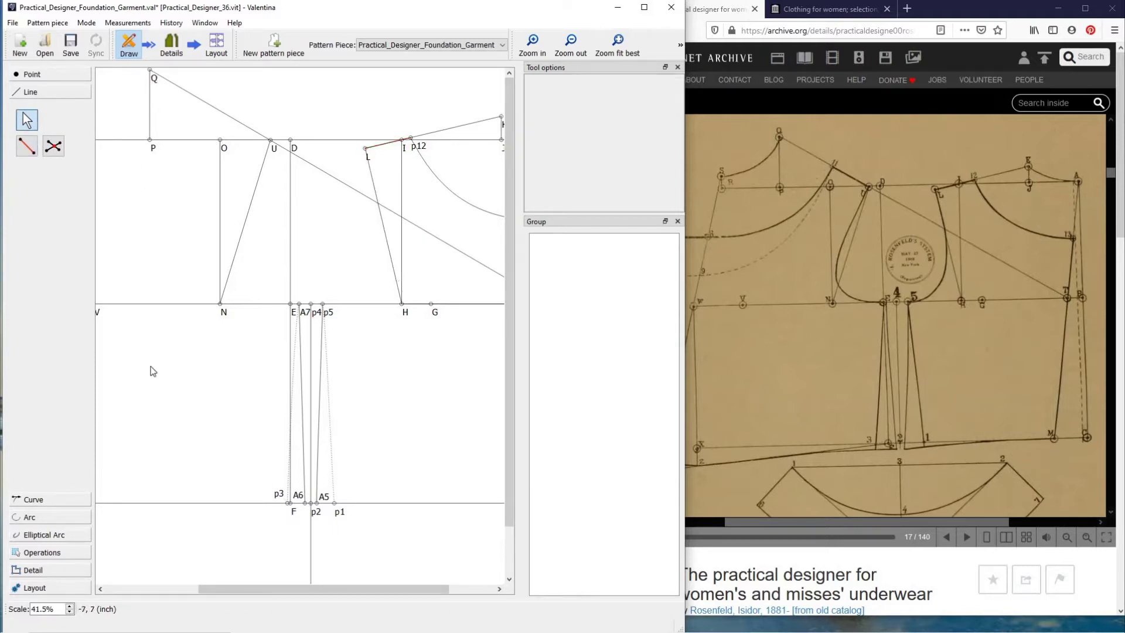
# Step: Define a point at a distance along the line from U to Q, with its length given by the formula Line_L_p12
pyautogui.moveTo(288, 589); pyautogui.dragTo(251, 589)
pyautogui.click(32, 75)
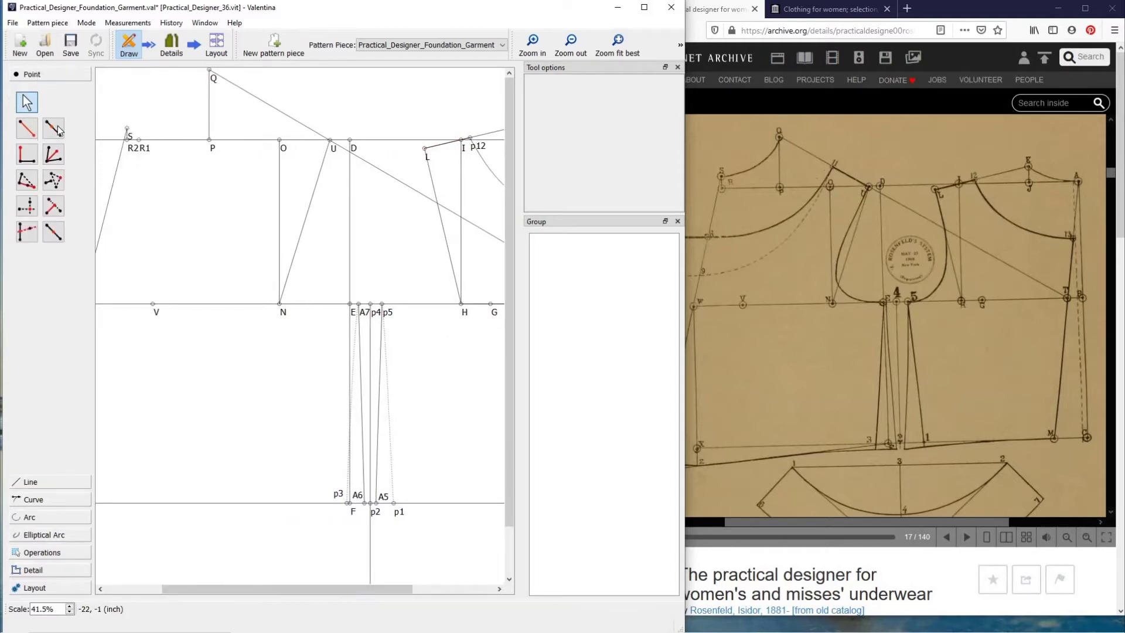
pyautogui.click(53, 128)
pyautogui.click(331, 140)
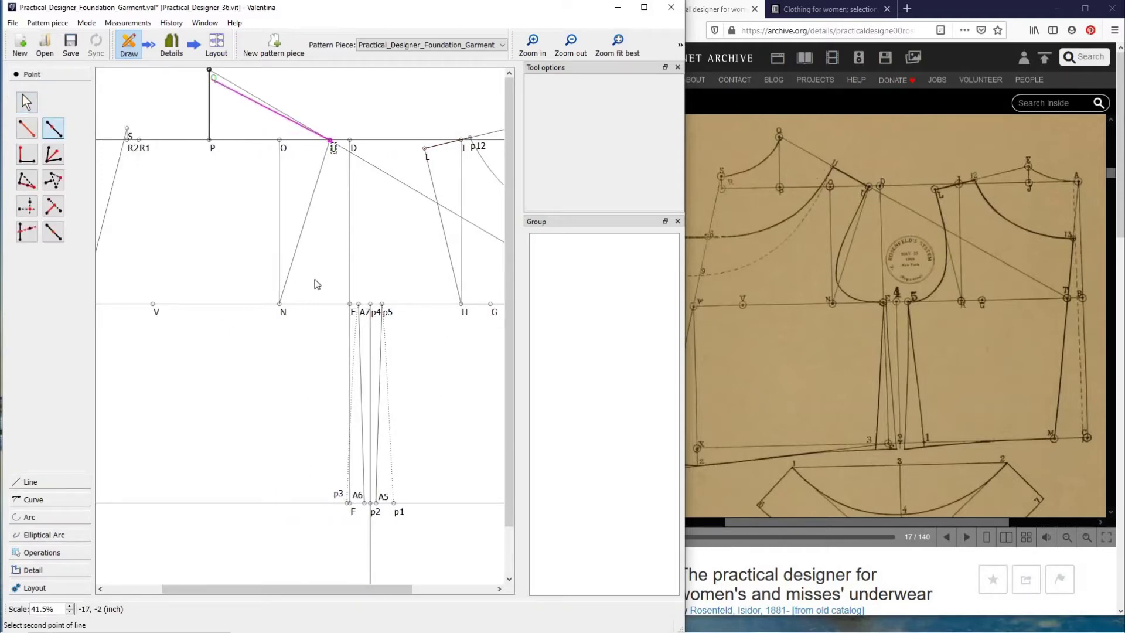
pyautogui.click(209, 70)
pyautogui.click(376, 267)
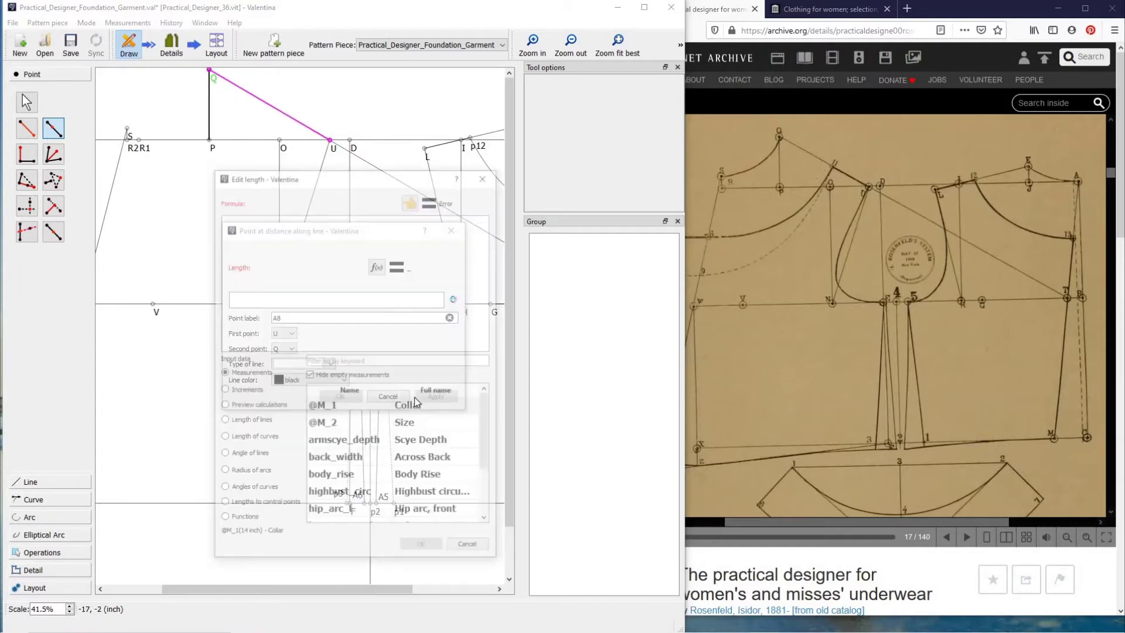
pyautogui.click(262, 422)
pyautogui.click(375, 361)
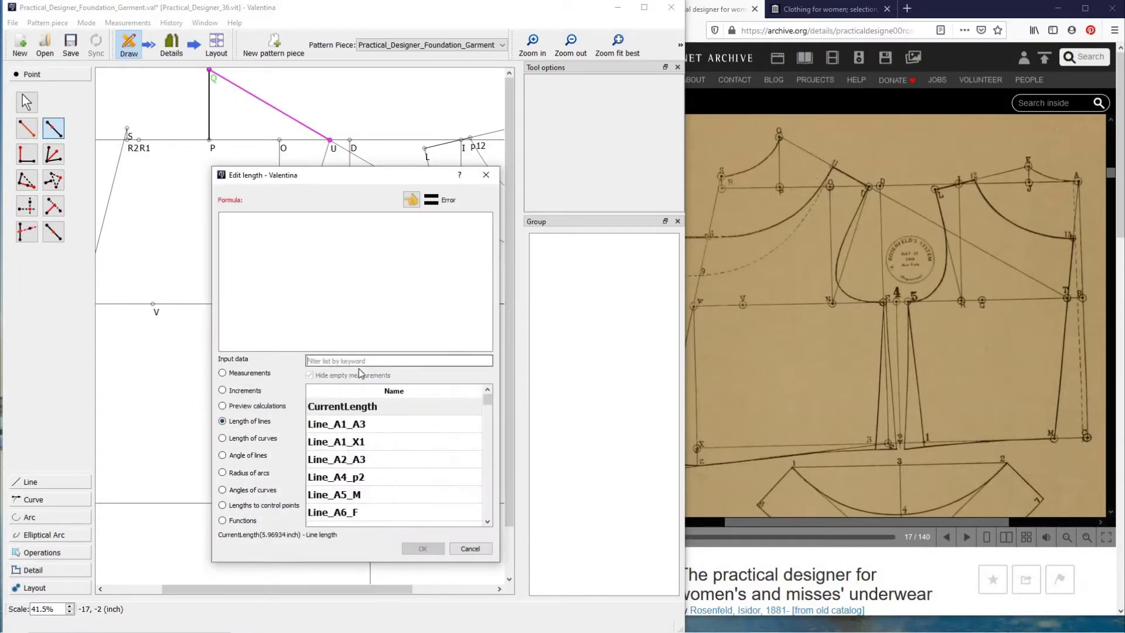
pyautogui.write('12')
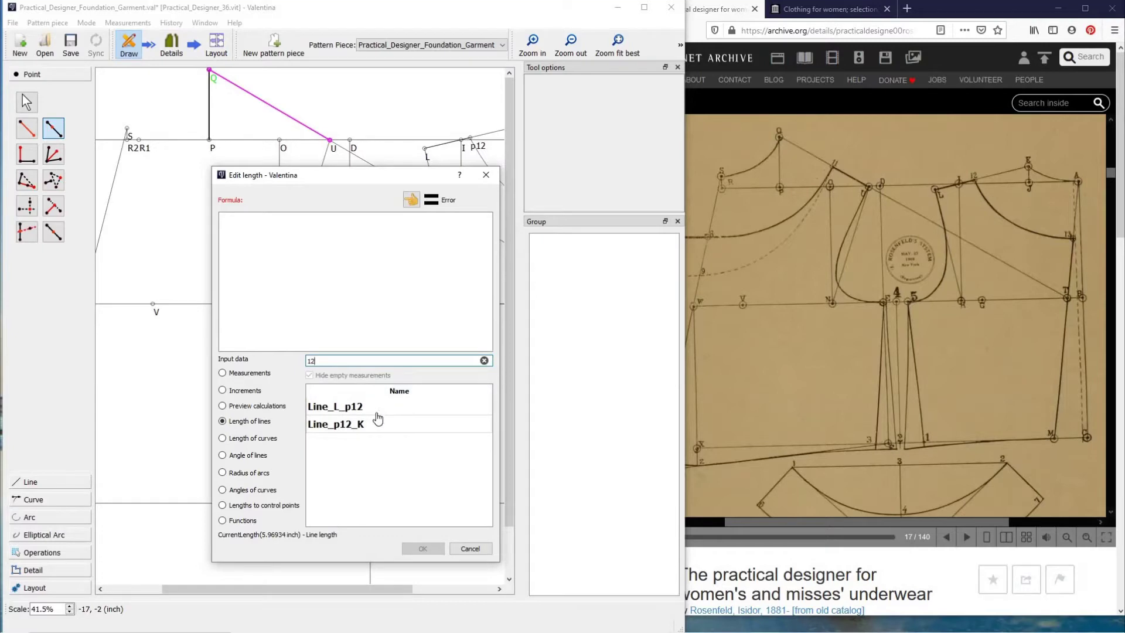
pyautogui.doubleClick(378, 407)
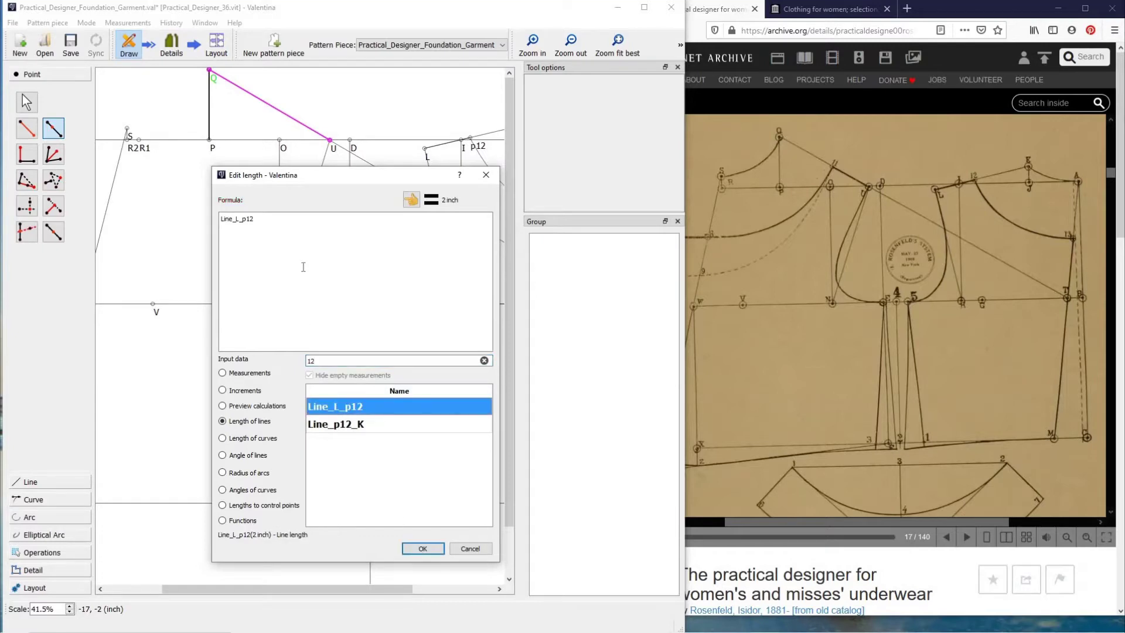
pyautogui.click(422, 548)
# Step: Label the point on the line from U to Q as p11 and create it
pyautogui.click(273, 317)
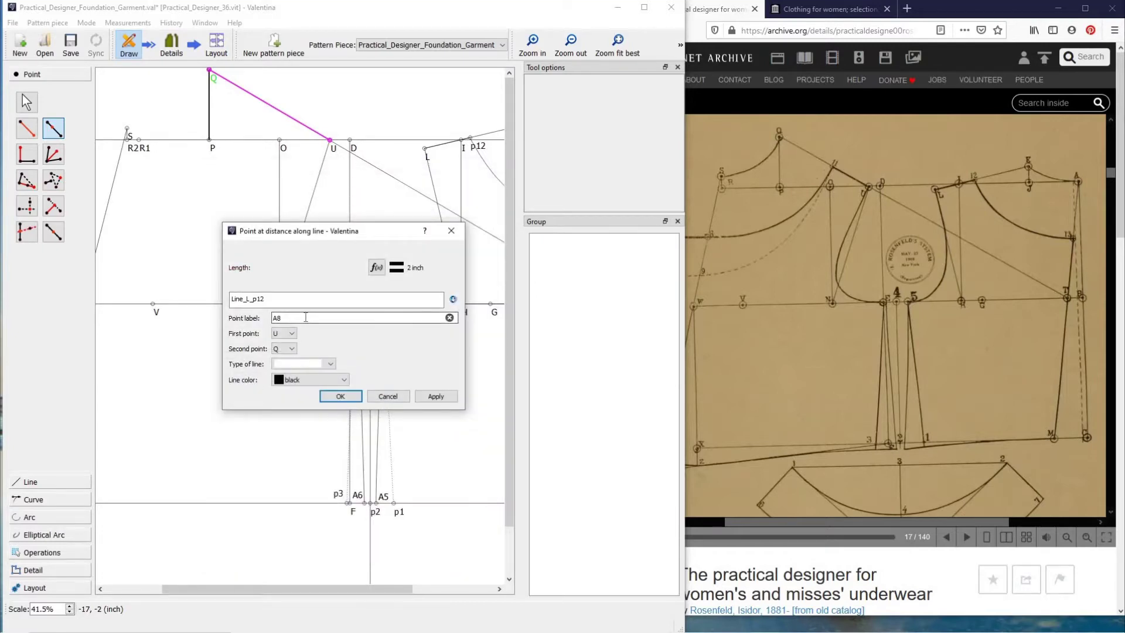
pyautogui.doubleClick(274, 318)
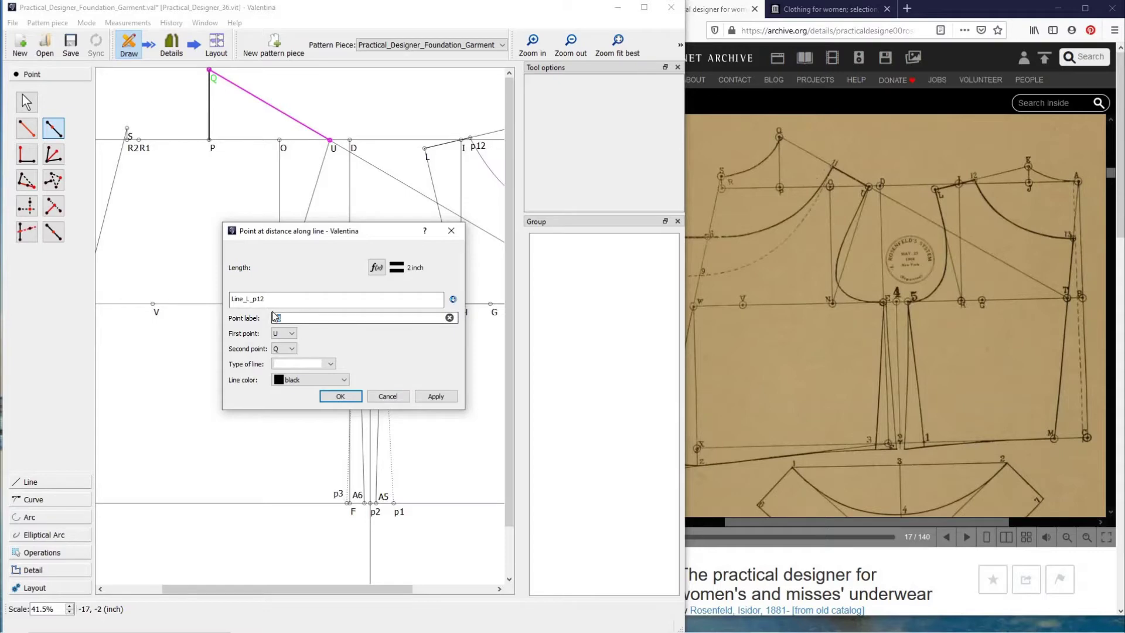
pyautogui.press('BackSpace')
pyautogui.write('p11')
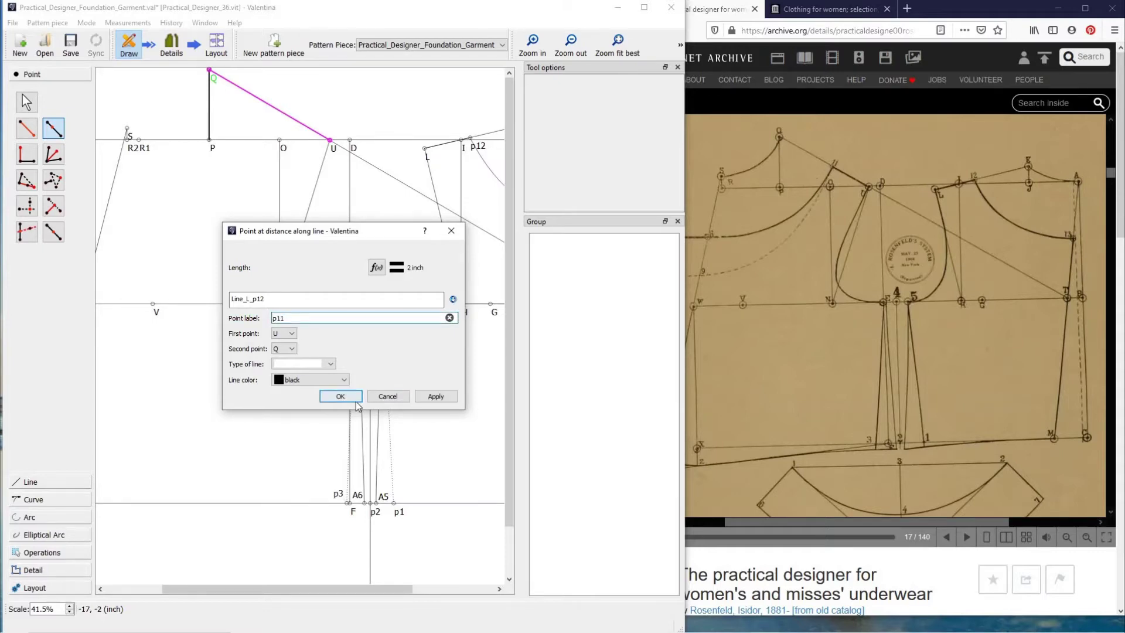
pyautogui.click(351, 397)
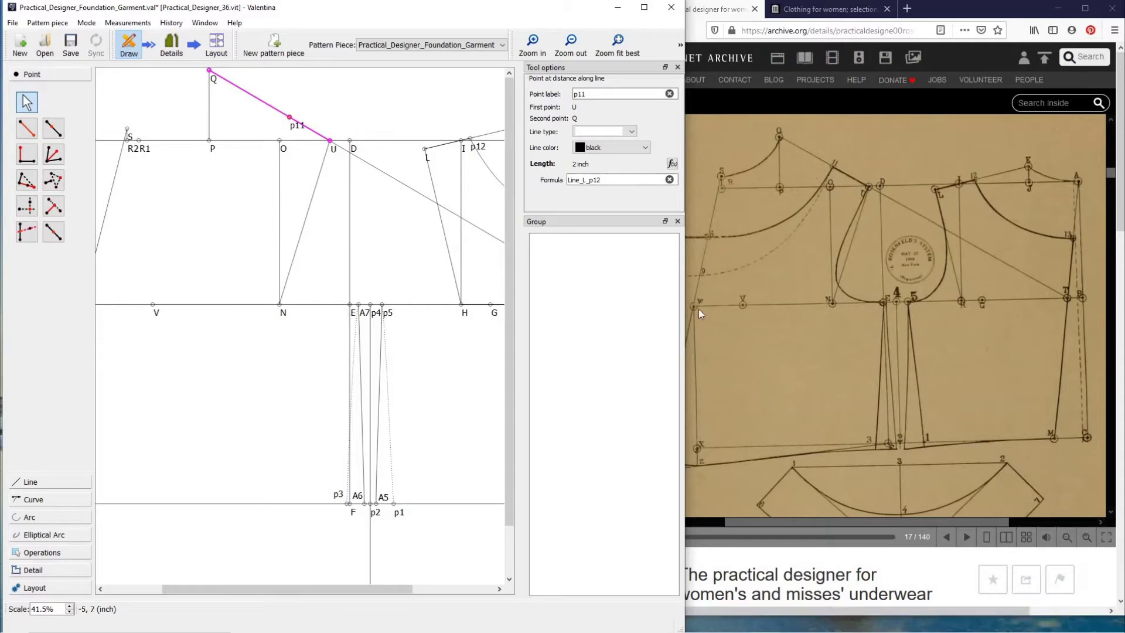
pyautogui.moveTo(406, 591); pyautogui.dragTo(319, 577)
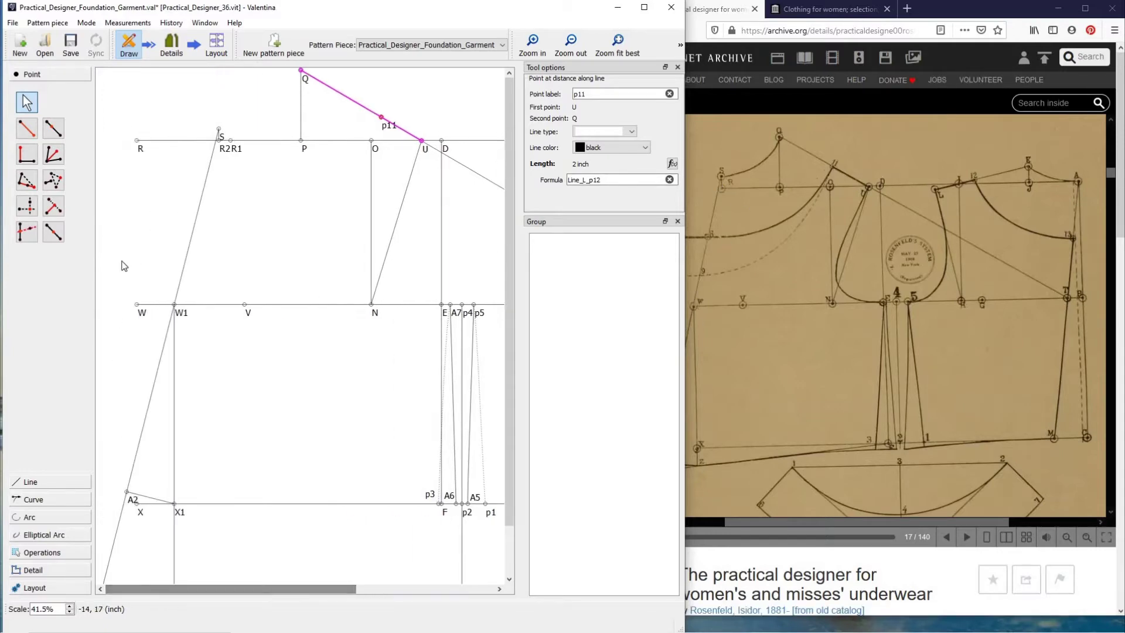
# Step: Create point p8 halfway along the line from S to W1, using the formula CurrentLength/2
pyautogui.click(57, 237)
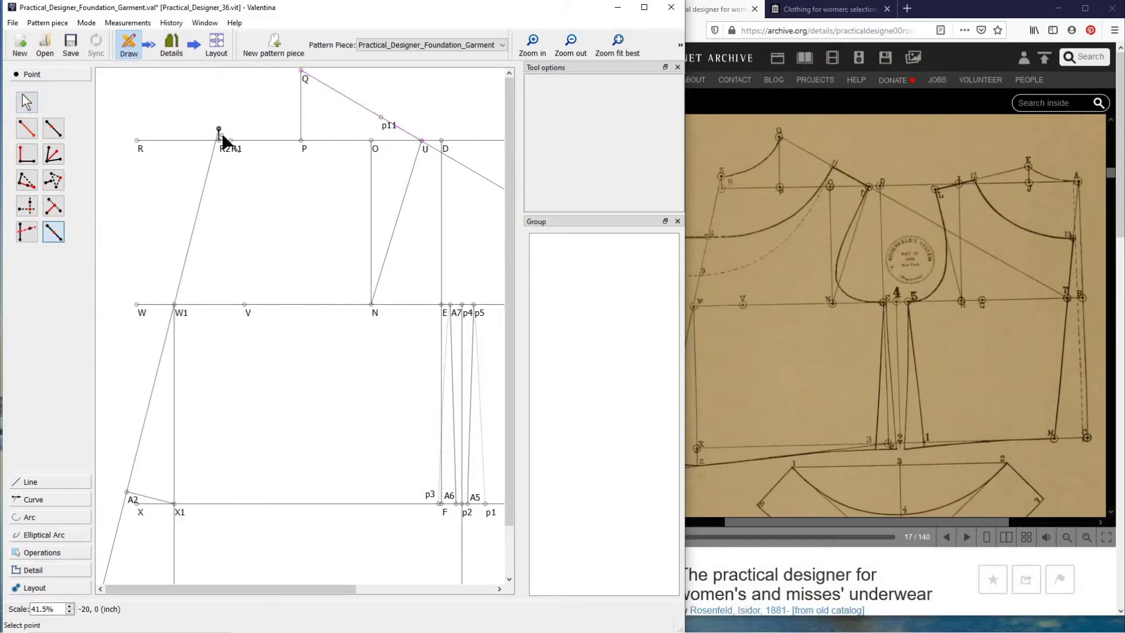
pyautogui.click(219, 130)
pyautogui.click(174, 305)
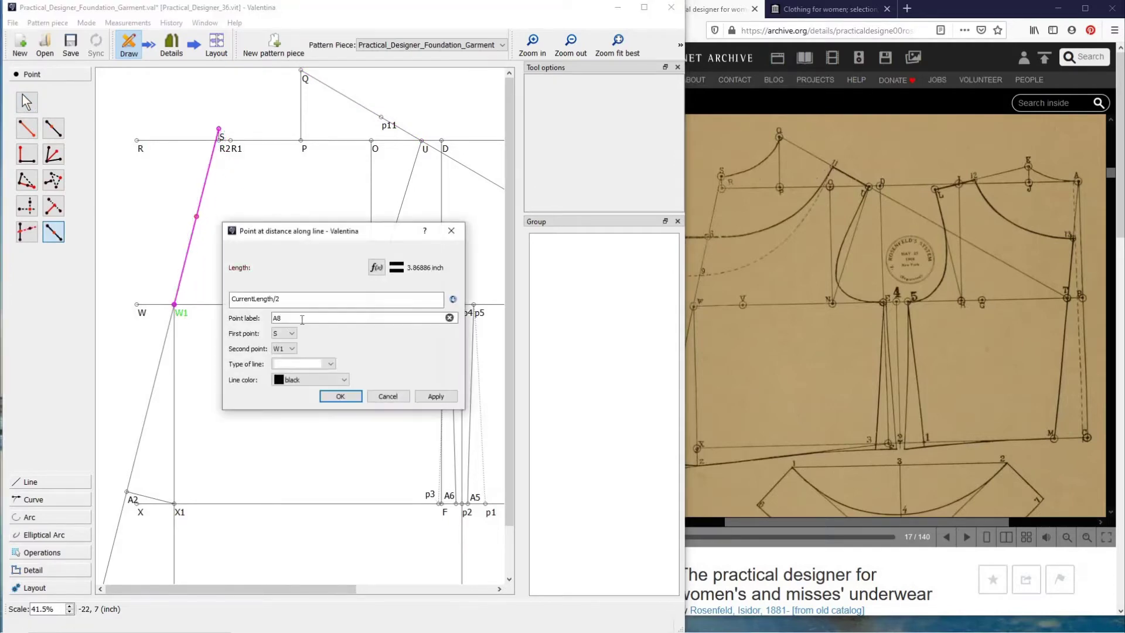
pyautogui.doubleClick(360, 318)
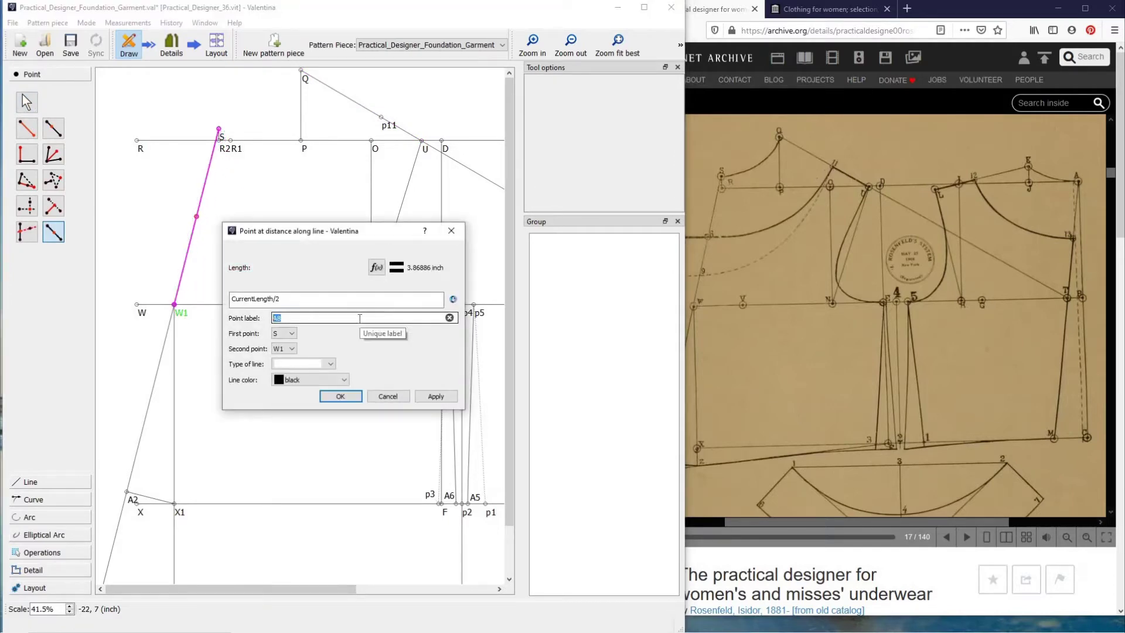
pyautogui.write('p')
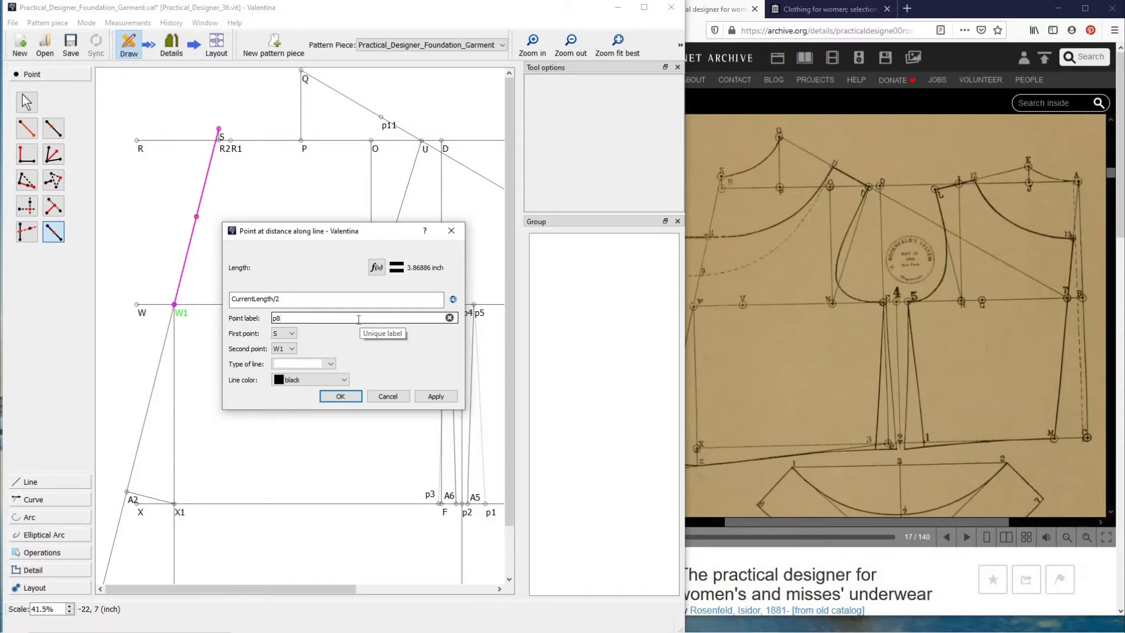
pyautogui.click(336, 397)
# Step: Create point p10 with a solid line from p8, 3 inches long at a 180° angle, following the book's diagram
pyautogui.click(791, 428)
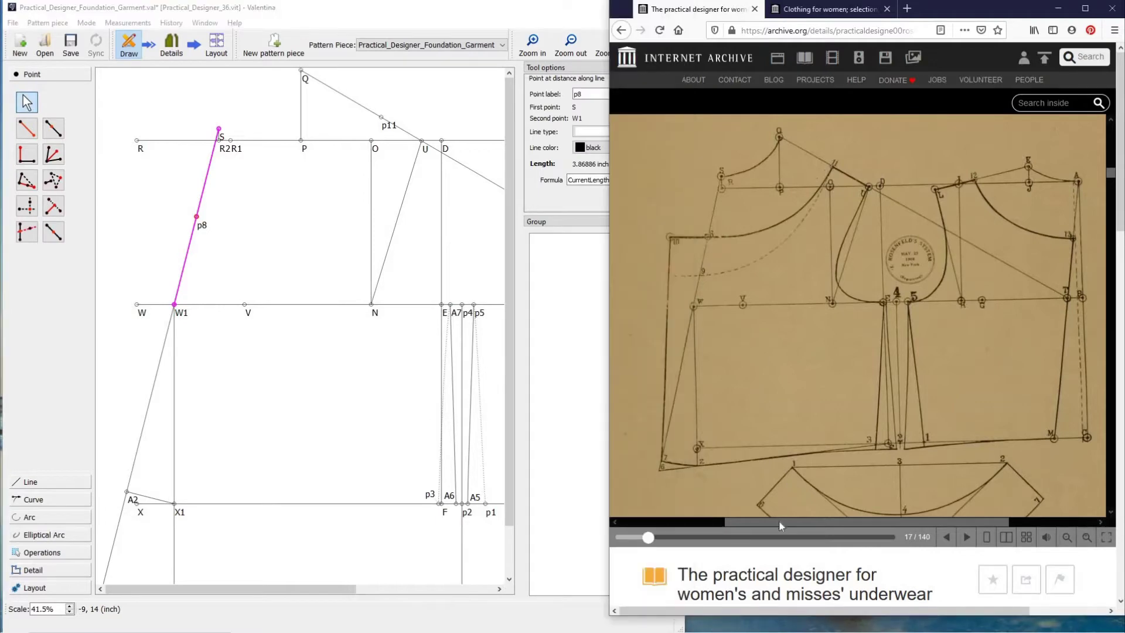
pyautogui.moveTo(773, 522); pyautogui.dragTo(694, 528)
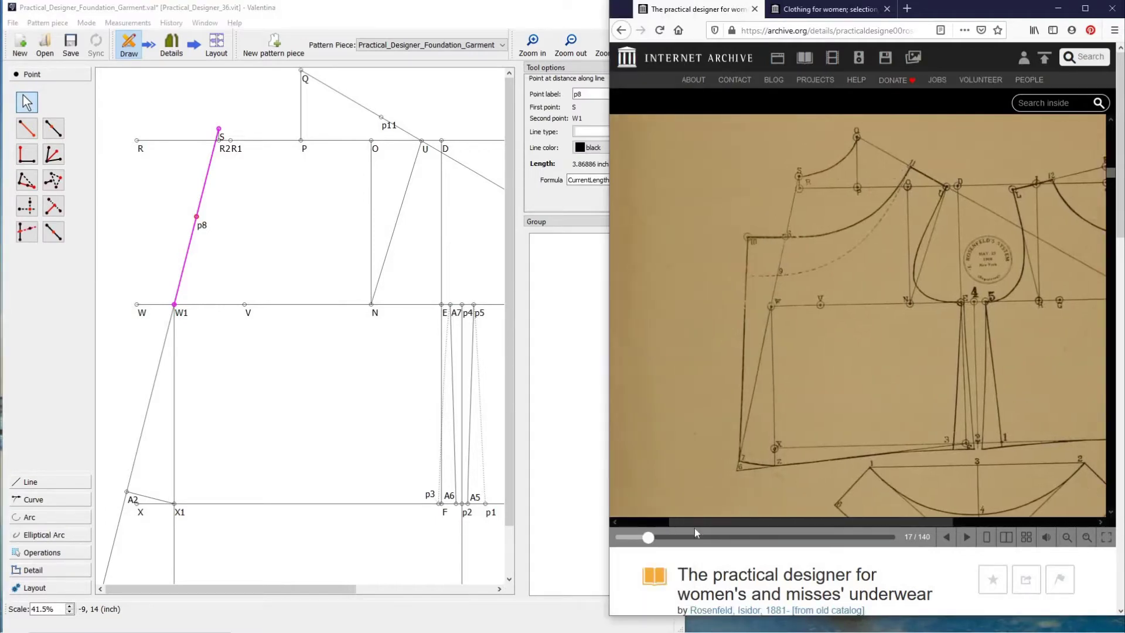
pyautogui.click(304, 299)
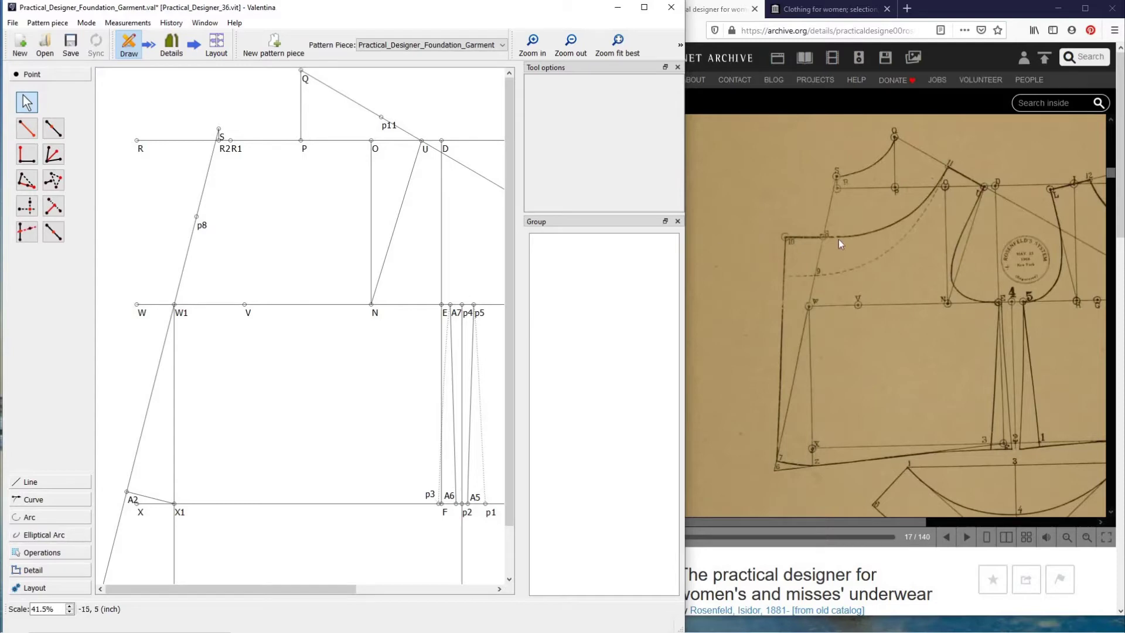
pyautogui.click(27, 129)
pyautogui.click(198, 220)
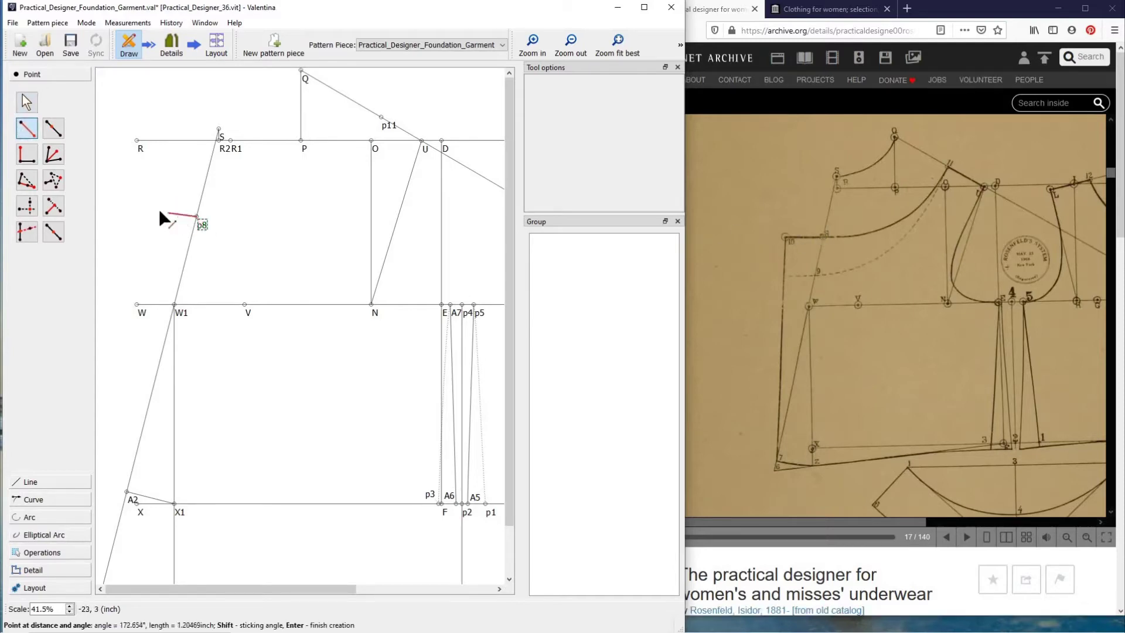
pyautogui.keyDown('shift'); pyautogui.click(154, 217); pyautogui.keyUp('shift')
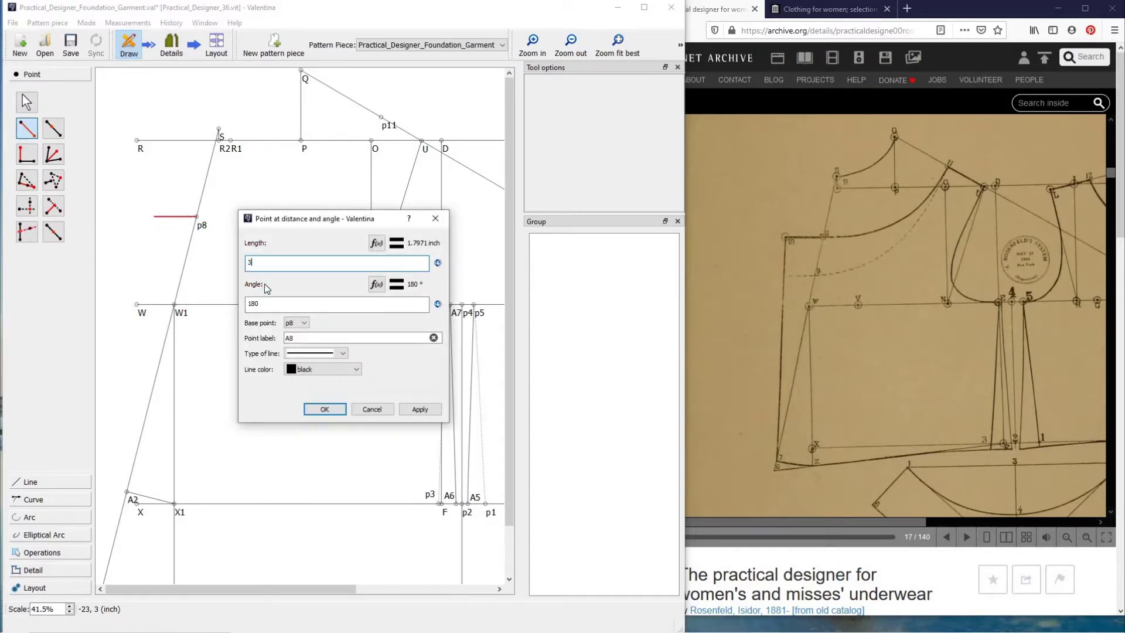
pyautogui.write('3')
pyautogui.doubleClick(290, 338)
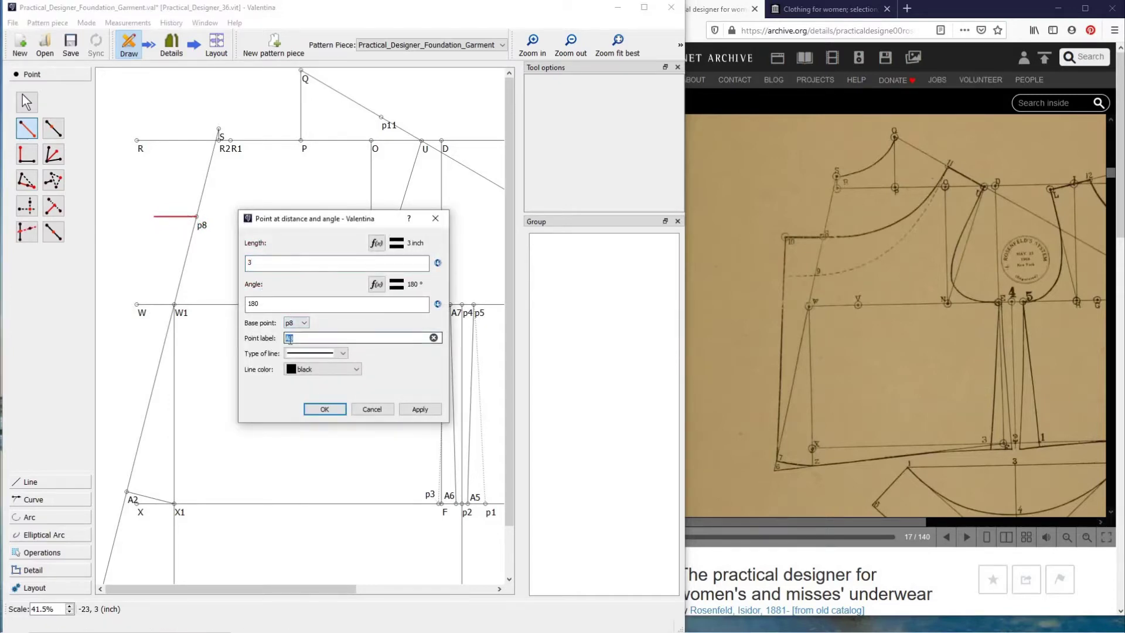
pyautogui.write('p10')
pyautogui.press('Return')
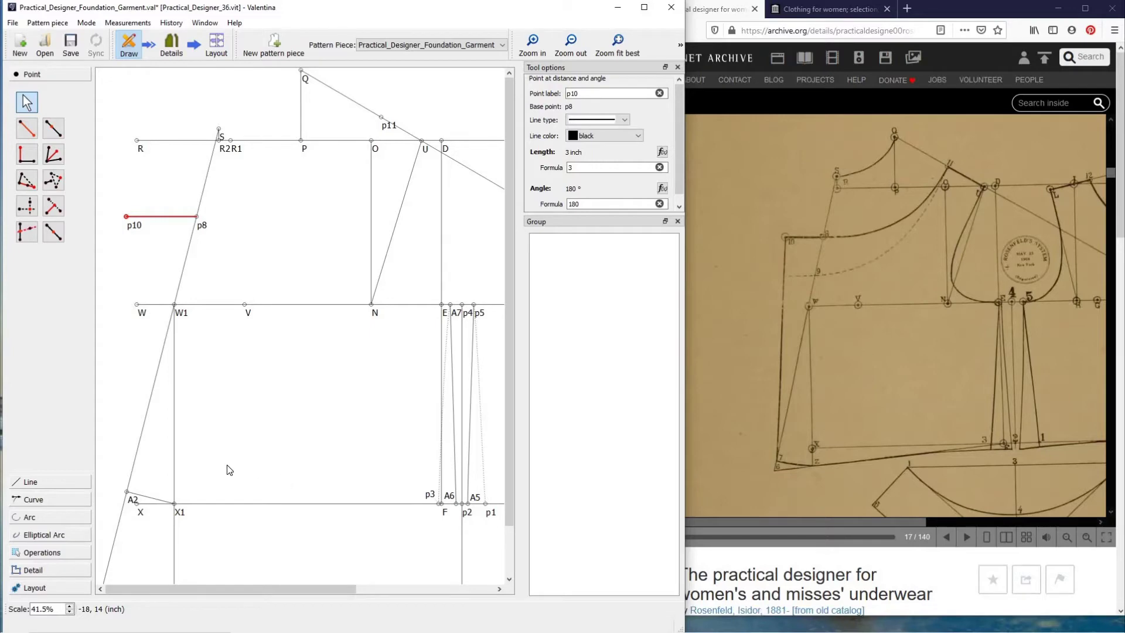
# Step: Create a point 0.75 inch from X1 along the line to A1 and move its label slightly up beside it
pyautogui.scroll(-1, 228, 469)
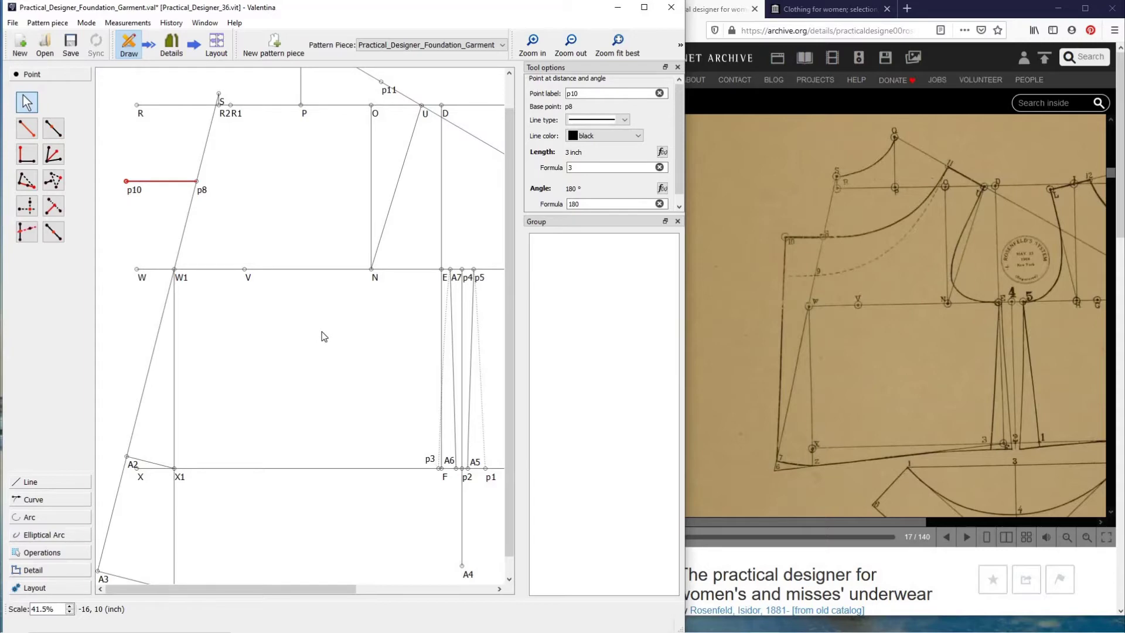
pyautogui.click(49, 129)
pyautogui.scroll(-1, 183, 456)
pyautogui.click(175, 448)
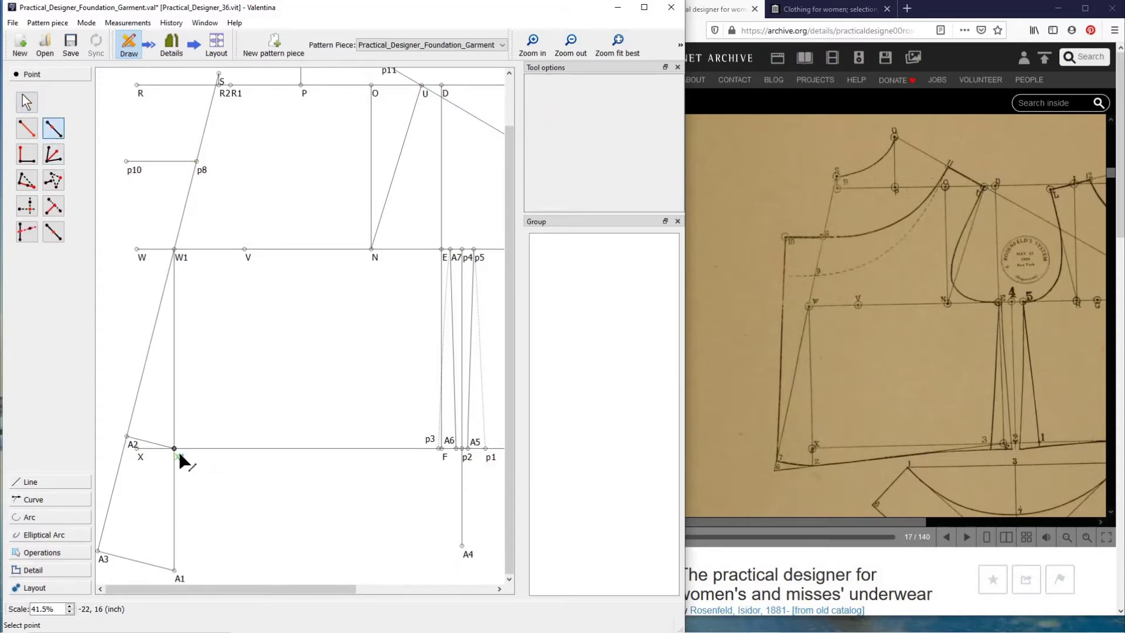
pyautogui.click(174, 570)
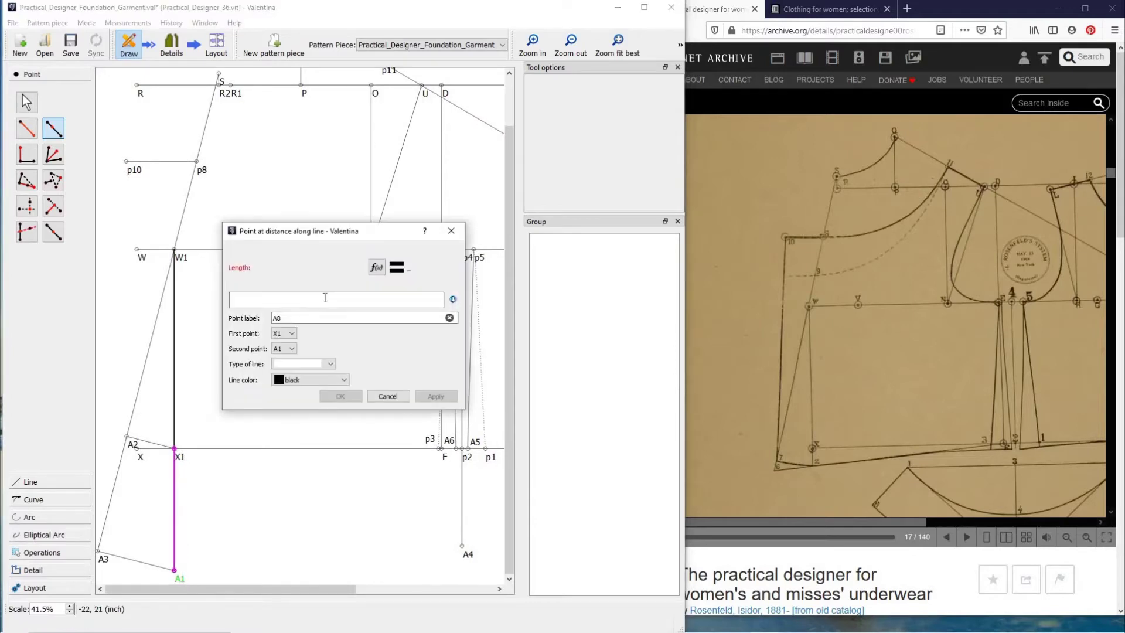
pyautogui.click(325, 297)
pyautogui.write('.')
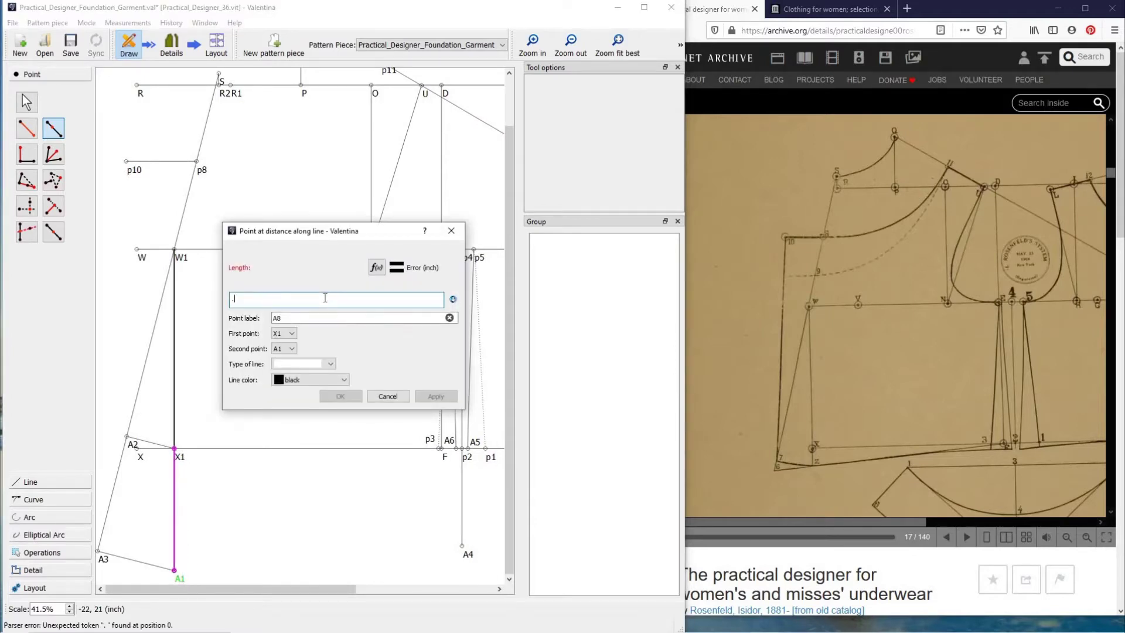
pyautogui.write('75')
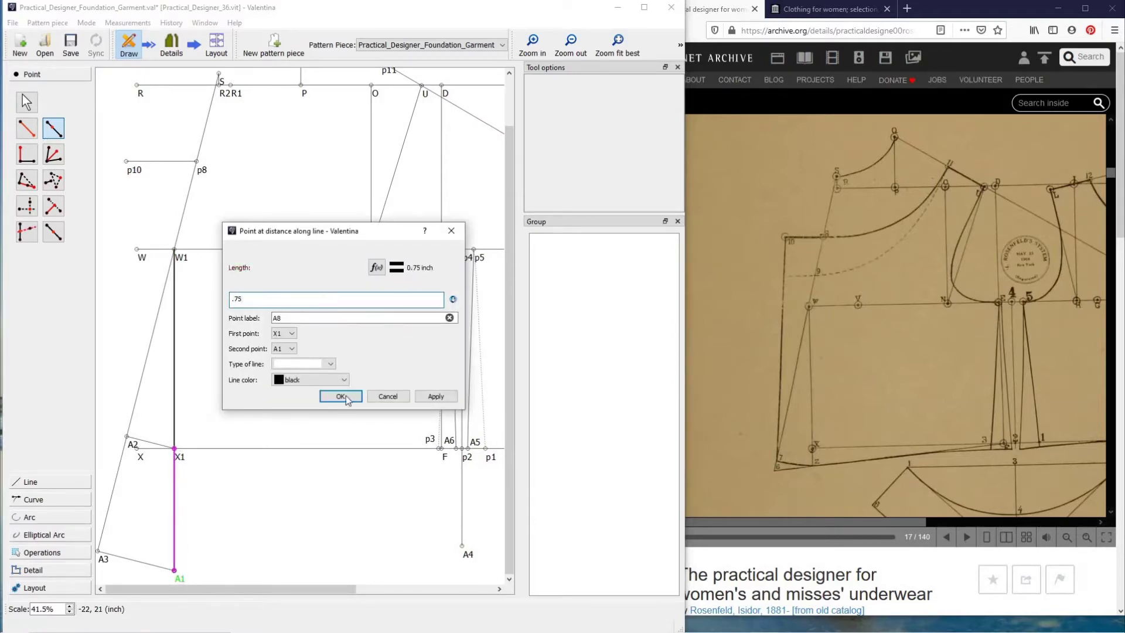
pyautogui.press('Return')
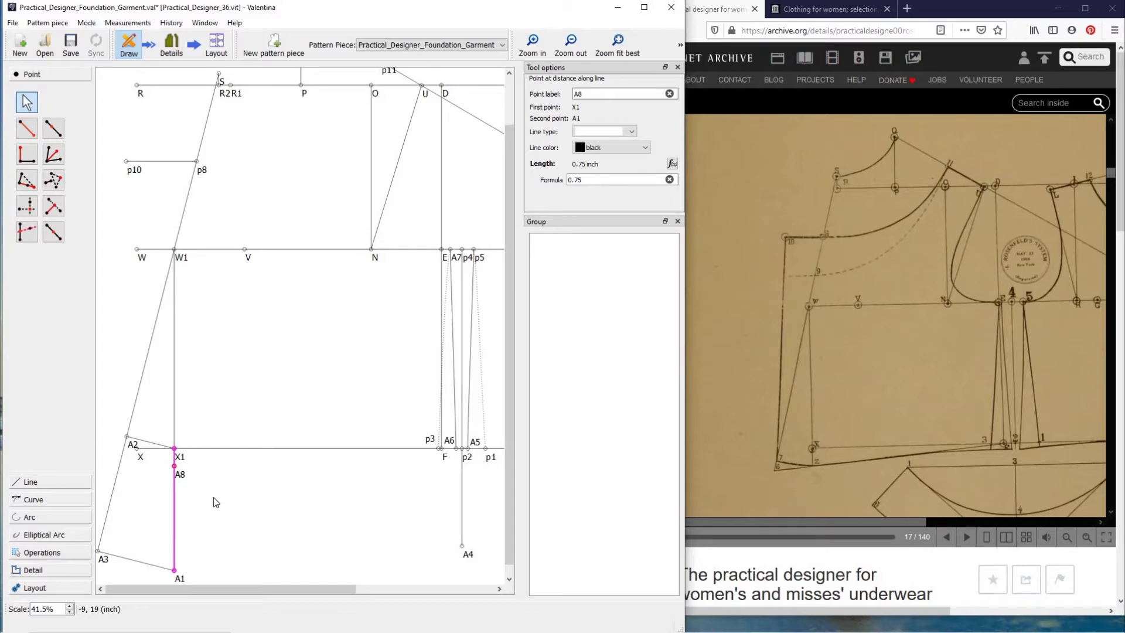
pyautogui.moveTo(183, 473); pyautogui.dragTo(187, 466)
pyautogui.click(308, 515)
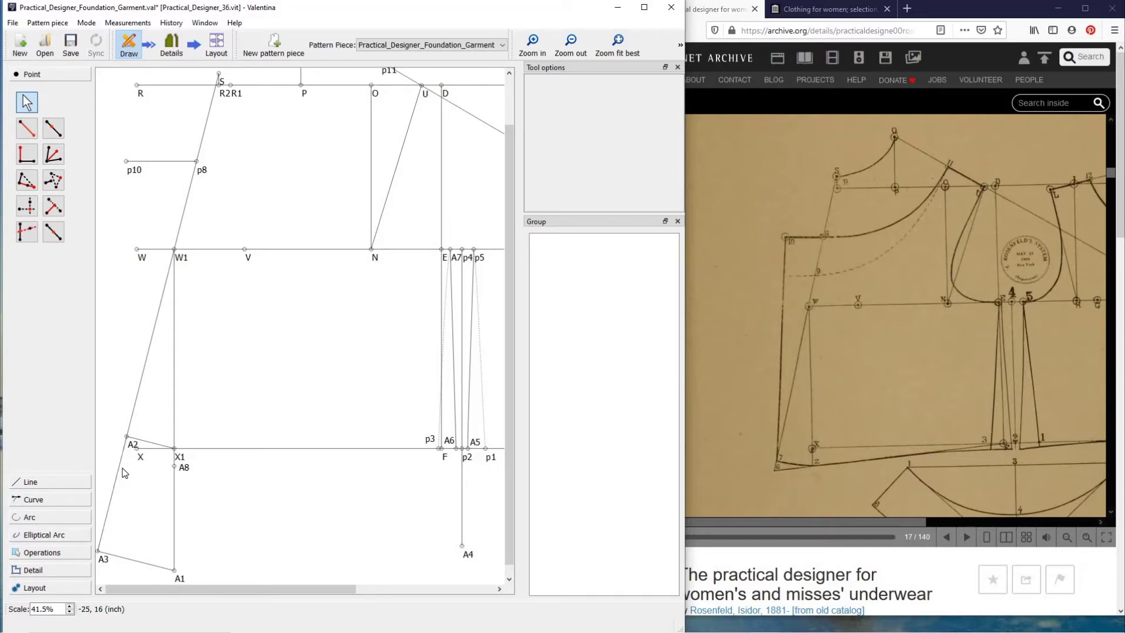
# Step: Create point p6 at a distance of 1 inch from A2 along the line to A3
pyautogui.click(129, 444)
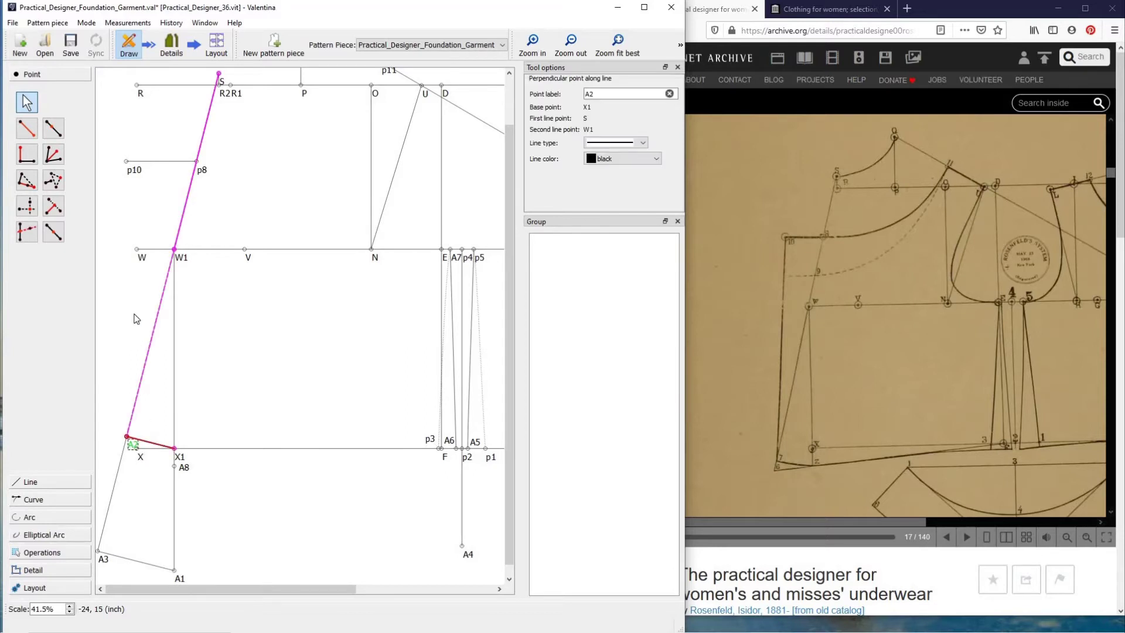
pyautogui.click(108, 313)
pyautogui.click(57, 129)
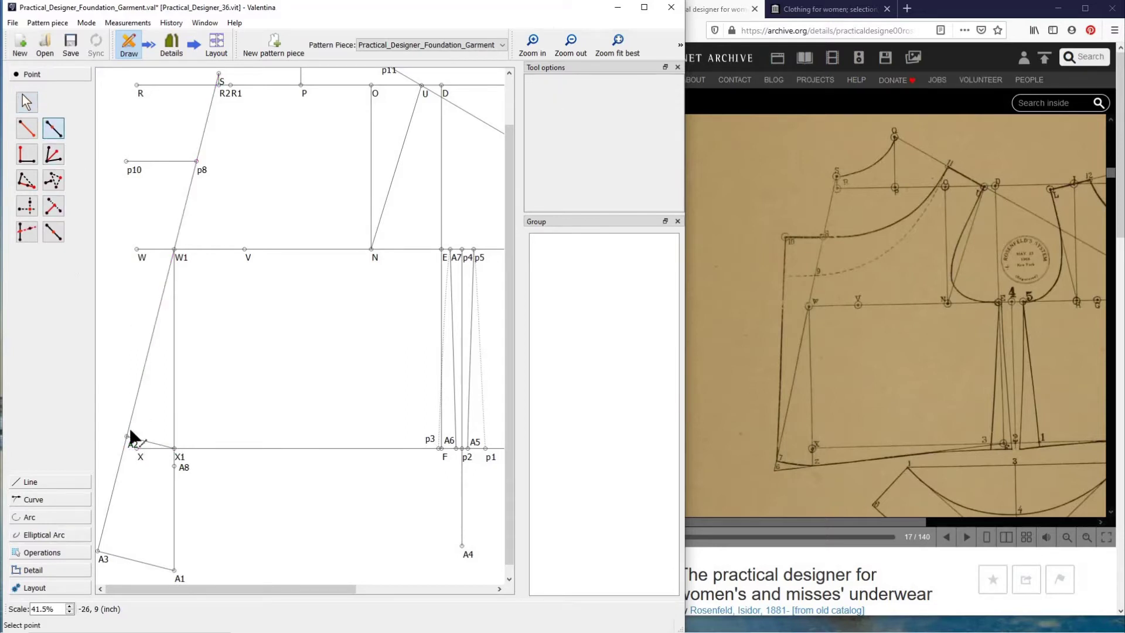
pyautogui.click(98, 551)
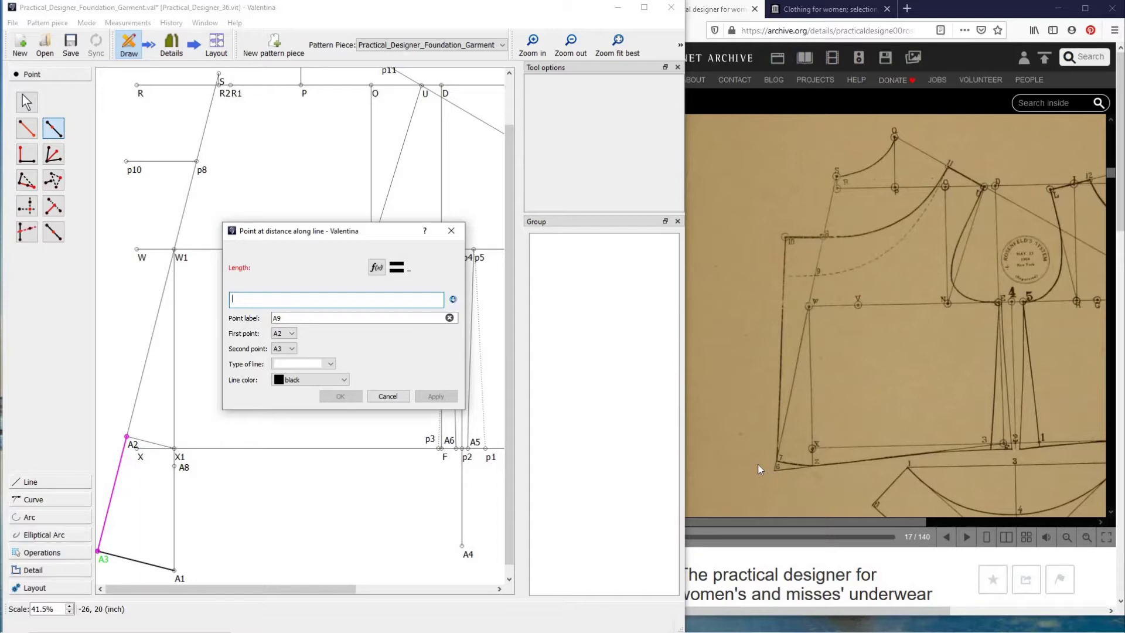
pyautogui.write('1')
pyautogui.press('Tab')
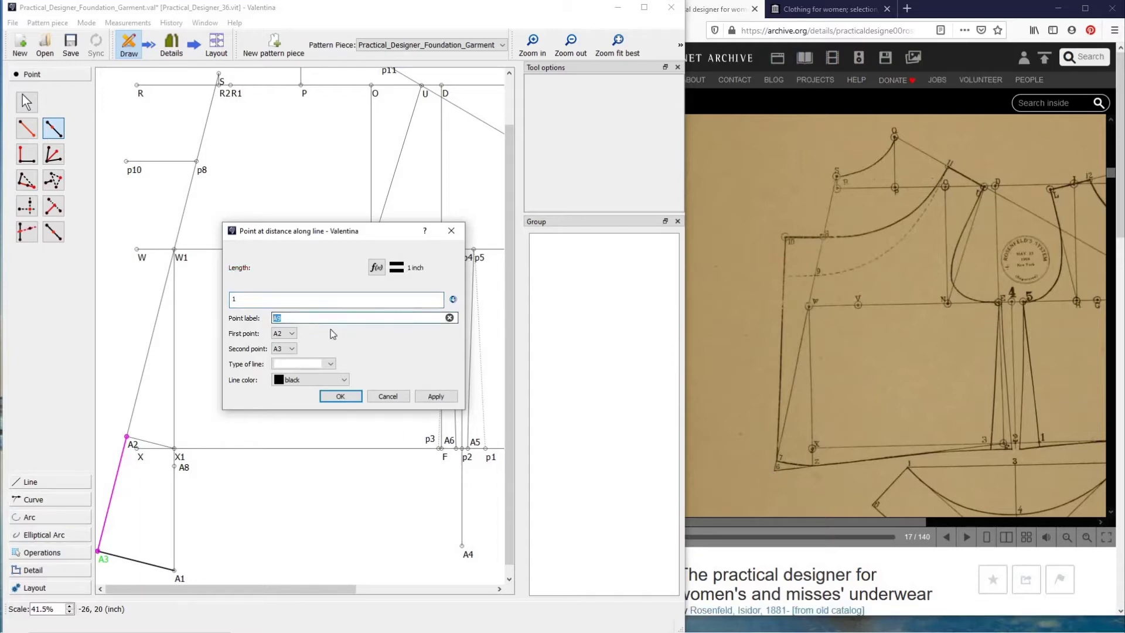
pyautogui.write('p6')
pyautogui.click(346, 397)
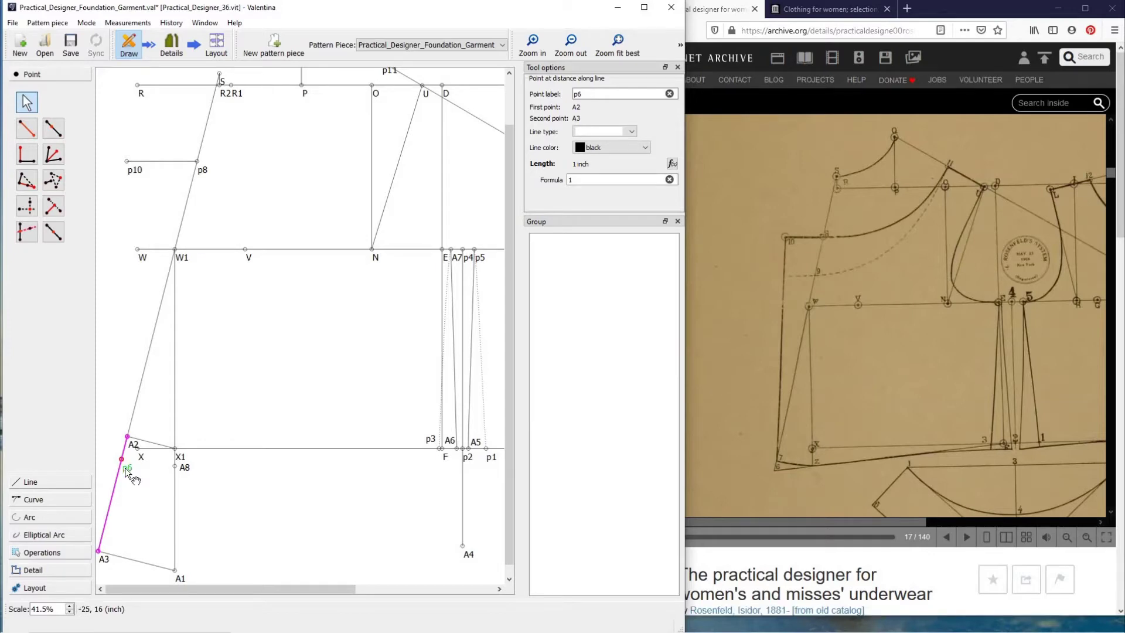
# Step: Try a length of 1.5 inches for point p6 and restore it to 1 inch
pyautogui.moveTo(125, 469)
pyautogui.write('.5')
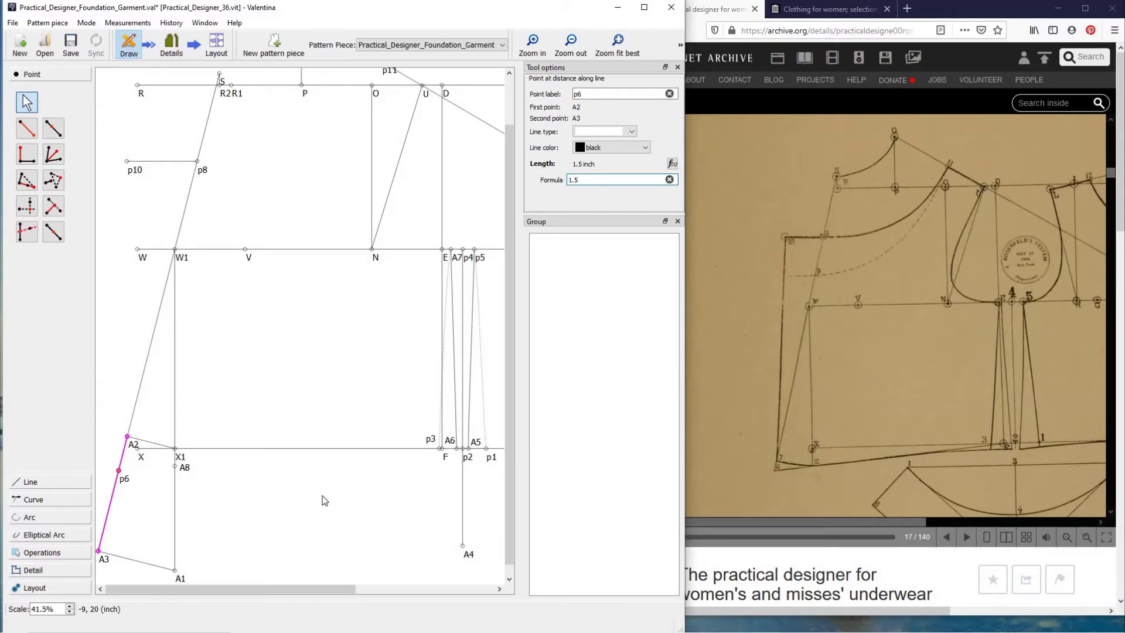
pyautogui.press('BackSpace')
pyautogui.press('BackSpace')
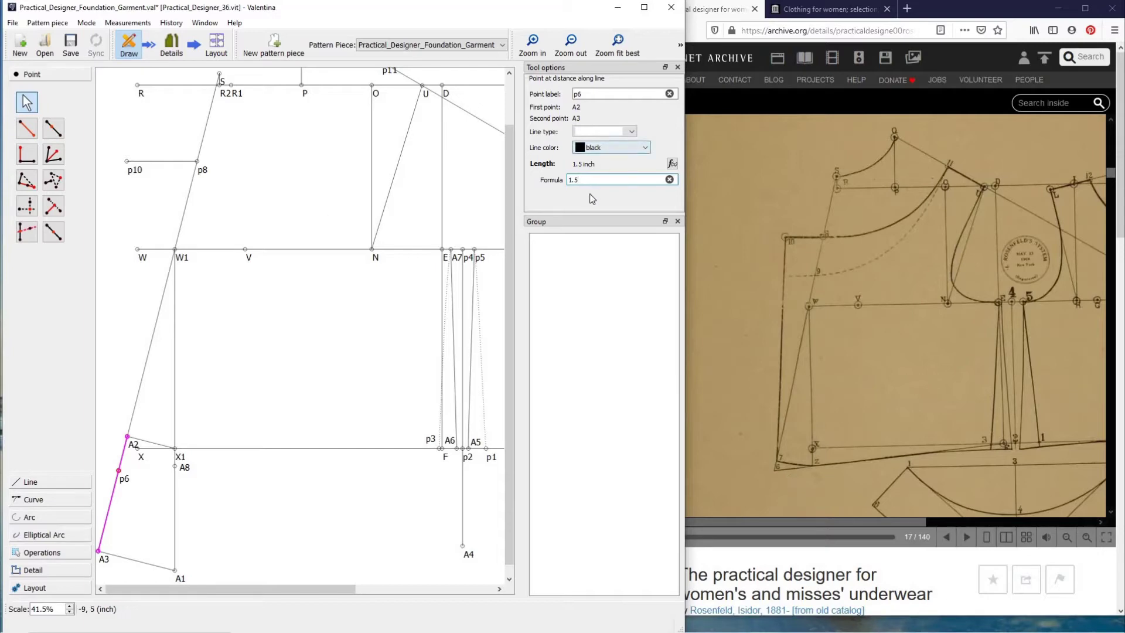
# Step: Rename point p6 on the line from A2 to A3 as p7
pyautogui.click(624, 95)
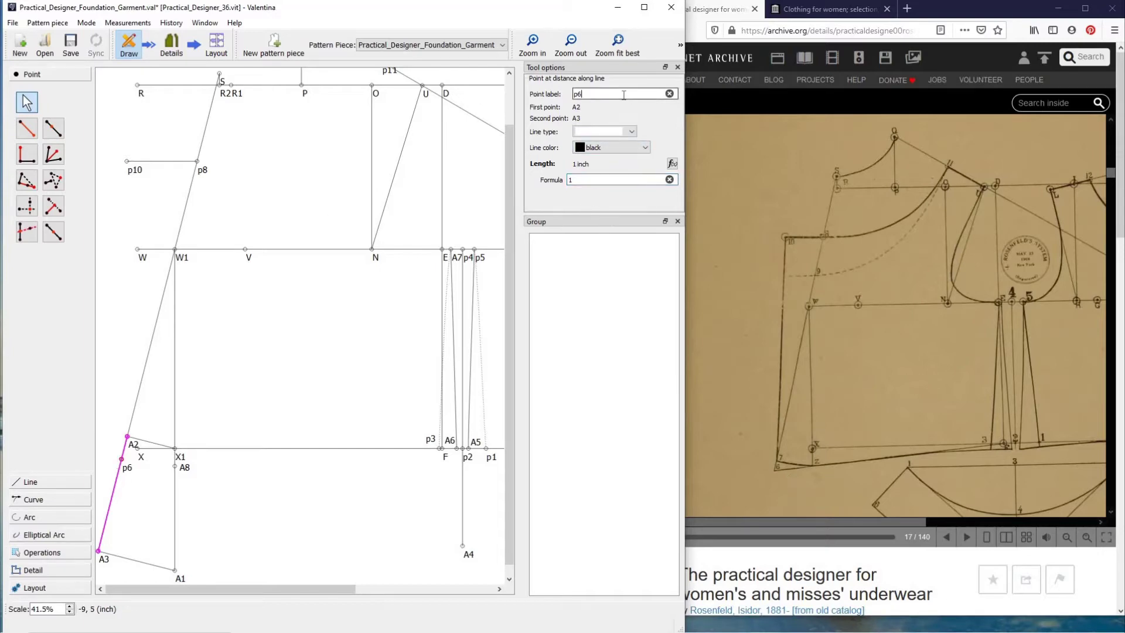
pyautogui.press('BackSpace')
pyautogui.write('7')
pyautogui.press('Return')
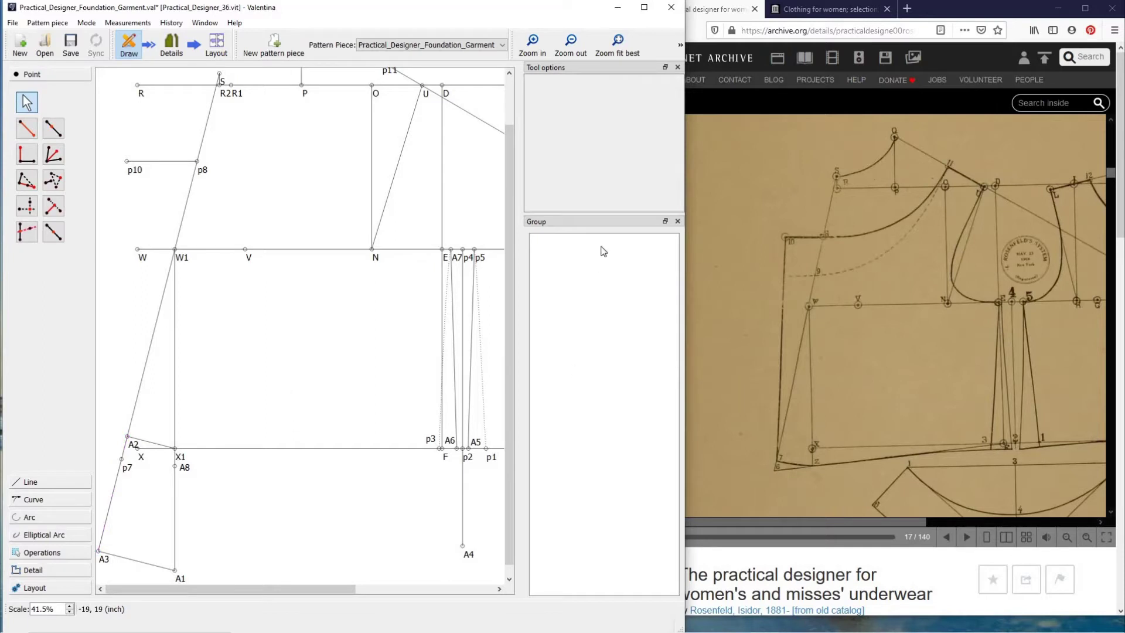
pyautogui.click(128, 468)
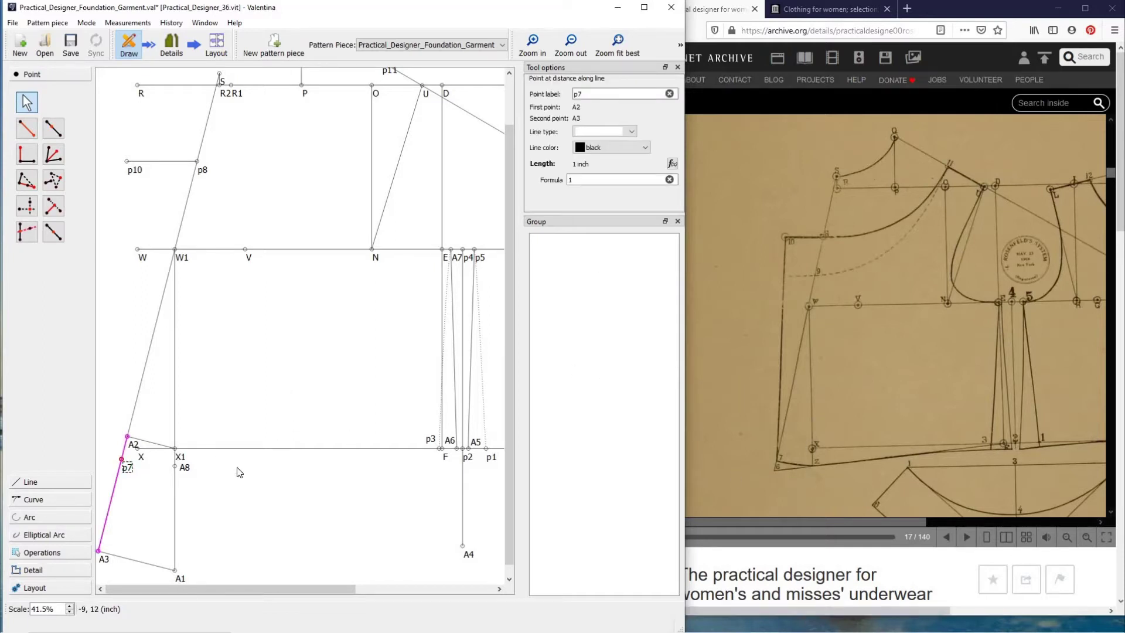
pyautogui.click(246, 497)
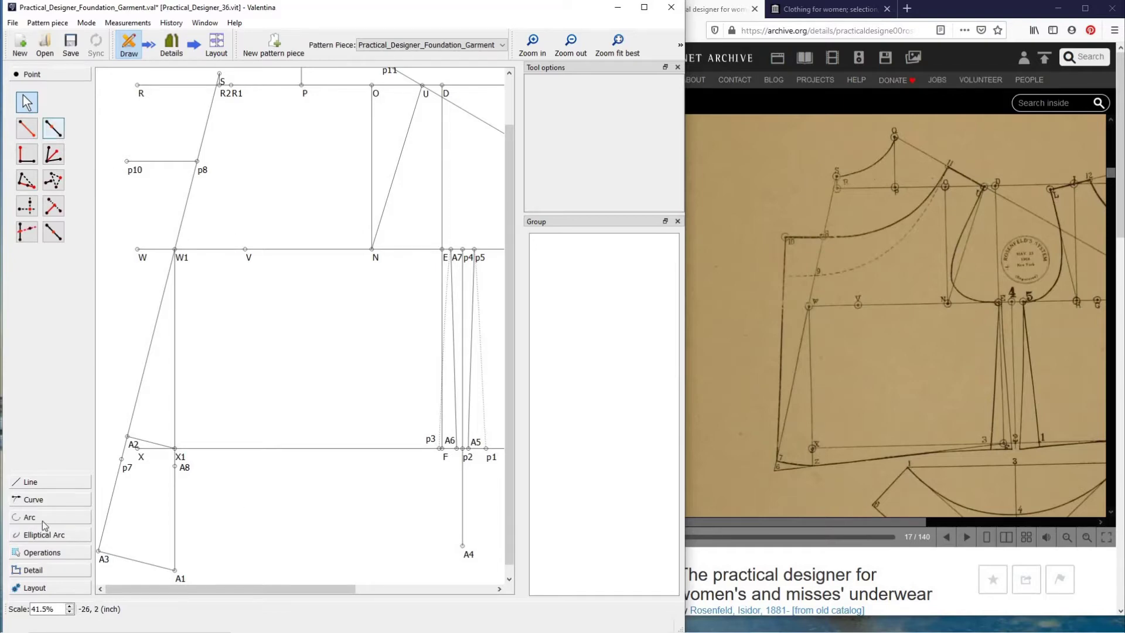
# Step: Draw a solid line between p10 and p7 for the extended edge of the bodice
pyautogui.click(27, 481)
pyautogui.click(26, 146)
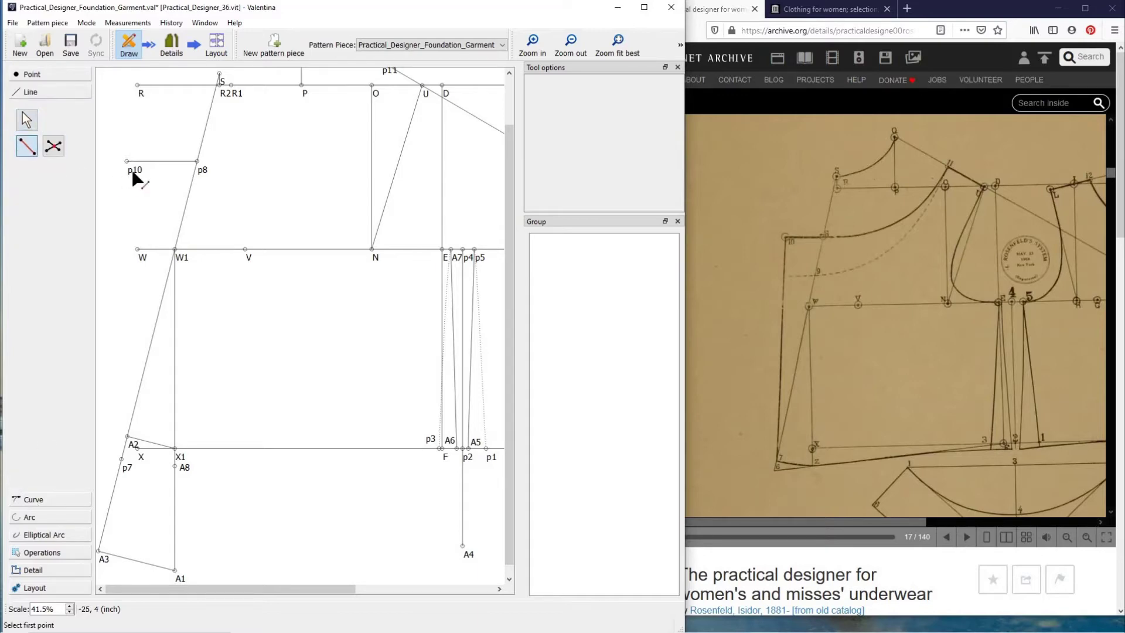
pyautogui.click(131, 169)
pyautogui.click(121, 459)
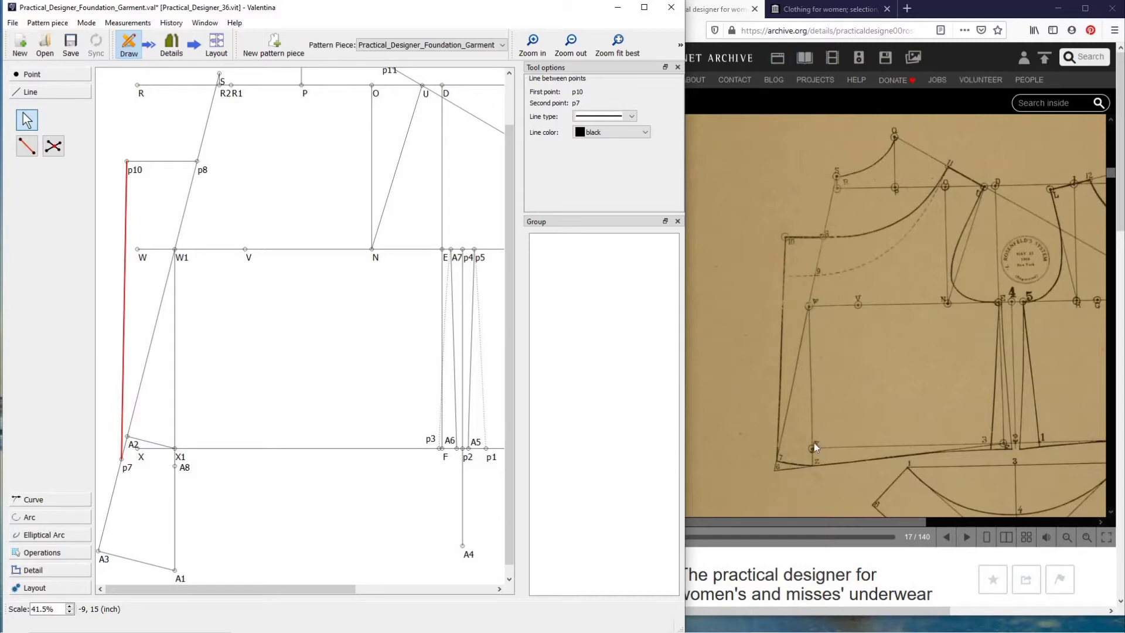
# Step: Set the length of point A8 below X1 to 1 inch and rename the point as pZ
pyautogui.click(188, 465)
pyautogui.doubleClick(571, 180)
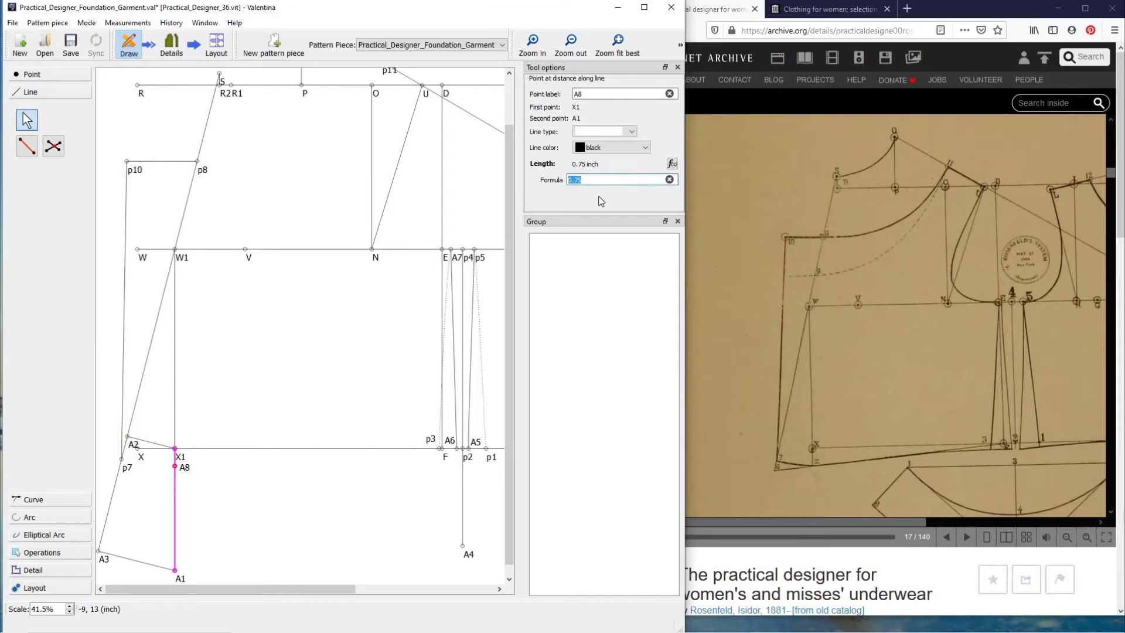
pyautogui.write('1')
pyautogui.doubleClick(572, 94)
pyautogui.write('p')
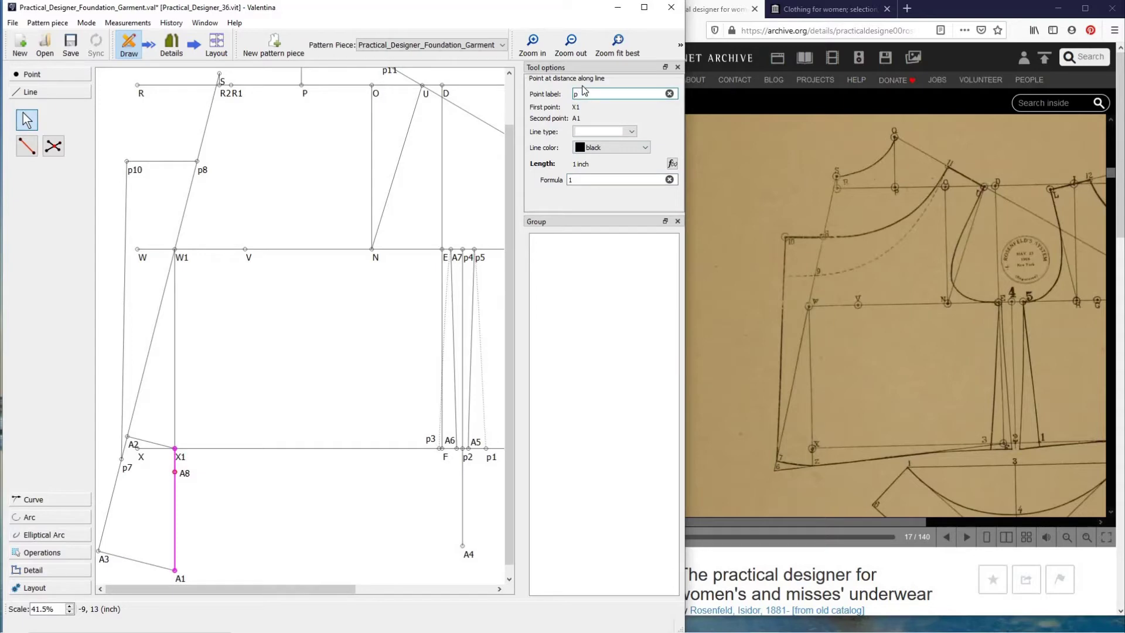
pyautogui.write('2')
pyautogui.press('Return')
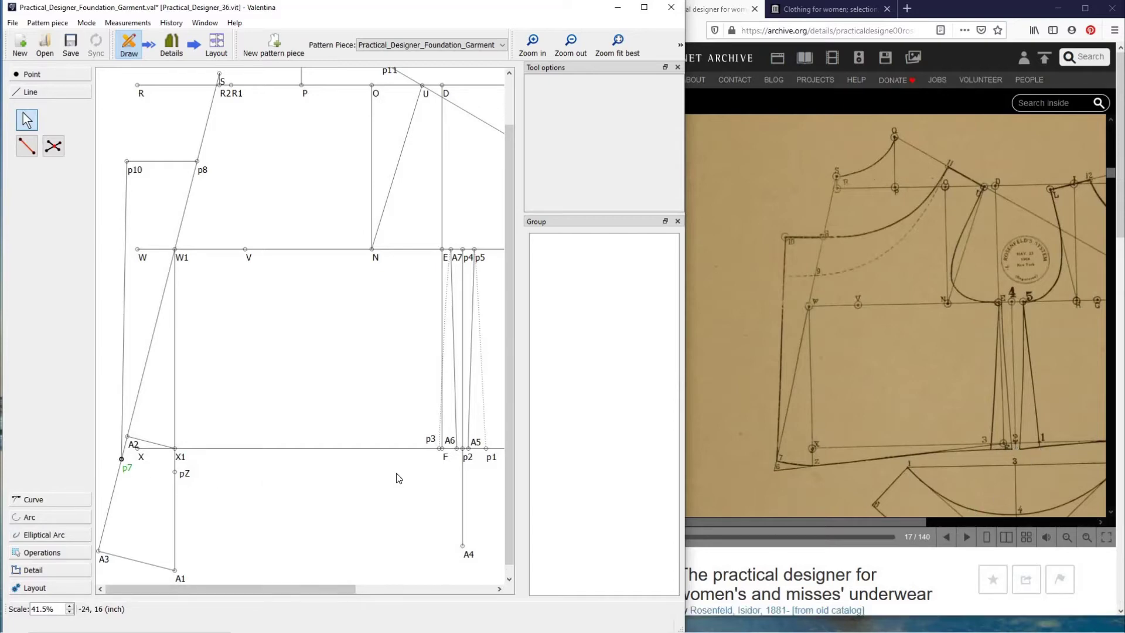
pyautogui.hscroll(3, 346, 592)
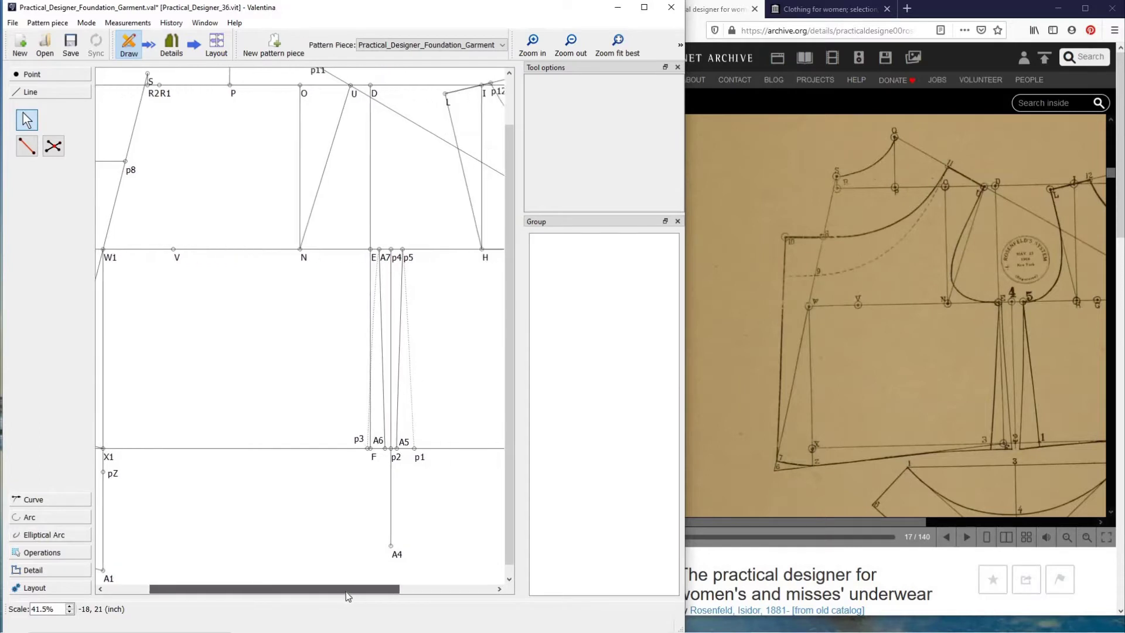
# Step: Add a point 0.5 inch from A6 at 270 degrees and move the p2 label above the waist line
pyautogui.click(540, 48)
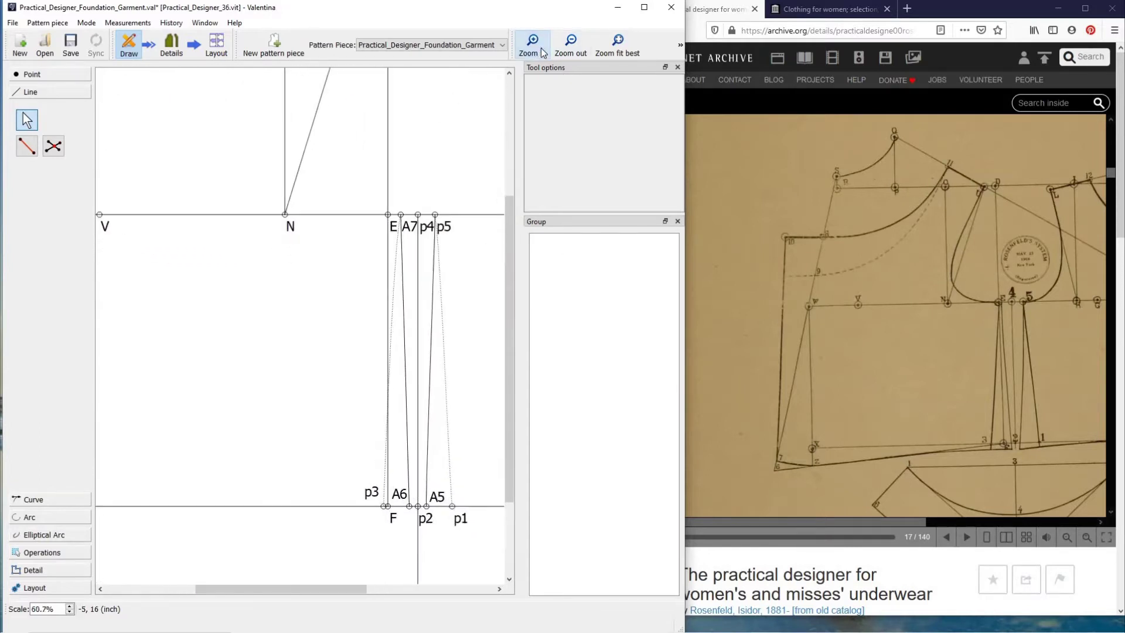
pyautogui.click(540, 48)
pyautogui.hscroll(4, 360, 589)
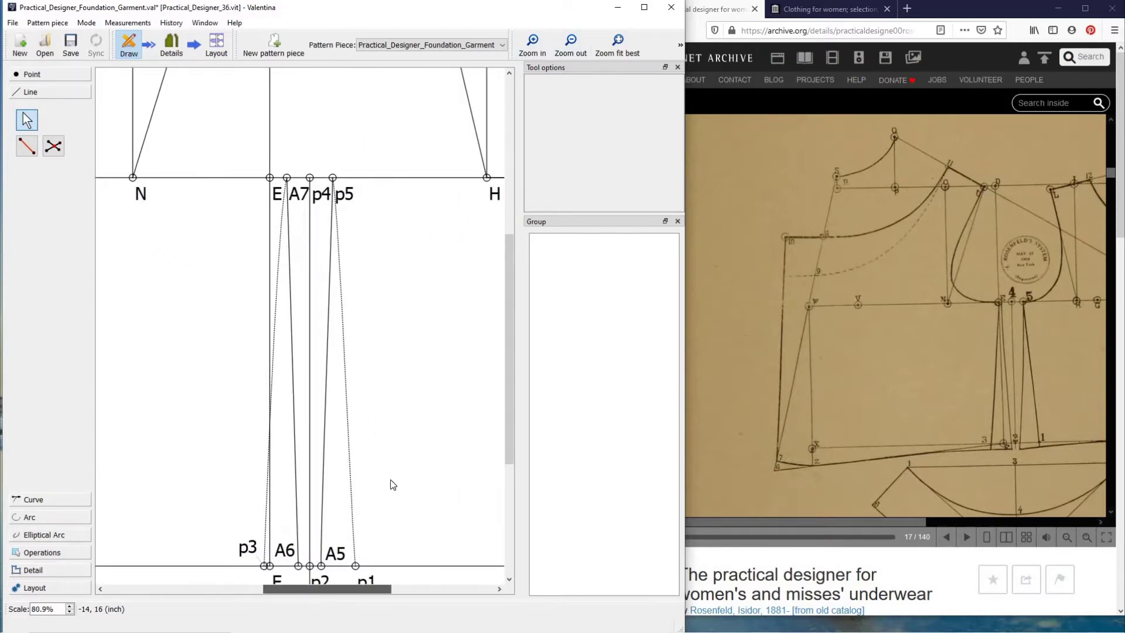
pyautogui.scroll(-3, 394, 473)
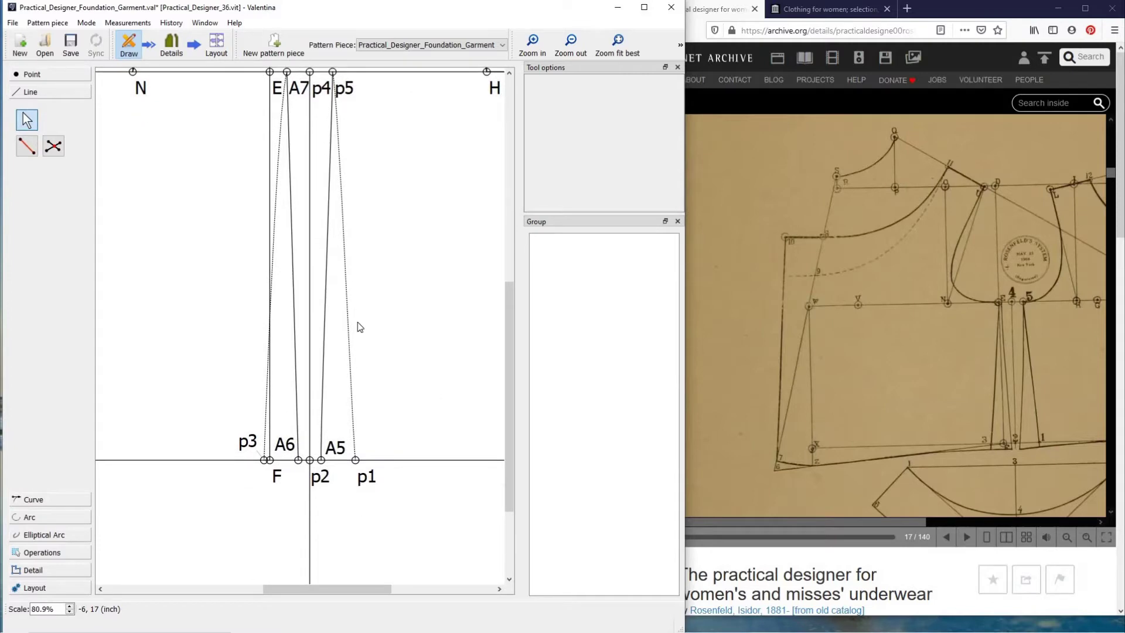
pyautogui.click(40, 75)
pyautogui.click(26, 128)
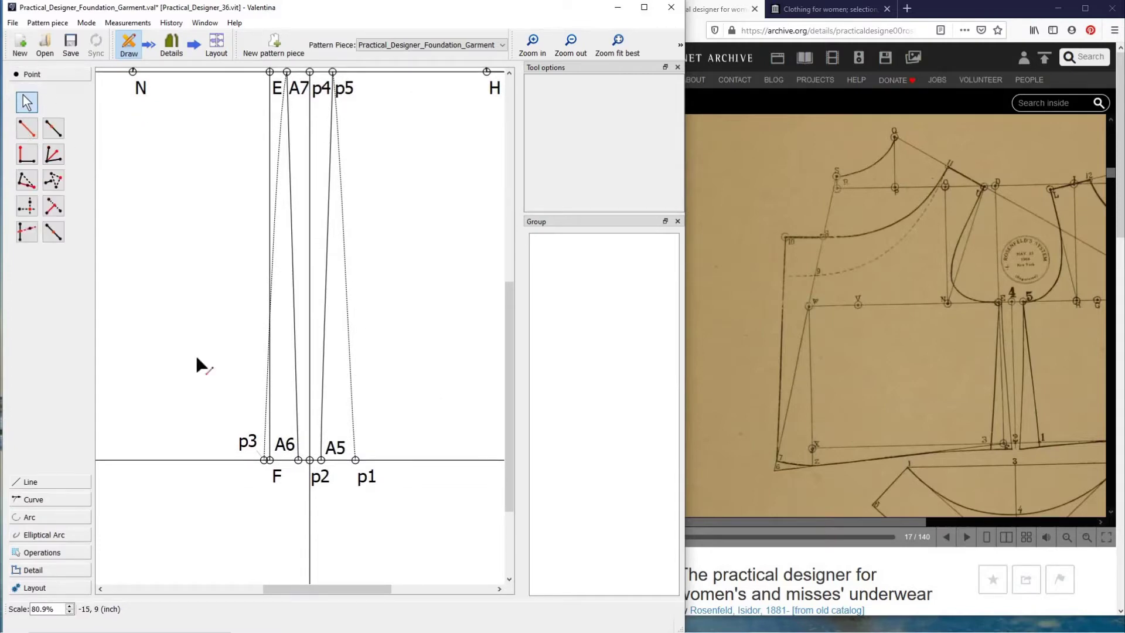
pyautogui.click(298, 460)
pyautogui.press('Return')
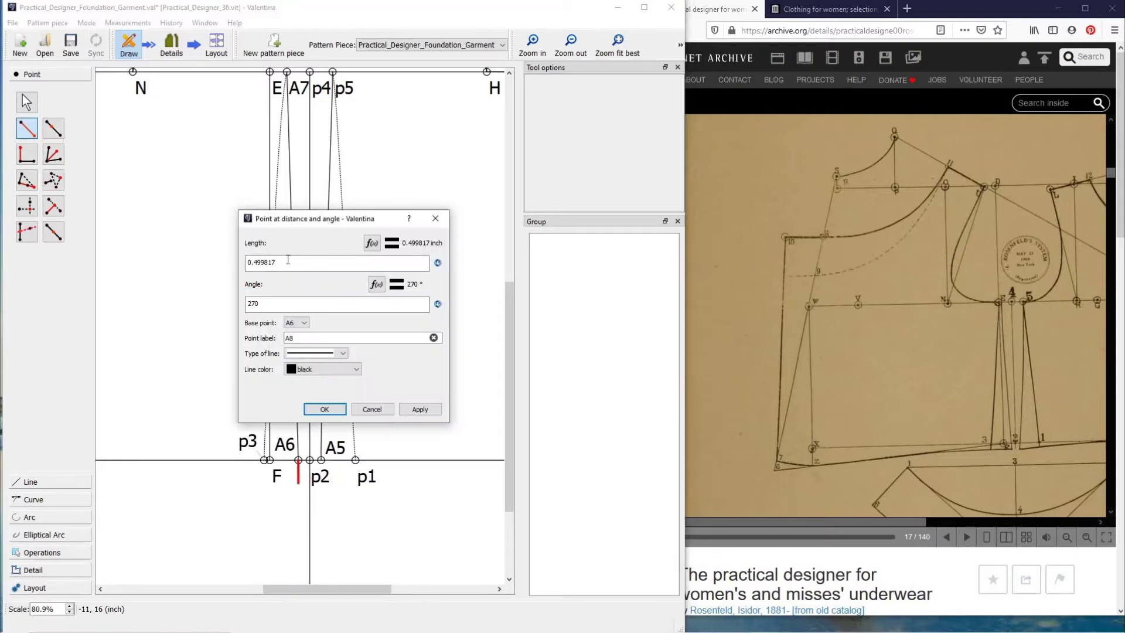
pyautogui.write('.')
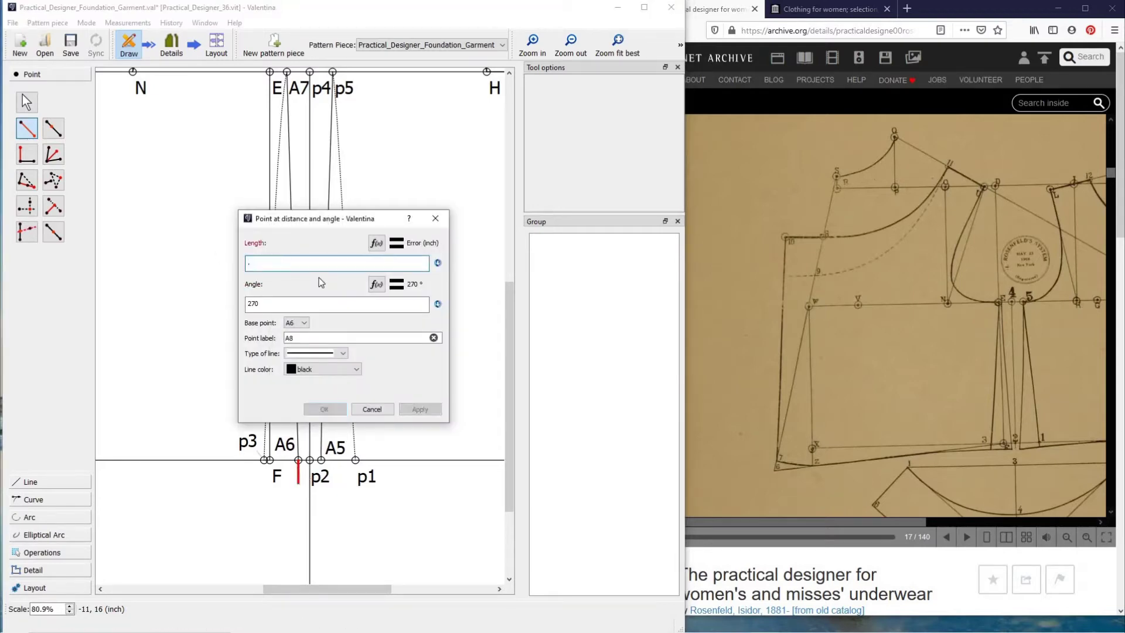
pyautogui.write('5')
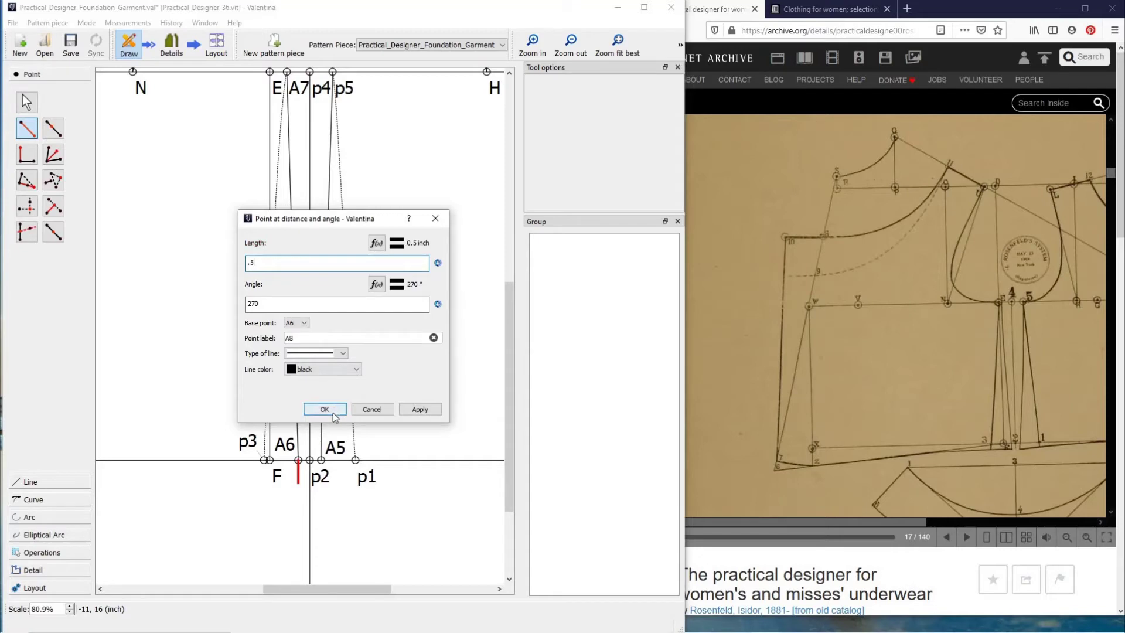
pyautogui.click(324, 409)
pyautogui.moveTo(324, 503); pyautogui.dragTo(309, 506)
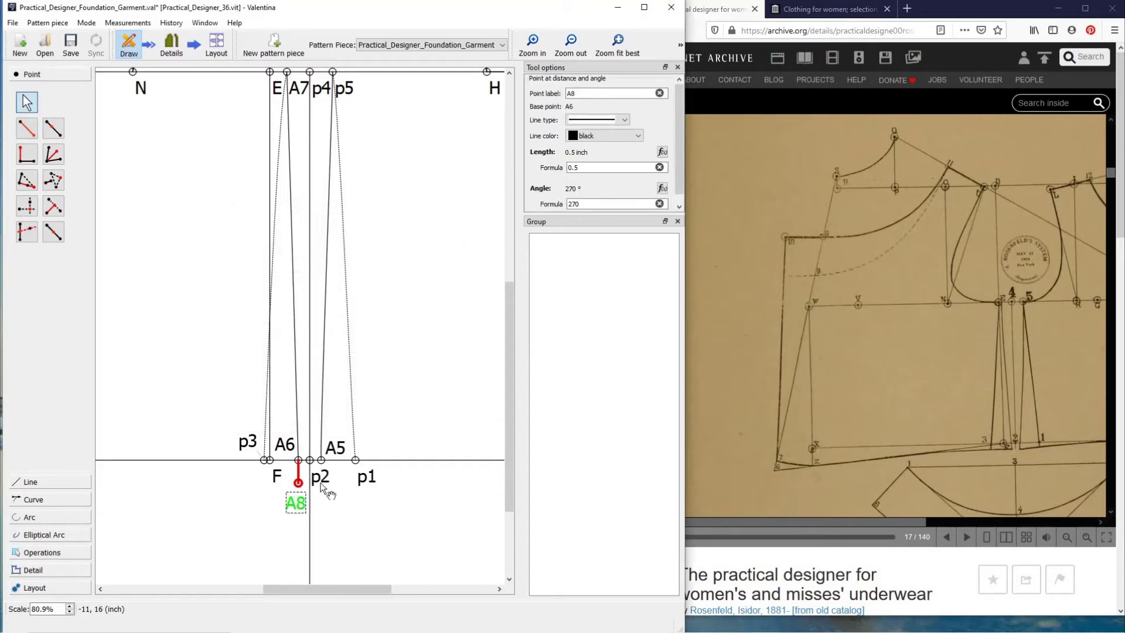
pyautogui.moveTo(310, 450); pyautogui.dragTo(309, 441)
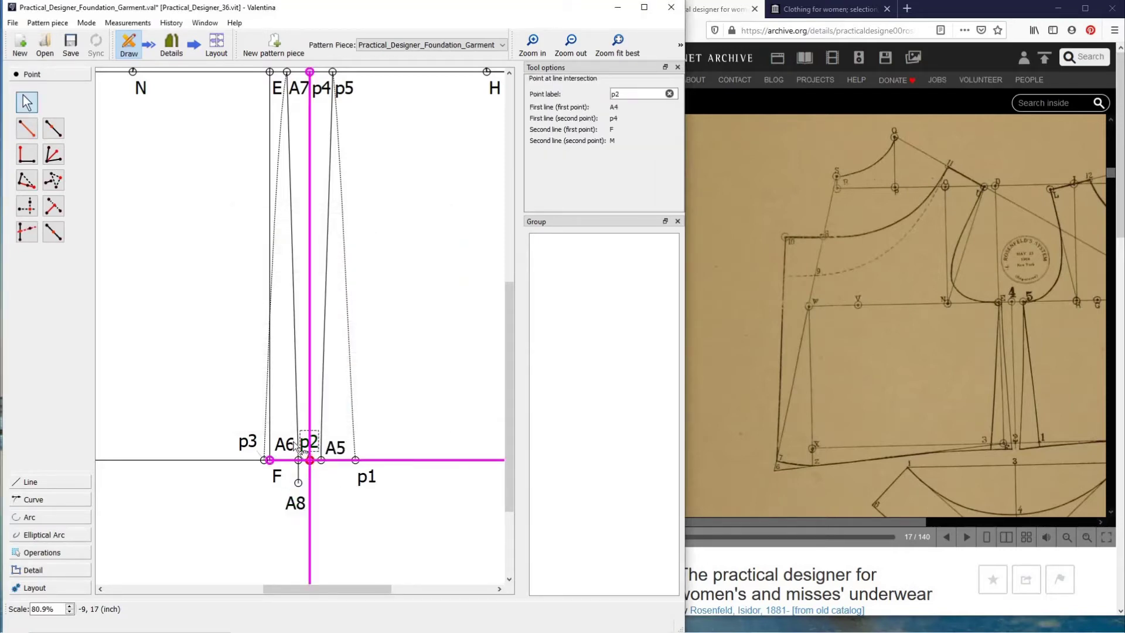
# Step: Add a point 0.5 inch from A5 at 270 degrees, joined by a solid black line
pyautogui.click(27, 131)
pyautogui.click(321, 459)
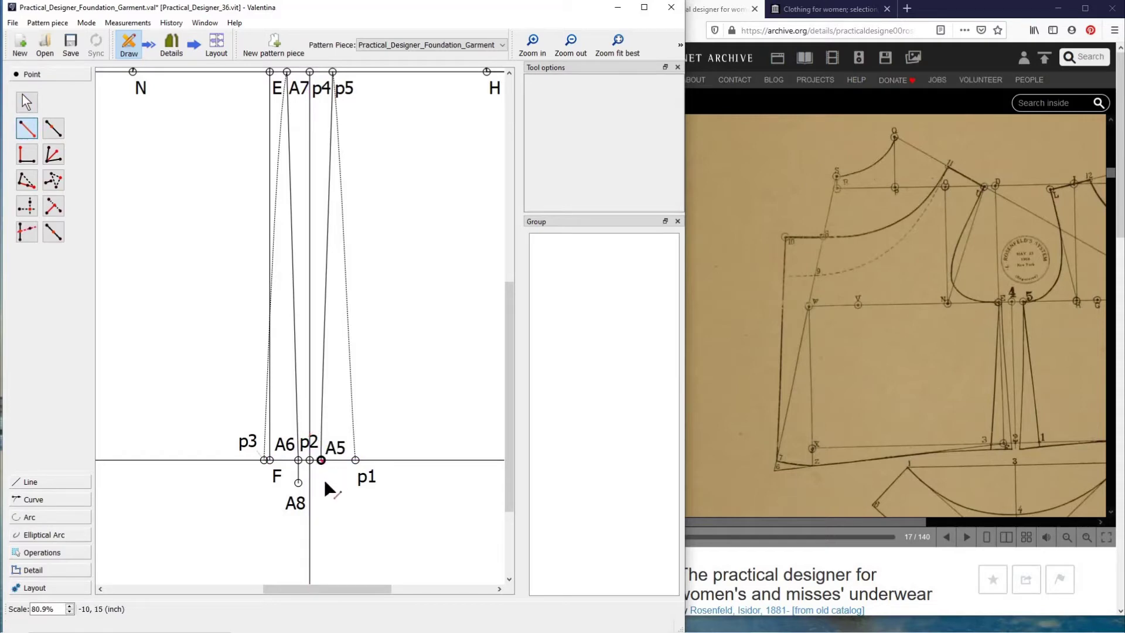
pyautogui.keyDown('shift'); pyautogui.click(321, 490); pyautogui.keyUp('shift')
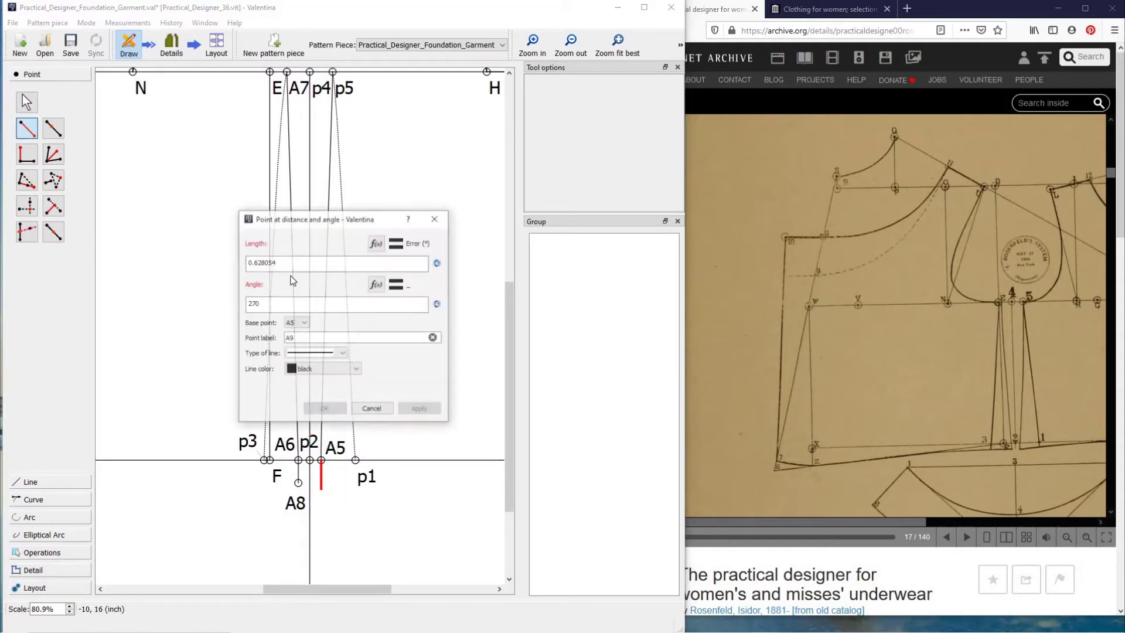
pyautogui.doubleClick(261, 262)
pyautogui.press('BackSpace')
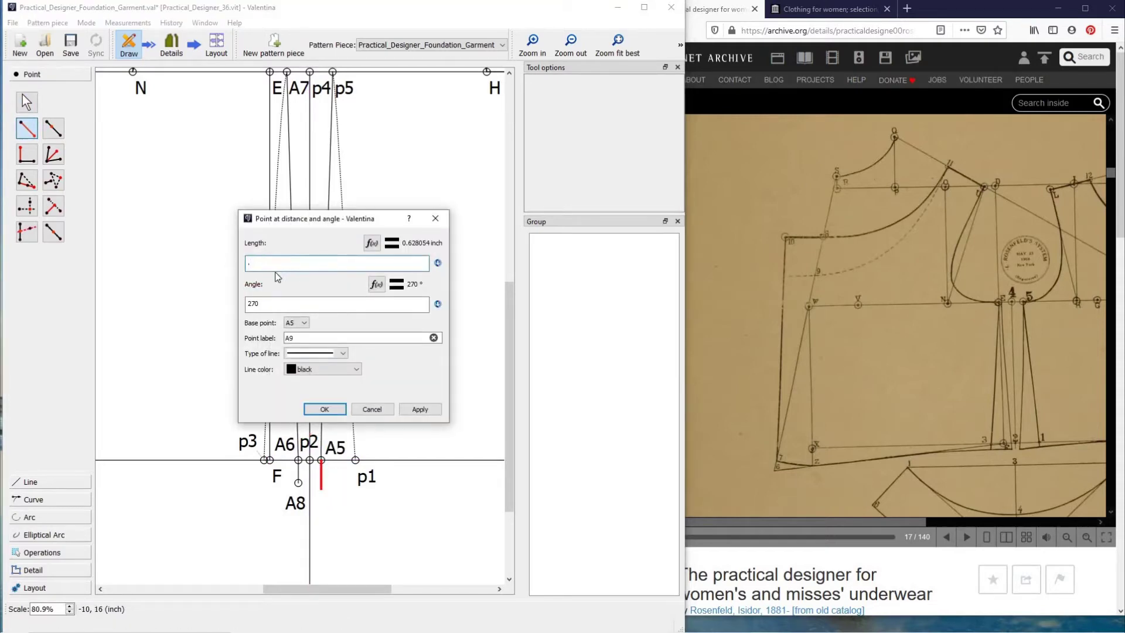
pyautogui.write('.5')
pyautogui.click(330, 409)
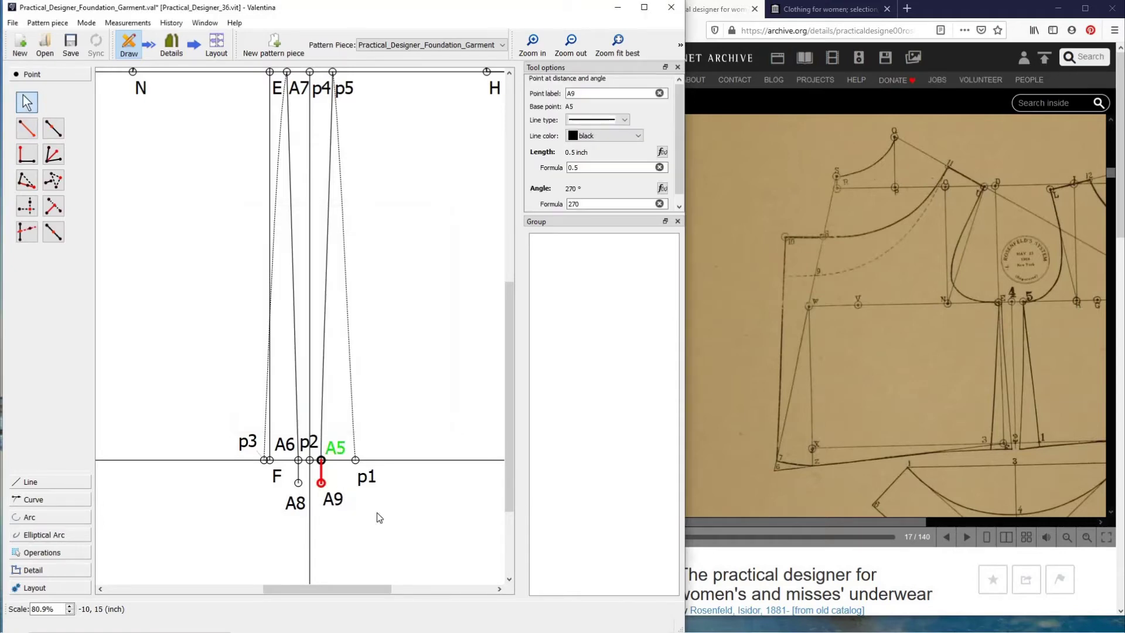
# Step: Move the p1 label above the waist line and add a point 0.5 inch from p1 at 270 degrees with a dotted line
pyautogui.click(371, 448)
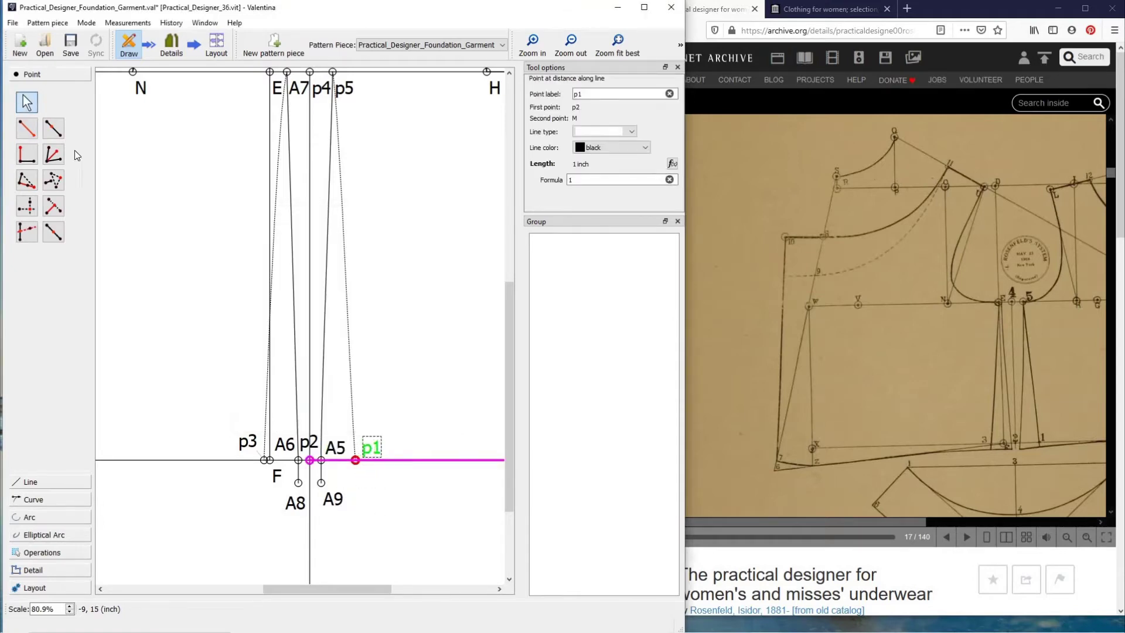
pyautogui.click(25, 126)
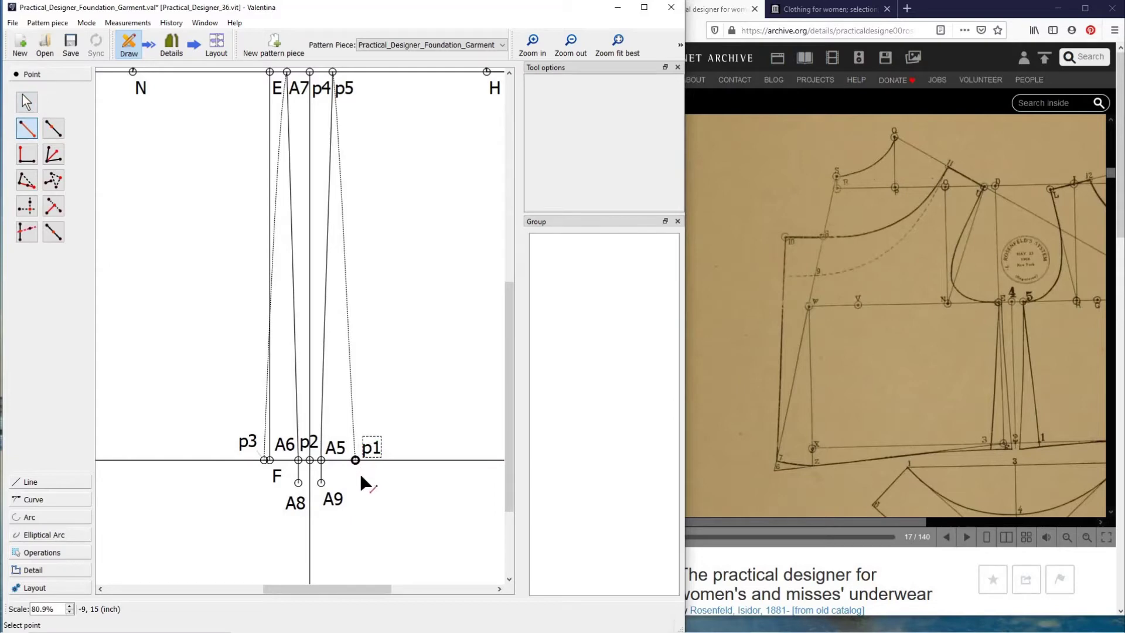
pyautogui.click(356, 461)
pyautogui.click(359, 484)
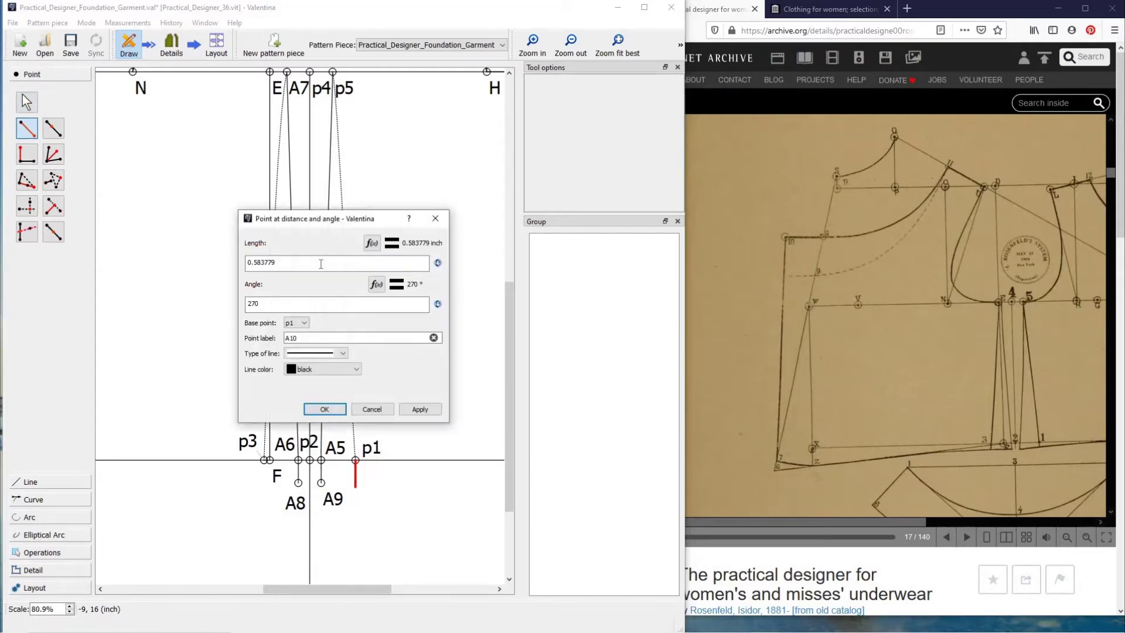
pyautogui.tripleClick(321, 265)
pyautogui.write('.5')
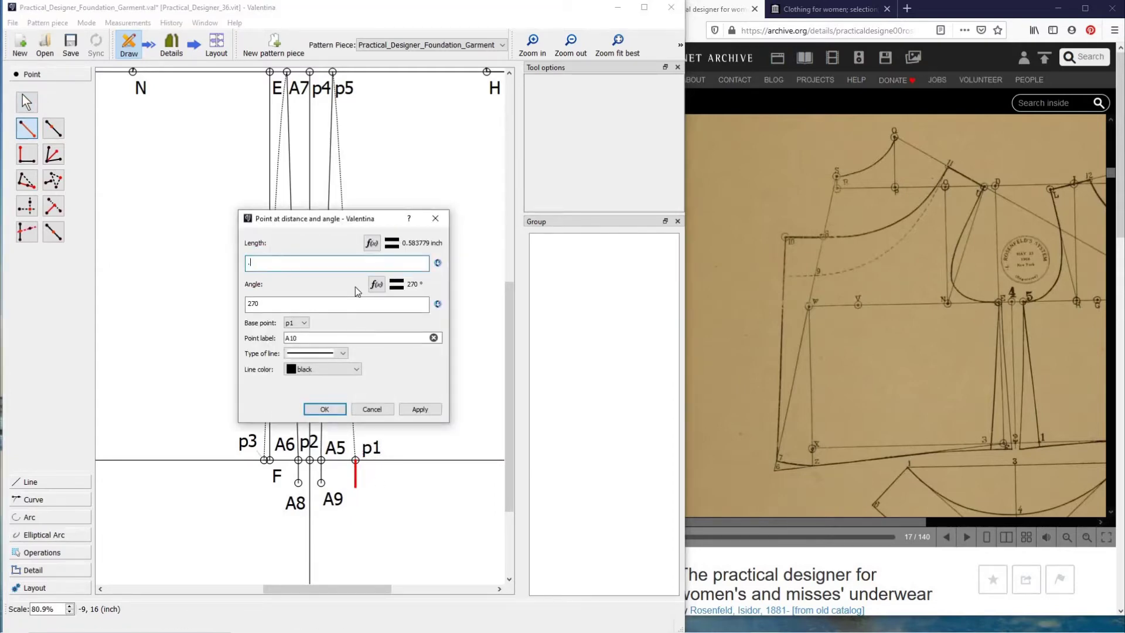
pyautogui.click(342, 353)
pyautogui.click(311, 367)
pyautogui.click(325, 409)
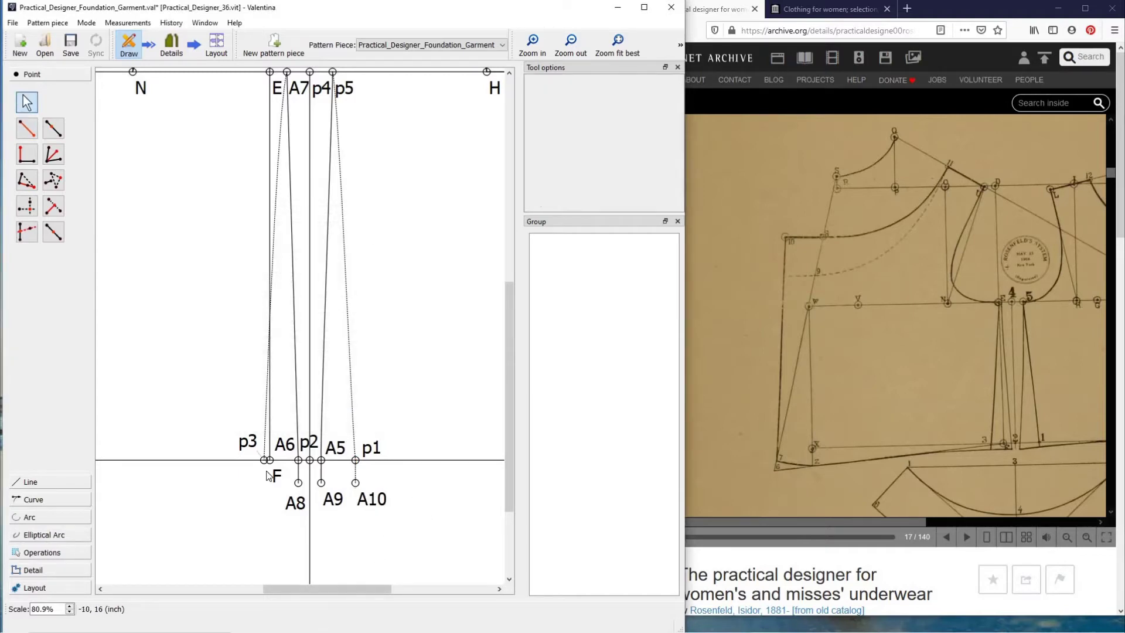
# Step: Add a point 0.5 inch from p3 at 270 degrees, joined by a dotted black line
pyautogui.click(264, 460)
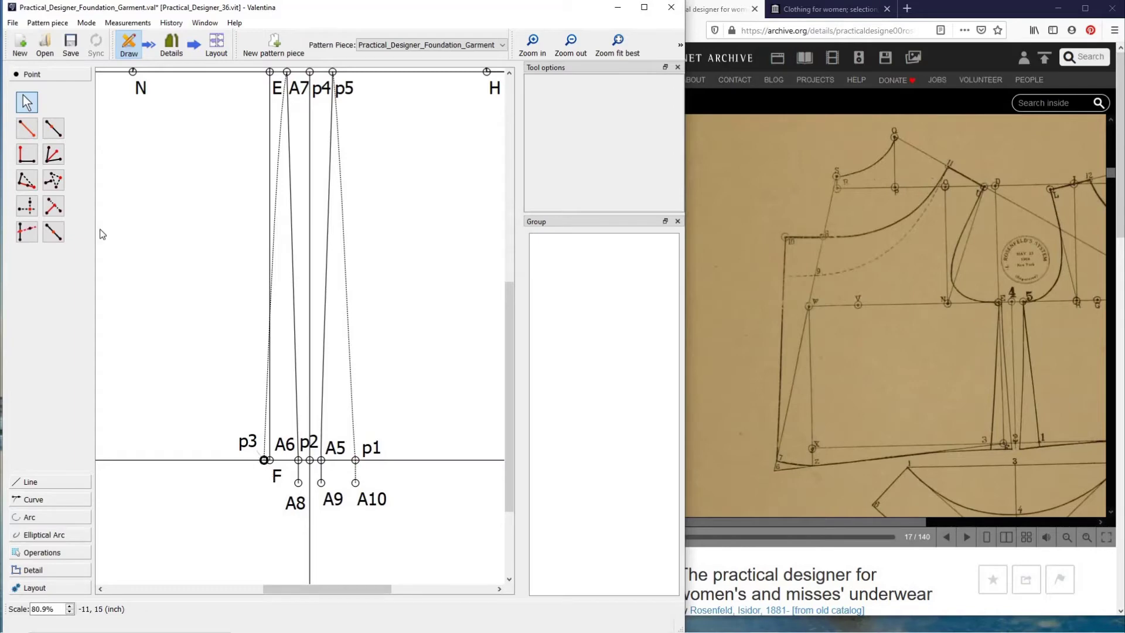
pyautogui.click(247, 441)
pyautogui.hotkey('alt', 'l')
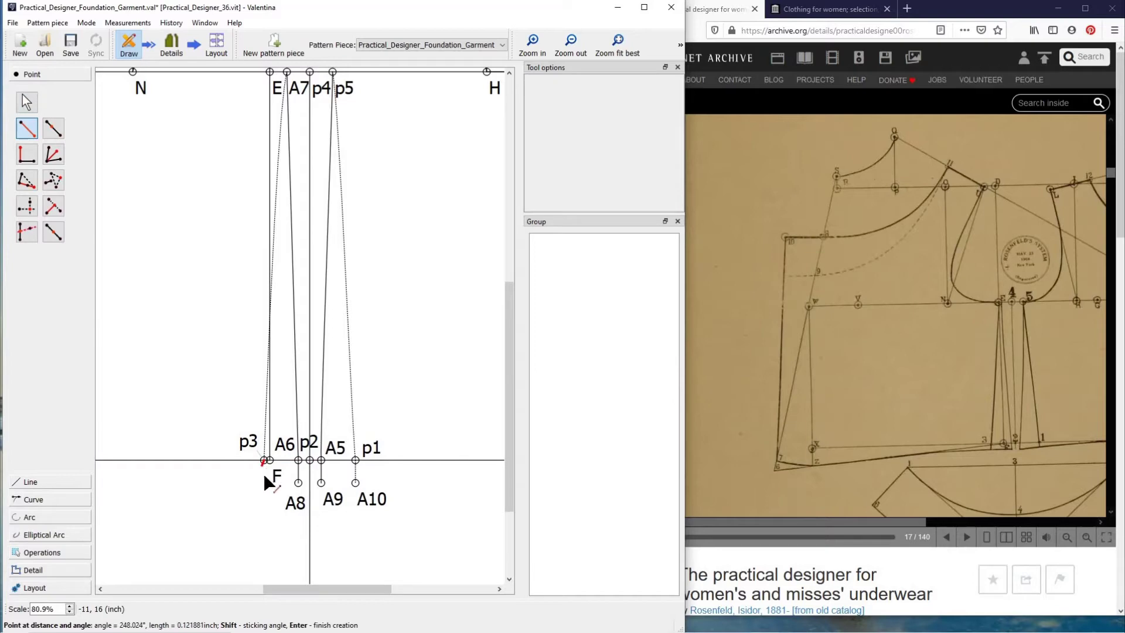
pyautogui.click(264, 492)
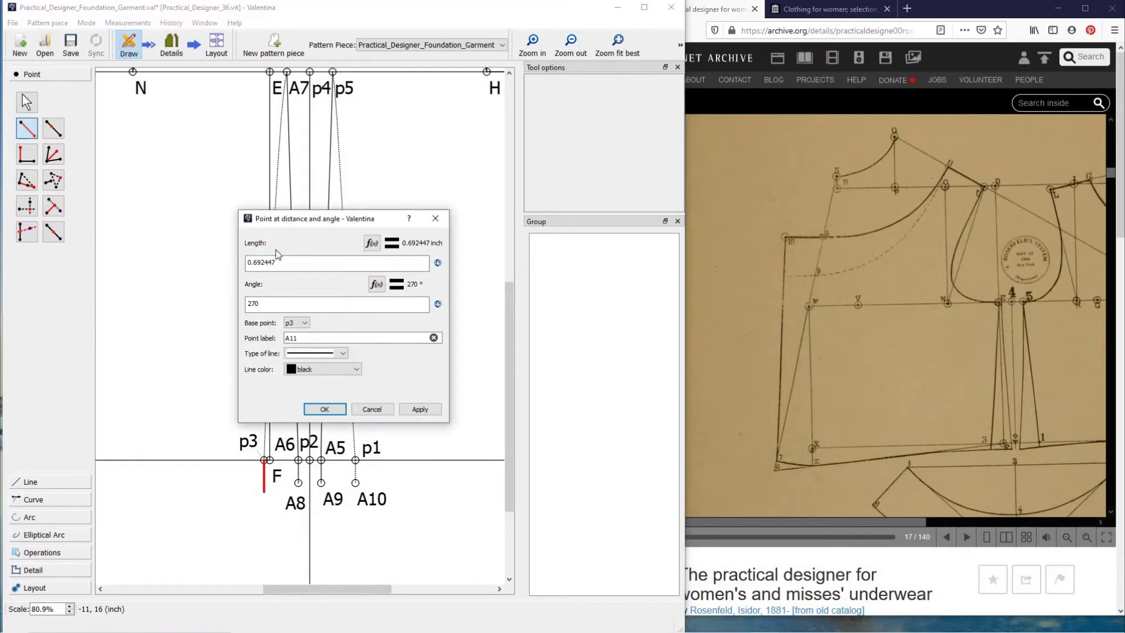
pyautogui.hotkey('ctrl', 'a')
pyautogui.write('.5')
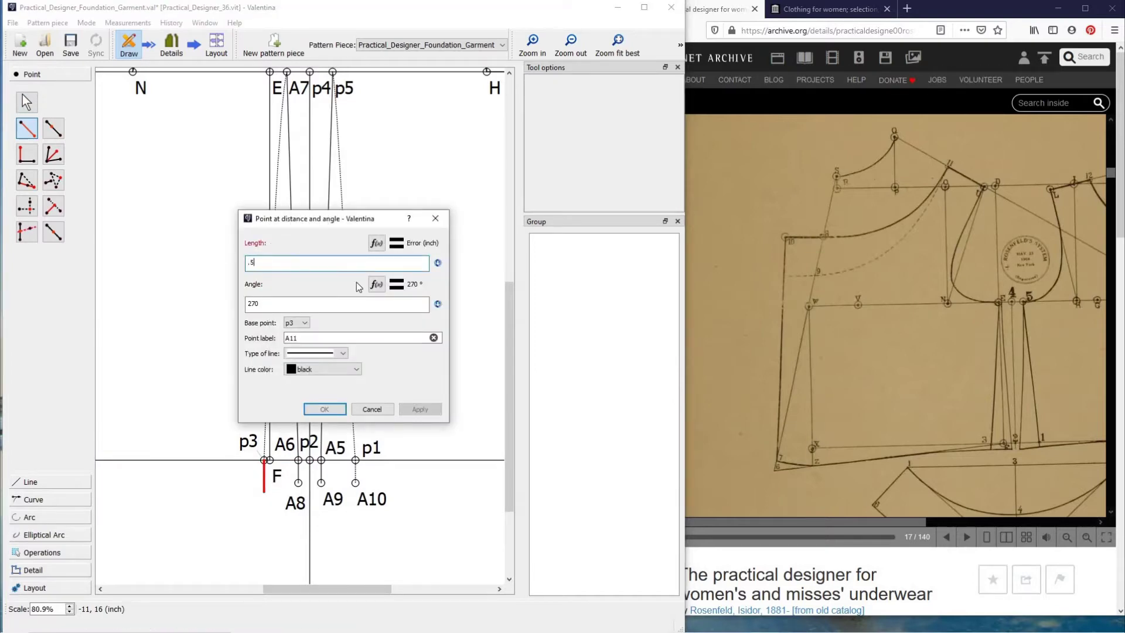
pyautogui.press('Tab')
pyautogui.press('Tab')
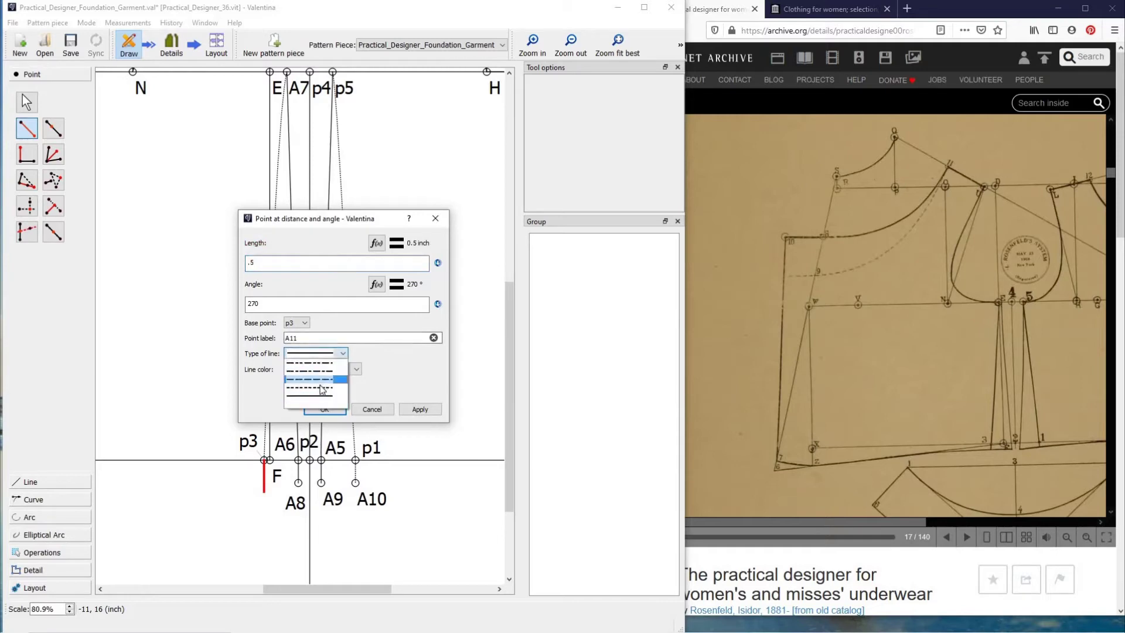
pyautogui.click(323, 388)
pyautogui.click(326, 408)
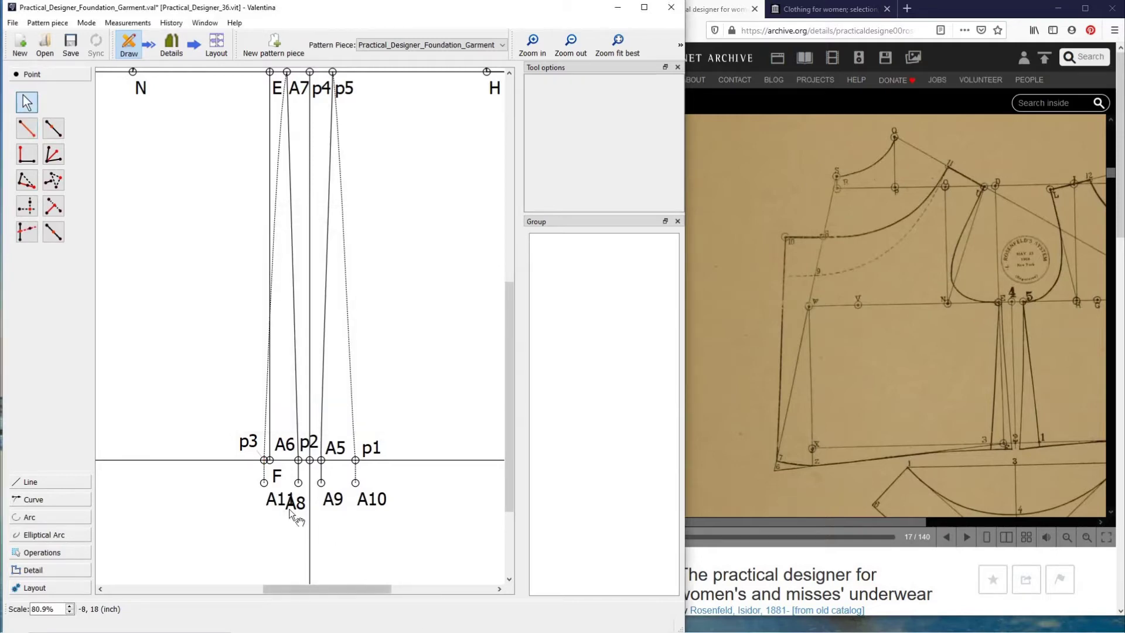
# Step: Draw a shallow curve from p7 to pZ for the front section of the hem
pyautogui.click(567, 52)
pyautogui.moveTo(213, 308); pyautogui.dragTo(411, 287, button='middle')
pyautogui.click(574, 42)
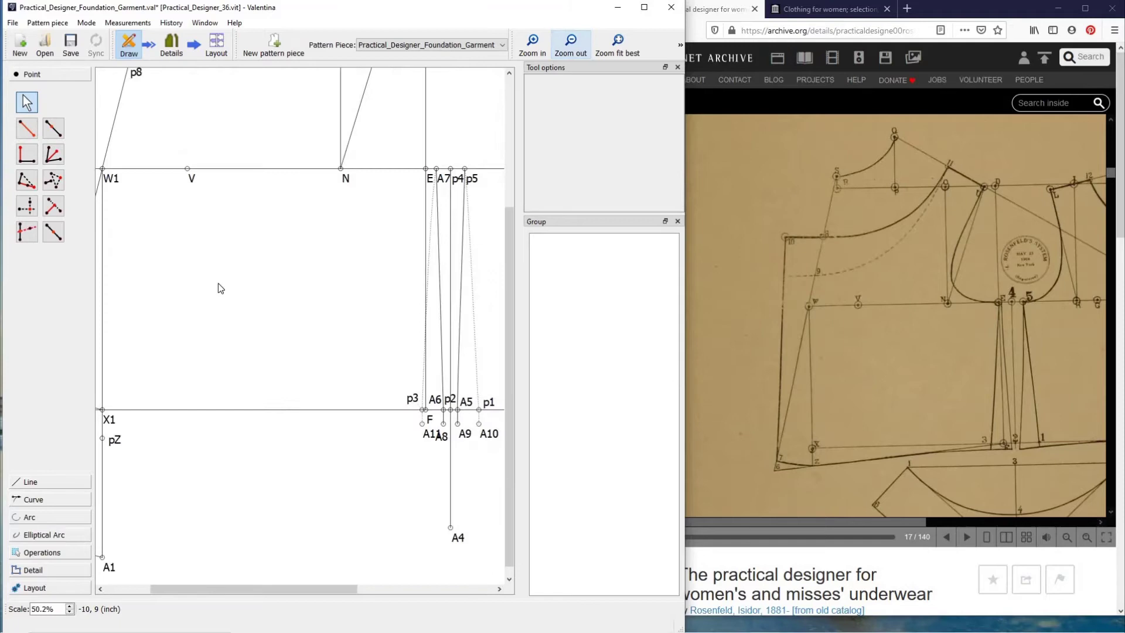
pyautogui.click(574, 42)
pyautogui.hscroll(-2, 334, 279)
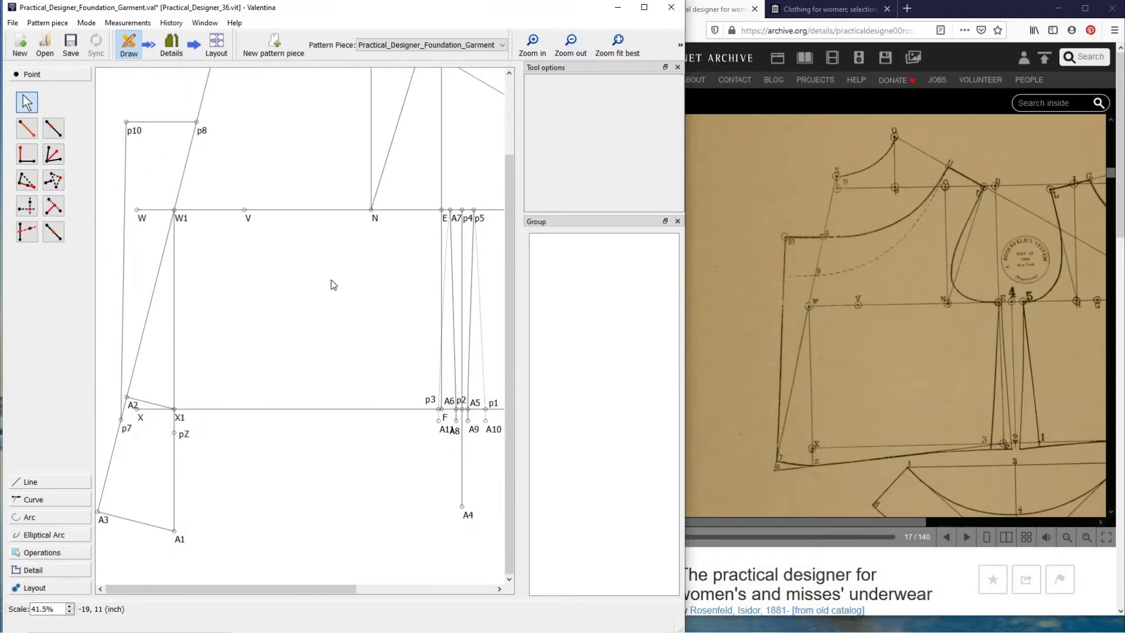
pyautogui.hscroll(-2, 404, 381)
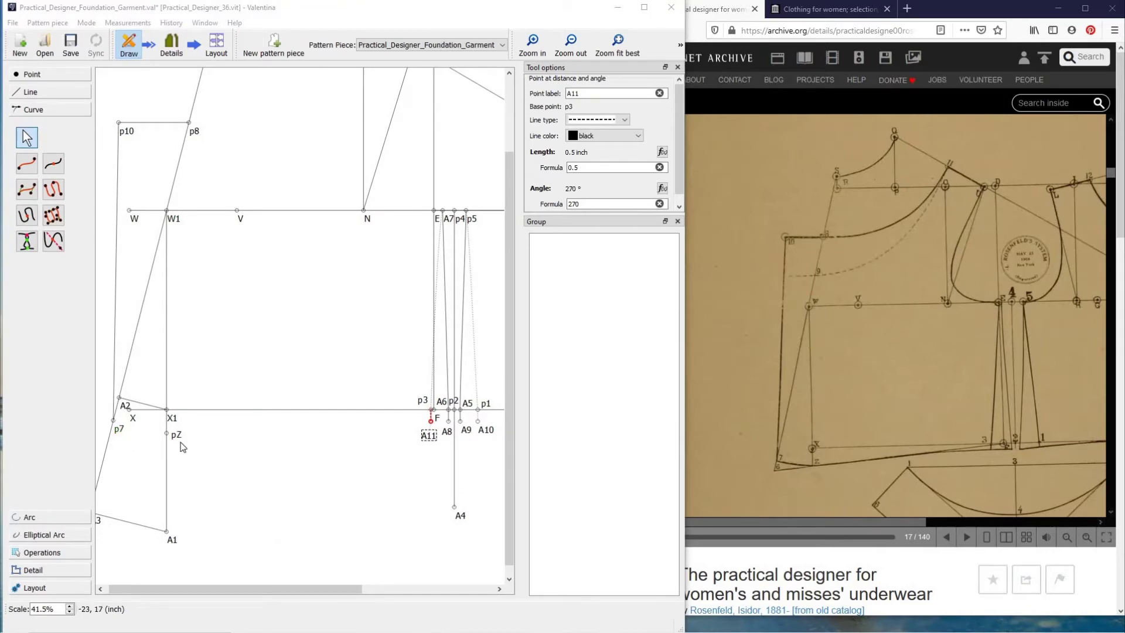
pyautogui.click(26, 163)
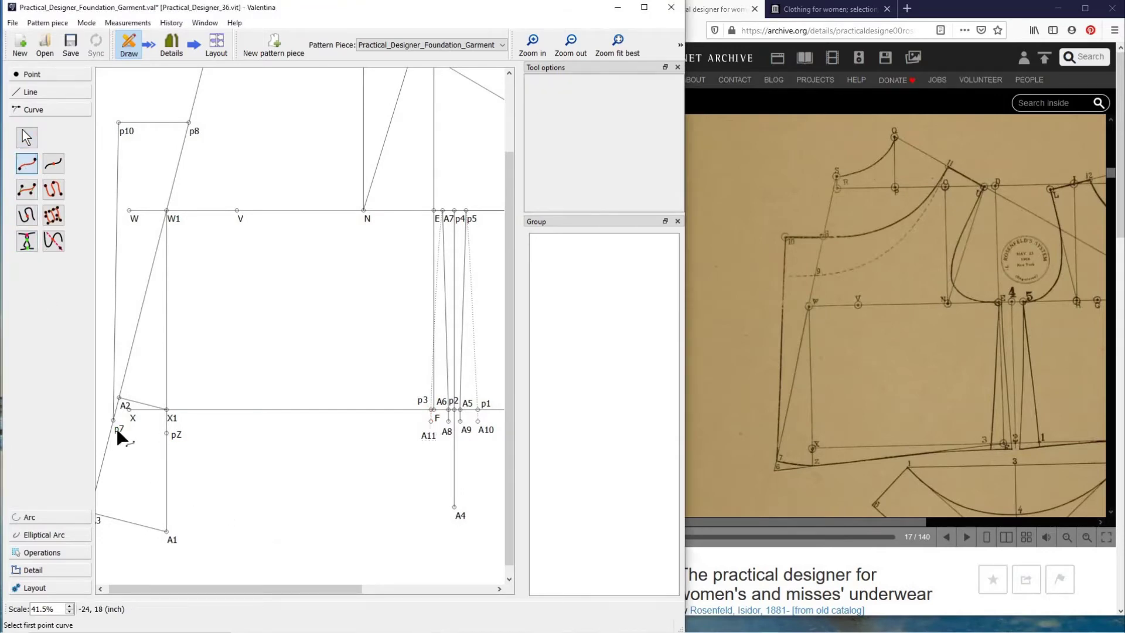
pyautogui.click(167, 433)
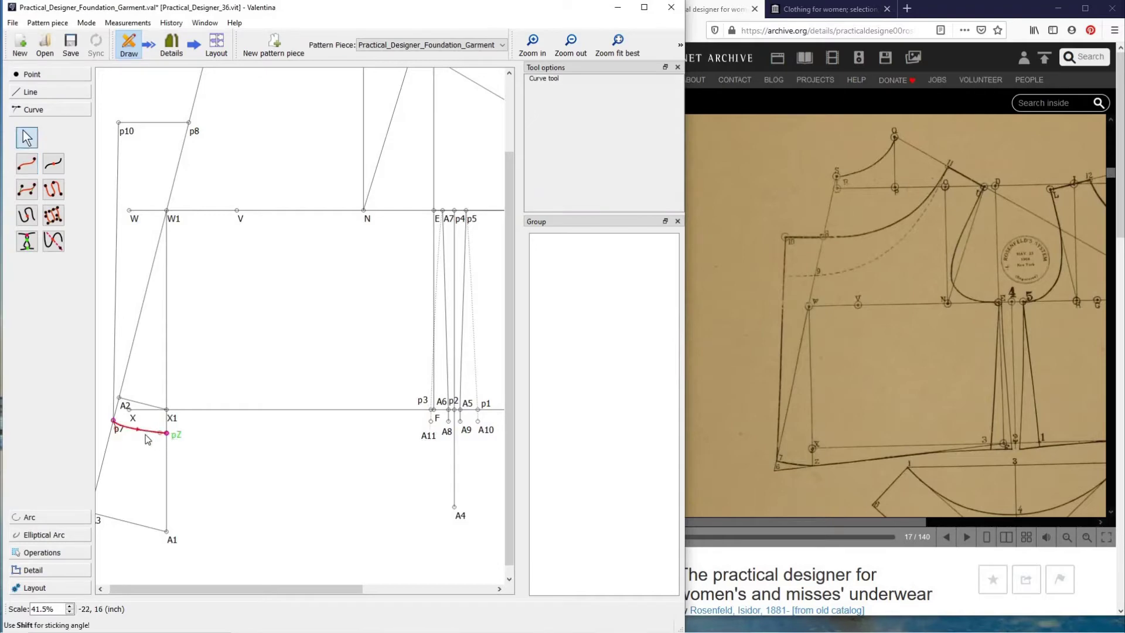
# Step: Move the p7 label outside the extended edge and check the shape of the hem curve between p7 and pZ
pyautogui.click(111, 430)
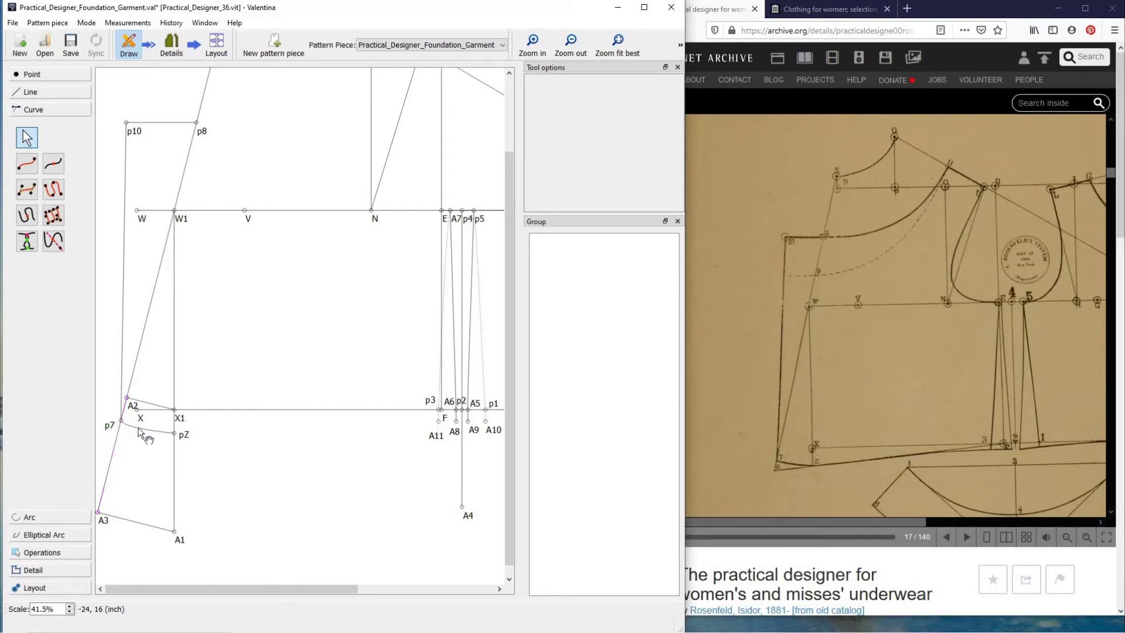
pyautogui.click(130, 429)
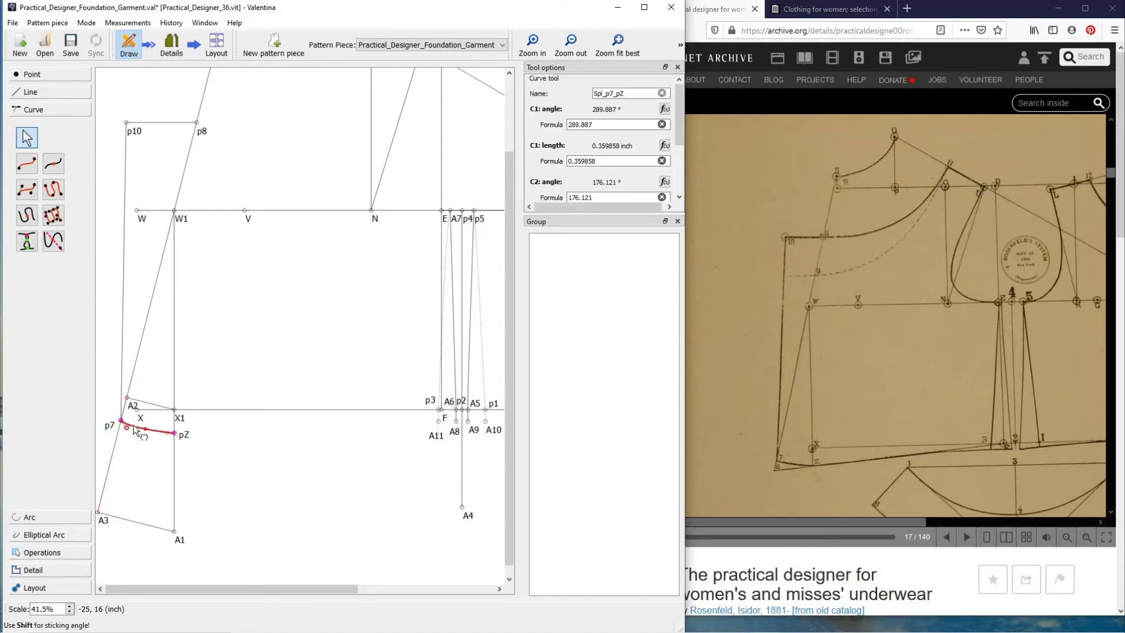
pyautogui.click(260, 482)
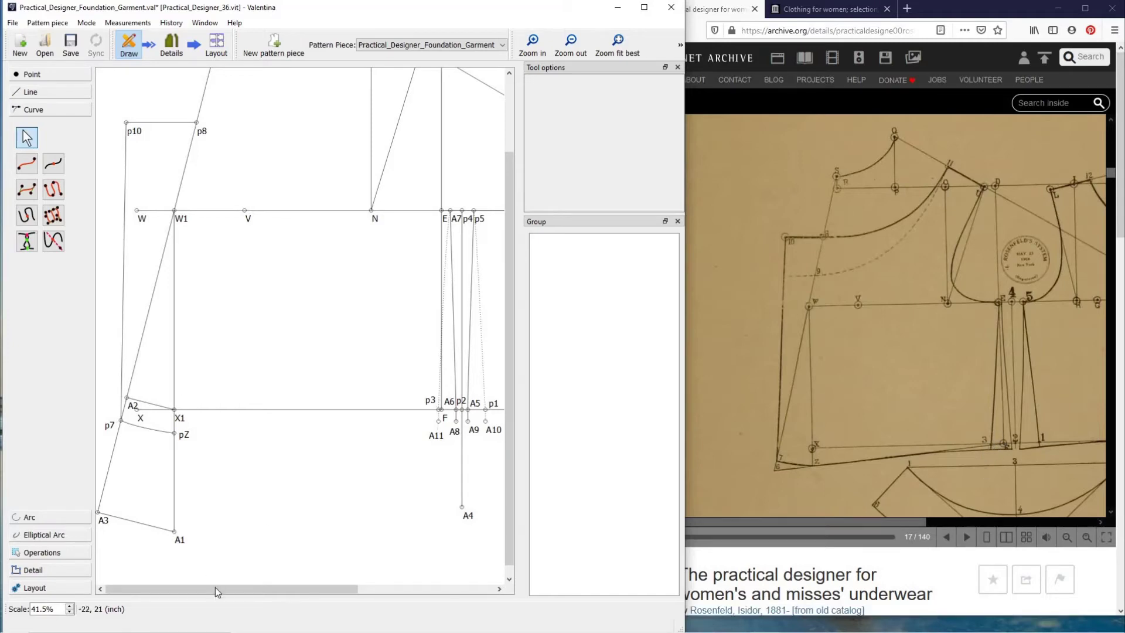
# Step: Draw a shallow hem curve from pZ to A11 and give it a dotted line style
pyautogui.moveTo(216, 587); pyautogui.dragTo(247, 593)
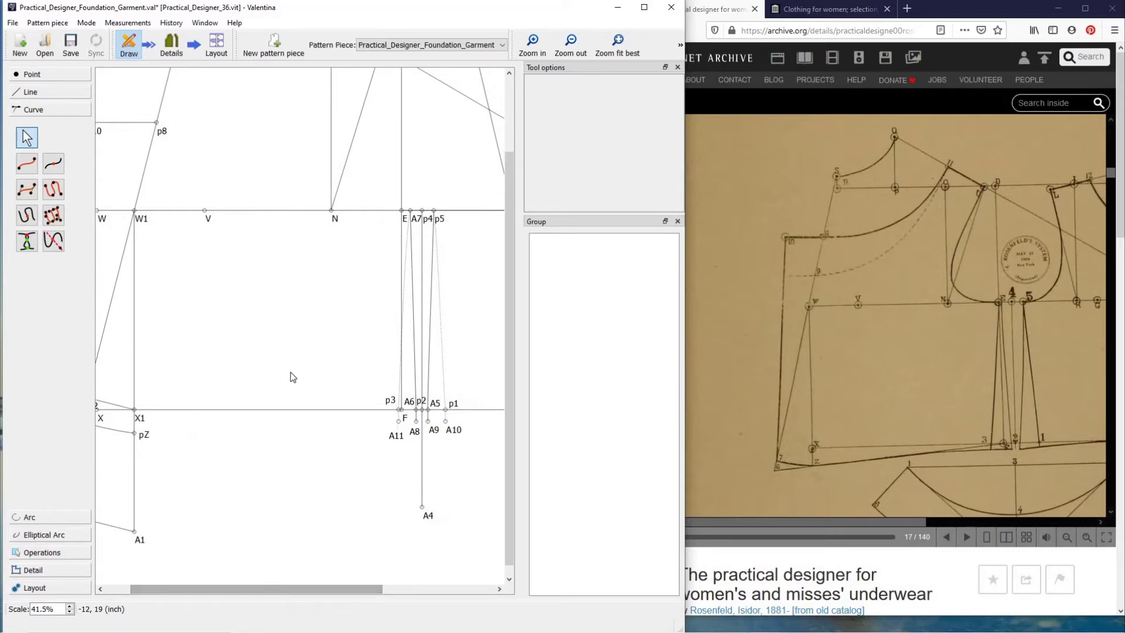
pyautogui.click(27, 164)
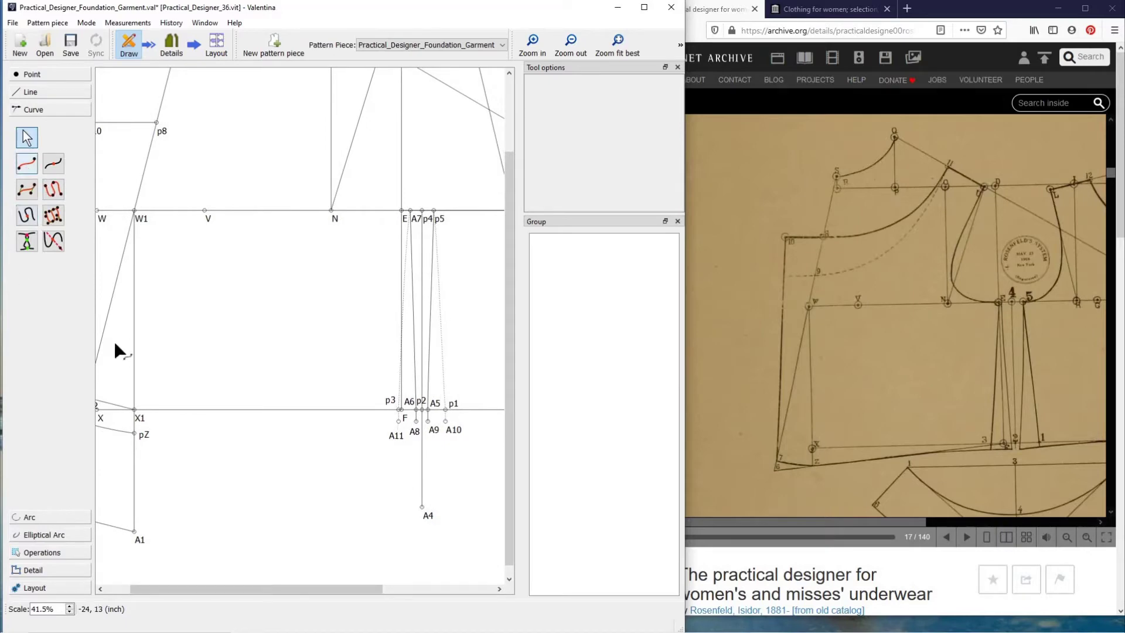
pyautogui.click(136, 434)
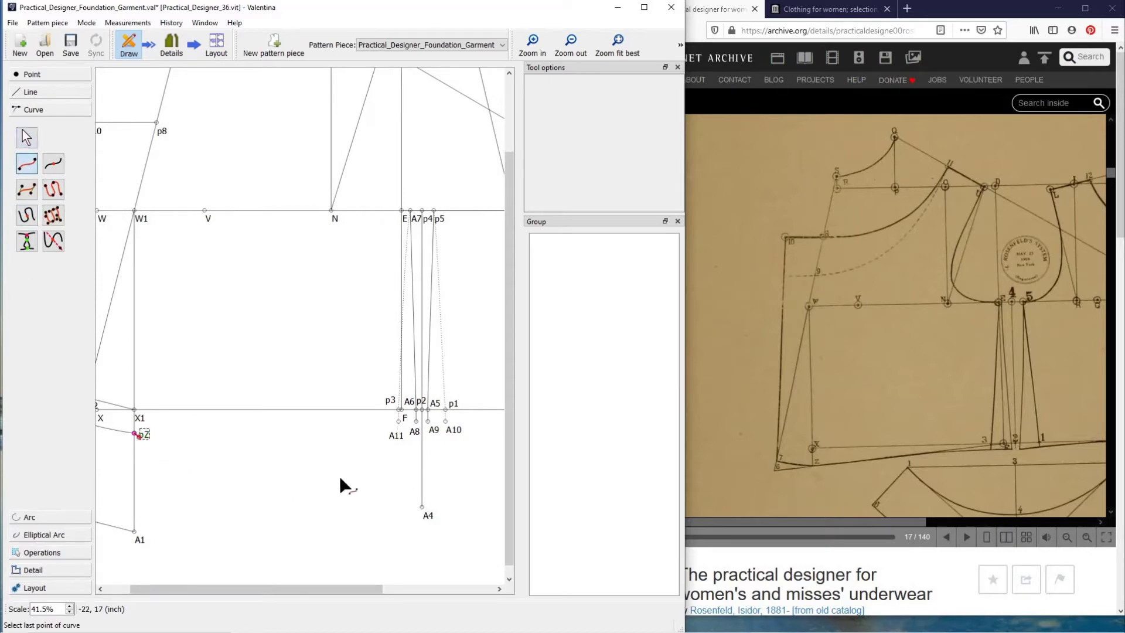
pyautogui.click(399, 427)
pyautogui.moveTo(398, 404); pyautogui.dragTo(339, 428)
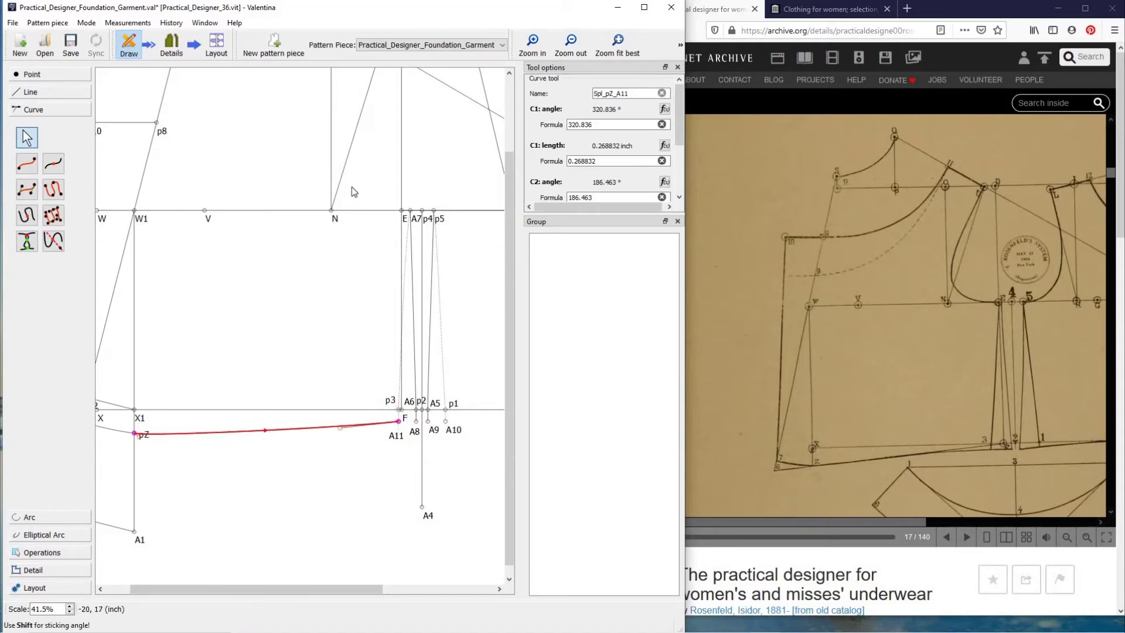
pyautogui.scroll(-3, 588, 159)
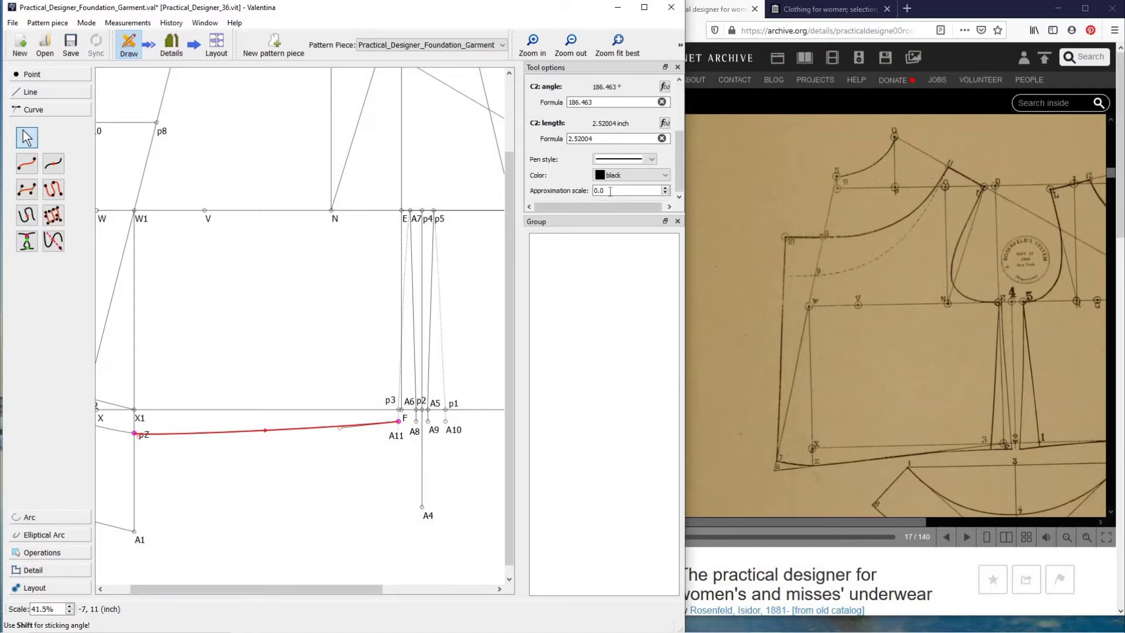
pyautogui.click(615, 160)
pyautogui.click(624, 194)
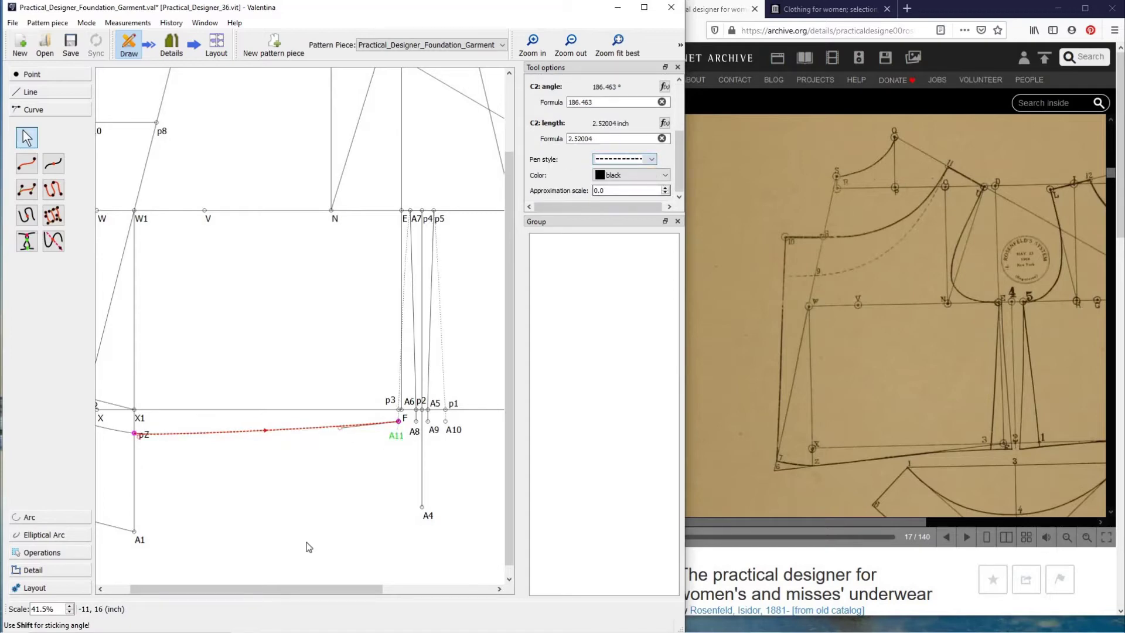
pyautogui.press('Return')
# Step: Draw a solid hem curve from pZ to A8, bowing it slightly downward
pyautogui.click(27, 164)
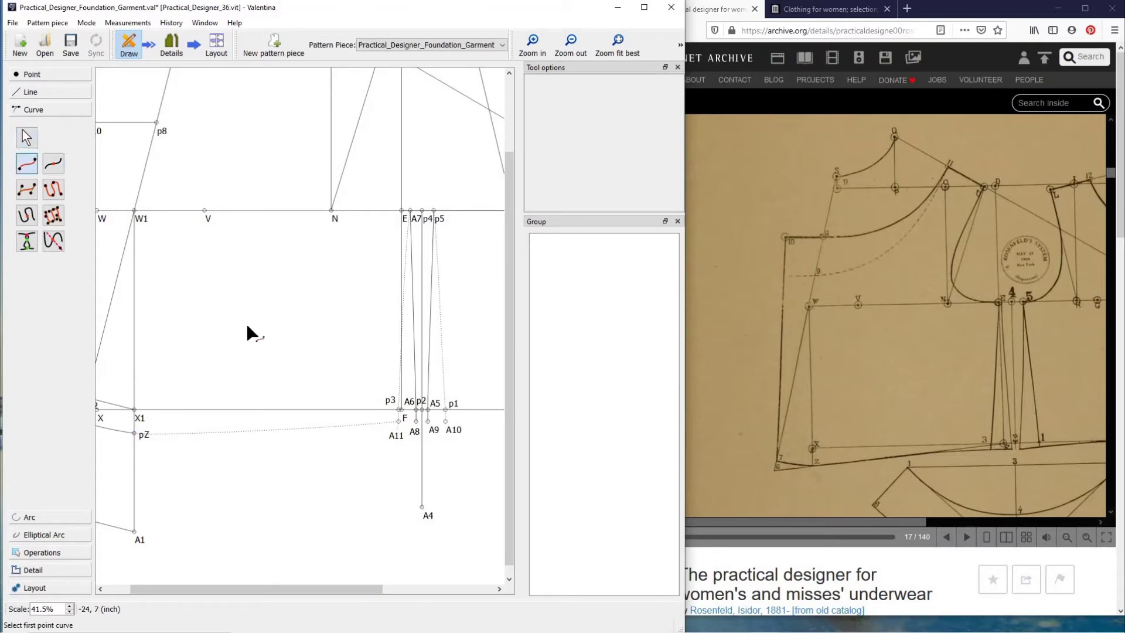
pyautogui.click(136, 434)
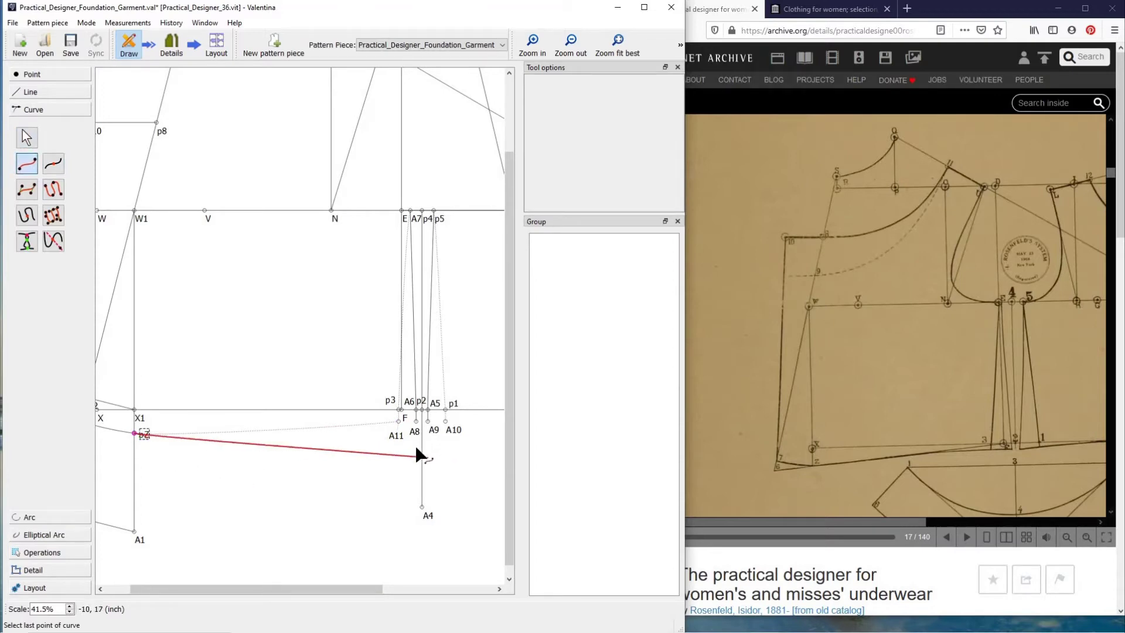
pyautogui.click(416, 437)
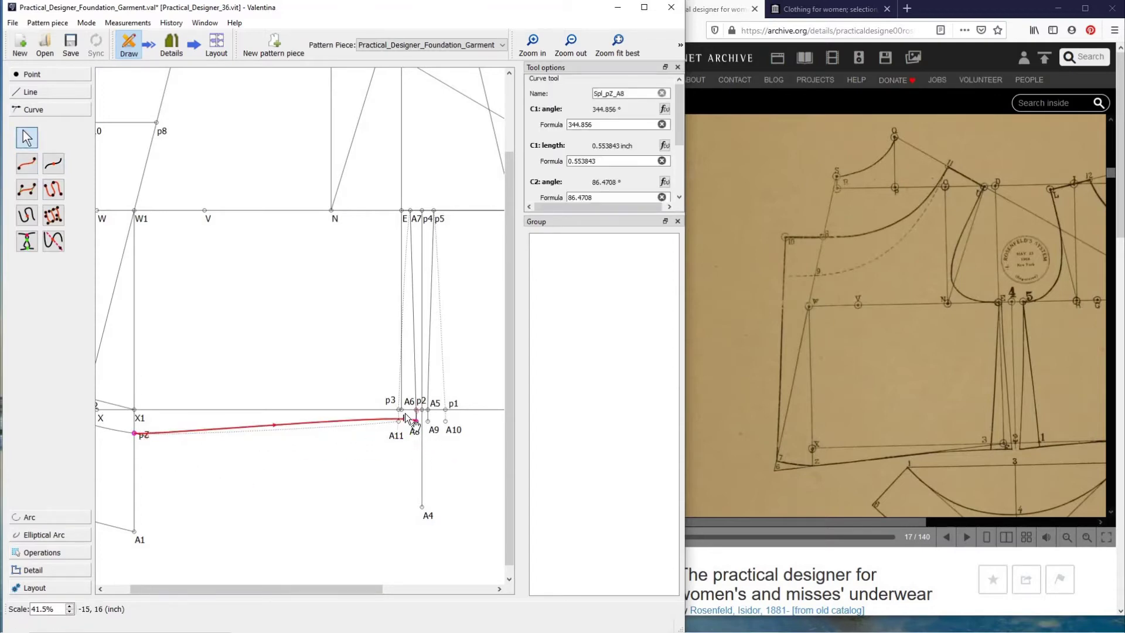
pyautogui.moveTo(396, 432); pyautogui.dragTo(233, 440)
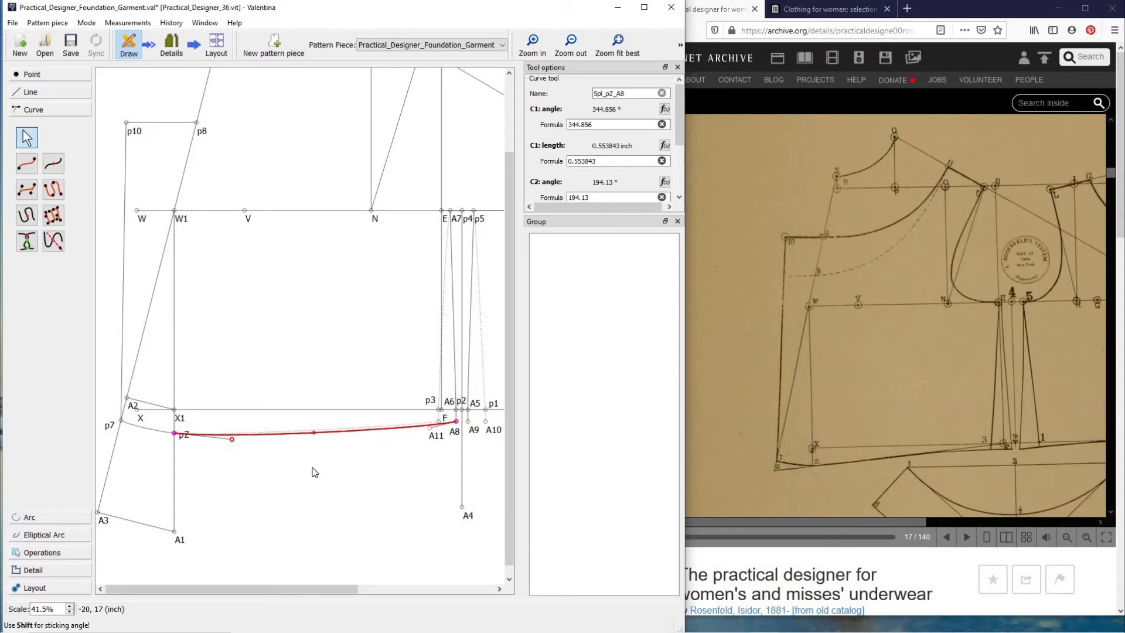
pyautogui.click(342, 508)
# Step: Draw a back hem curve from A10 to M and shape it so it flattens toward M, as in the book diagram
pyautogui.moveTo(317, 589); pyautogui.dragTo(498, 590)
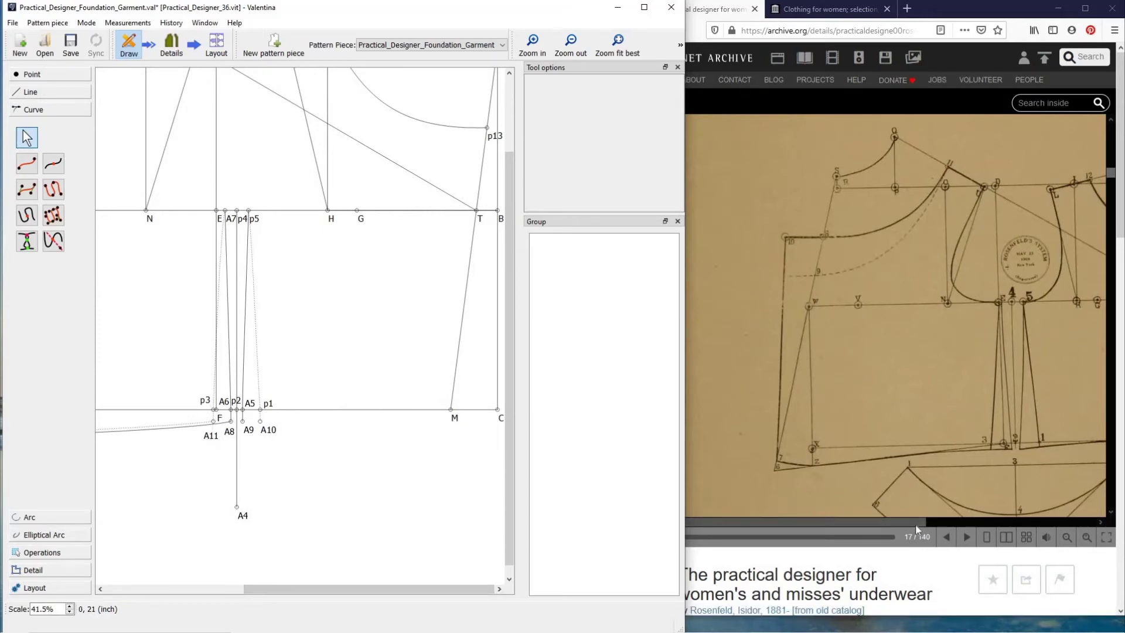
pyautogui.moveTo(896, 520); pyautogui.dragTo(1032, 507)
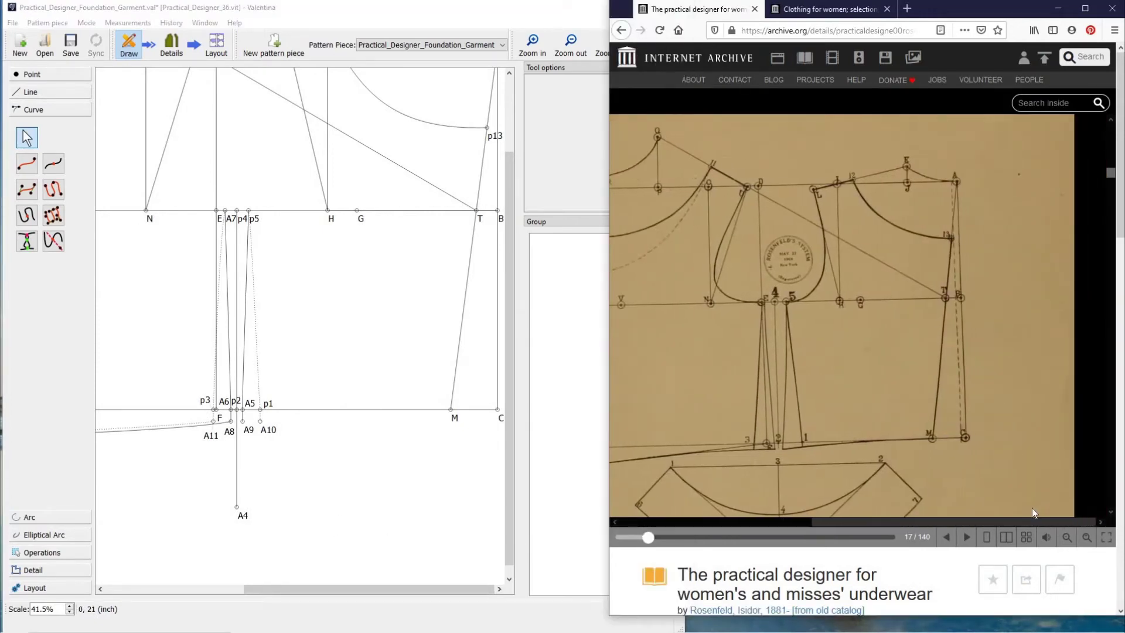
pyautogui.click(27, 164)
pyautogui.click(265, 431)
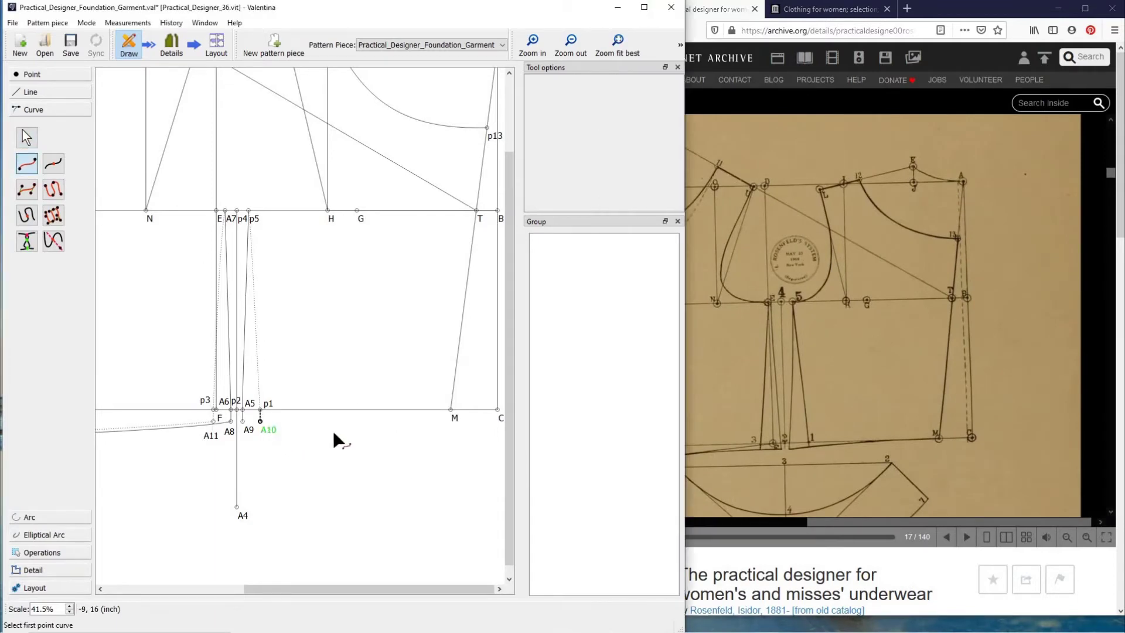
pyautogui.click(453, 418)
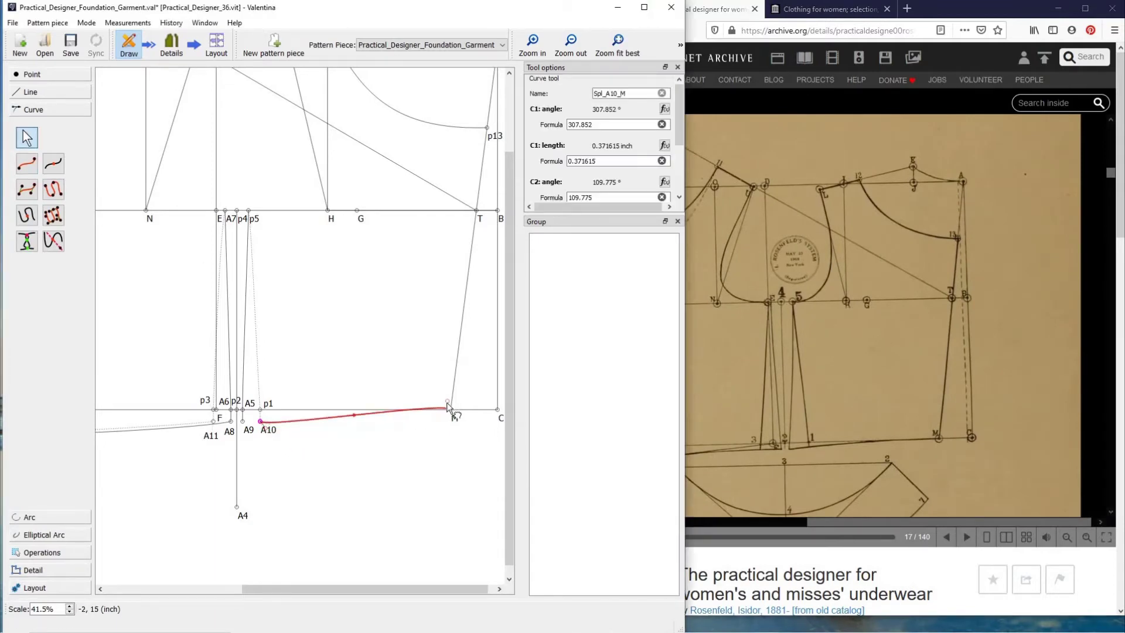
pyautogui.moveTo(395, 416); pyautogui.dragTo(395, 415)
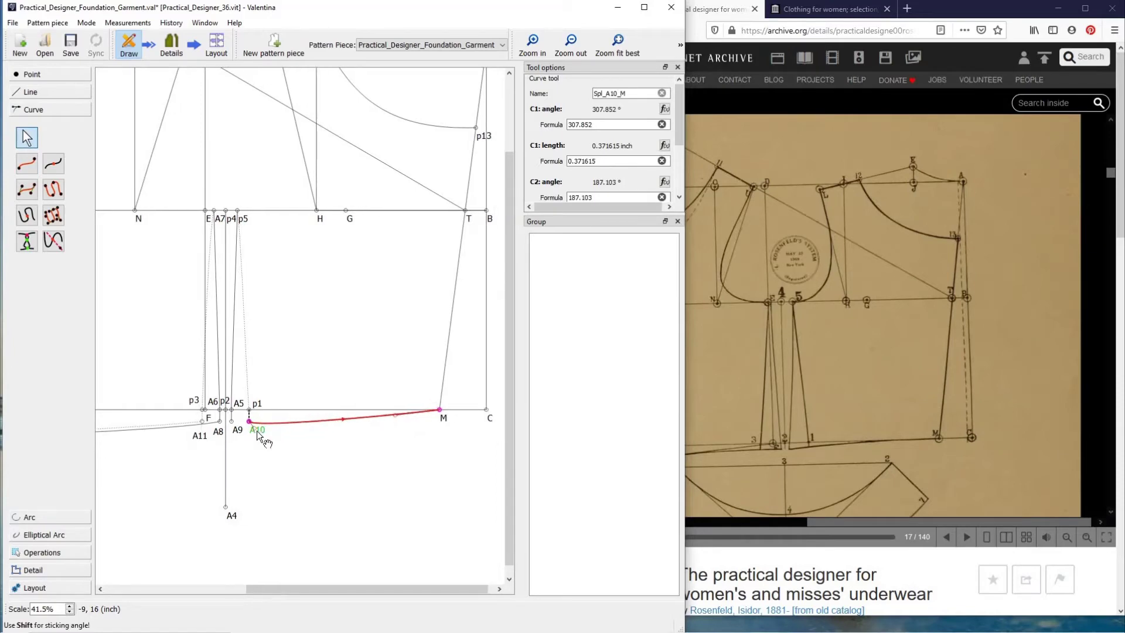
pyautogui.moveTo(259, 426); pyautogui.dragTo(279, 418)
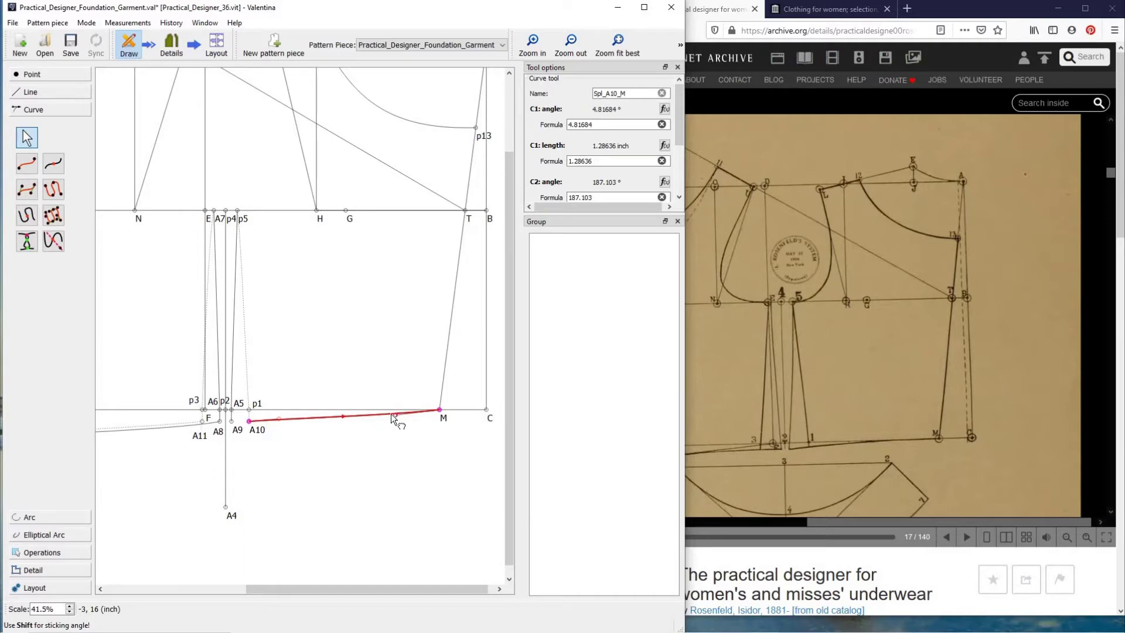
pyautogui.moveTo(392, 414); pyautogui.dragTo(339, 407)
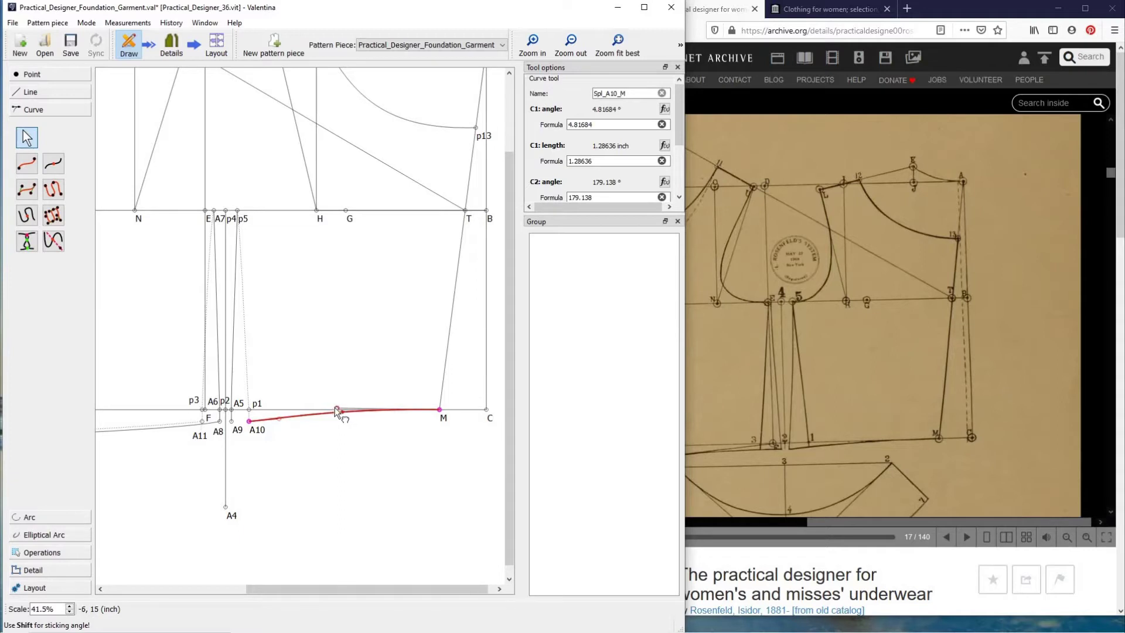
pyautogui.moveTo(335, 406); pyautogui.dragTo(333, 407)
# Step: Give the hem curve between A10 and M a dotted line style and the color black
pyautogui.scroll(-3, 615, 167)
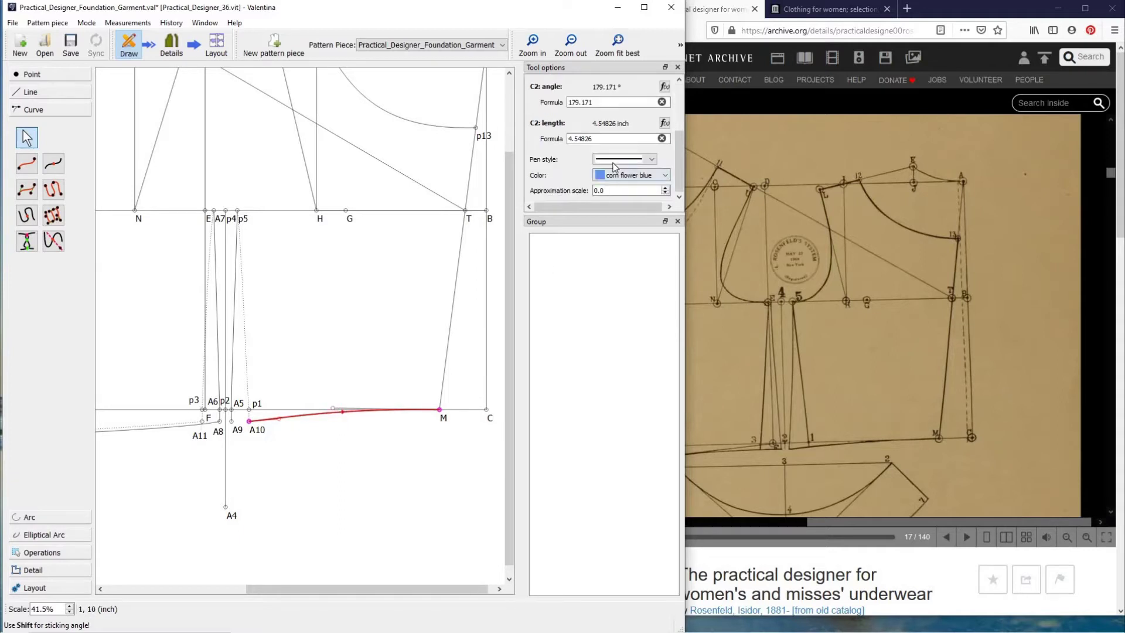
pyautogui.click(624, 158)
pyautogui.click(621, 177)
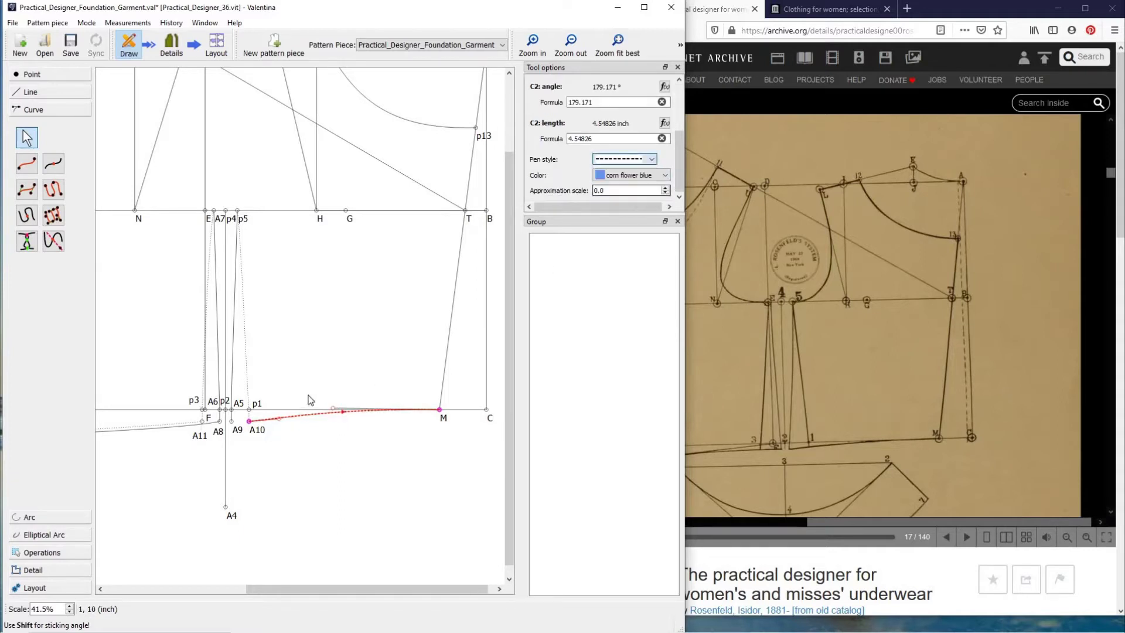
pyautogui.click(327, 448)
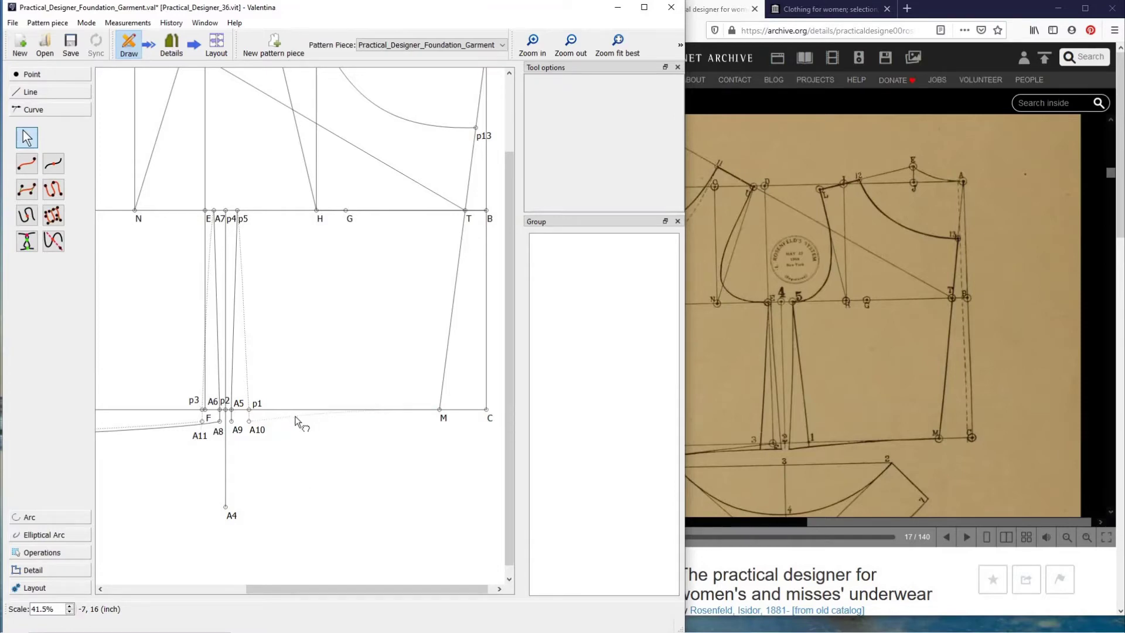
pyautogui.click(297, 419)
pyautogui.scroll(-3, 612, 176)
pyautogui.click(613, 175)
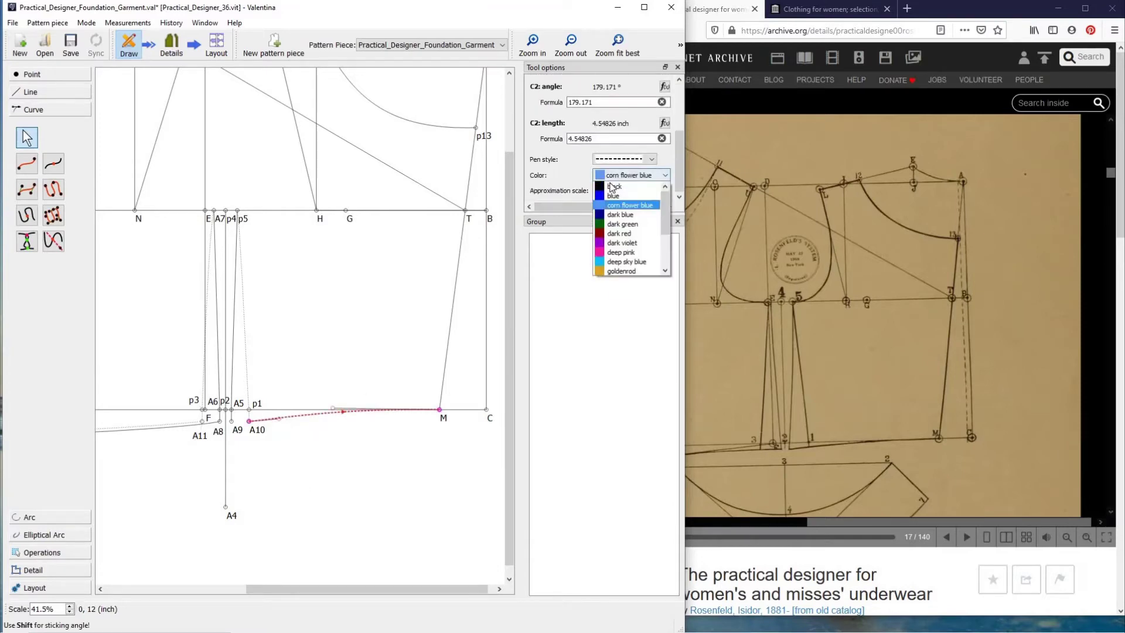
pyautogui.click(613, 187)
pyautogui.click(373, 325)
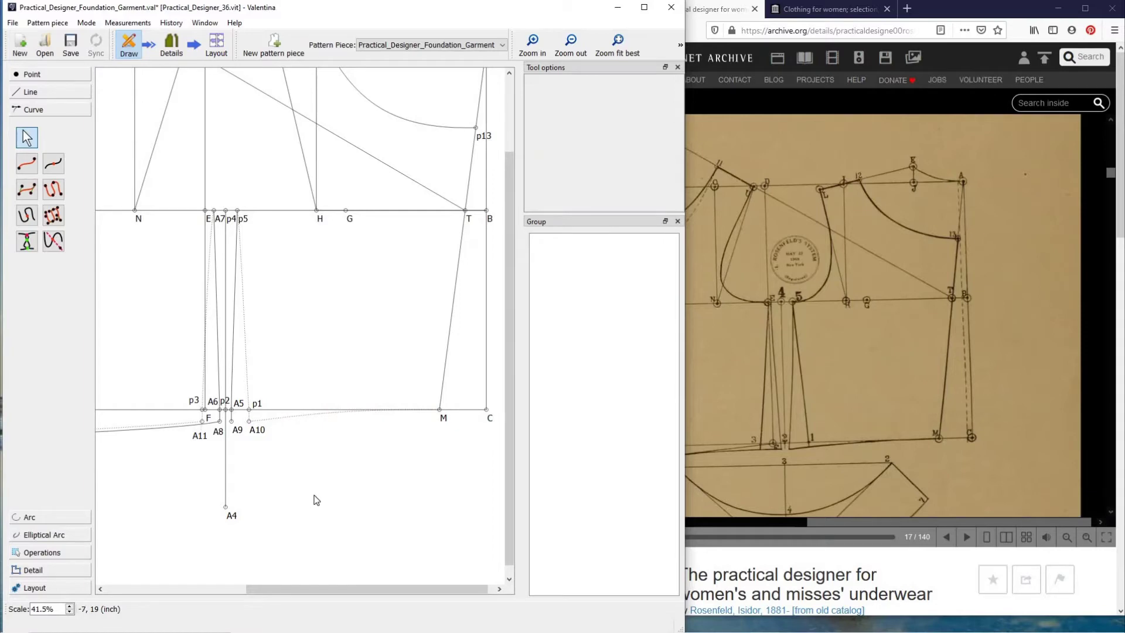
# Step: Draw a solid back hem curve from A9 to M, shaped as a gentle rise that levels out at M
pyautogui.click(26, 164)
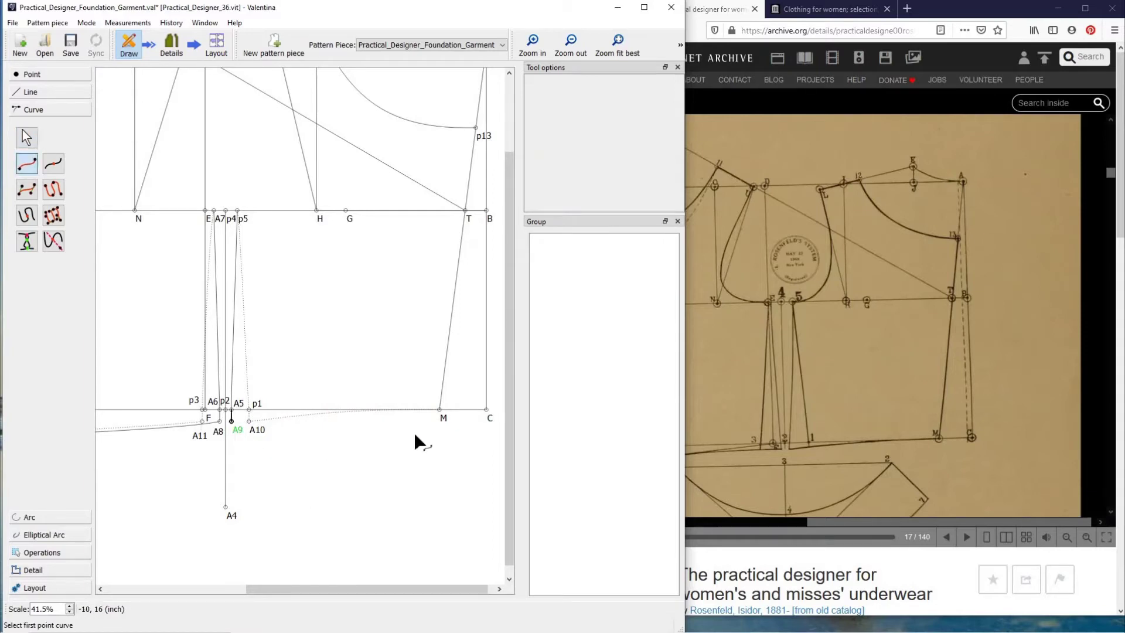
pyautogui.click(440, 410)
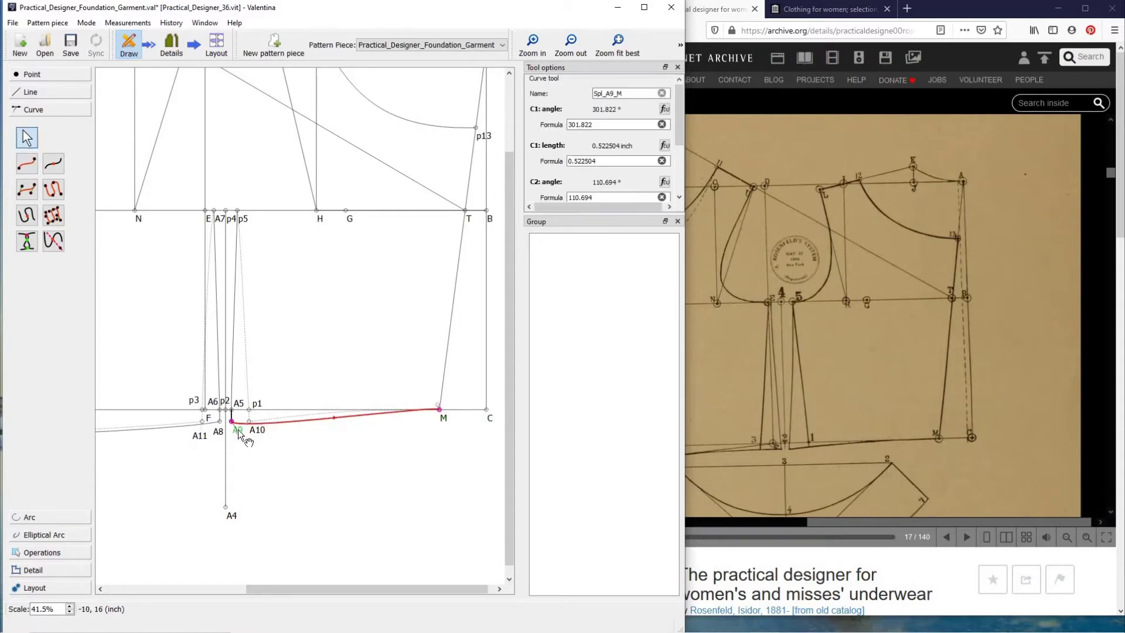
pyautogui.moveTo(238, 432); pyautogui.dragTo(247, 421)
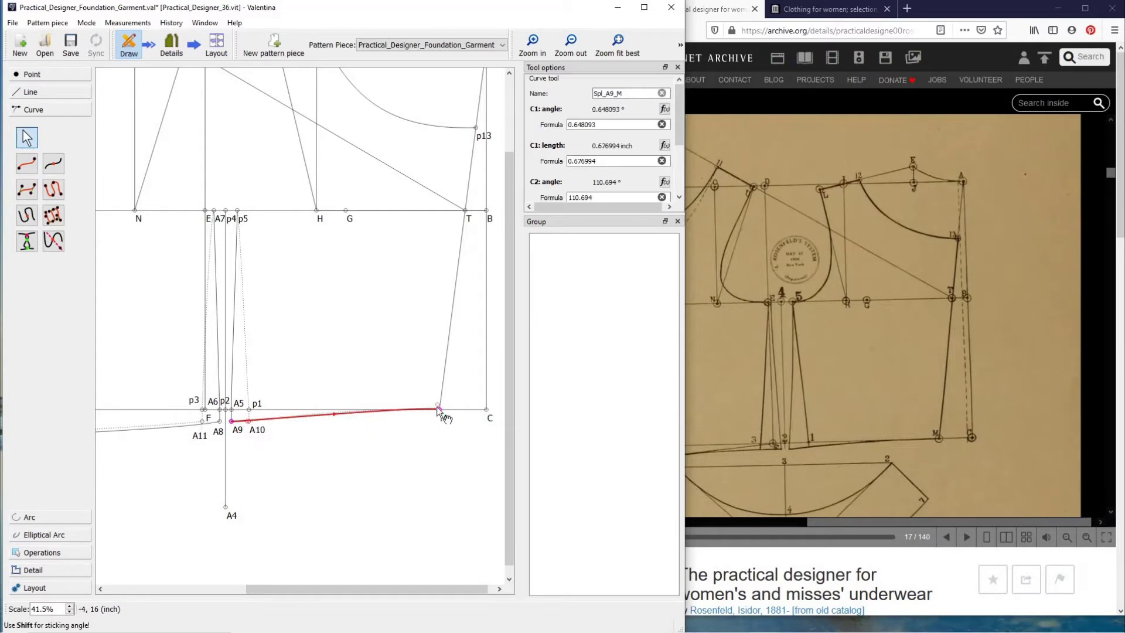
pyautogui.moveTo(438, 409); pyautogui.dragTo(370, 410)
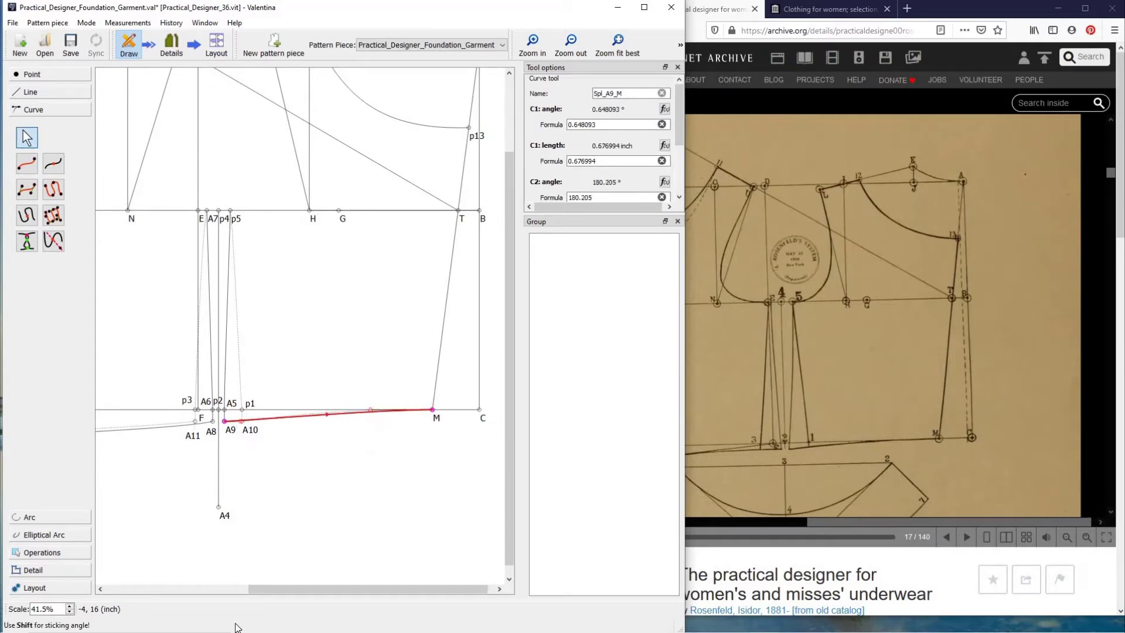
pyautogui.press('Return')
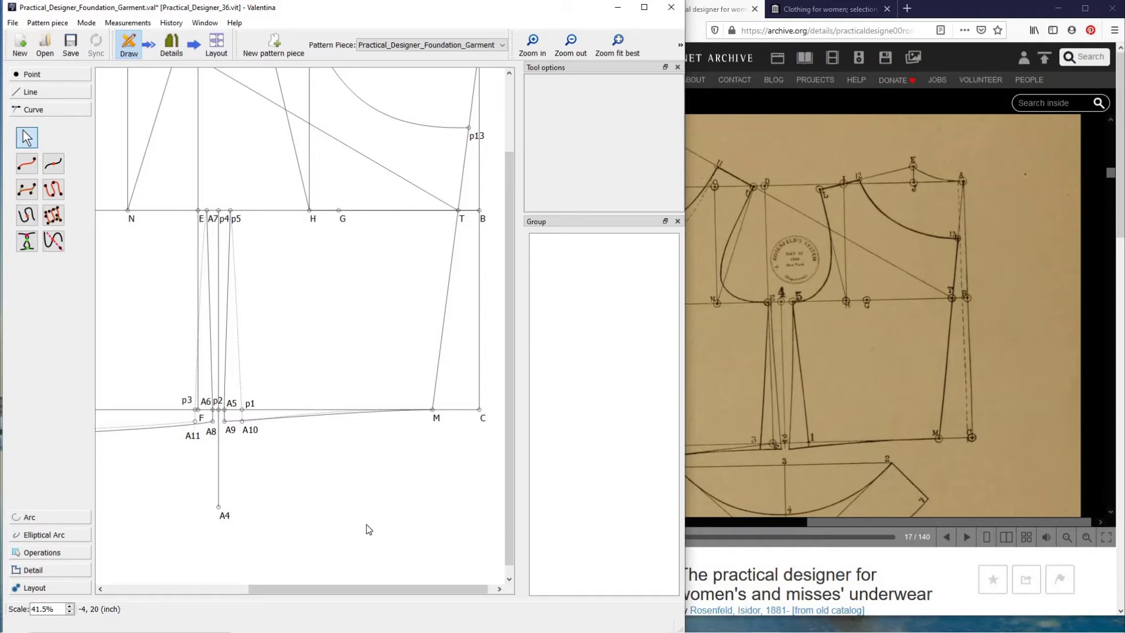
# Step: Draw the front armhole curve from U to A7, scooping down past N and meeting the chest line almost level
pyautogui.click(617, 44)
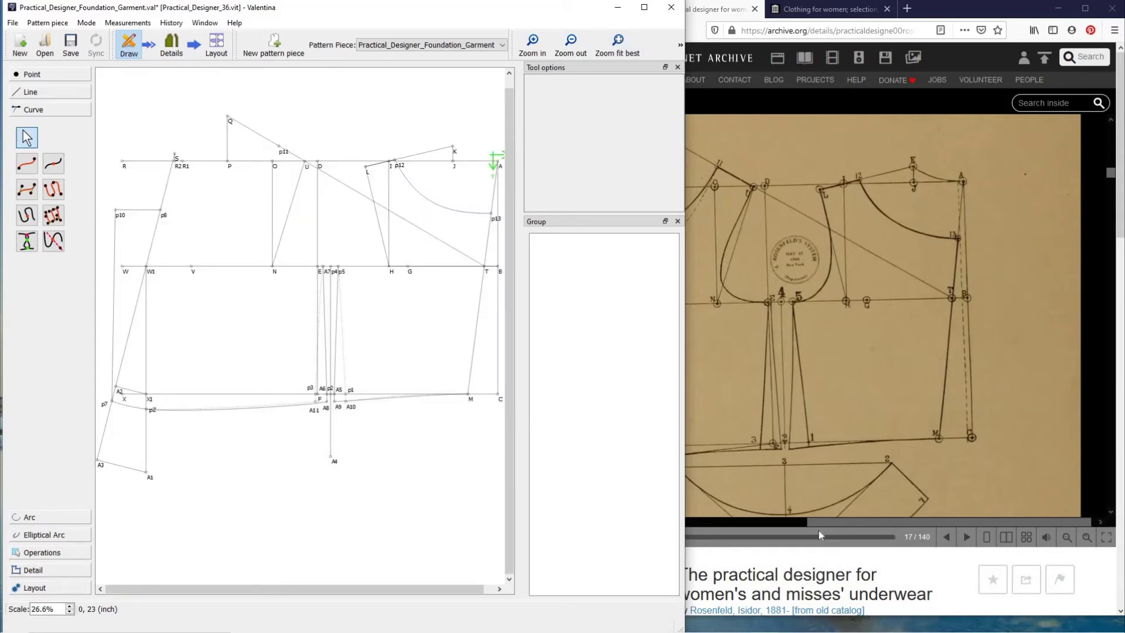
pyautogui.moveTo(860, 518); pyautogui.dragTo(743, 525)
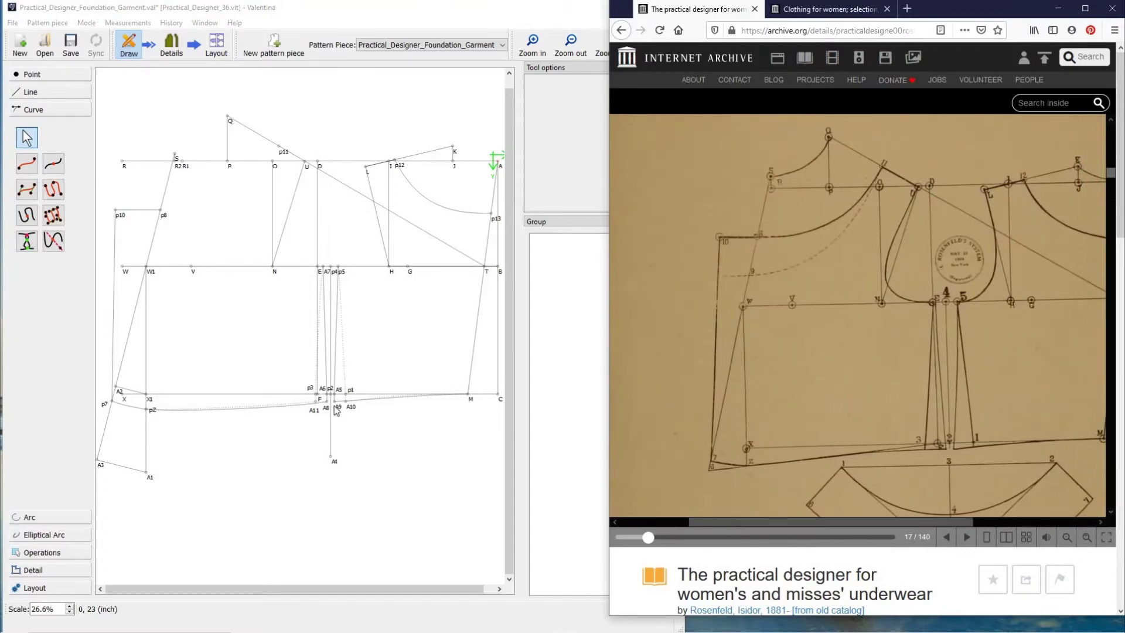
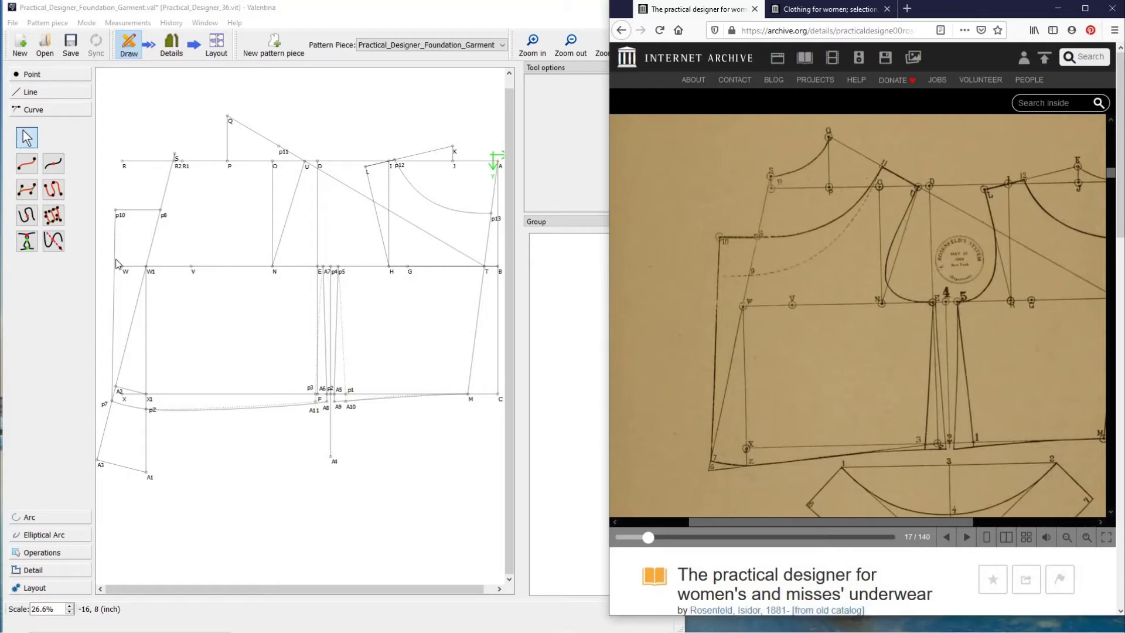
pyautogui.click(26, 164)
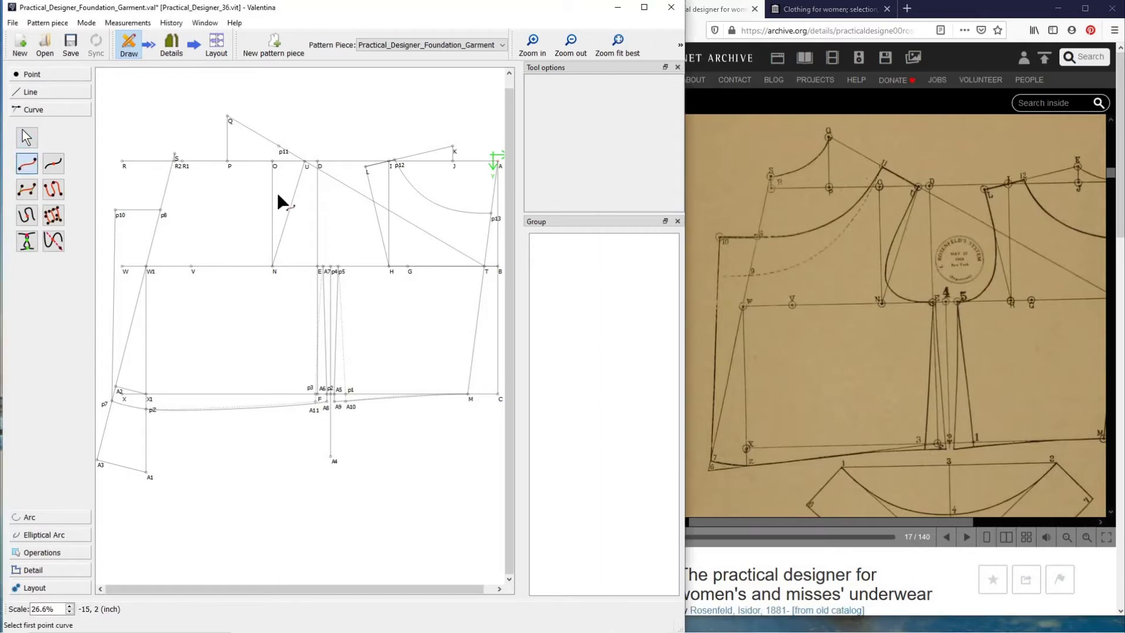
pyautogui.click(306, 163)
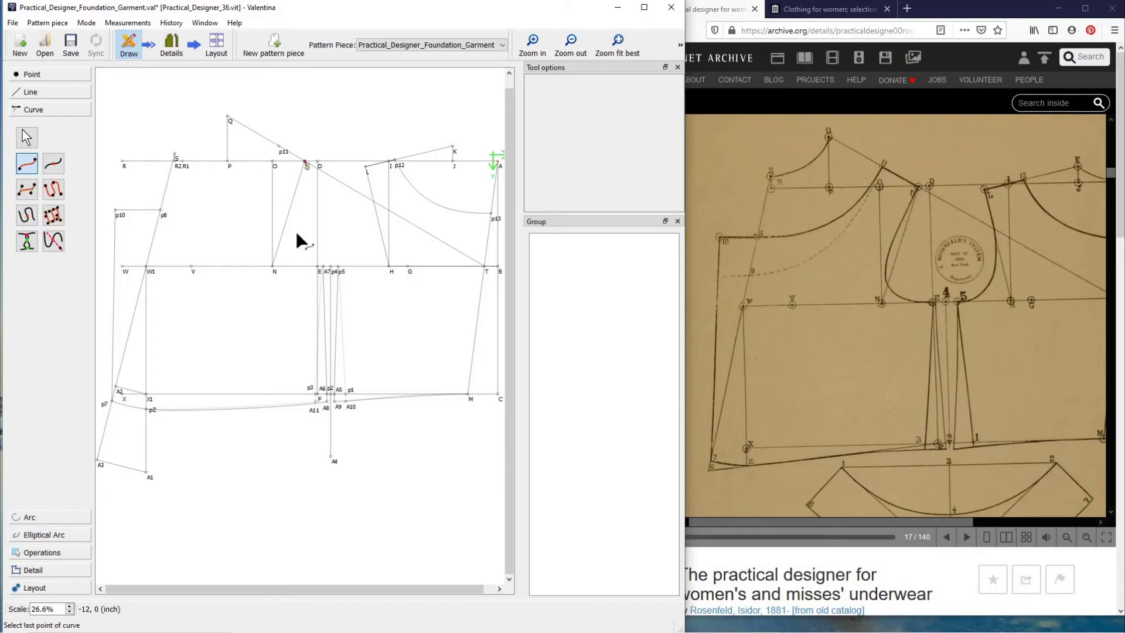
pyautogui.click(326, 269)
pyautogui.moveTo(318, 238); pyautogui.dragTo(284, 199)
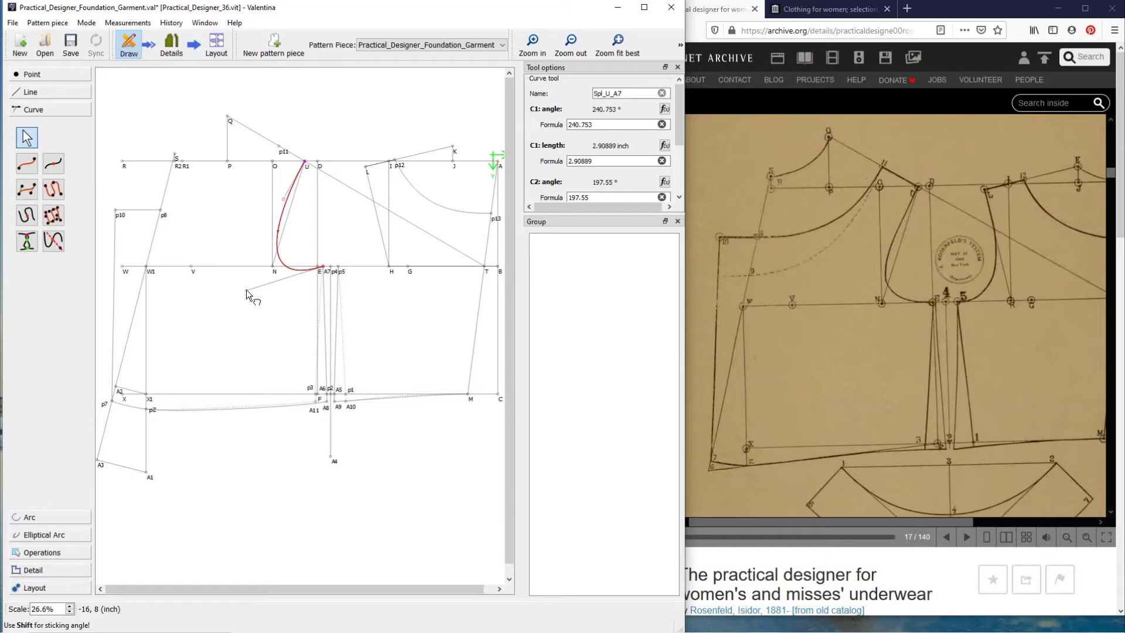
pyautogui.moveTo(246, 290); pyautogui.dragTo(247, 269)
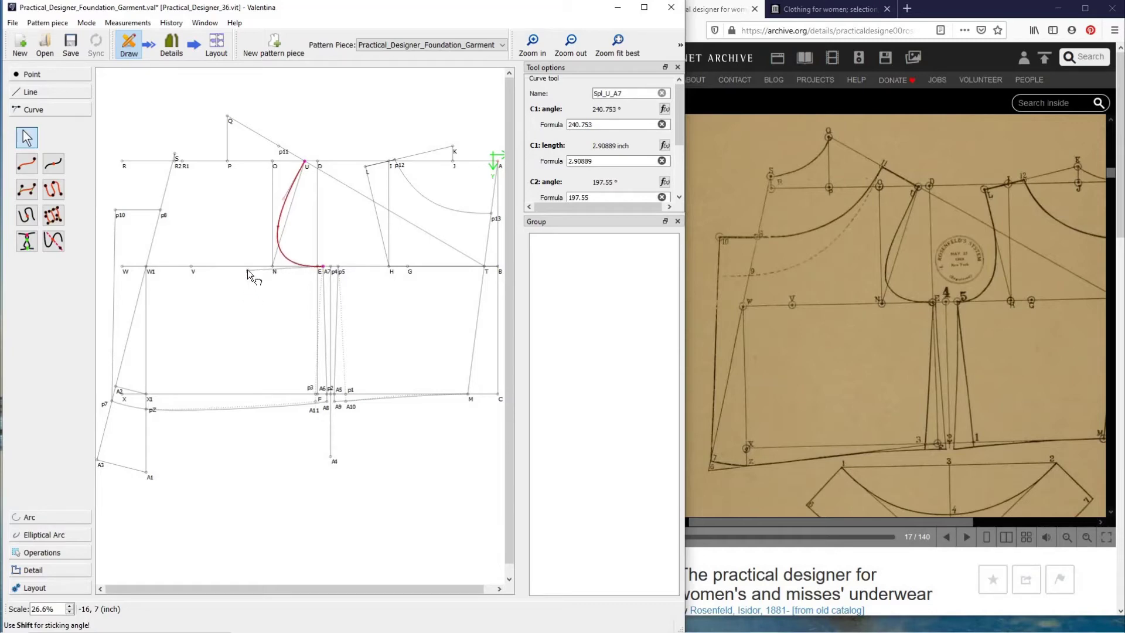
pyautogui.press('Return')
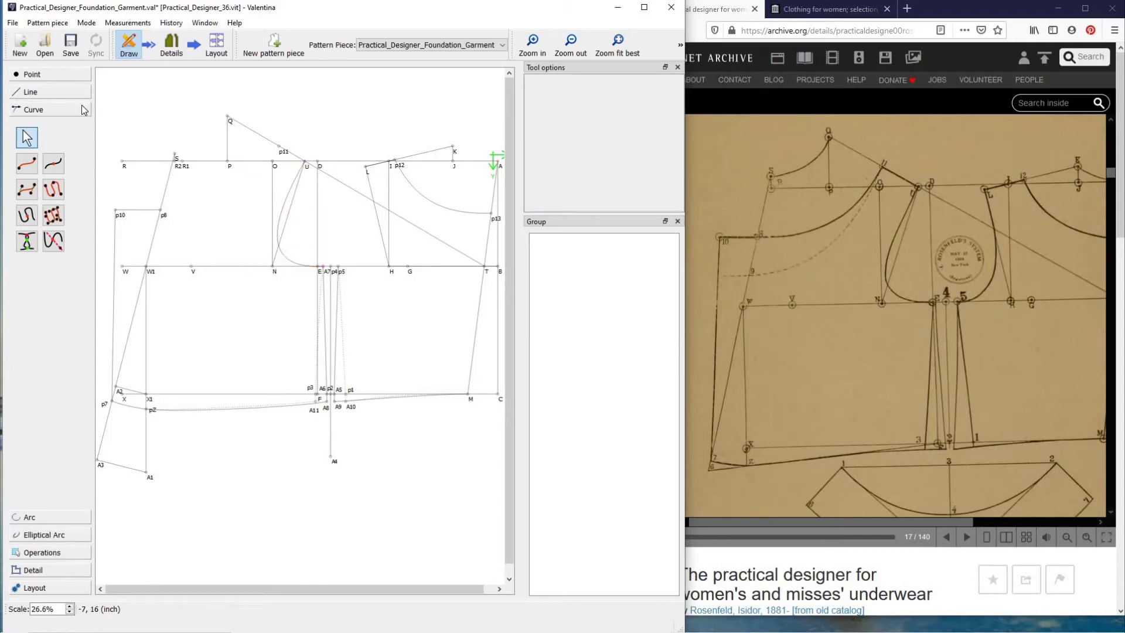
# Step: Draw the front neckline curve from p8 to p11, leaving p8 nearly level and sweeping up to the shoulder as in the book diagram
pyautogui.click(27, 164)
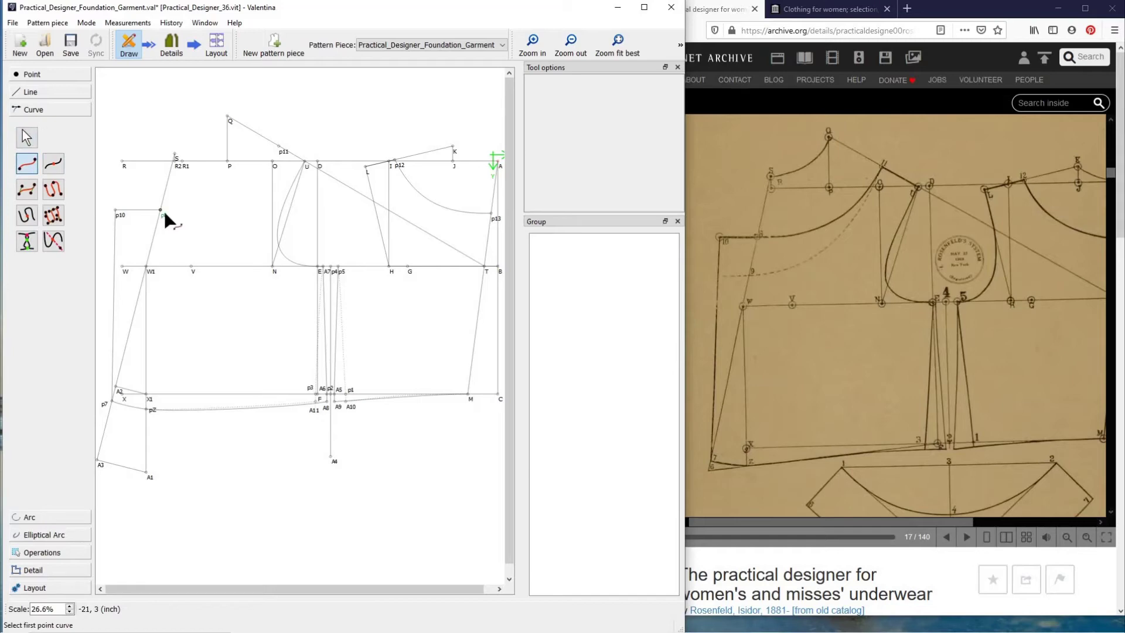
pyautogui.click(161, 211)
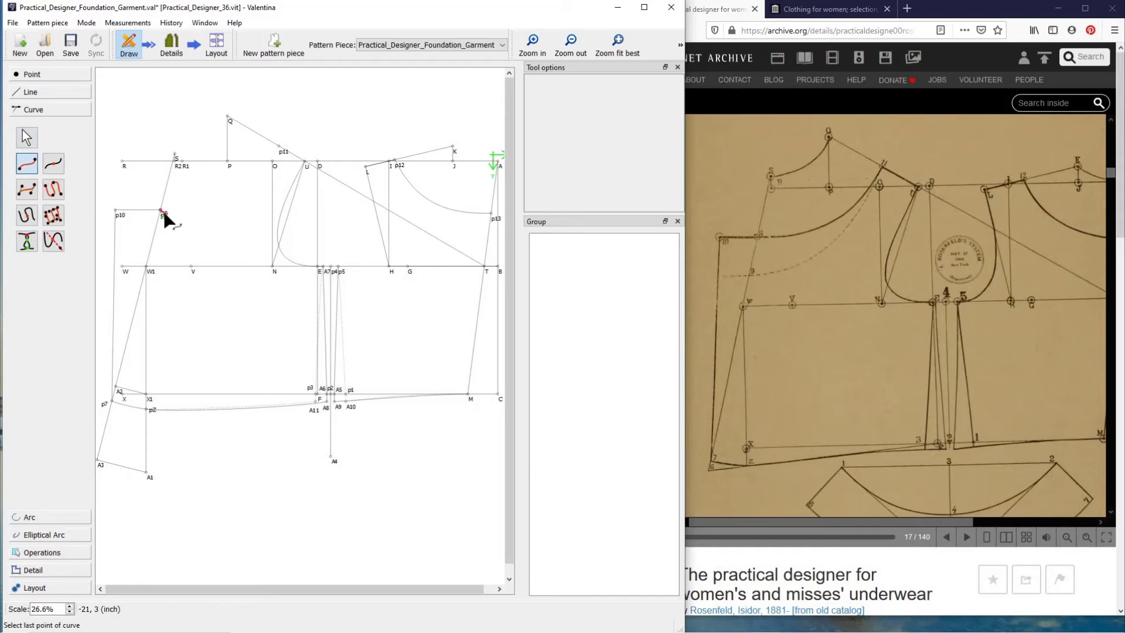
pyautogui.click(276, 144)
pyautogui.moveTo(262, 149); pyautogui.dragTo(254, 202)
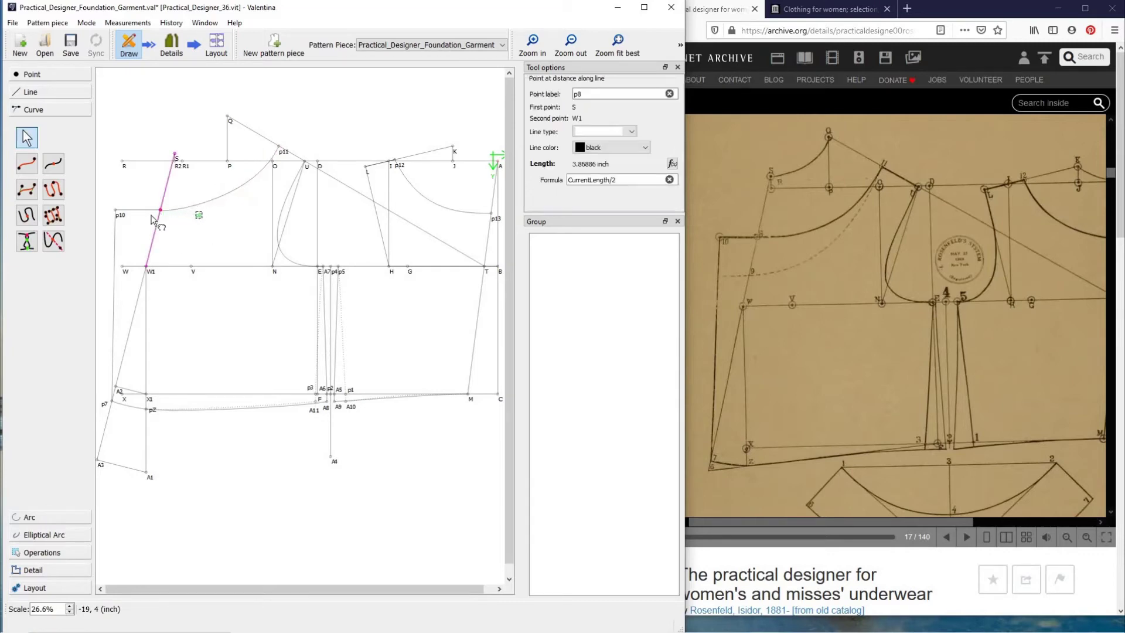
pyautogui.press('Return')
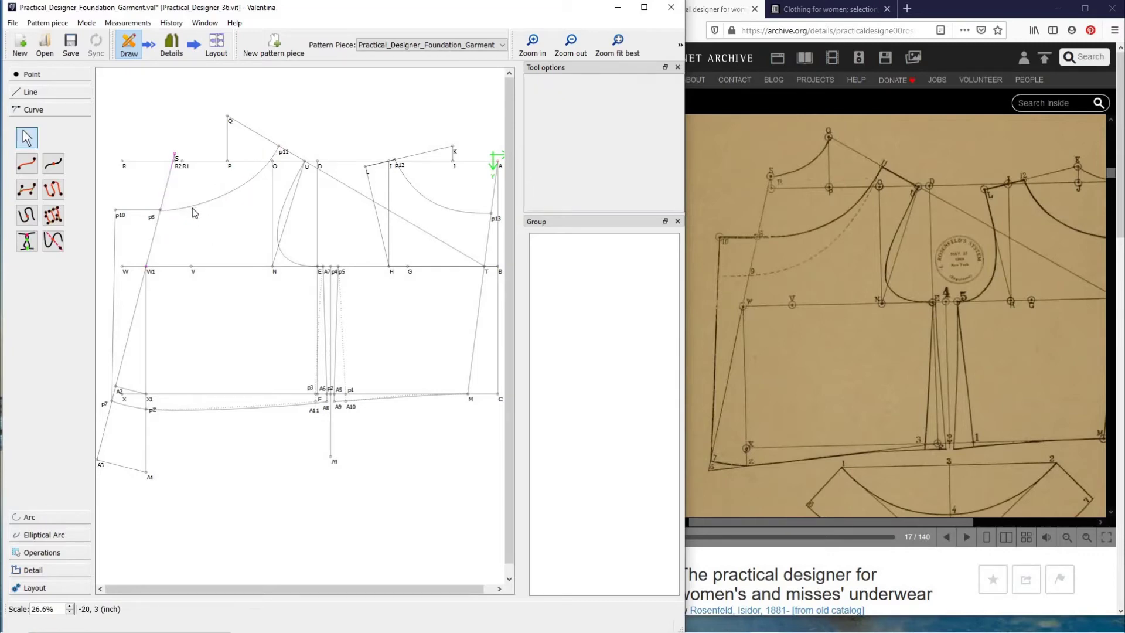
pyautogui.click(193, 206)
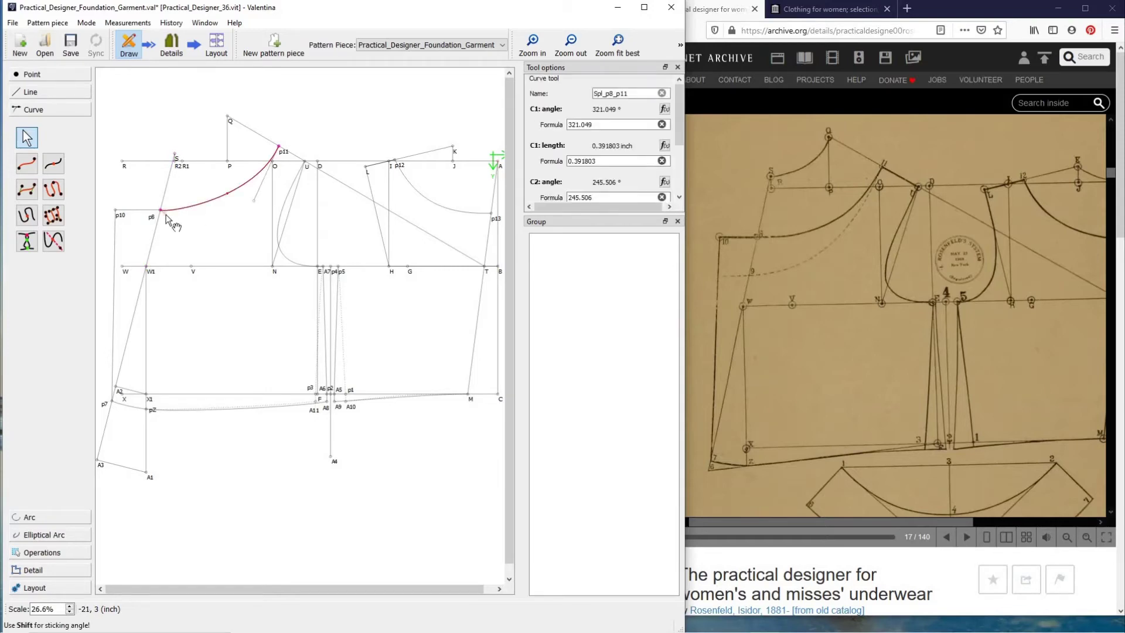
pyautogui.moveTo(183, 214); pyautogui.dragTo(191, 214)
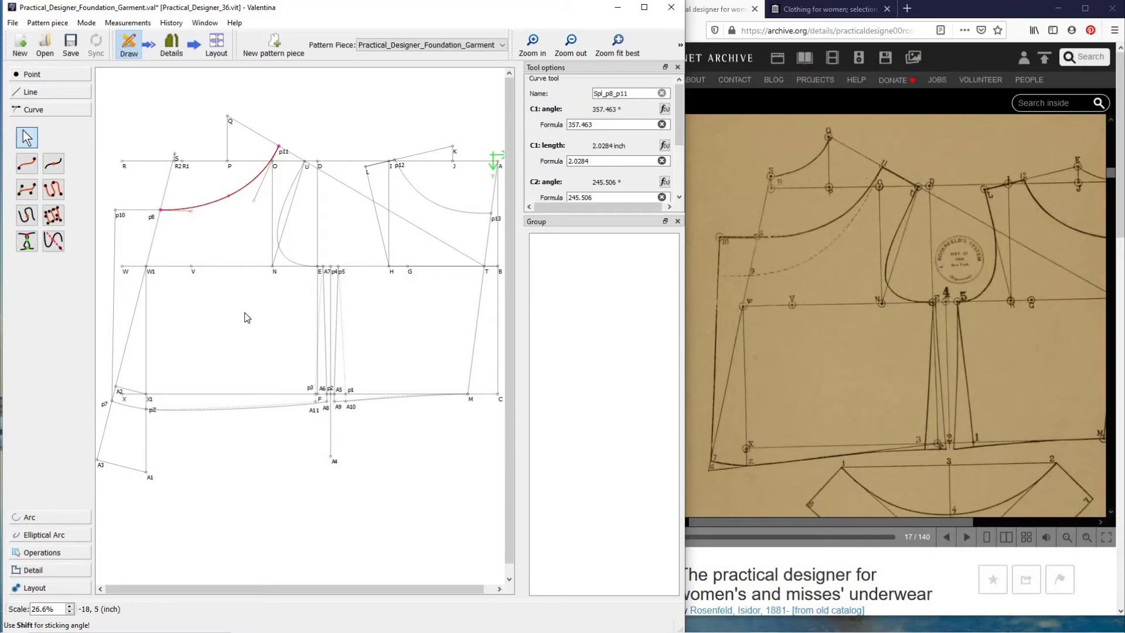
pyautogui.click(298, 414)
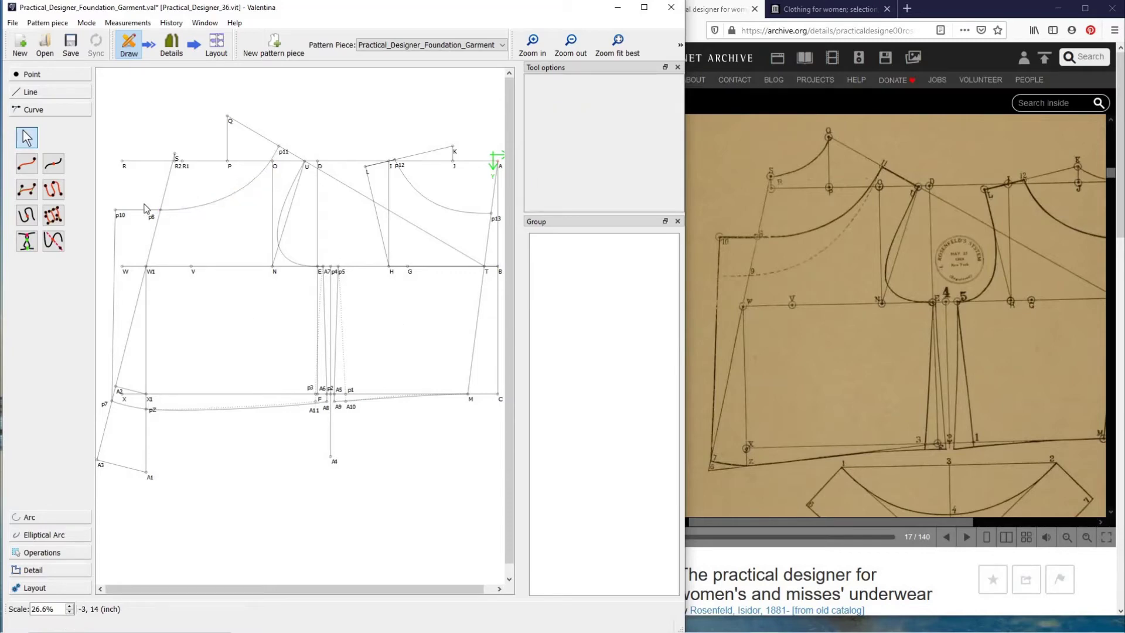
# Step: Draw the back armhole curve from L to p5, bowing toward H and meeting the chest line almost level
pyautogui.click(26, 163)
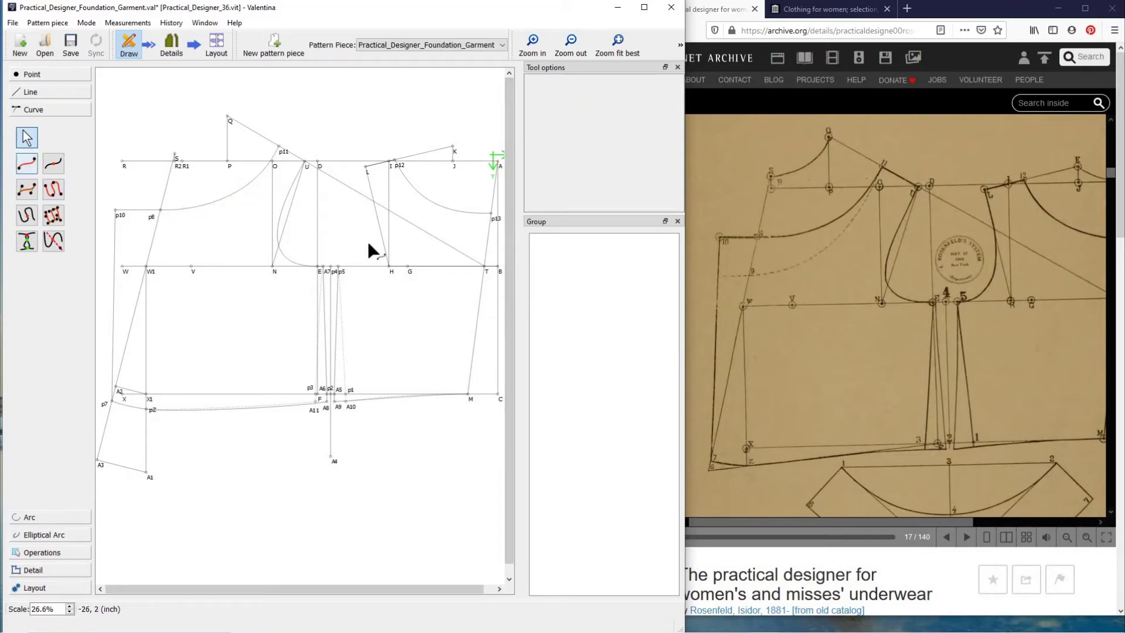
pyautogui.click(366, 167)
pyautogui.click(339, 267)
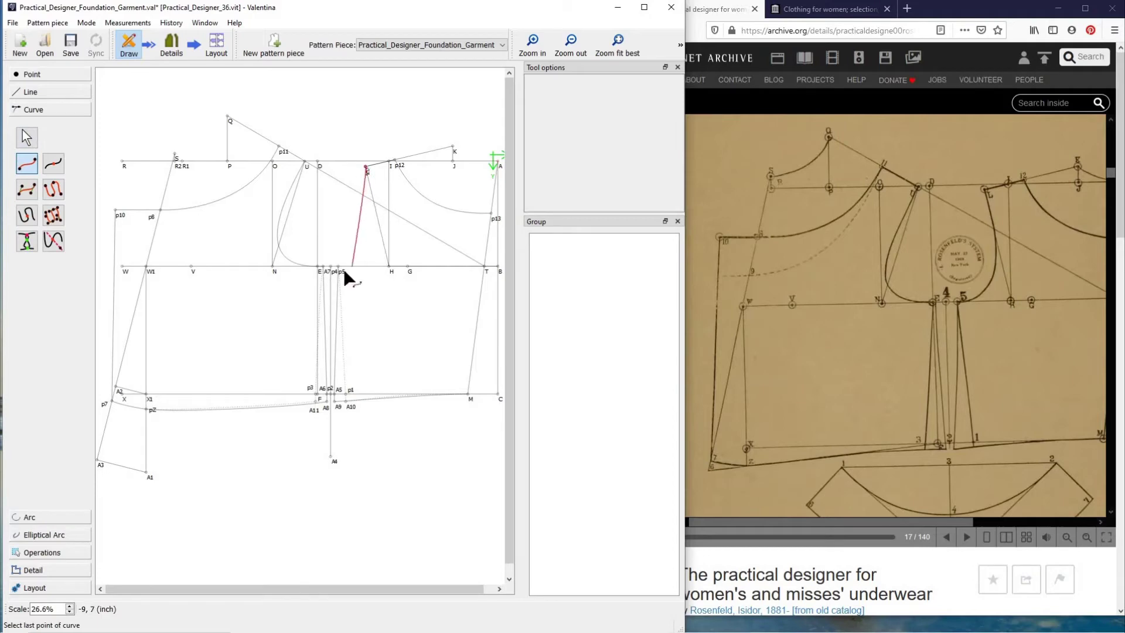
pyautogui.moveTo(331, 262); pyautogui.dragTo(378, 272)
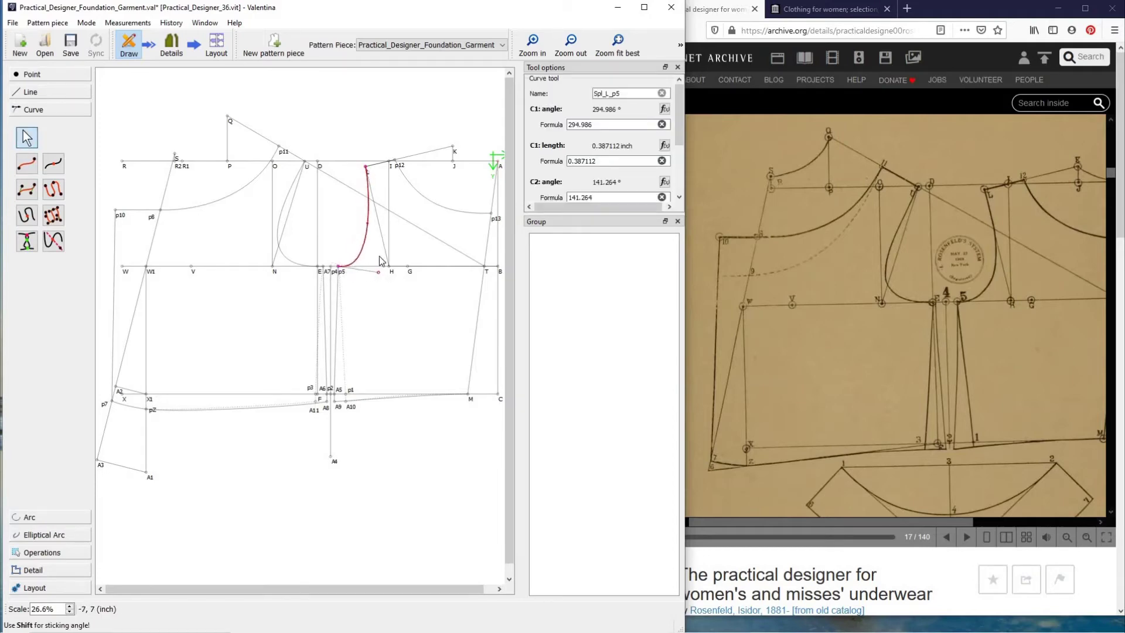
pyautogui.moveTo(368, 172); pyautogui.dragTo(391, 269)
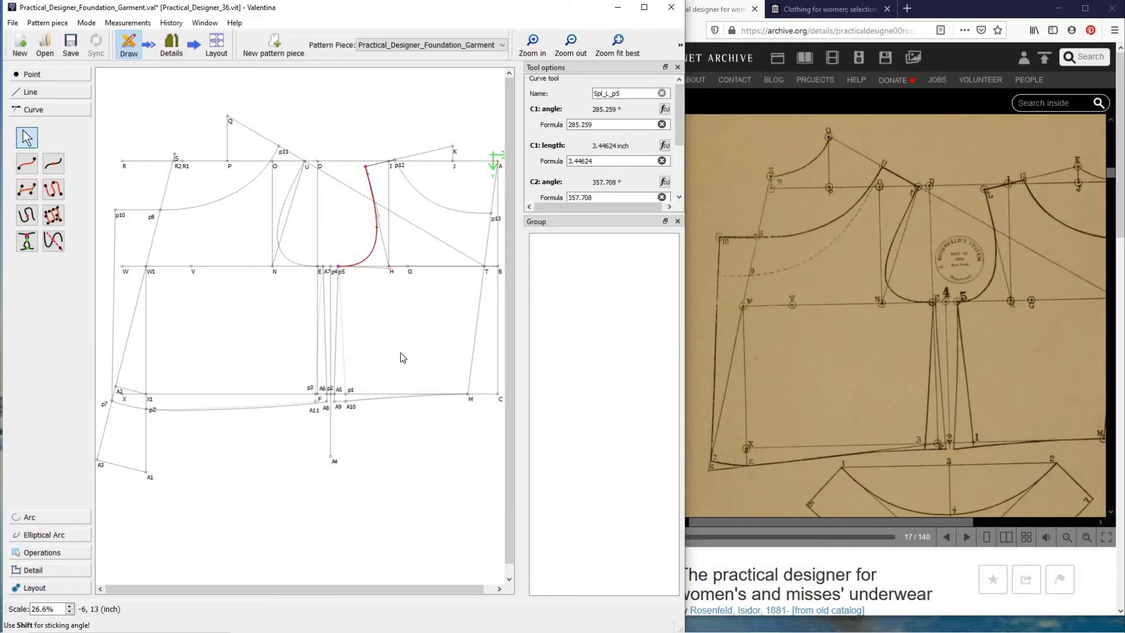
pyautogui.click(400, 353)
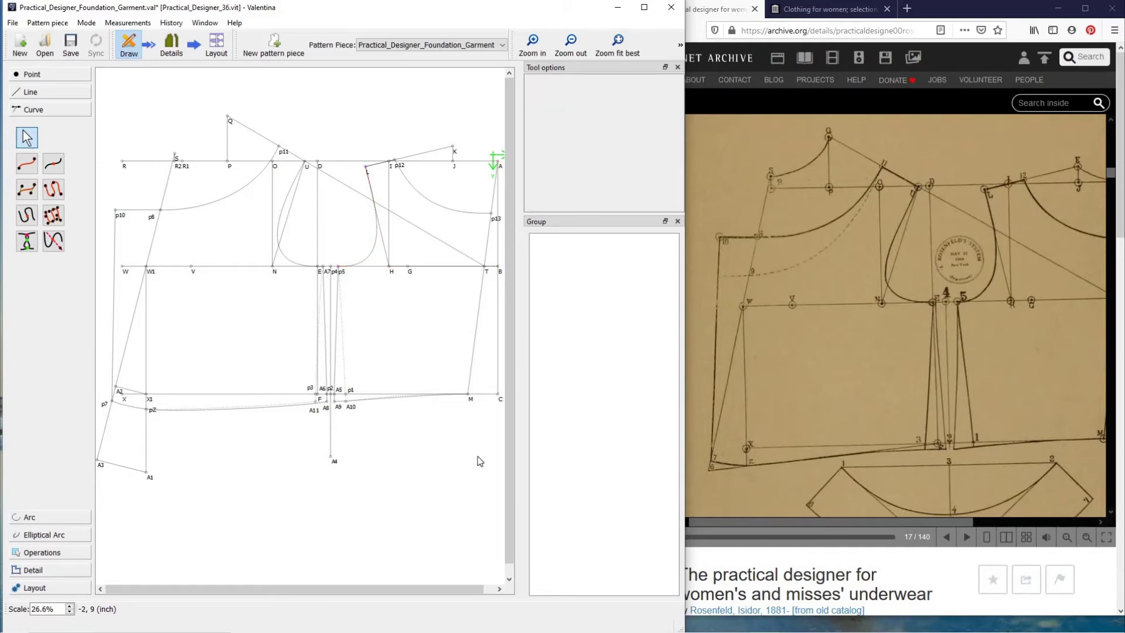
# Step: Check the centre back in the book diagram and place a point 0.5 inch from C along the line toward M
pyautogui.click(902, 509)
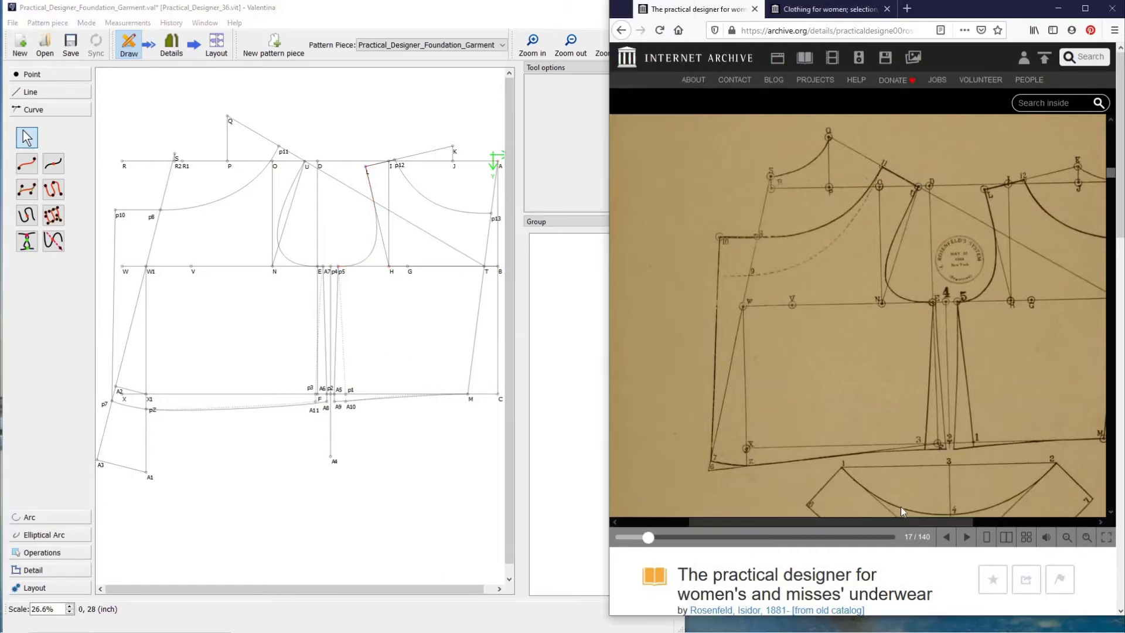
pyautogui.hscroll(3, 997, 420)
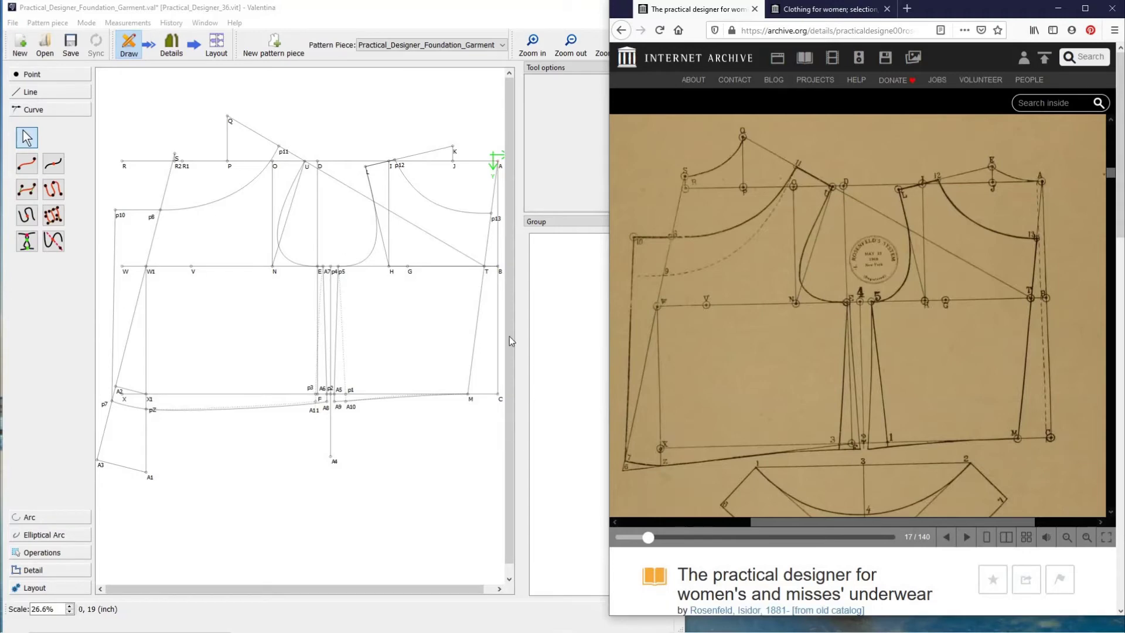
pyautogui.click(36, 75)
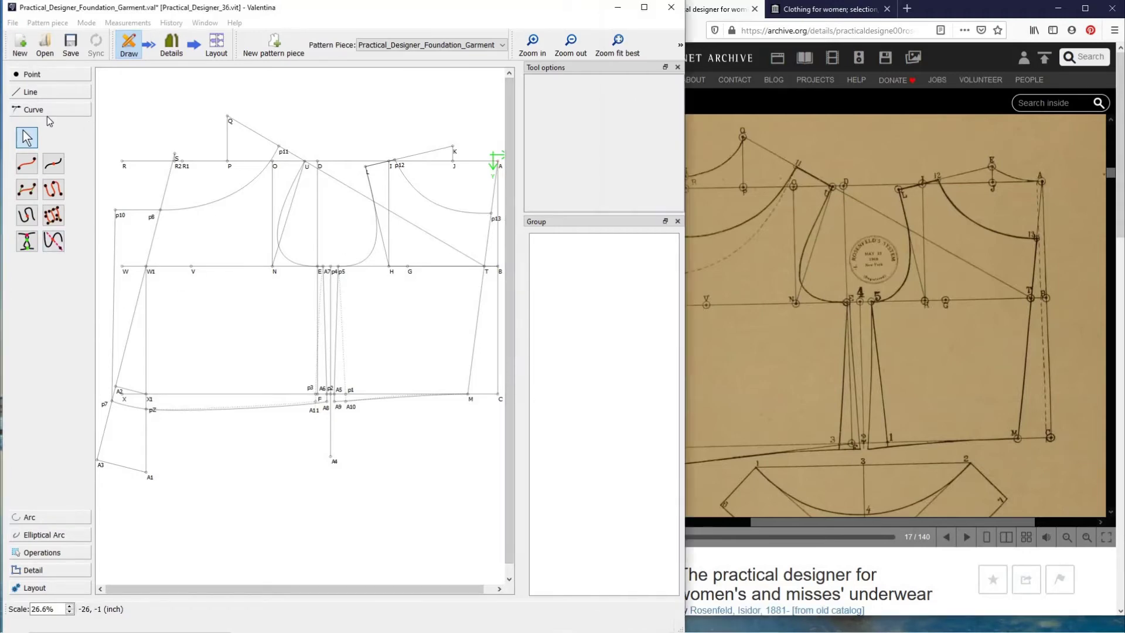
pyautogui.click(53, 127)
pyautogui.click(499, 395)
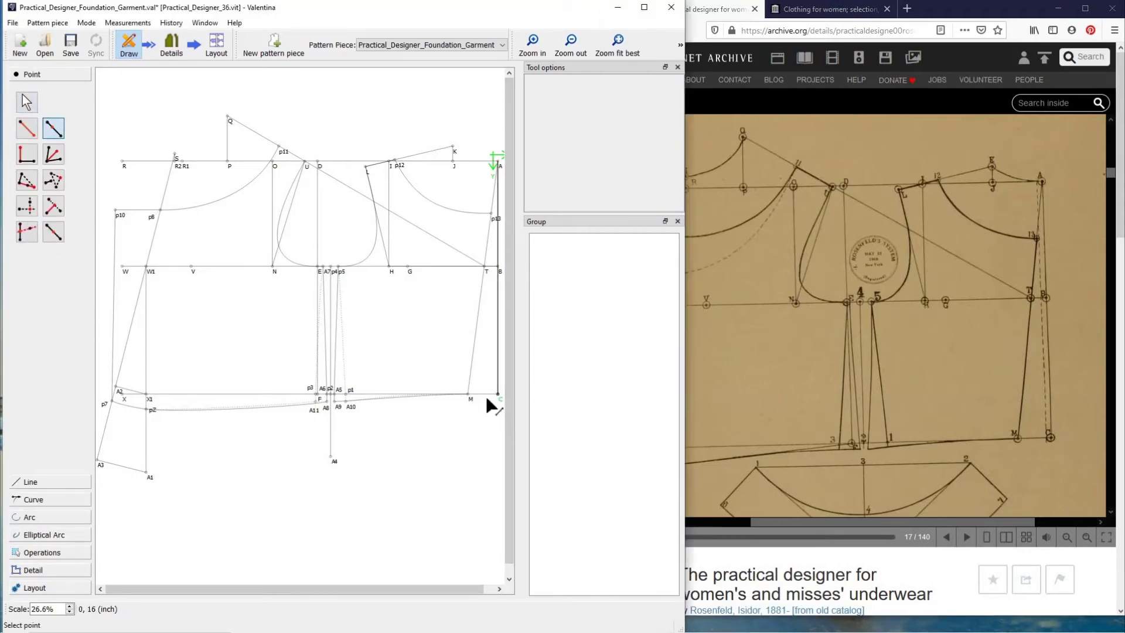
pyautogui.click(470, 395)
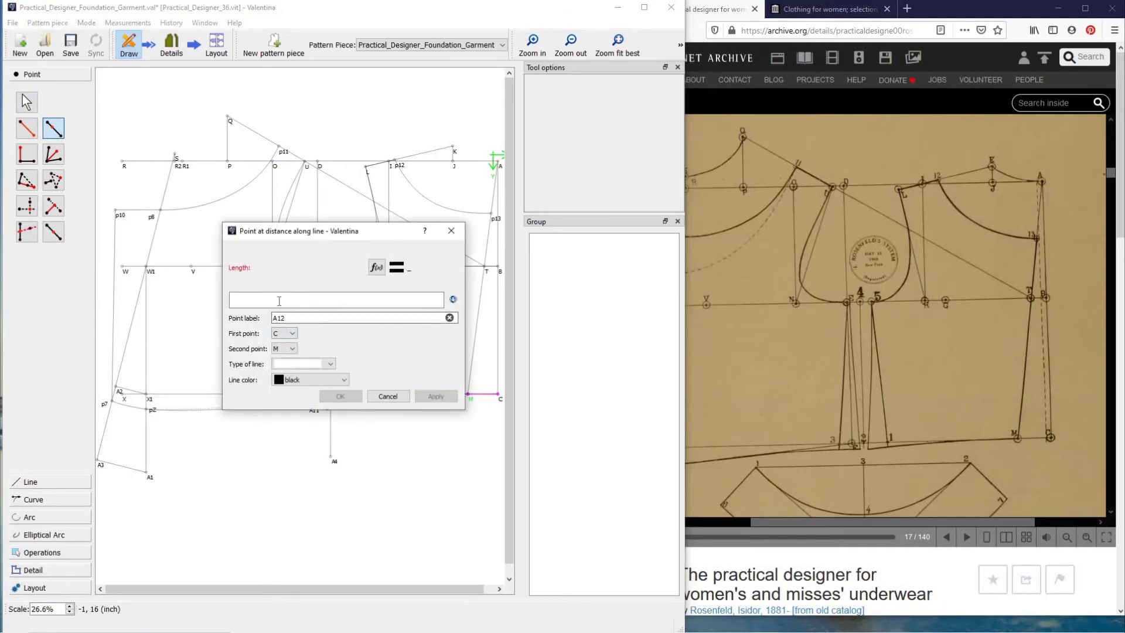
pyautogui.click(279, 300)
pyautogui.write('.')
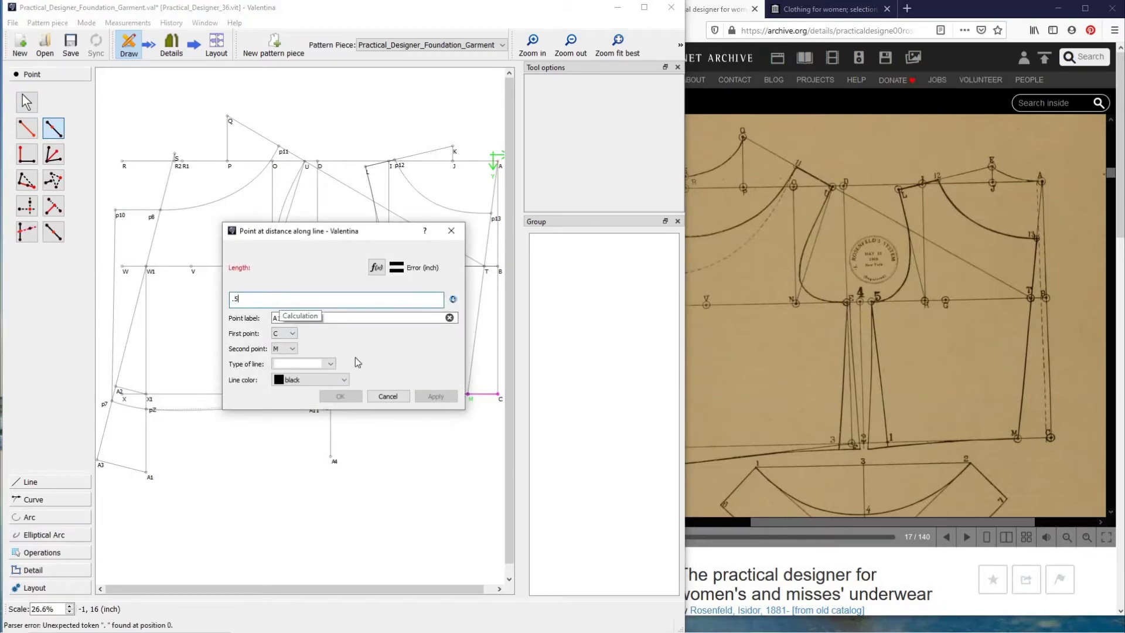
pyautogui.write('5')
pyautogui.press('Return')
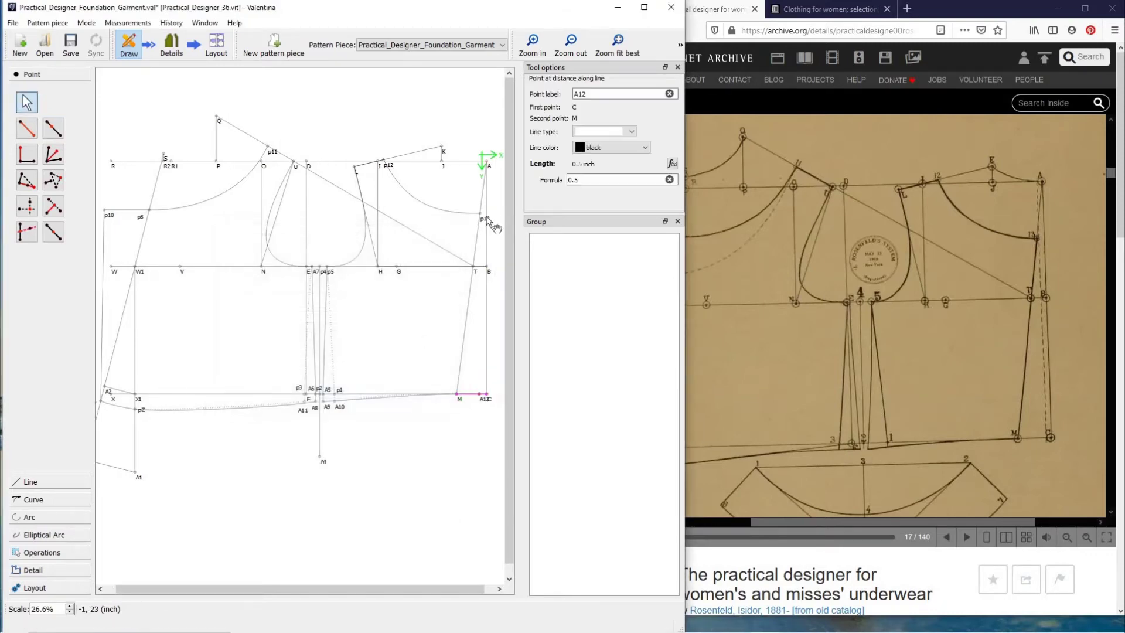
# Step: Place a point 0.5 inch from A along the line toward J
pyautogui.click(52, 130)
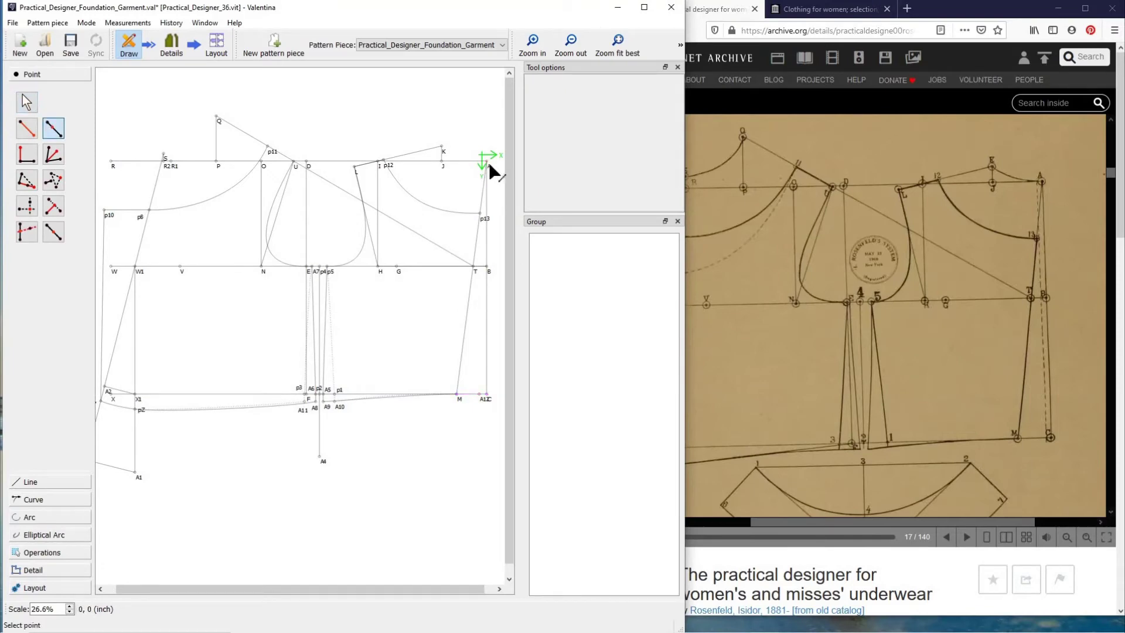
pyautogui.click(443, 162)
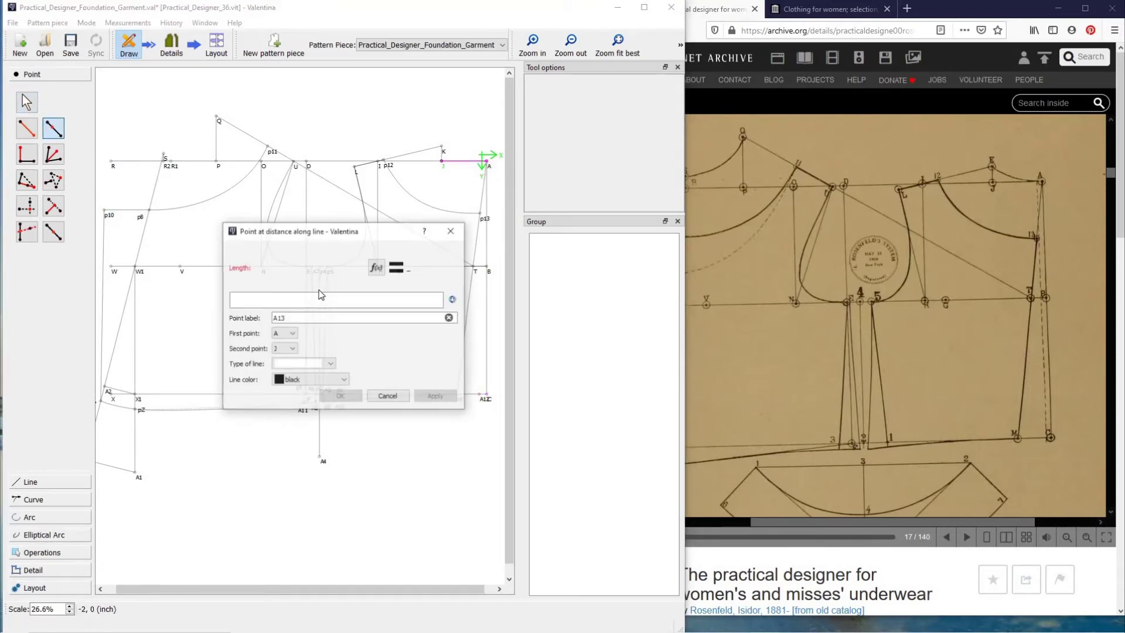
pyautogui.click(321, 298)
pyautogui.write('.5')
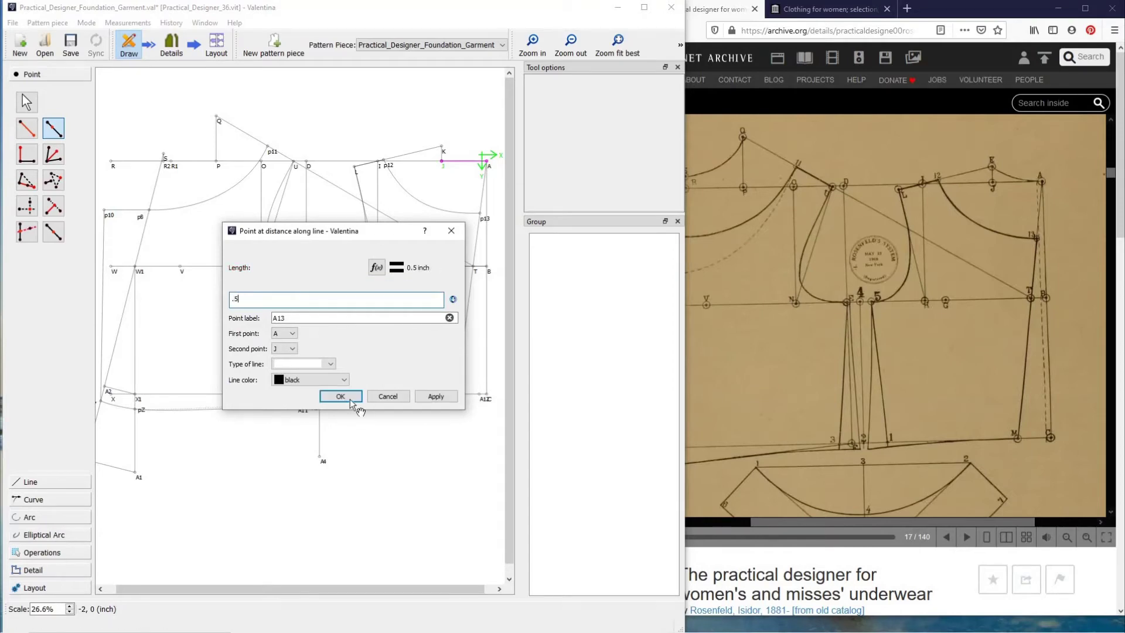
pyautogui.click(351, 400)
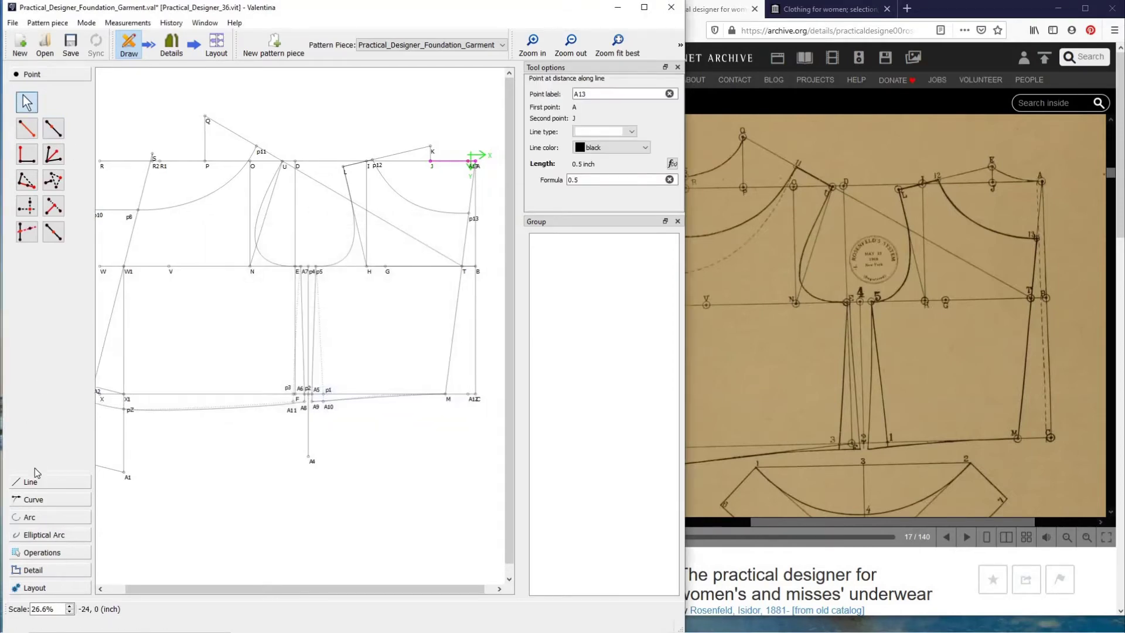
# Step: Draw a straight centre back line from A13, beside A, down to A12, beside C
pyautogui.click(35, 481)
pyautogui.click(27, 145)
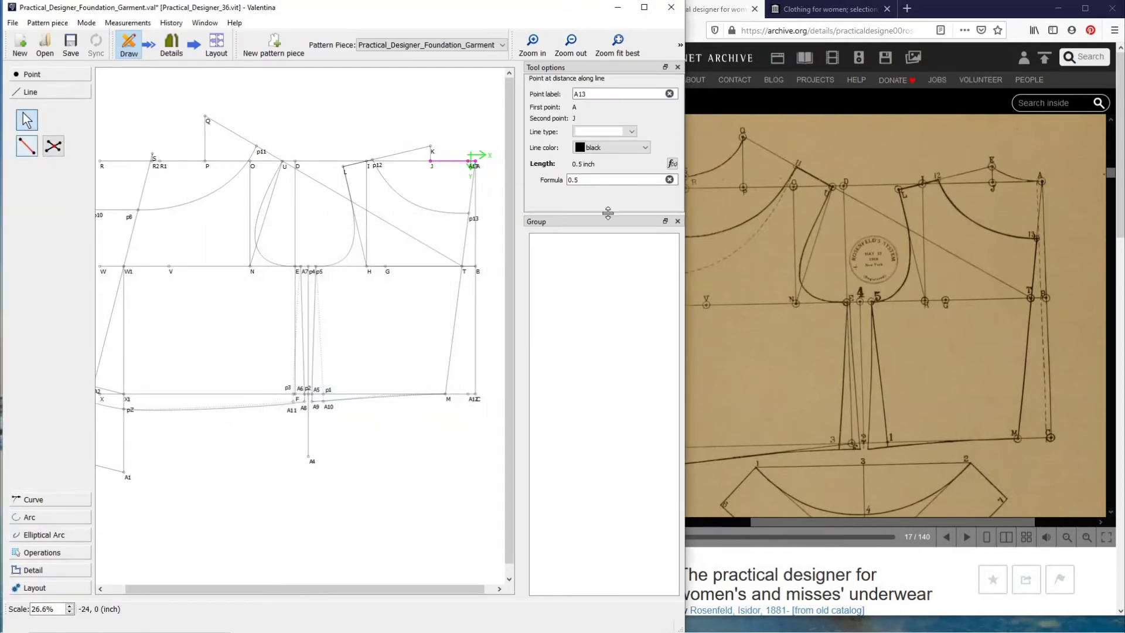
pyautogui.click(470, 163)
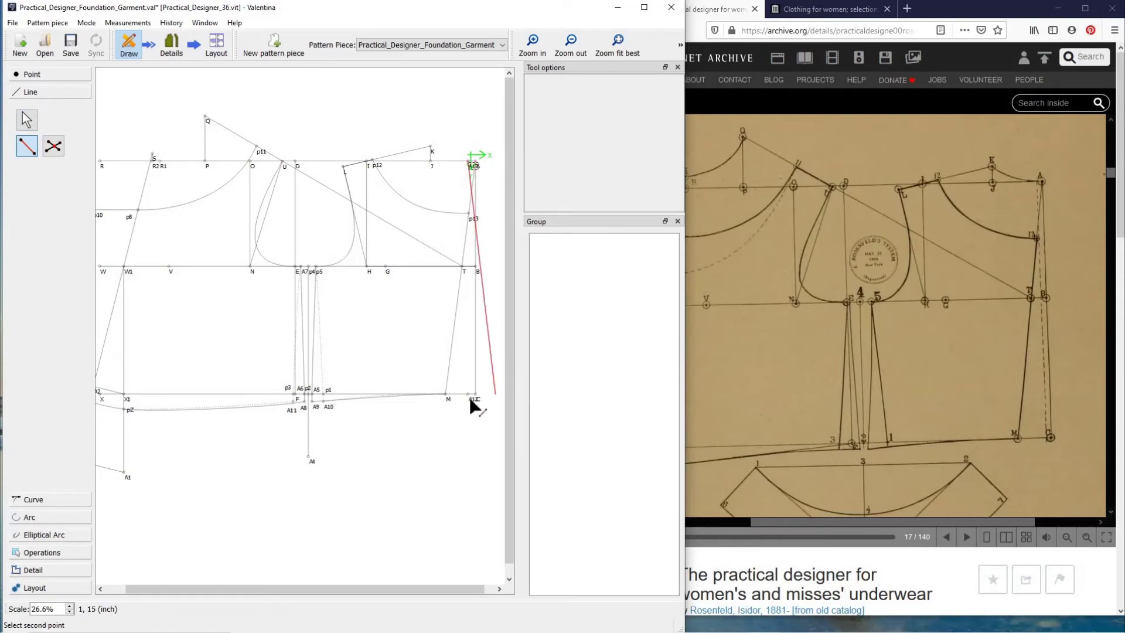
# Step: Finish the line from A13 to A12 and change its line type to dashed
pyautogui.click(468, 394)
pyautogui.click(622, 116)
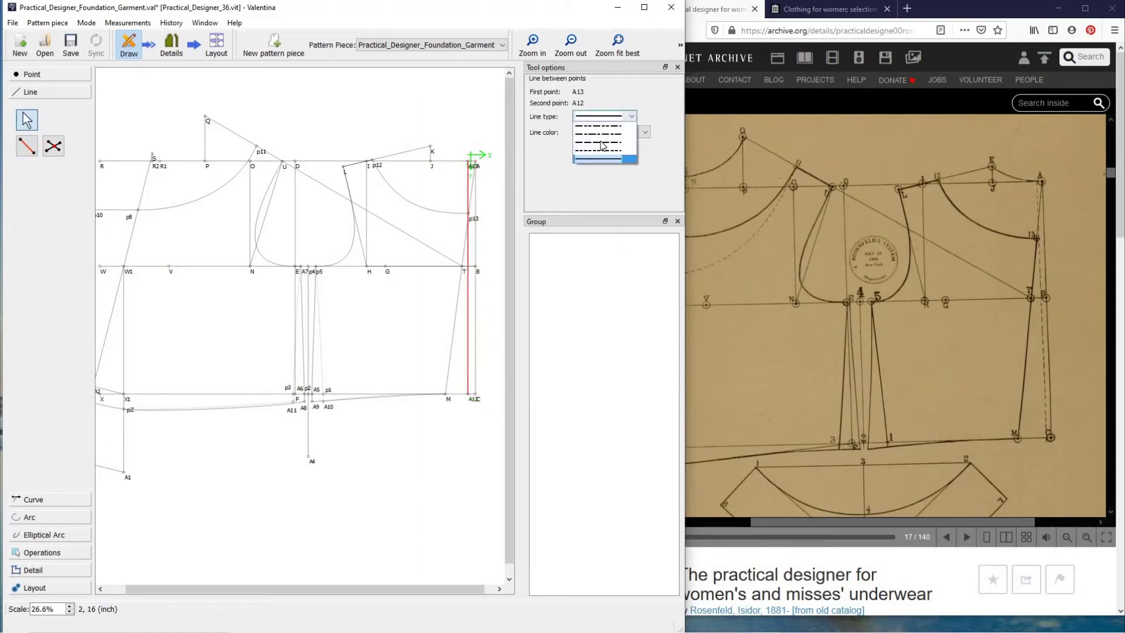
pyautogui.click(603, 146)
pyautogui.click(475, 410)
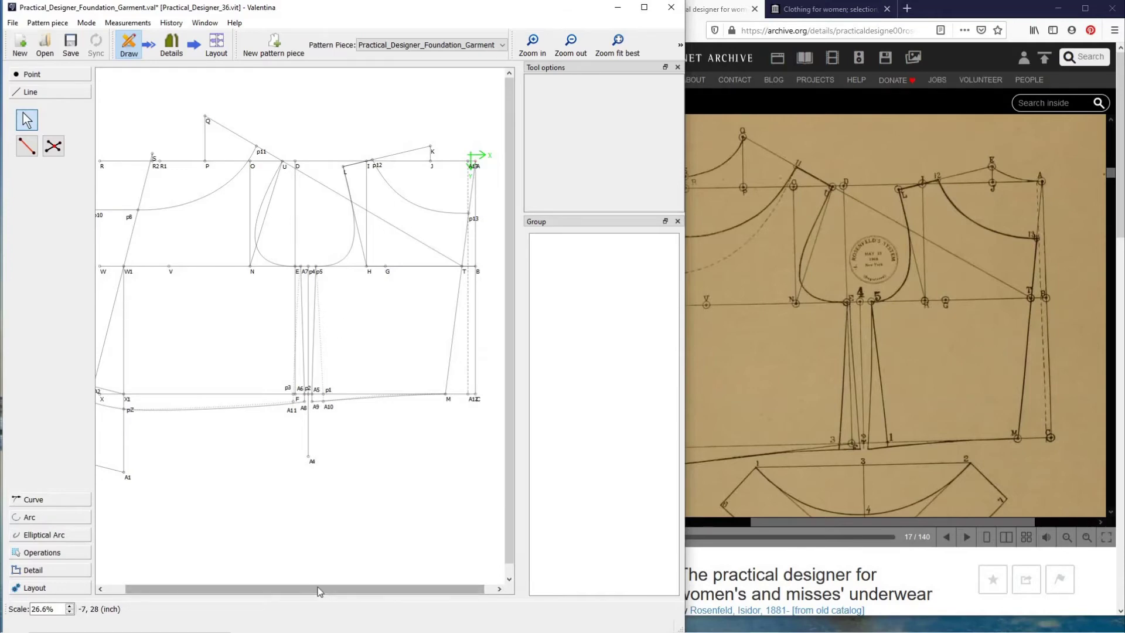
# Step: Create a new pattern piece named Ripple for the curved piece shown beneath the bodice in the reference draft
pyautogui.hscroll(-1, 319, 591)
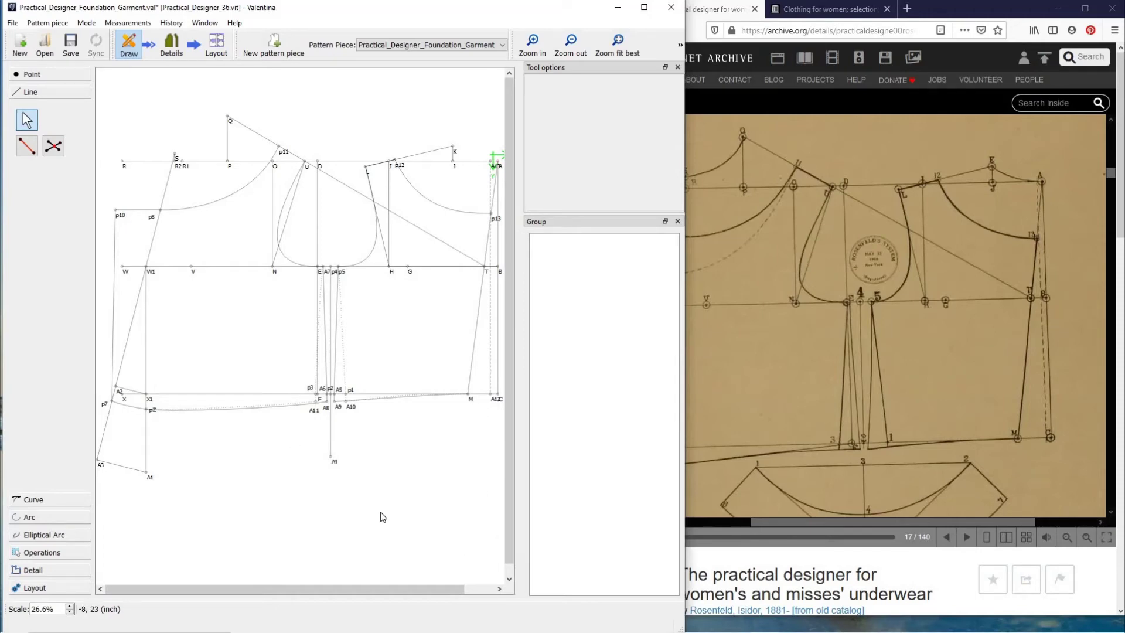
pyautogui.scroll(-1, 381, 512)
pyautogui.scroll(-5, 901, 381)
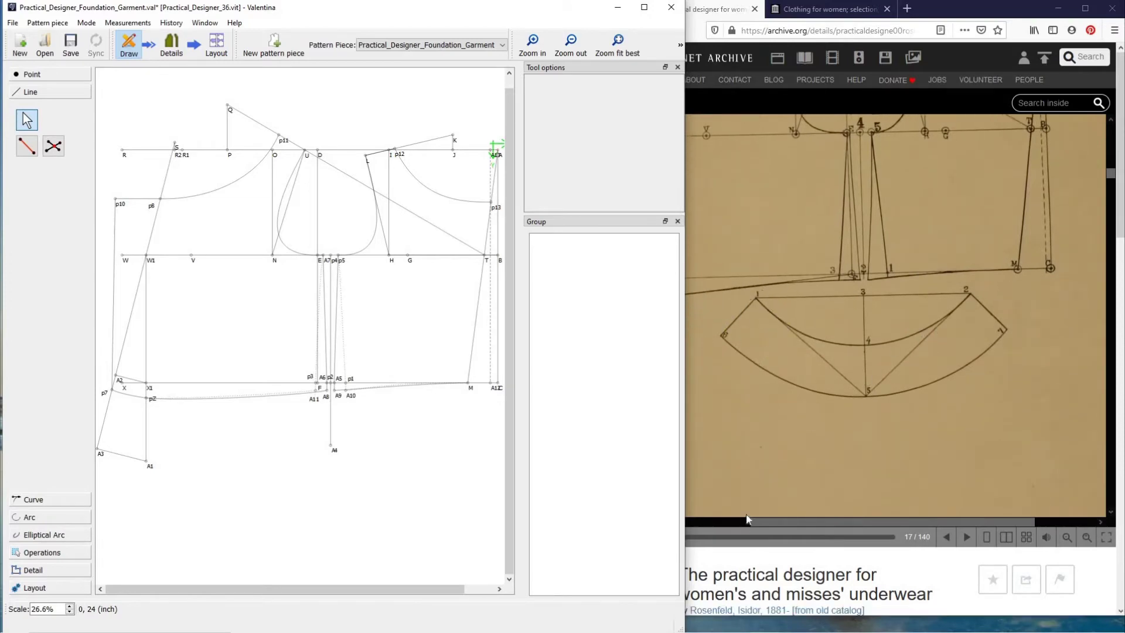
pyautogui.click(267, 50)
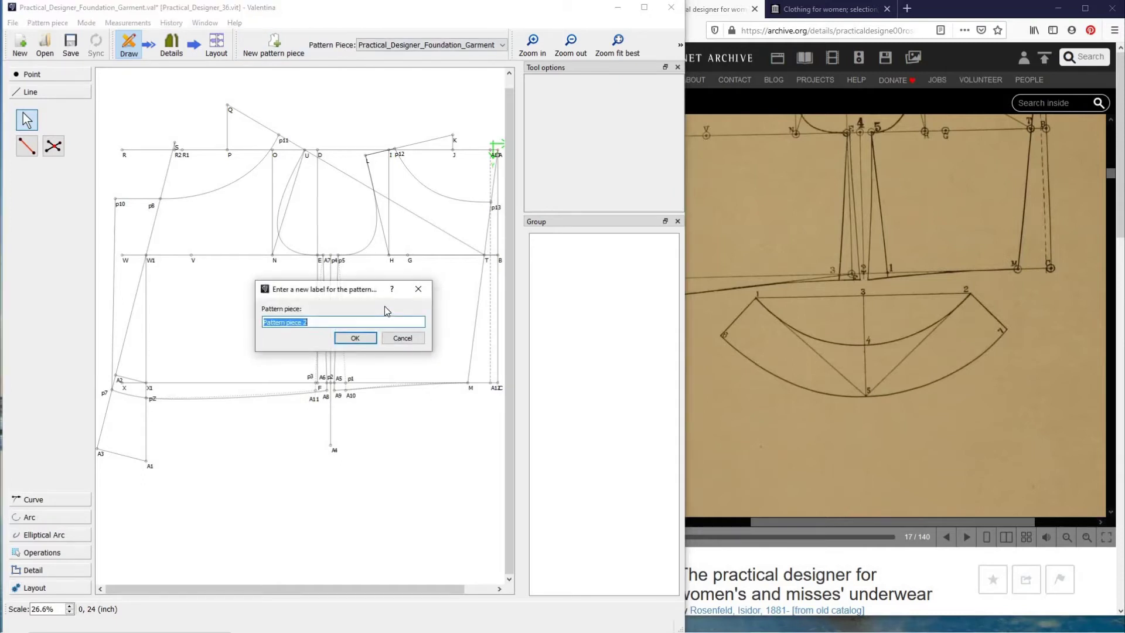
pyautogui.write('Ripple')
pyautogui.click(356, 338)
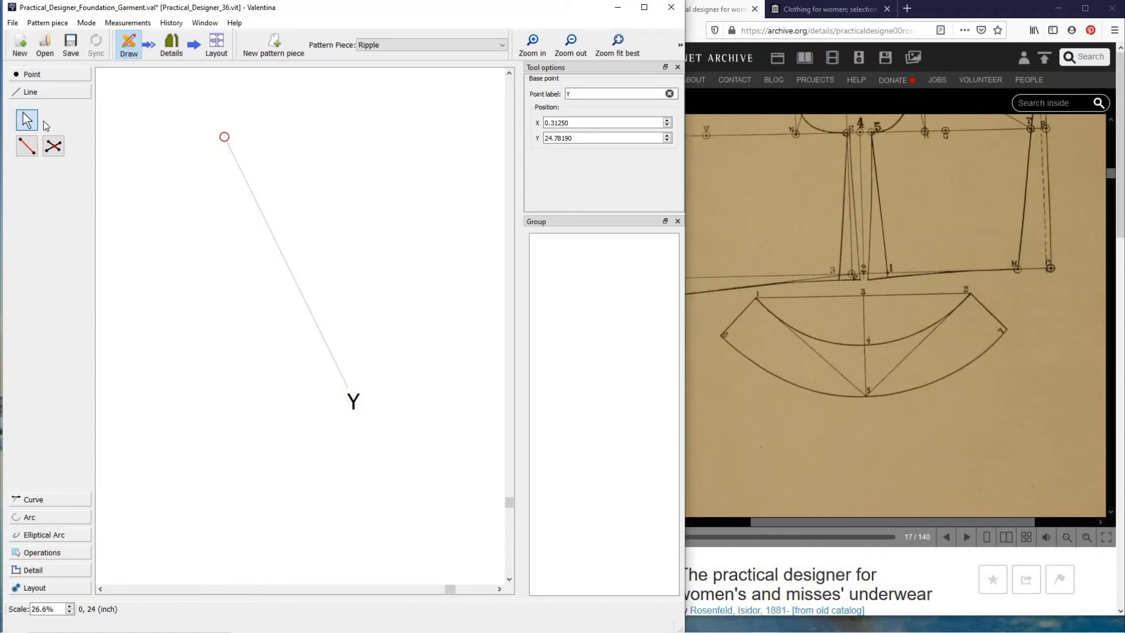
# Step: Start a point at distance and angle from Y at 180°, with the length formula waist/2
pyautogui.click(37, 77)
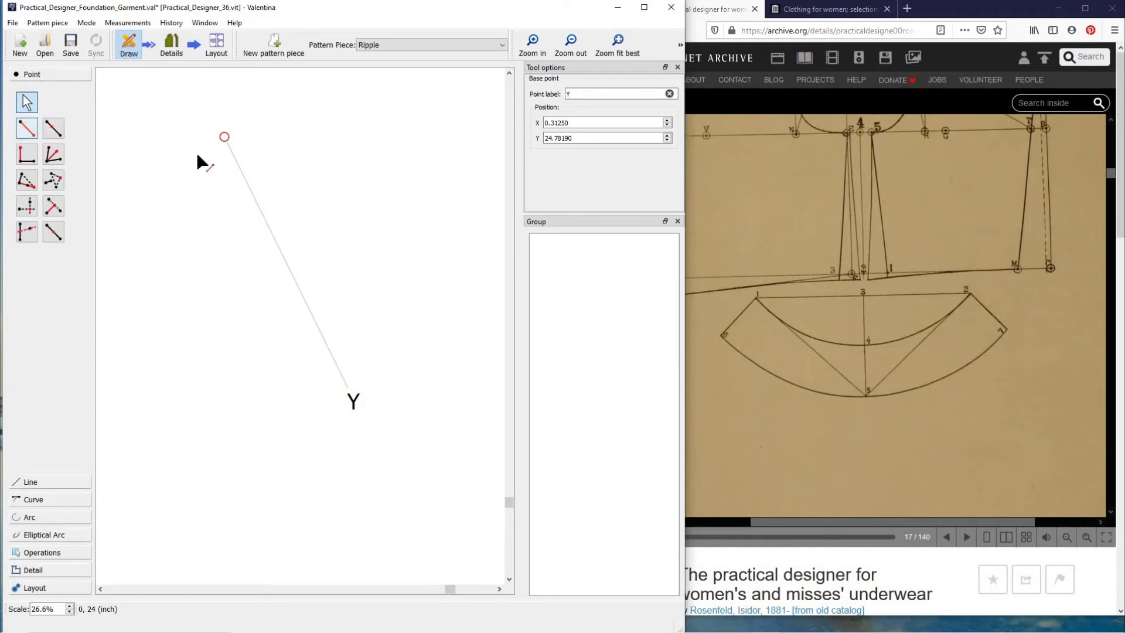
pyautogui.click(224, 141)
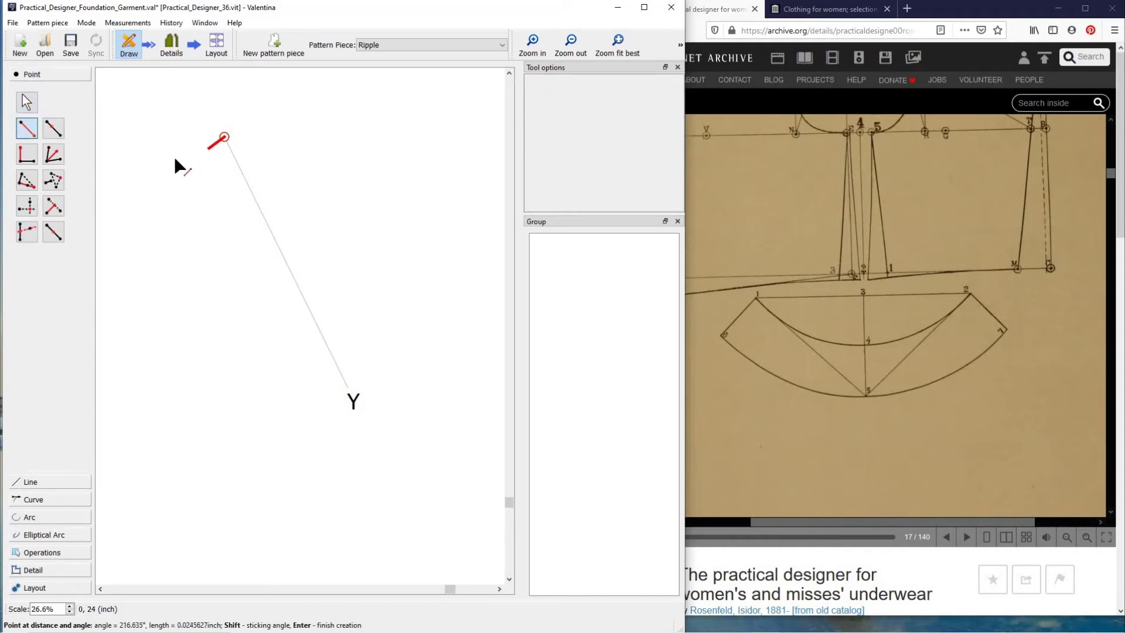
pyautogui.click(154, 140)
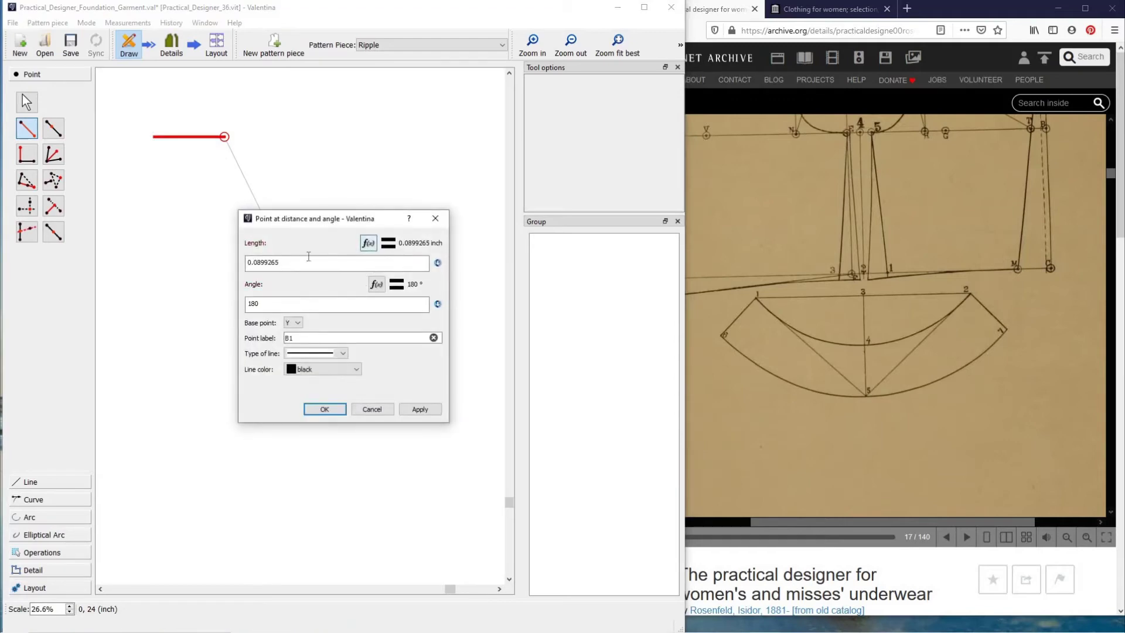
pyautogui.click(370, 243)
pyautogui.moveTo(280, 226); pyautogui.dragTo(221, 221)
pyautogui.press('BackSpace')
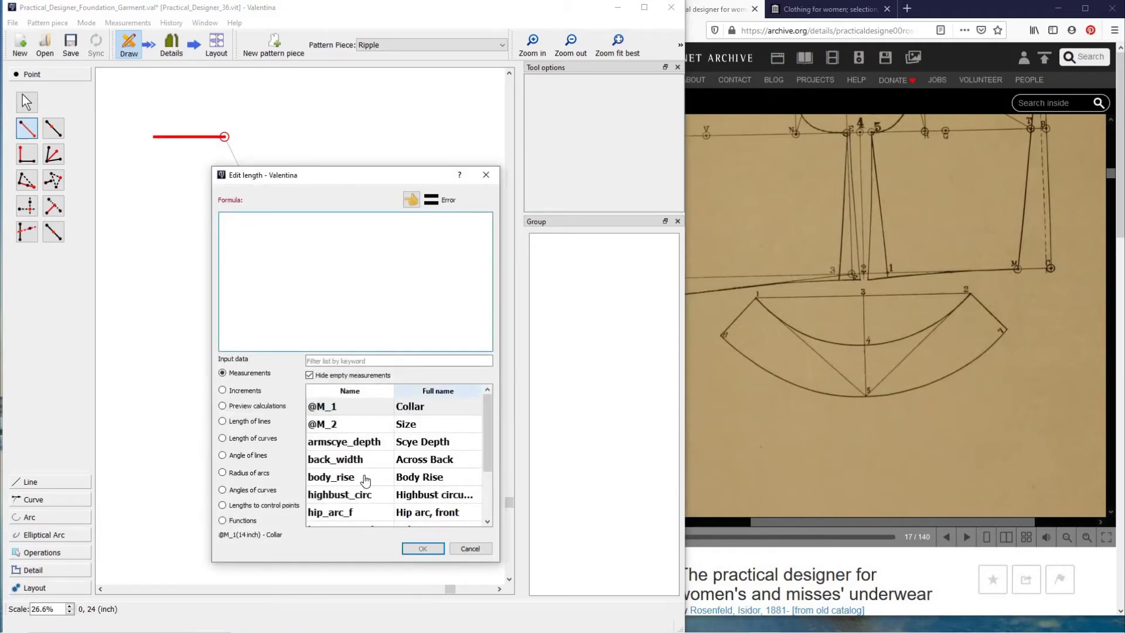
pyautogui.scroll(-2, 365, 481)
pyautogui.doubleClick(397, 518)
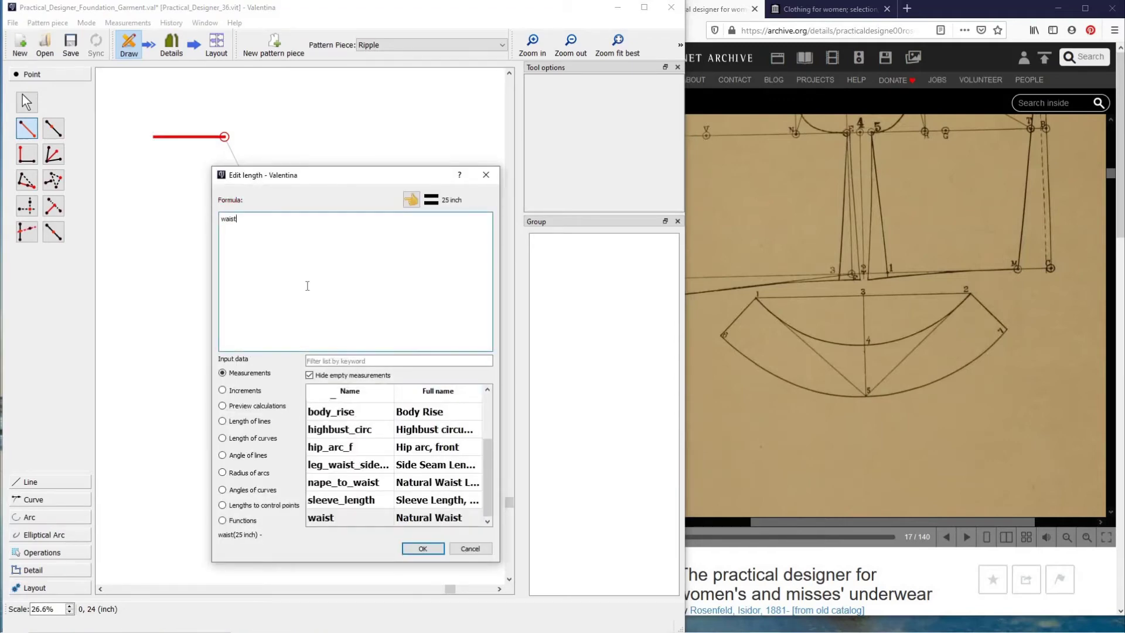
pyautogui.write('/2')
pyautogui.click(422, 549)
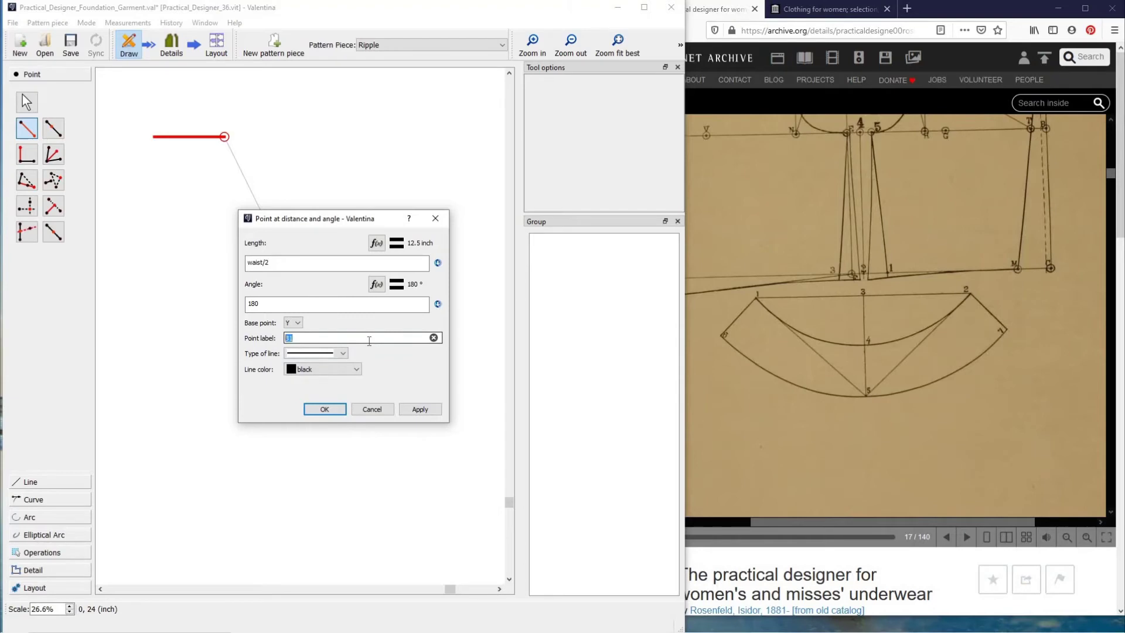
# Step: Label the new point B2 and create it
pyautogui.write('2')
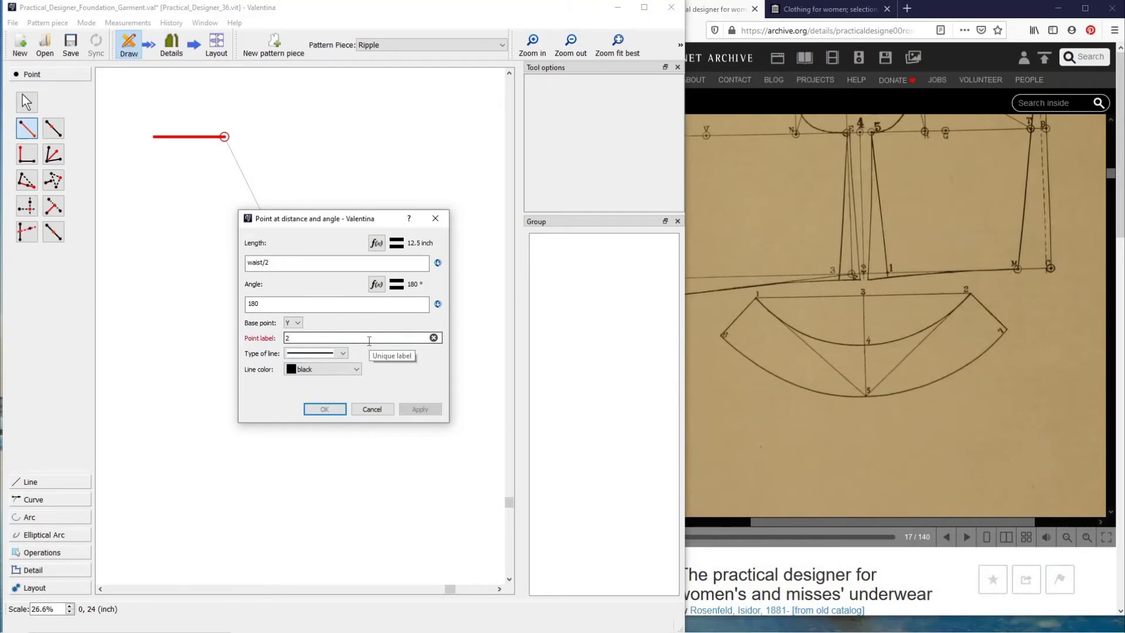
pyautogui.press('BackSpace')
pyautogui.write('B2')
pyautogui.click(324, 409)
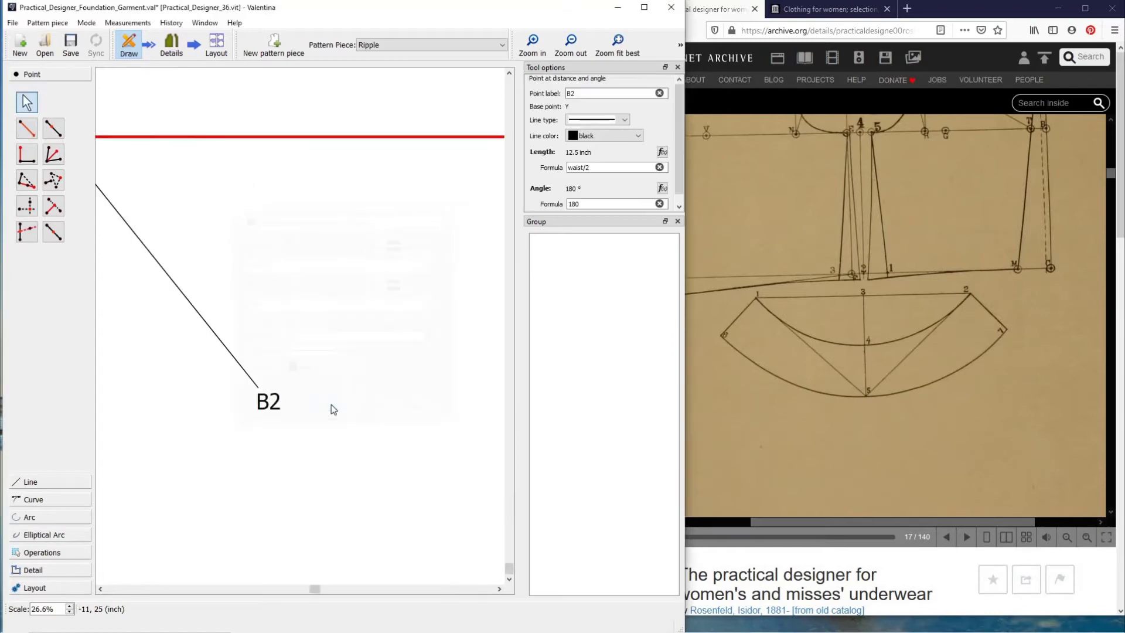
# Step: Add point B1 along the line from B2 to Y at half its length, using the formula CurrentLength/2
pyautogui.click(568, 47)
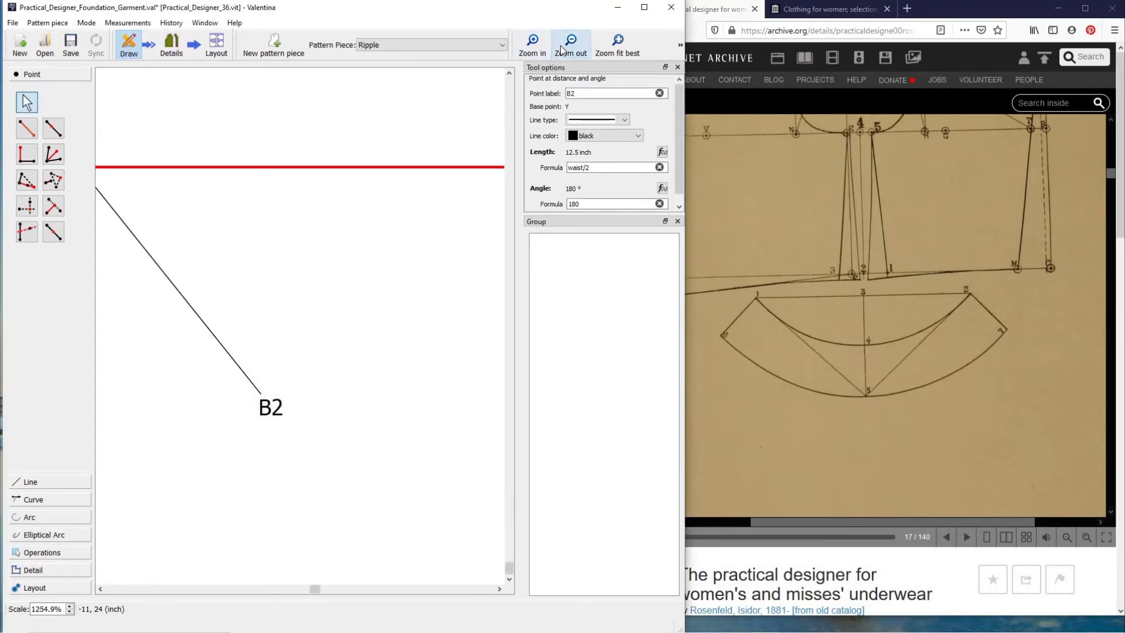
pyautogui.tripleClick(570, 47)
pyautogui.tripleClick(570, 47)
pyautogui.tripleClick(569, 47)
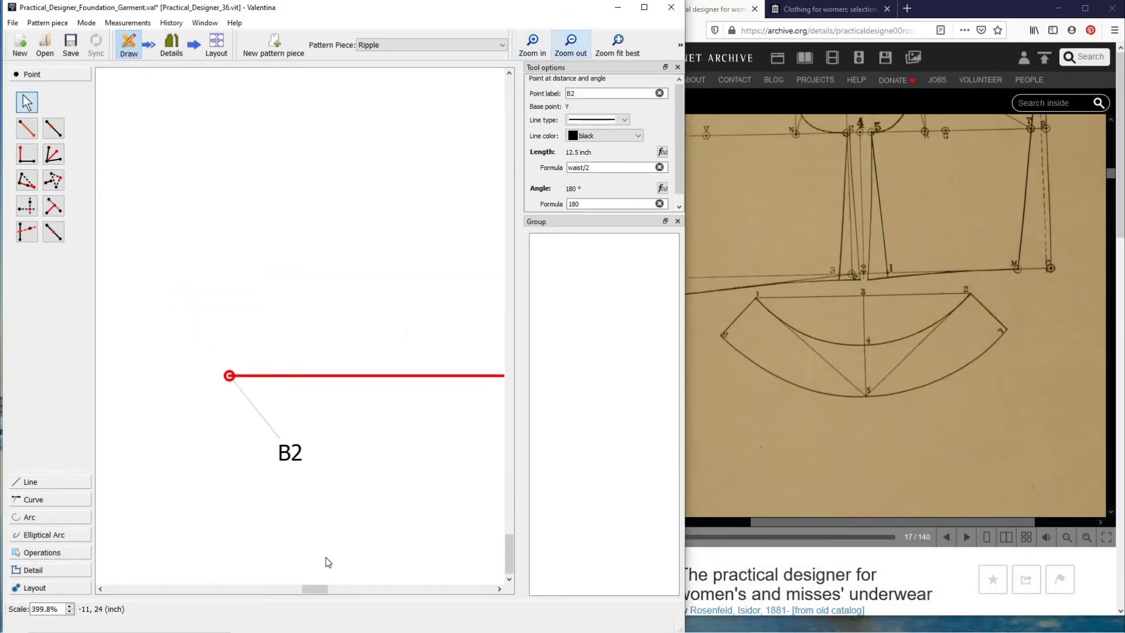
pyautogui.moveTo(320, 588); pyautogui.dragTo(333, 588)
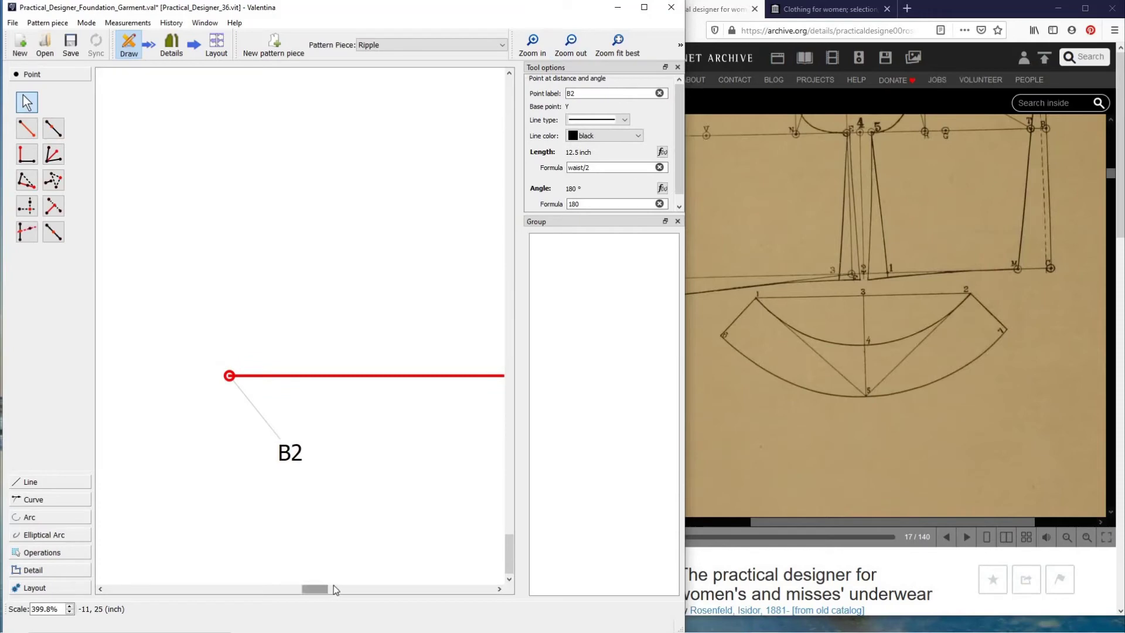
pyautogui.doubleClick(580, 45)
pyautogui.doubleClick(580, 46)
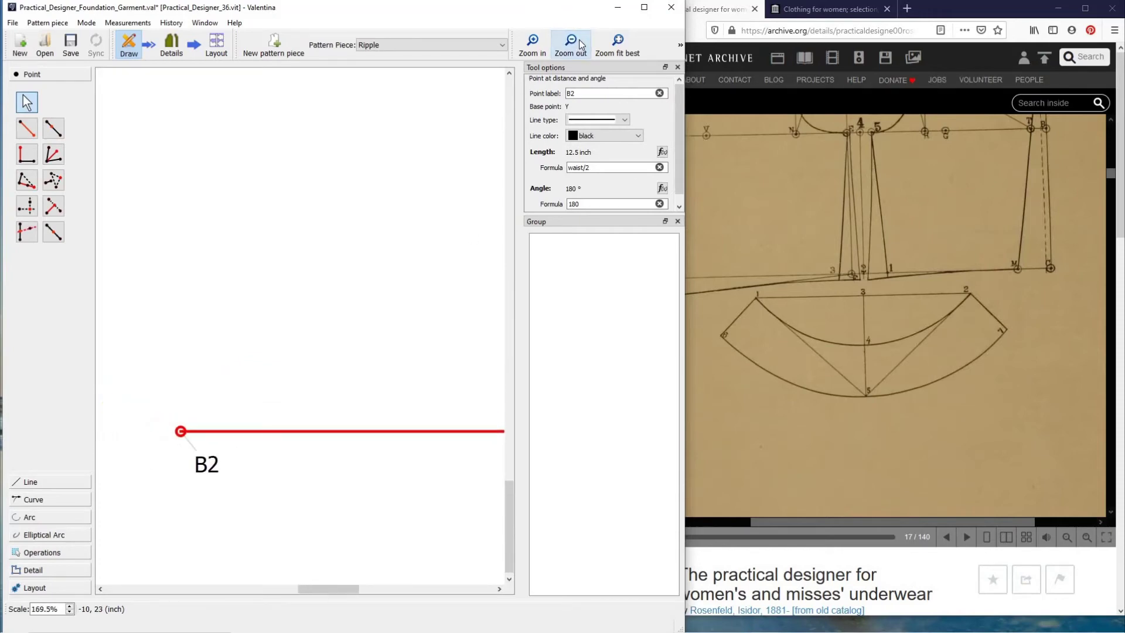
pyautogui.click(383, 588)
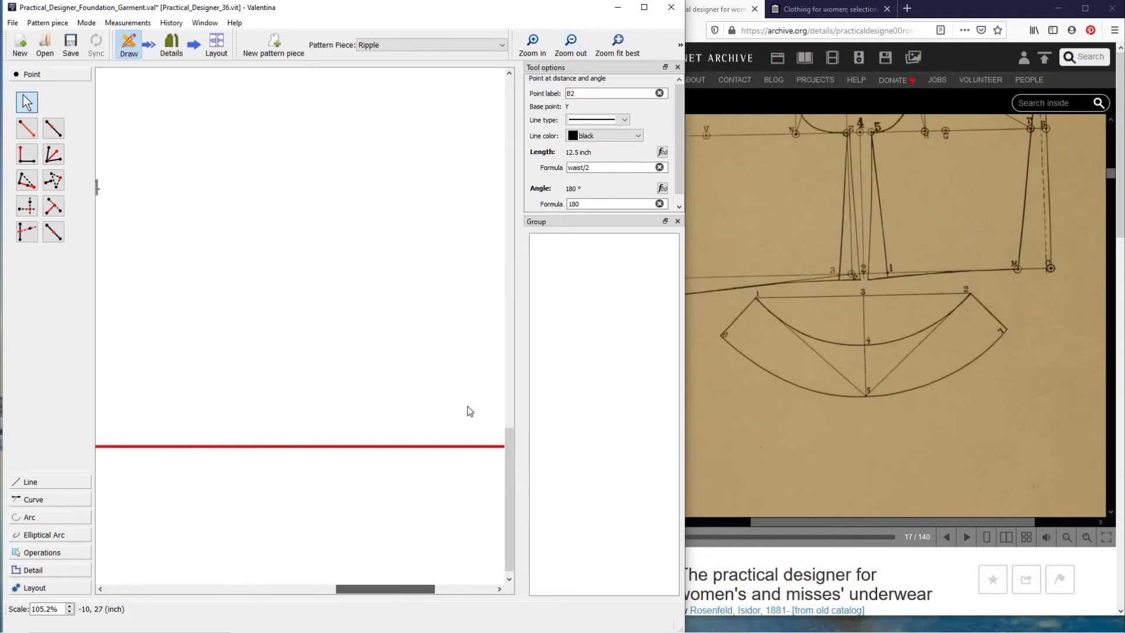
pyautogui.click(571, 44)
pyautogui.doubleClick(582, 43)
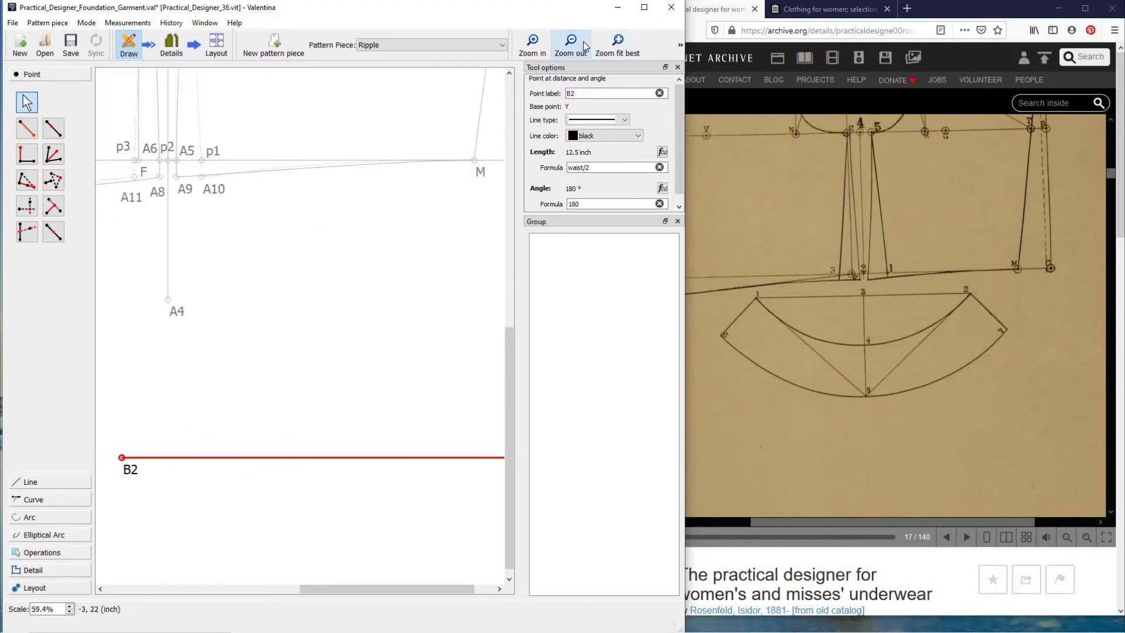
pyautogui.moveTo(517, 545); pyautogui.dragTo(516, 552)
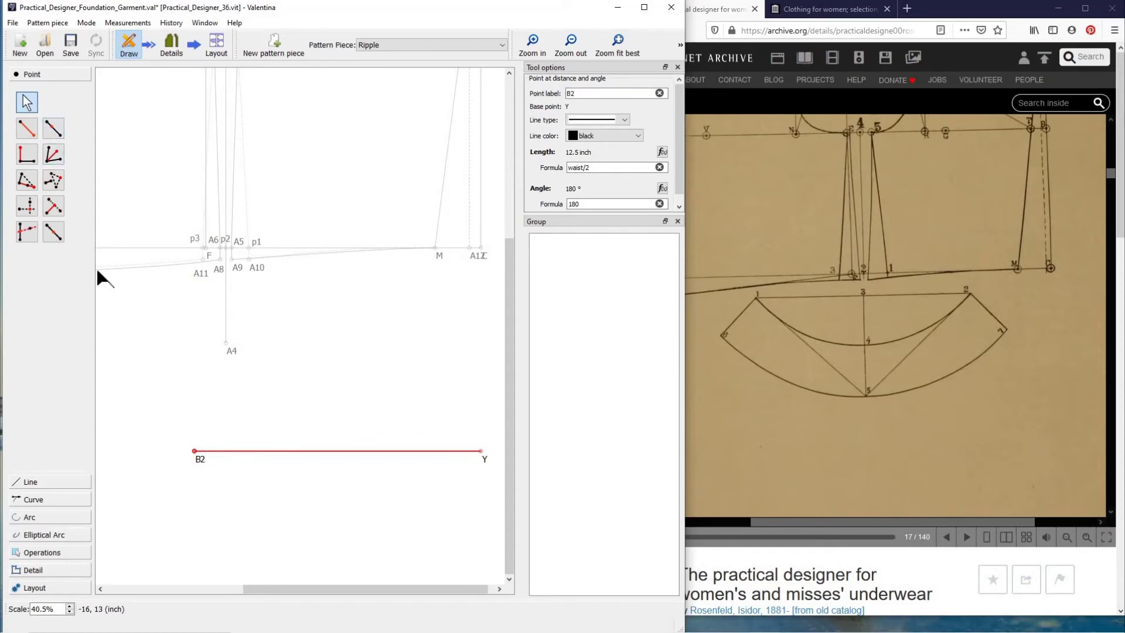
pyautogui.click(53, 237)
pyautogui.click(196, 452)
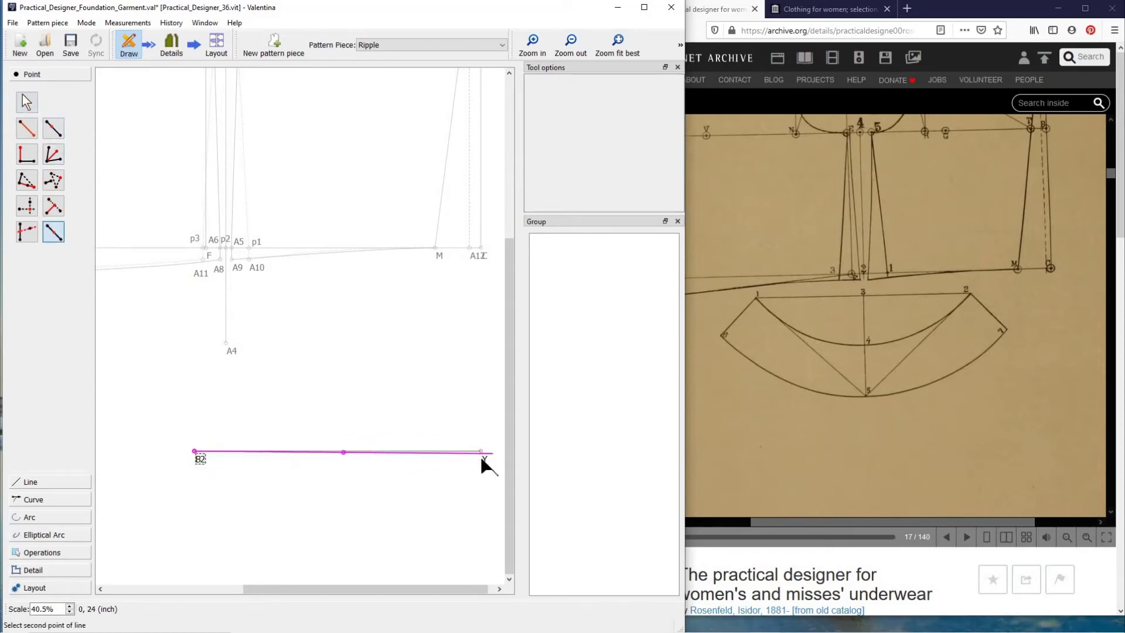
pyautogui.click(481, 452)
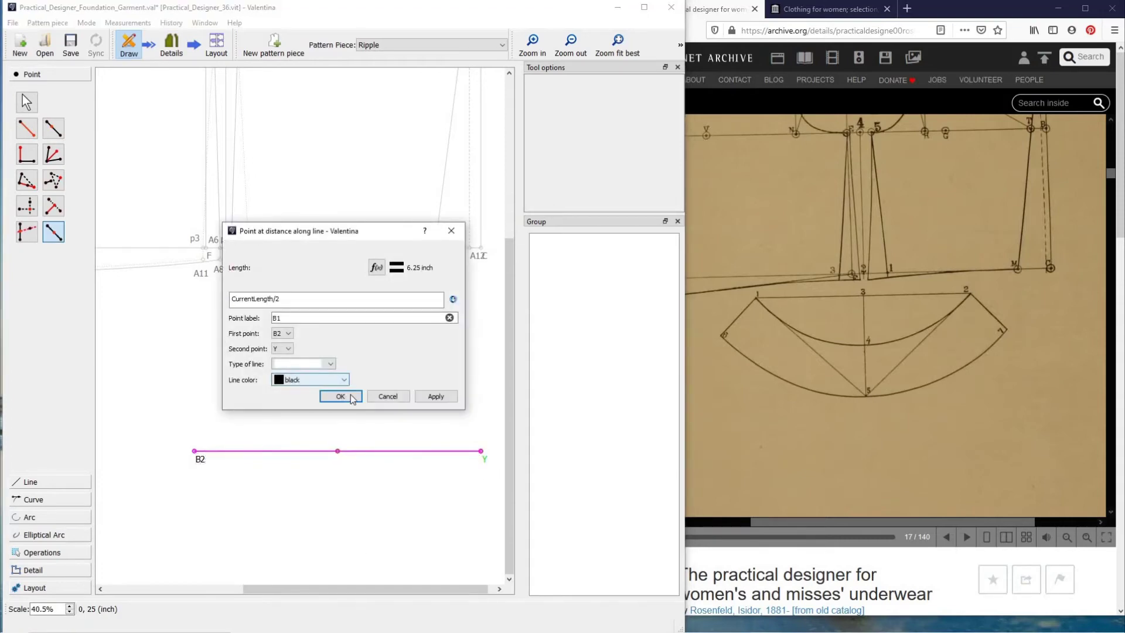
pyautogui.click(347, 394)
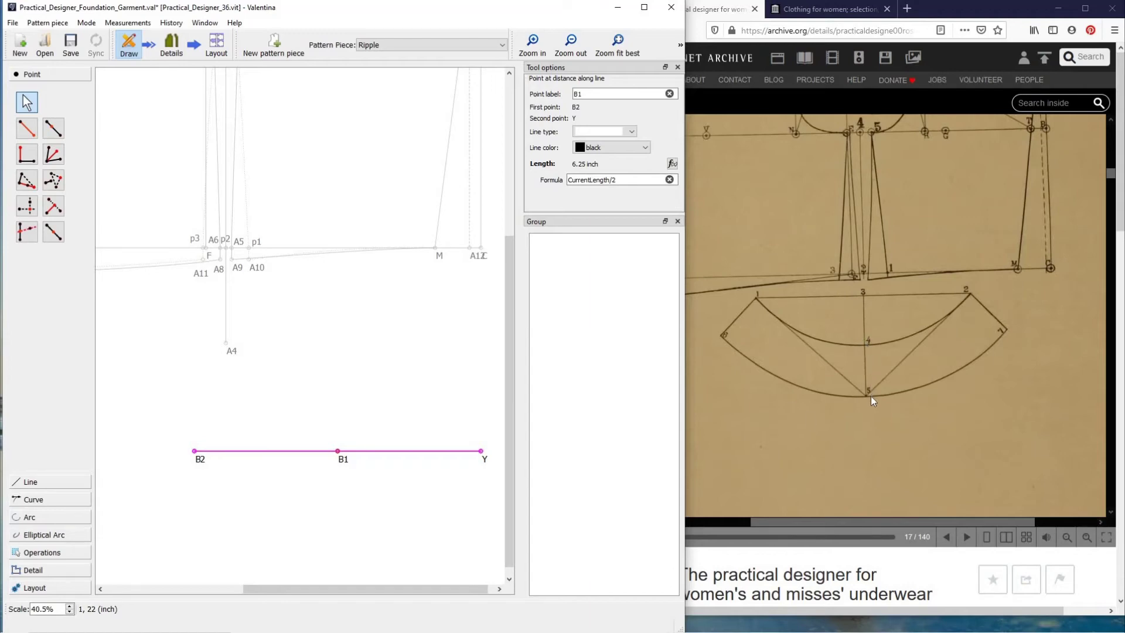
# Step: Add point B3 straight down from B1 at an angle of 270° and a length of 3 inches
pyautogui.click(26, 130)
pyautogui.click(344, 484)
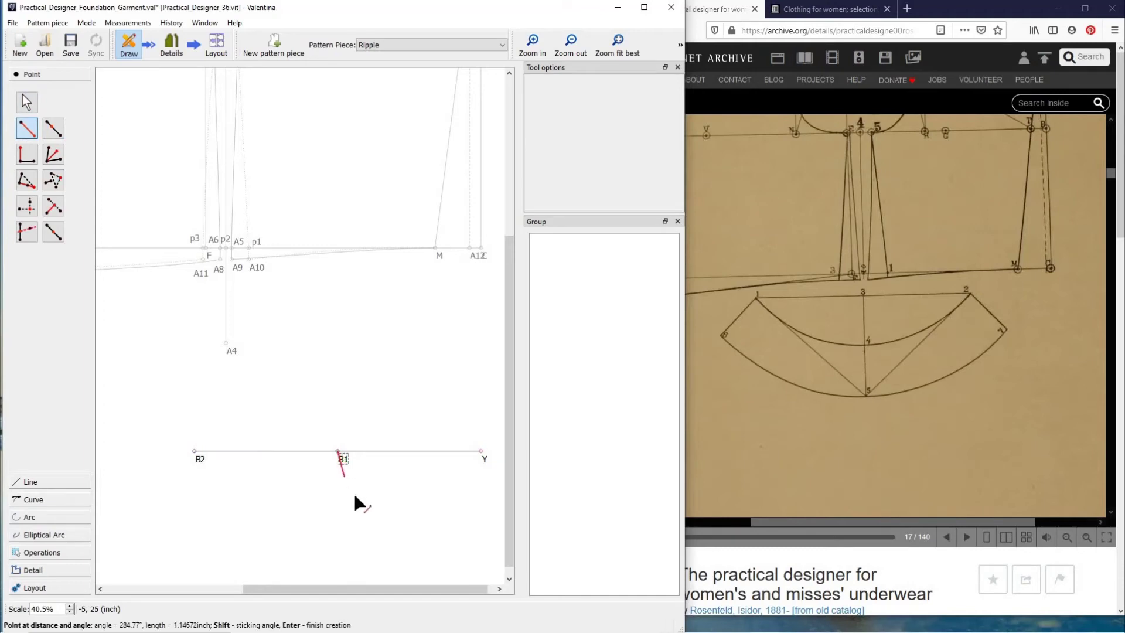
pyautogui.keyDown('shift'); pyautogui.click(348, 496); pyautogui.keyUp('shift')
pyautogui.doubleClick(256, 262)
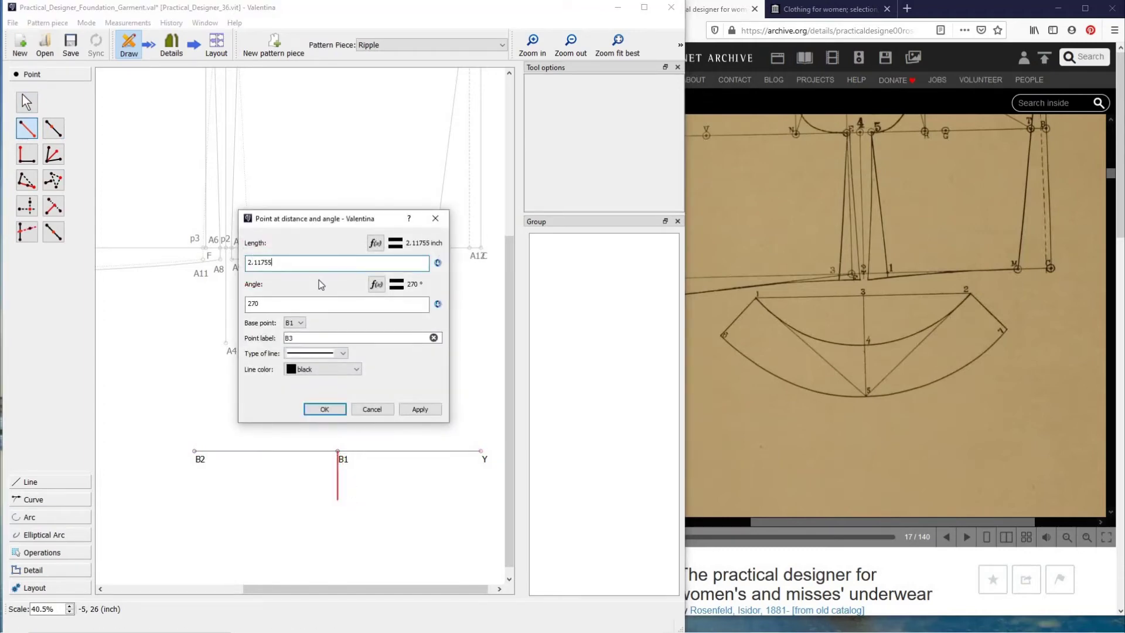
pyautogui.write('3')
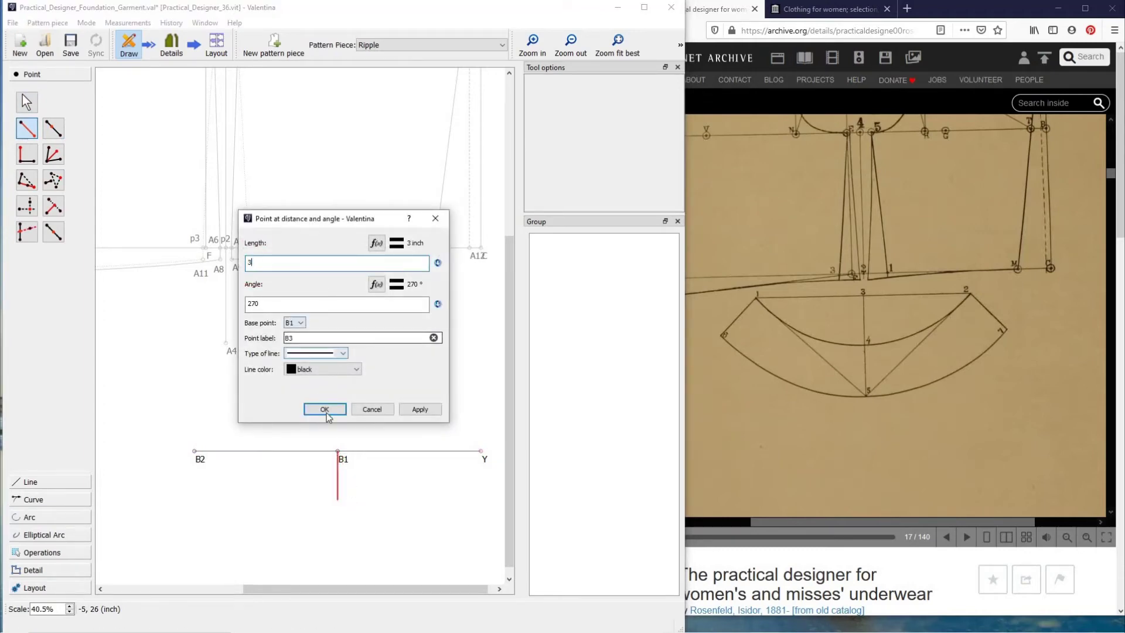
pyautogui.click(325, 409)
# Step: Add point B4 straight down from B3 at an angle of 270° and a length of 5 inches
pyautogui.click(26, 129)
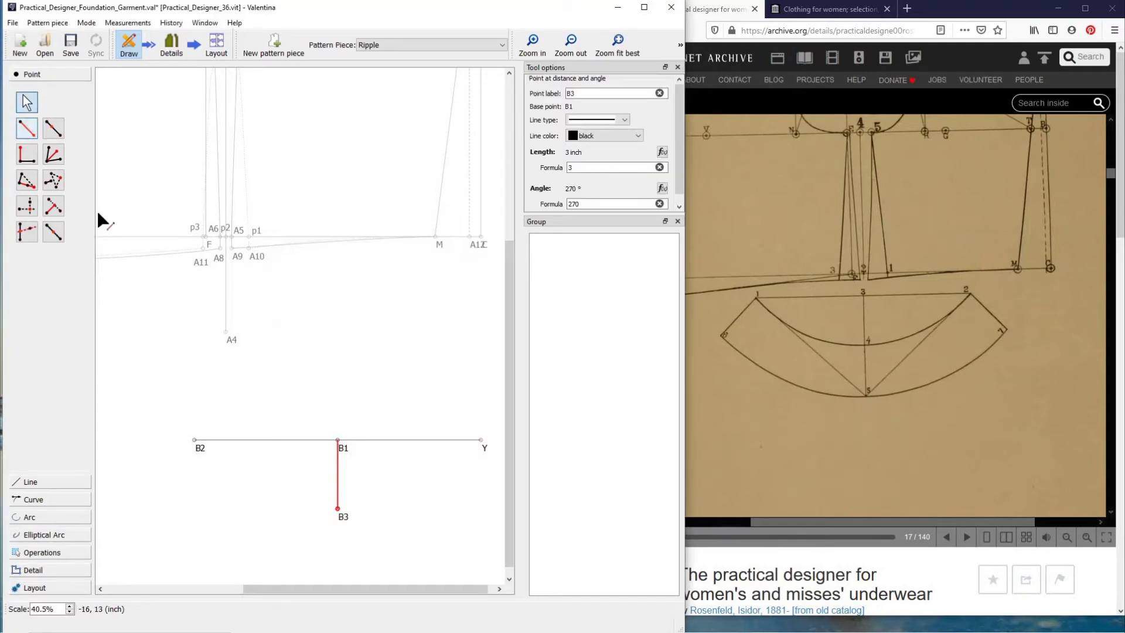
pyautogui.click(340, 513)
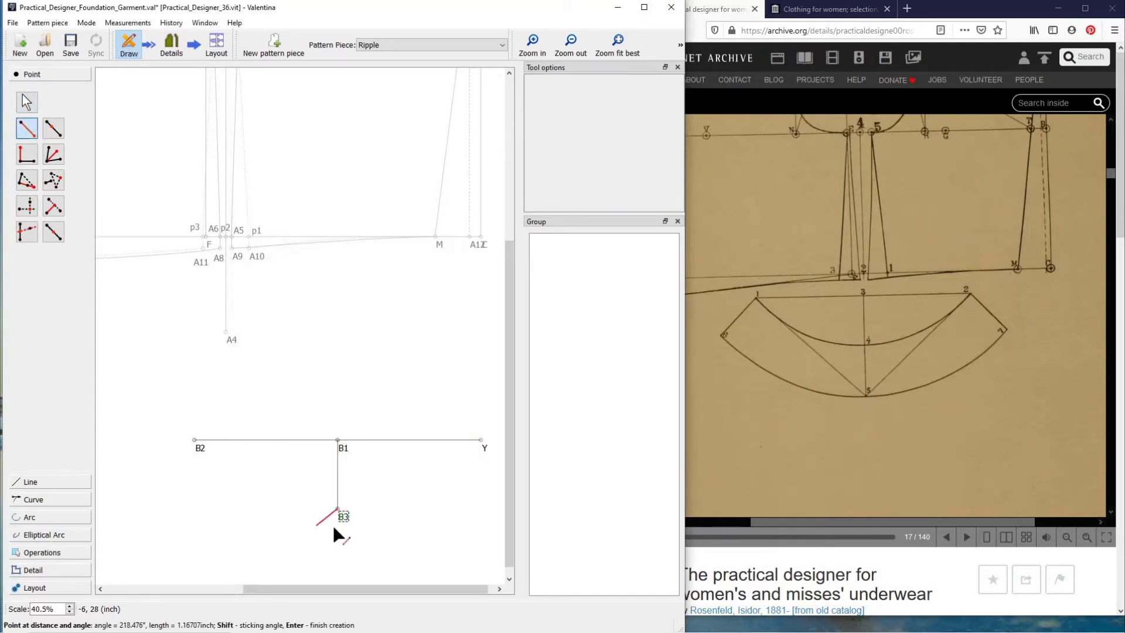
pyautogui.click(344, 540)
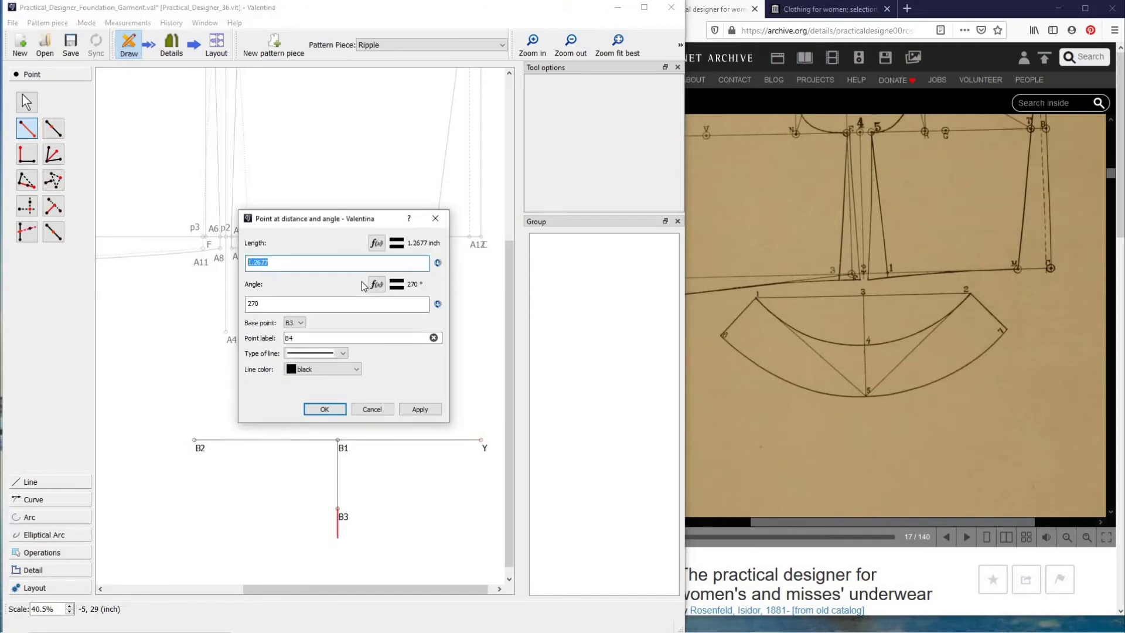
pyautogui.write('5')
pyautogui.press('Return')
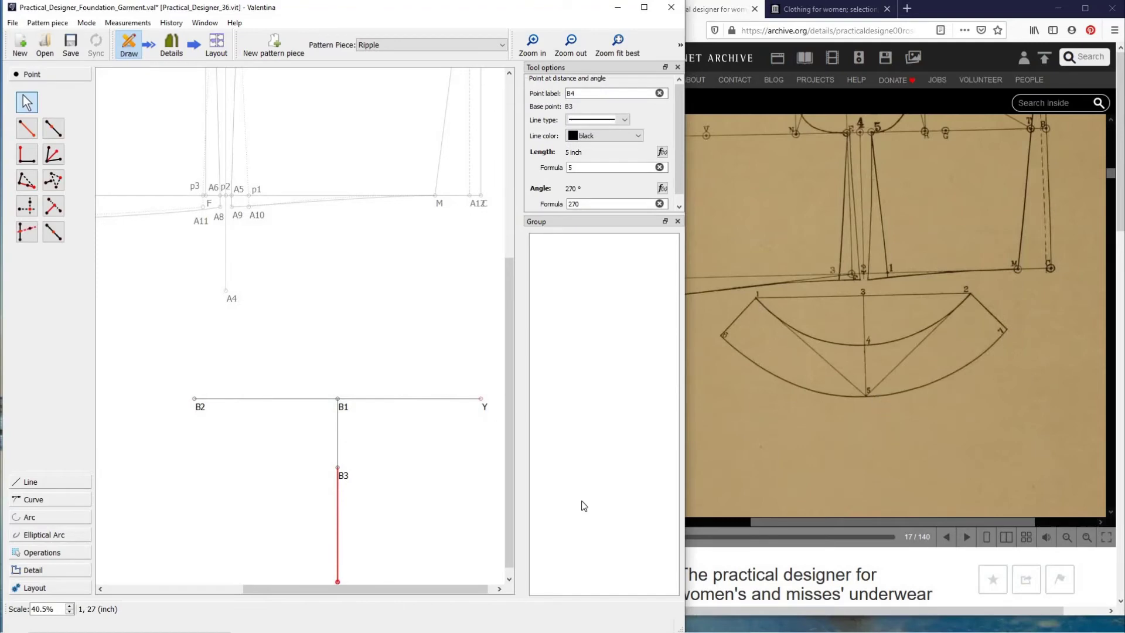
# Step: Draw a straight line between points B2 and B4
pyautogui.scroll(-1, 345, 411)
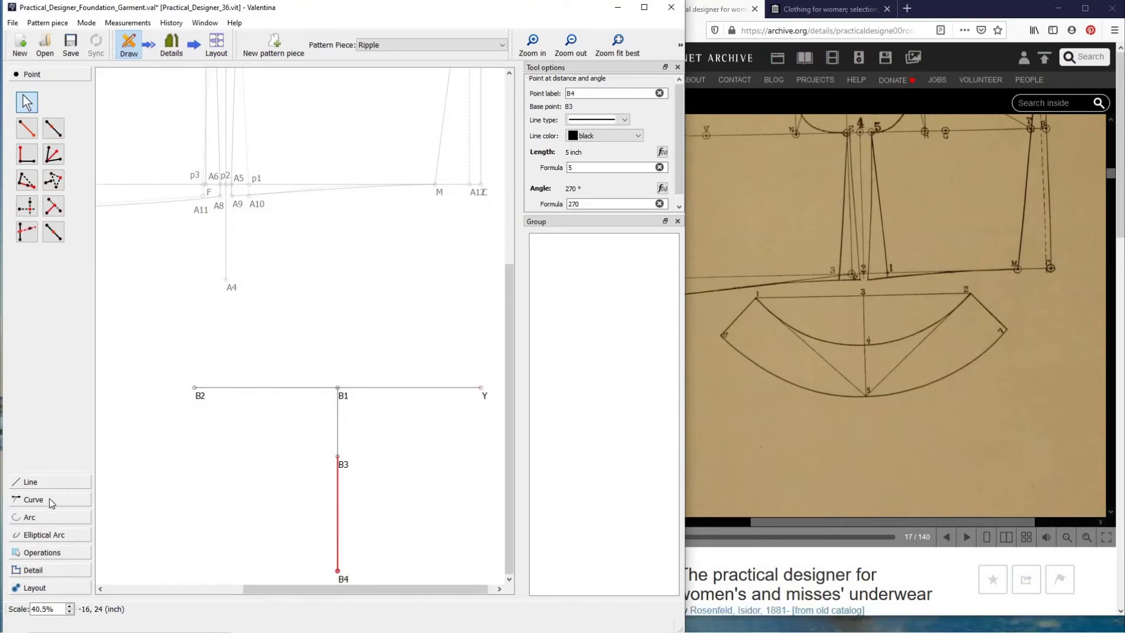
pyautogui.click(31, 482)
pyautogui.click(27, 146)
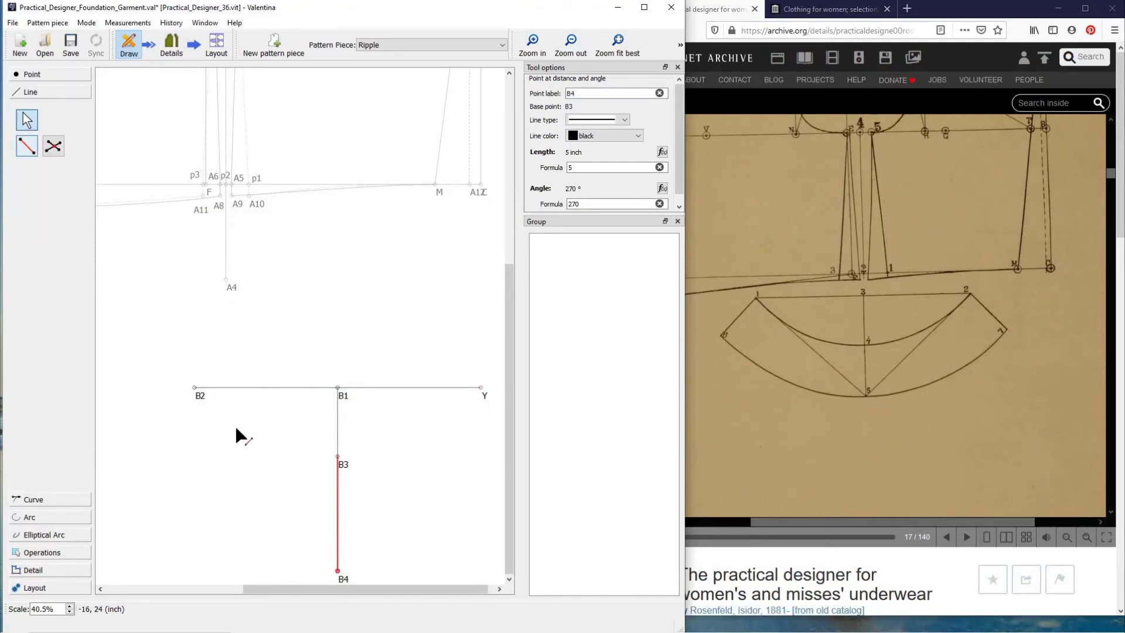
pyautogui.click(195, 387)
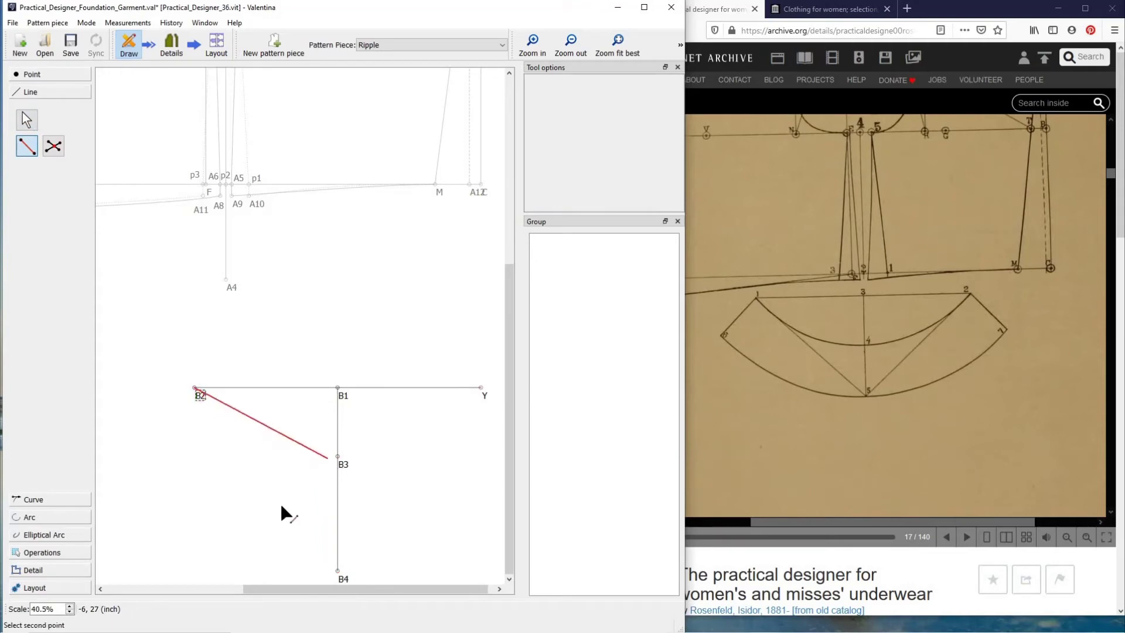
pyautogui.click(331, 573)
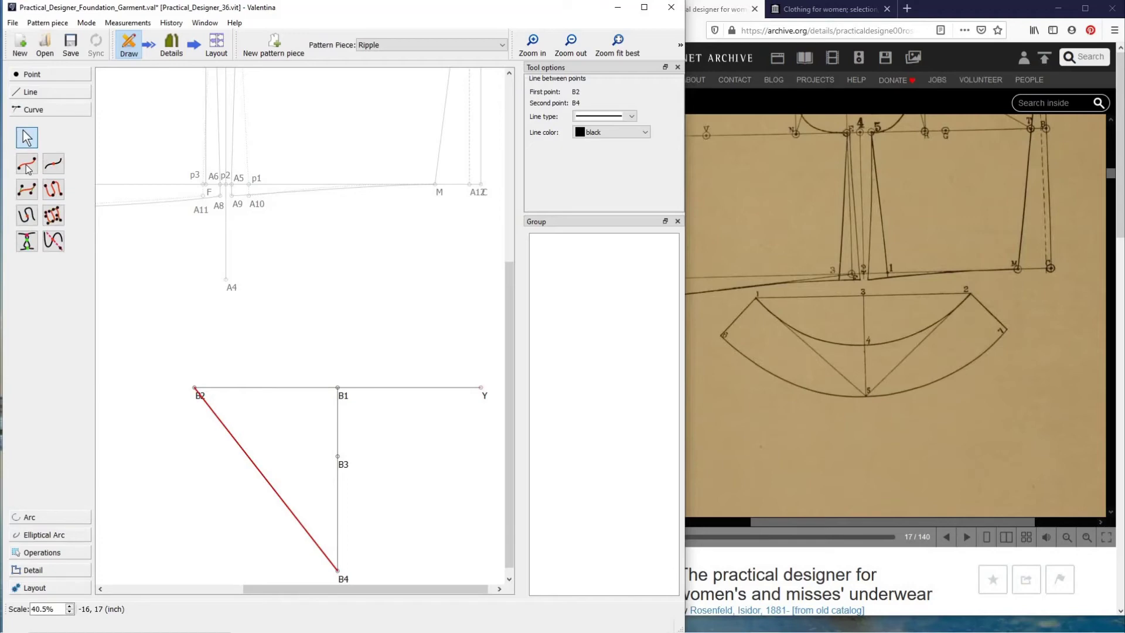
# Step: Draw a curve from B3 to B2 and bow it downward, with angles of about 186° at B3 and 307° at B2
pyautogui.click(27, 164)
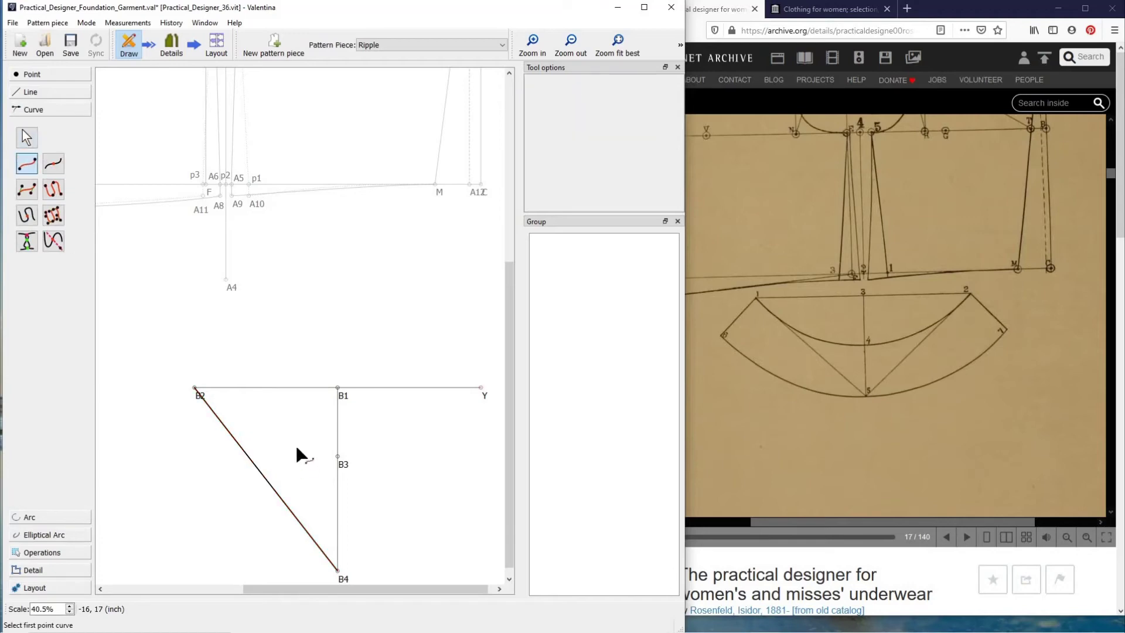
pyautogui.click(337, 458)
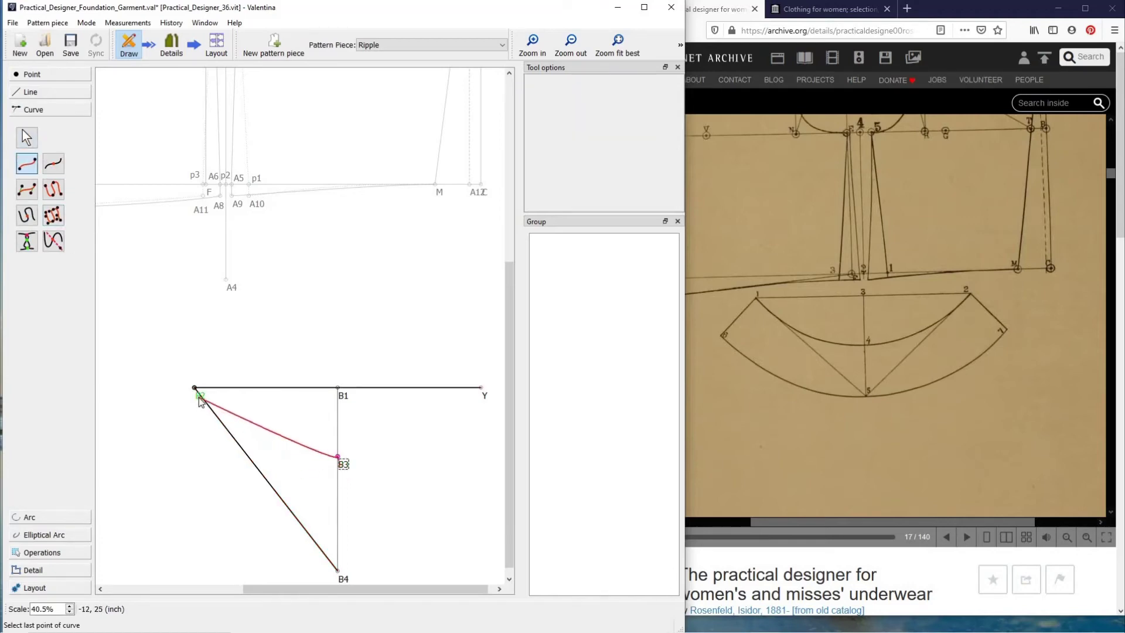
pyautogui.click(198, 397)
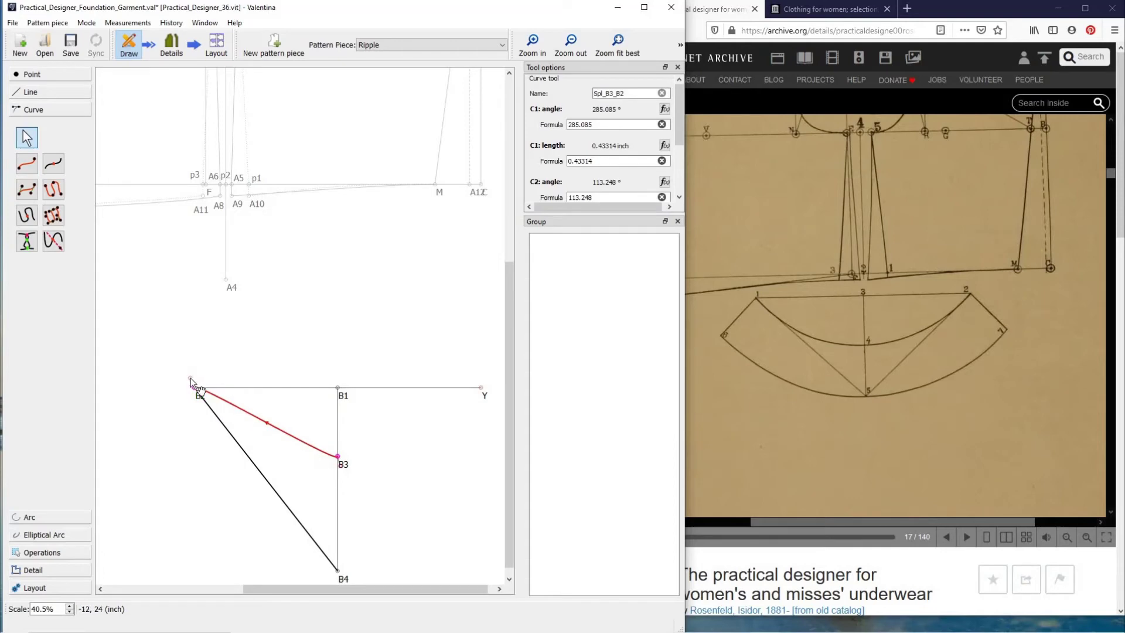
pyautogui.moveTo(191, 379); pyautogui.dragTo(258, 471)
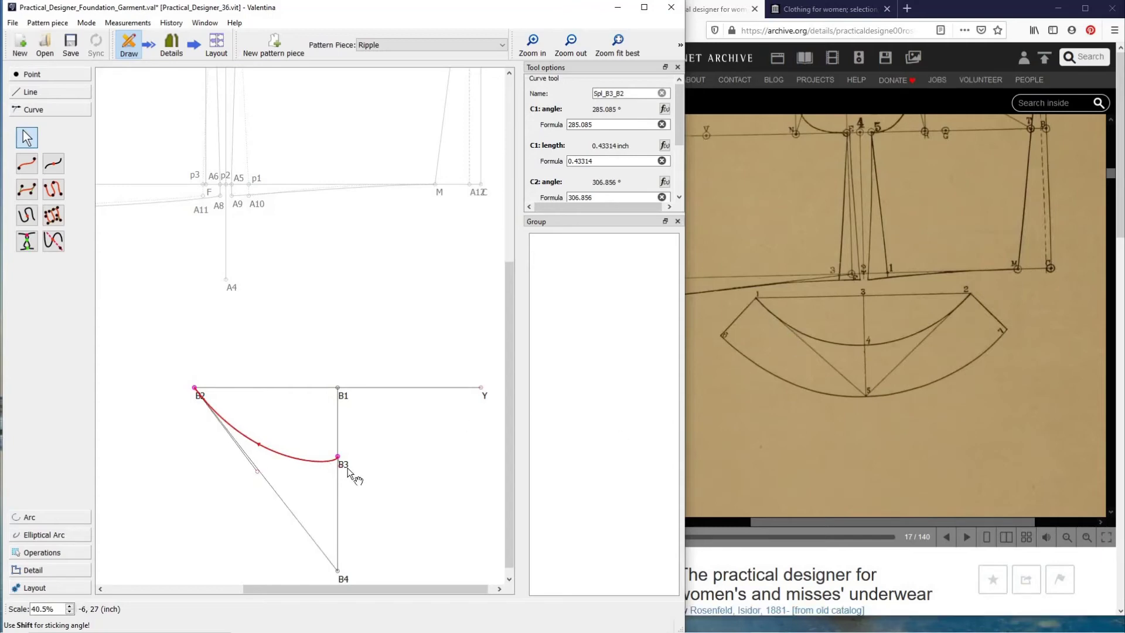
pyautogui.moveTo(329, 475)
pyautogui.mouseDown()
pyautogui.moveTo(320, 462)
pyautogui.moveTo(282, 467)
pyautogui.moveTo(315, 459)
pyautogui.mouseUp()
# Step: Set the distance of point B4 from B3 to 3 inches
pyautogui.click(342, 574)
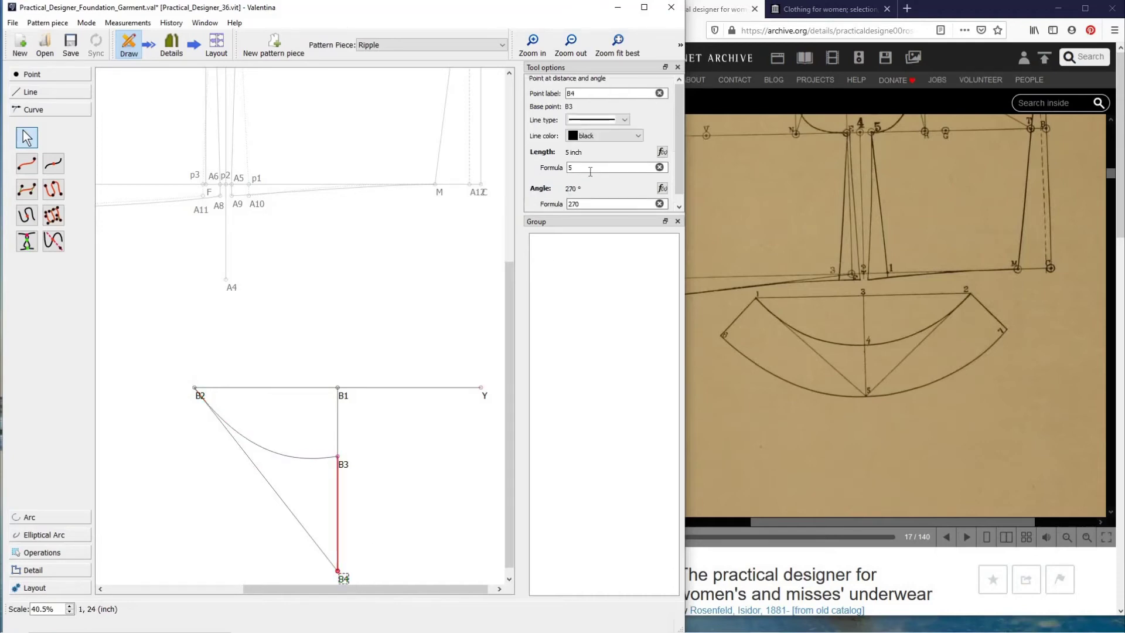
pyautogui.doubleClick(568, 167)
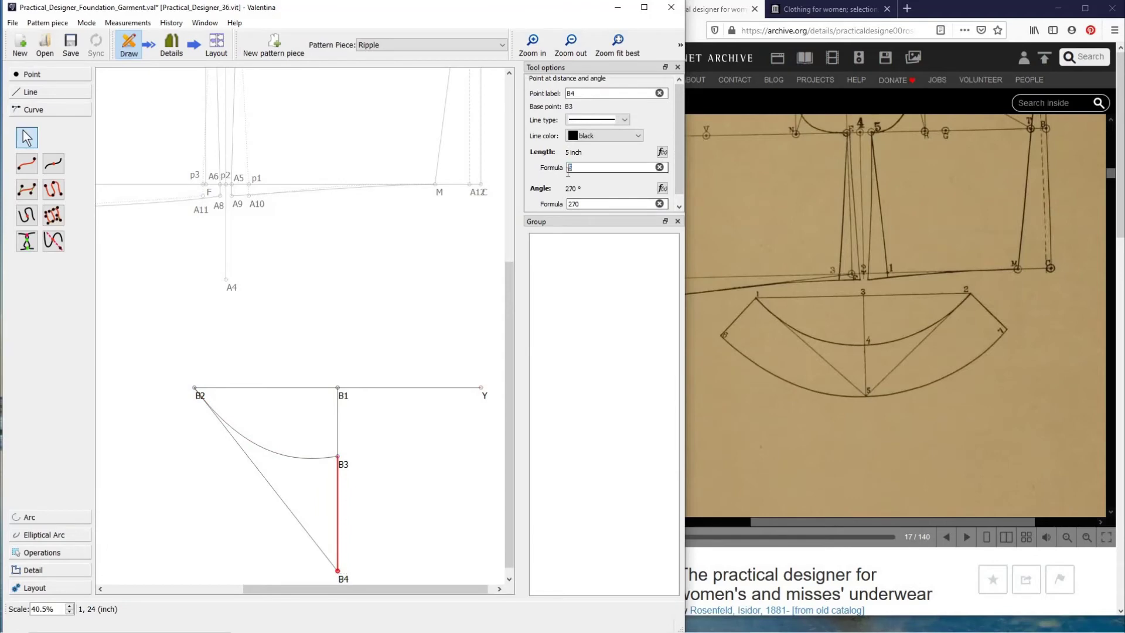
pyautogui.click(392, 547)
pyautogui.click(337, 570)
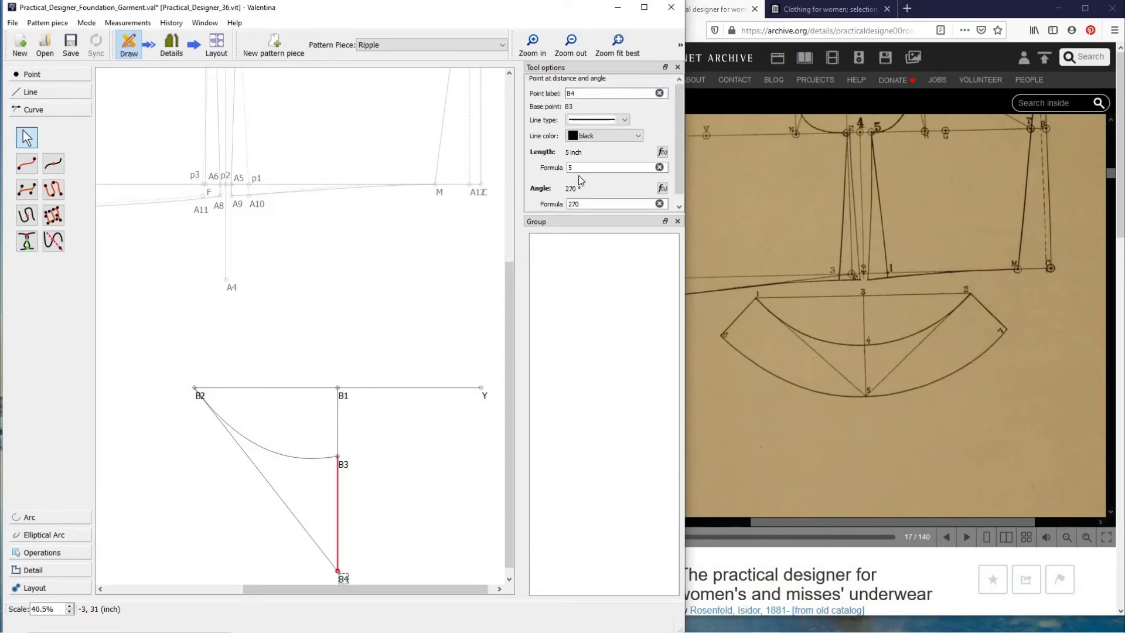
pyautogui.doubleClick(583, 168)
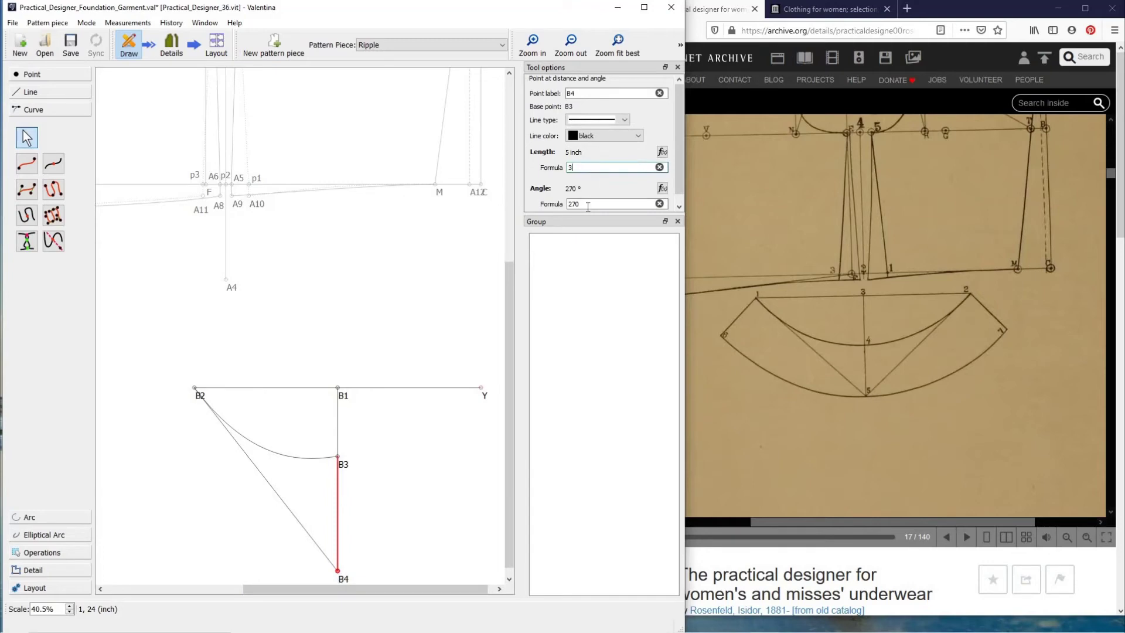
pyautogui.write('3')
pyautogui.press('Return')
pyautogui.click(394, 532)
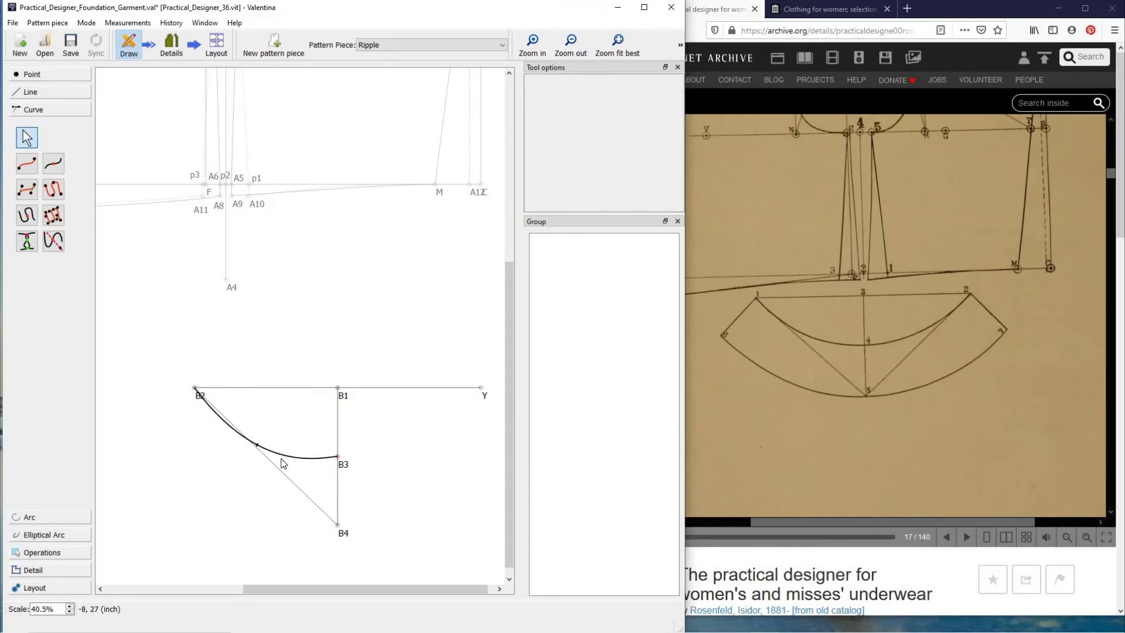
# Step: Reshape the curve between B3 and B2 to angles of about 183° at B3 and 312° at B2
pyautogui.click(339, 457)
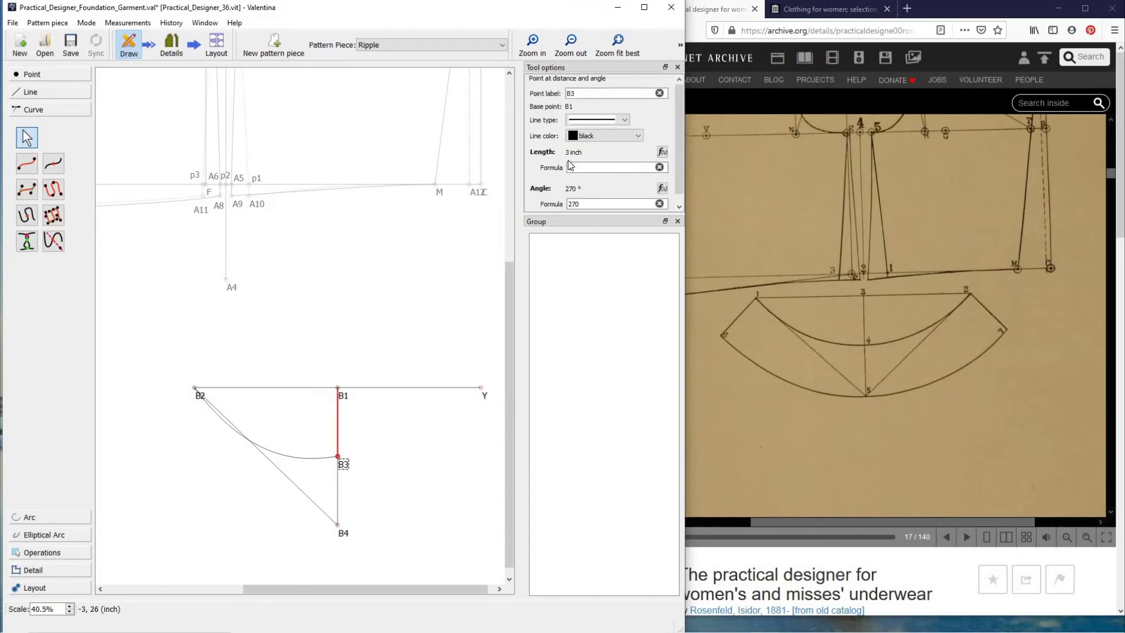
pyautogui.click(281, 479)
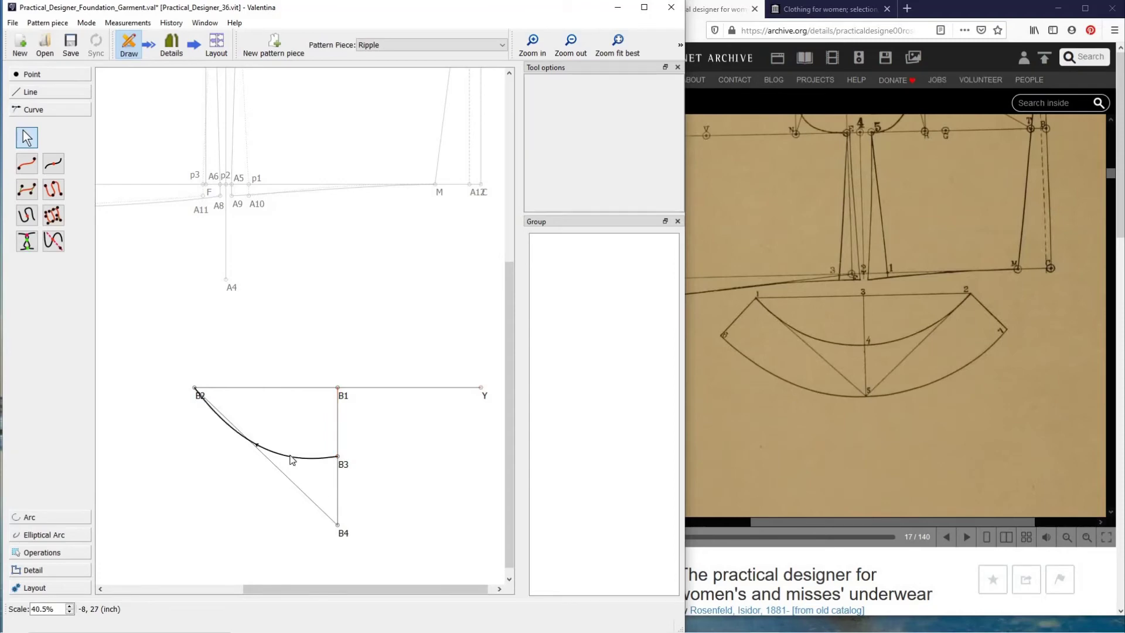
pyautogui.click(291, 456)
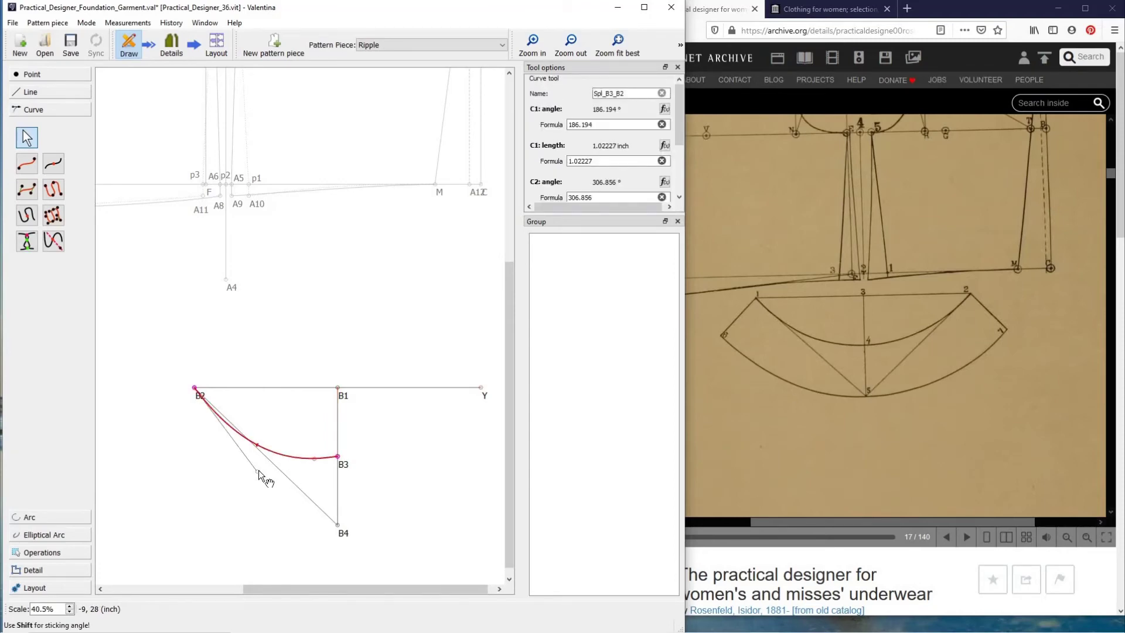
pyautogui.moveTo(258, 471); pyautogui.dragTo(304, 468)
pyautogui.click(408, 521)
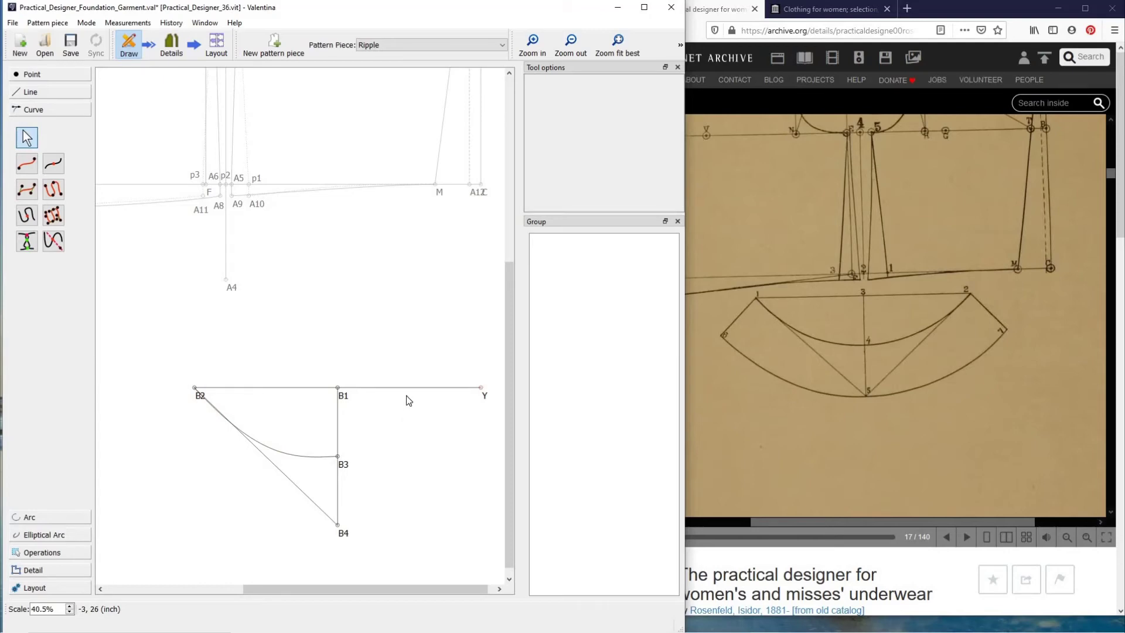
pyautogui.click(199, 397)
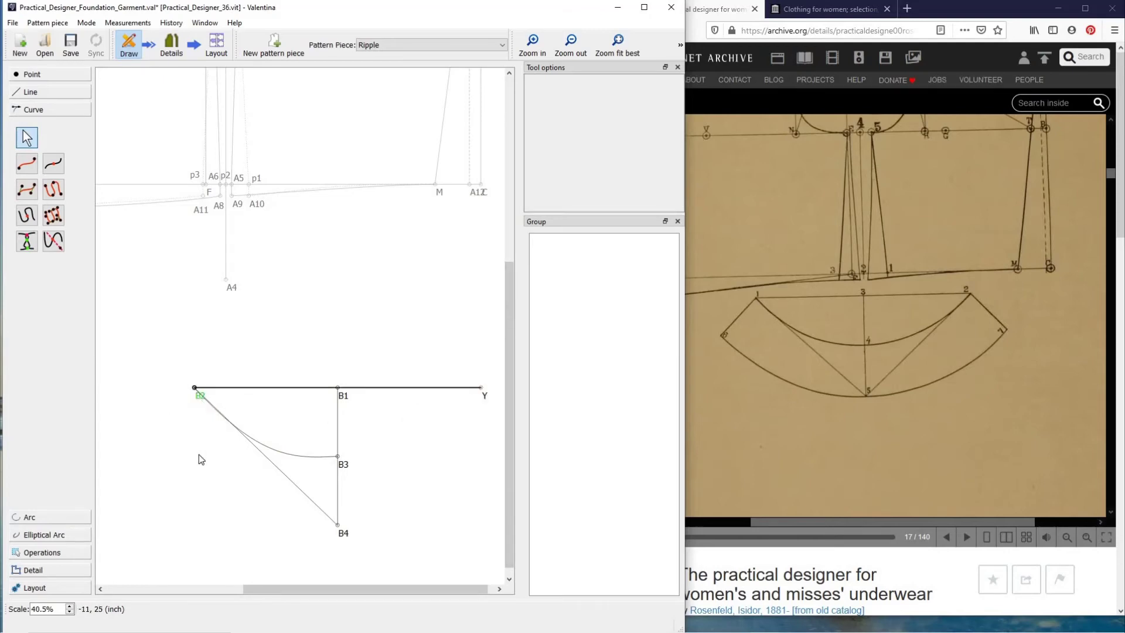
pyautogui.click(397, 495)
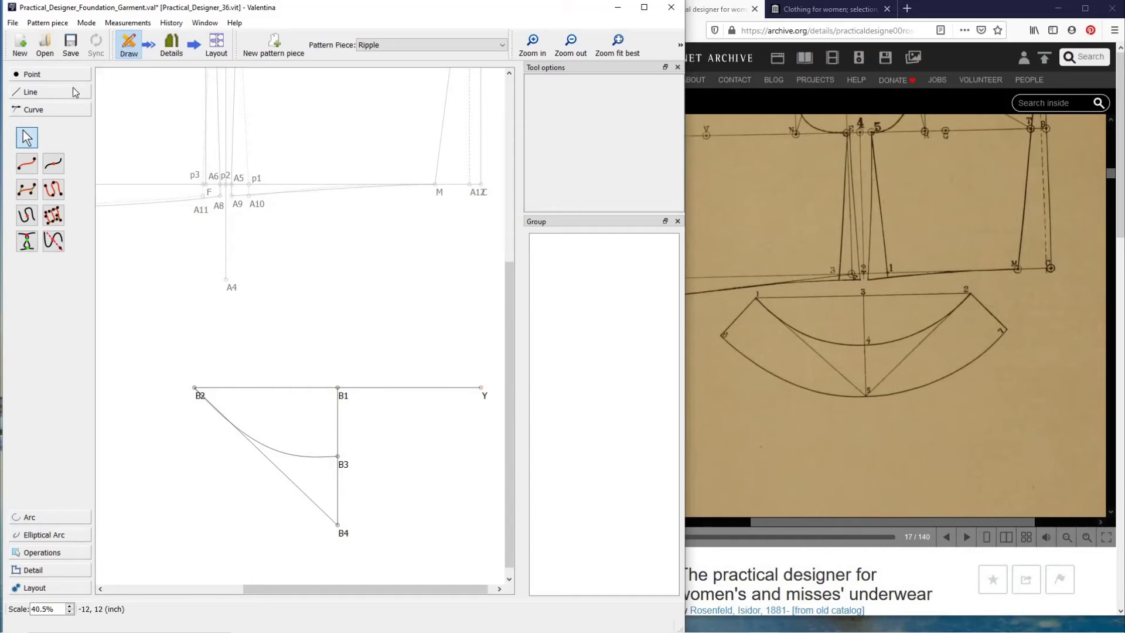
# Step: Add point B5 perpendicular to line B2–B4 at B2, with a length of 3 inches and an additional angle of 180°
pyautogui.click(60, 74)
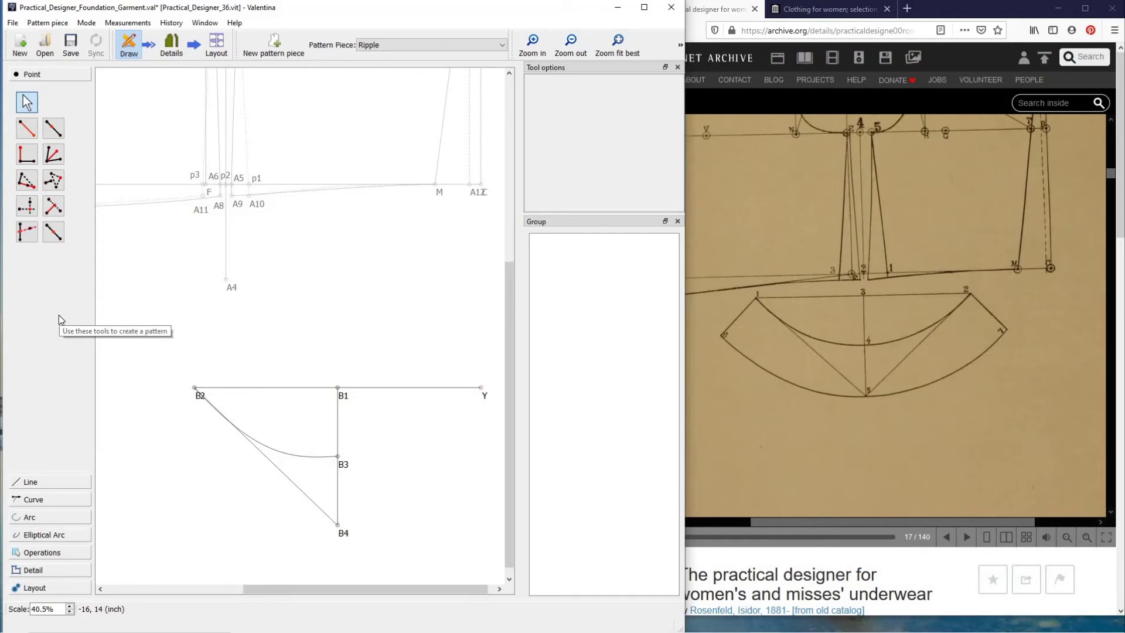
pyautogui.click(26, 154)
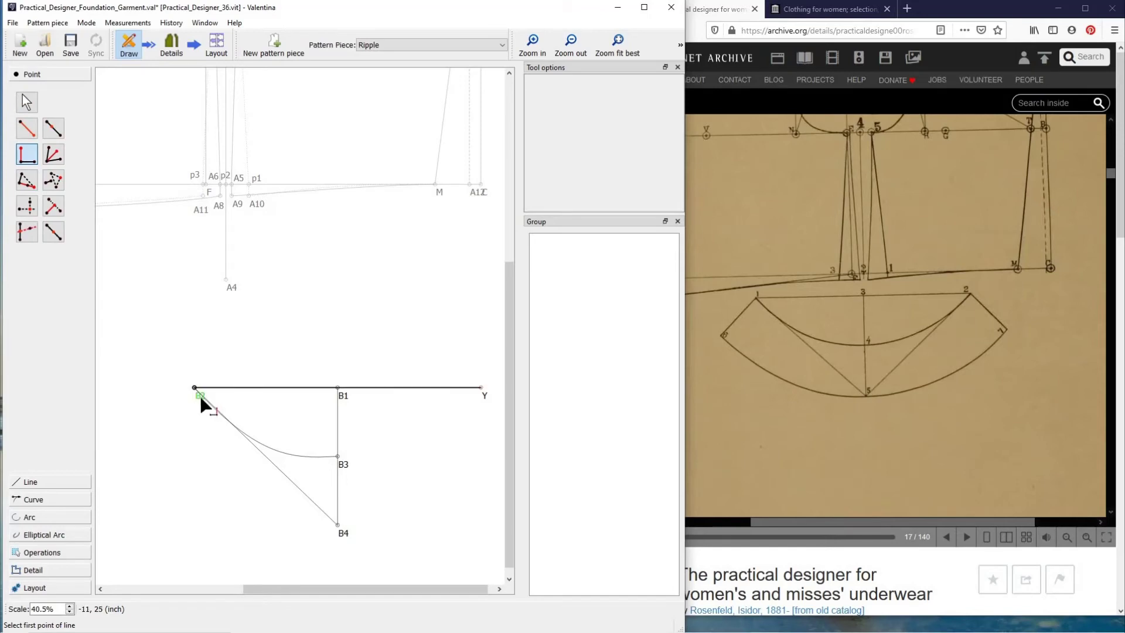
pyautogui.click(199, 394)
pyautogui.click(338, 524)
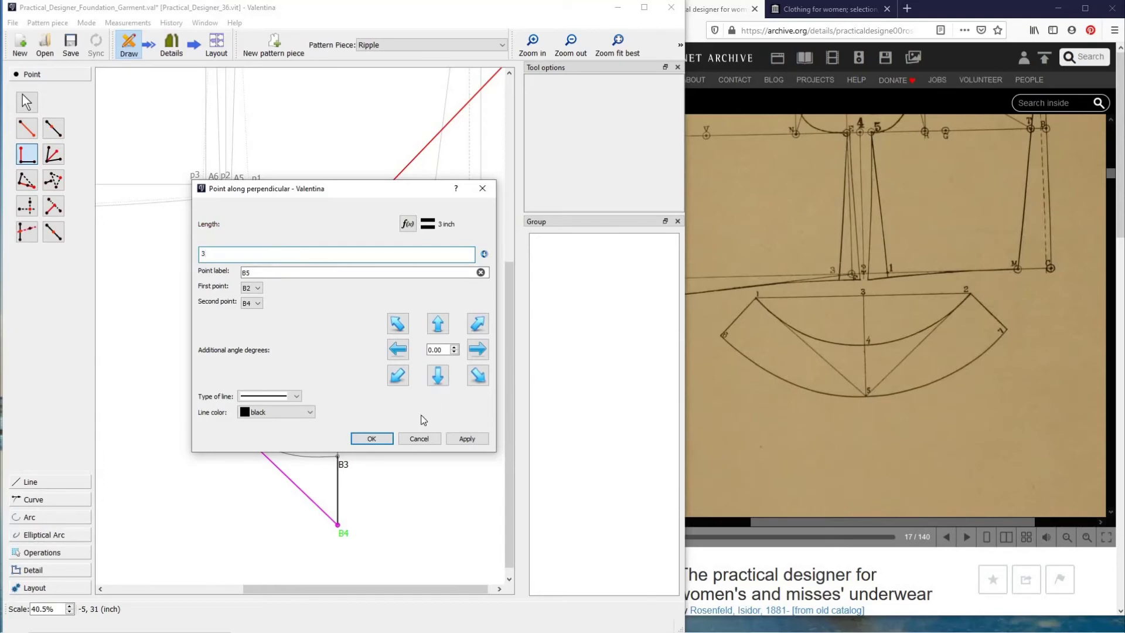
pyautogui.click(386, 443)
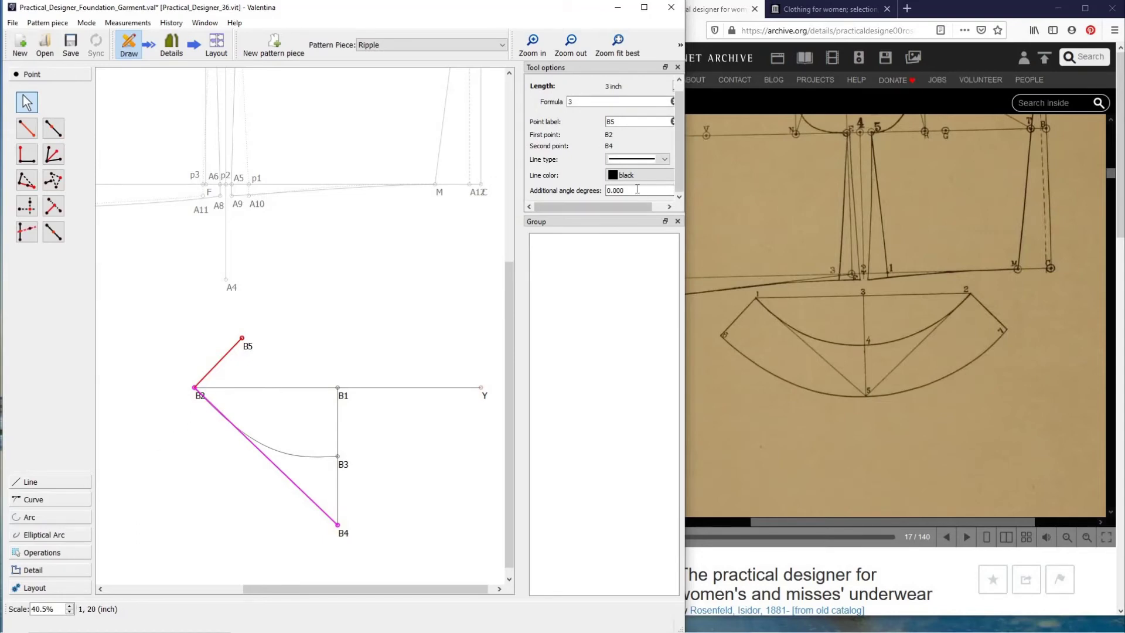
pyautogui.moveTo(608, 190); pyautogui.dragTo(682, 206)
pyautogui.write('180')
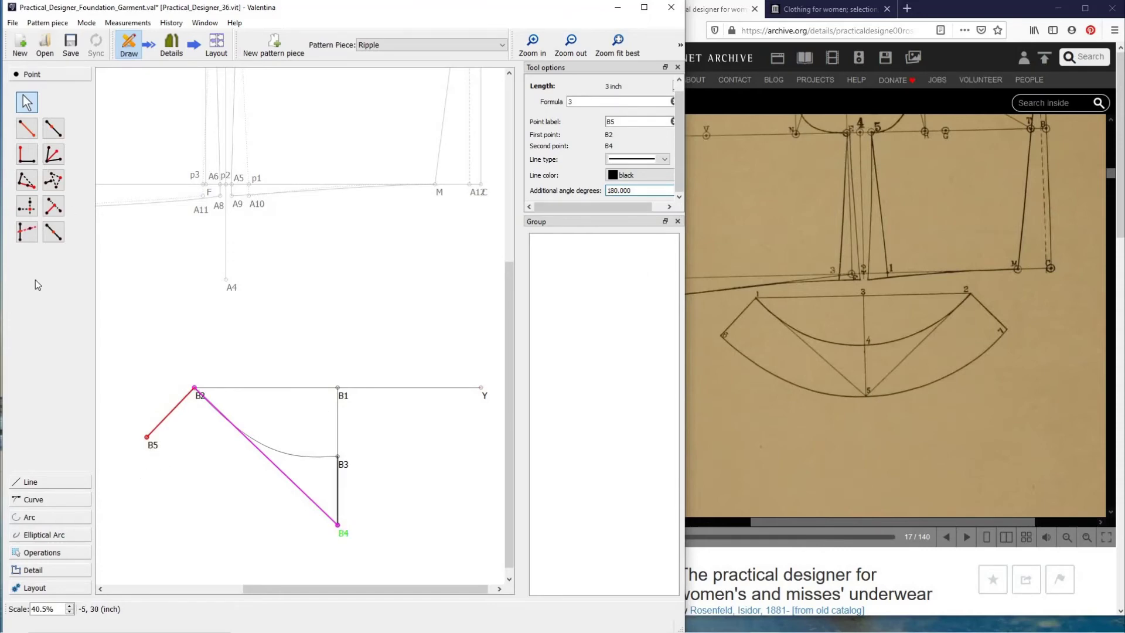
# Step: Draw a curve from B5 to B4 and shape it into an outward bow that meets B4 nearly horizontally
pyautogui.click(50, 496)
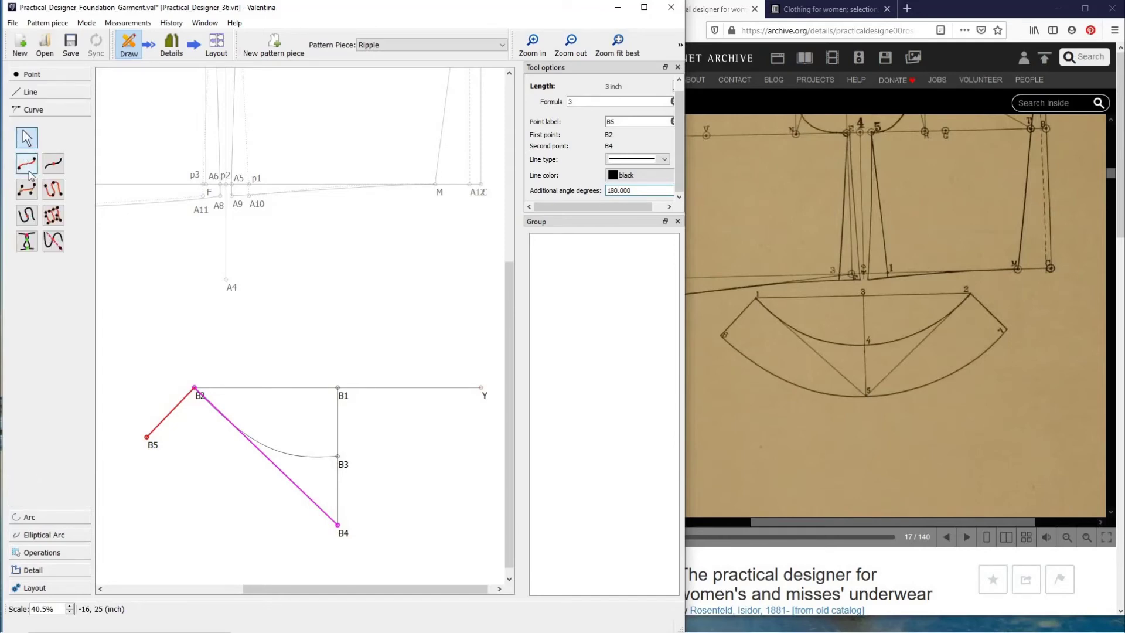
pyautogui.click(27, 165)
pyautogui.click(148, 440)
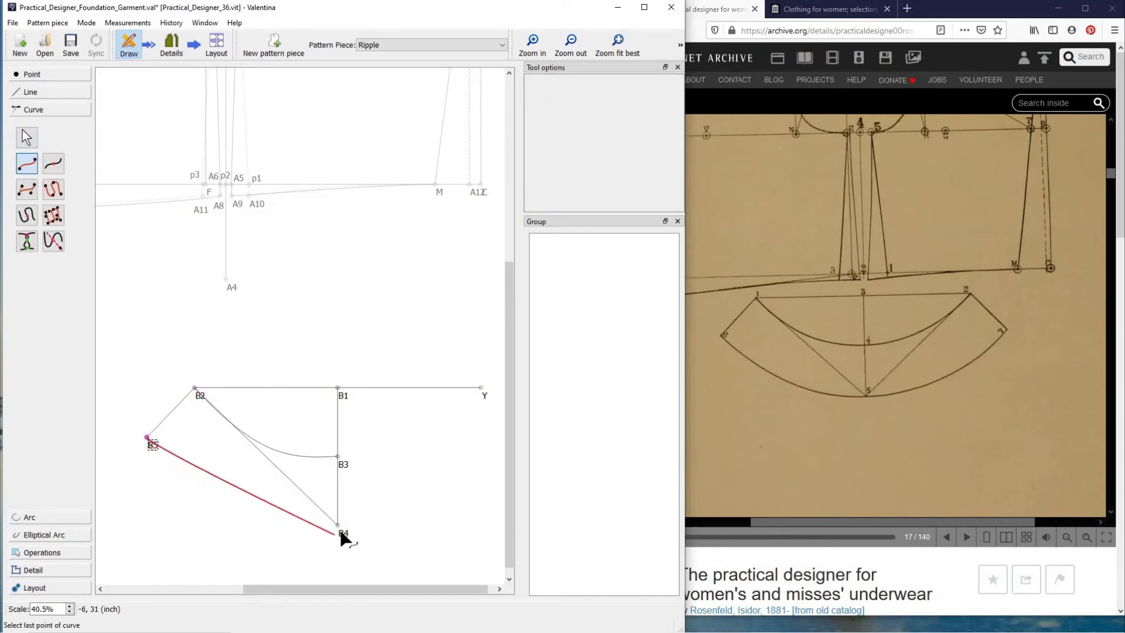
pyautogui.click(341, 534)
pyautogui.press('Return')
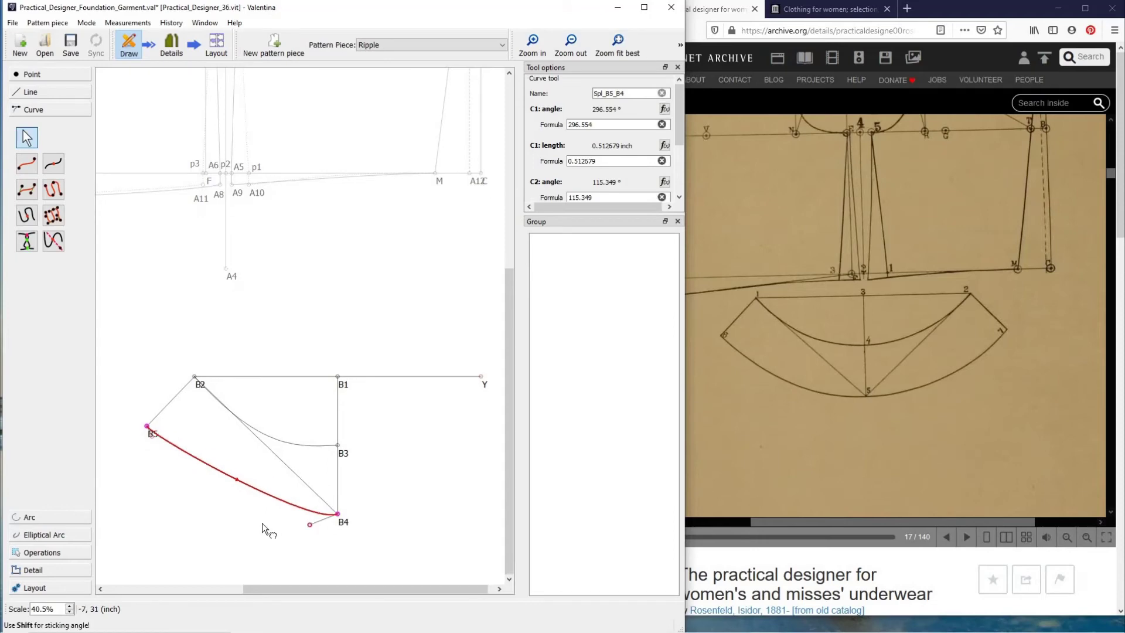
pyautogui.moveTo(262, 522); pyautogui.dragTo(206, 524)
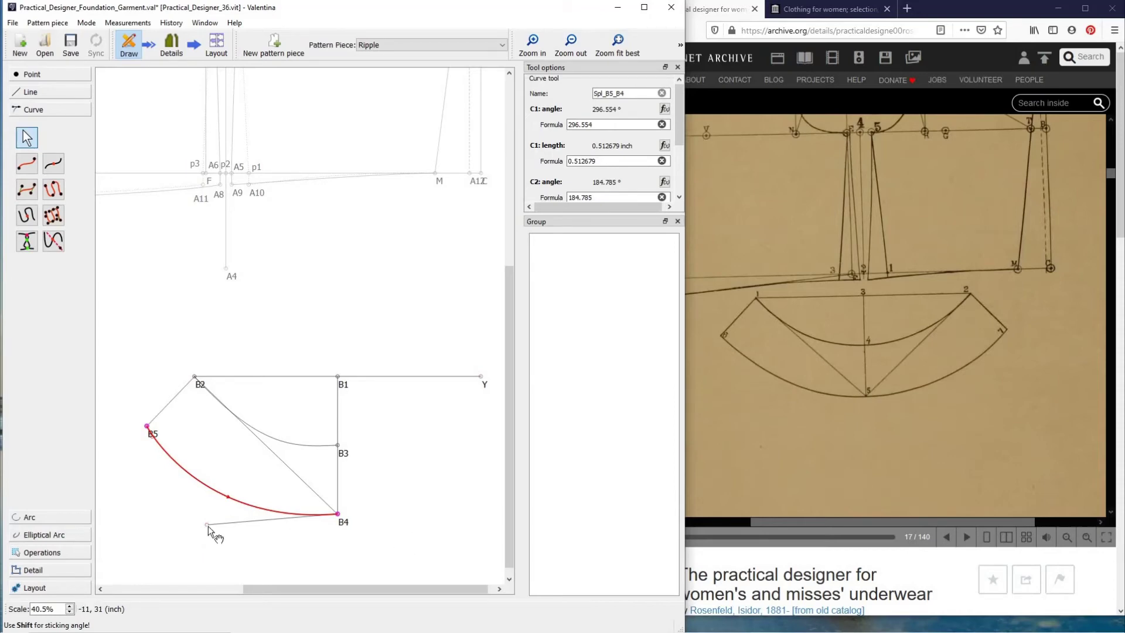
pyautogui.moveTo(208, 524); pyautogui.dragTo(201, 507)
pyautogui.click(486, 537)
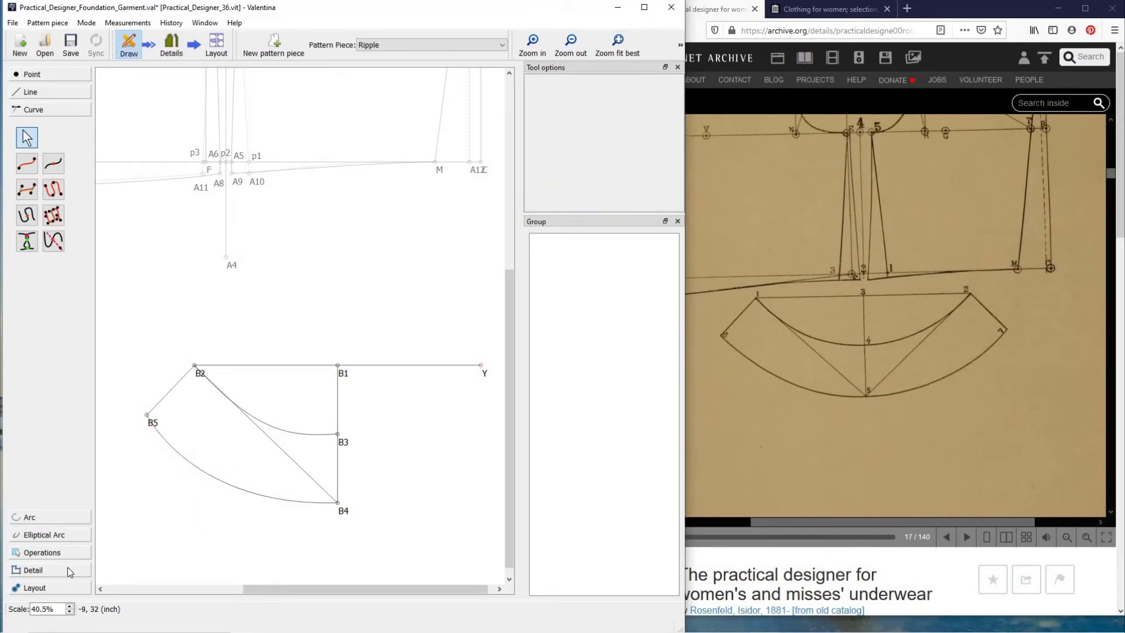
# Step: Flip both curves and points B2 and B5 across a vertical axis with origin B4, using the suffix b1
pyautogui.click(55, 552)
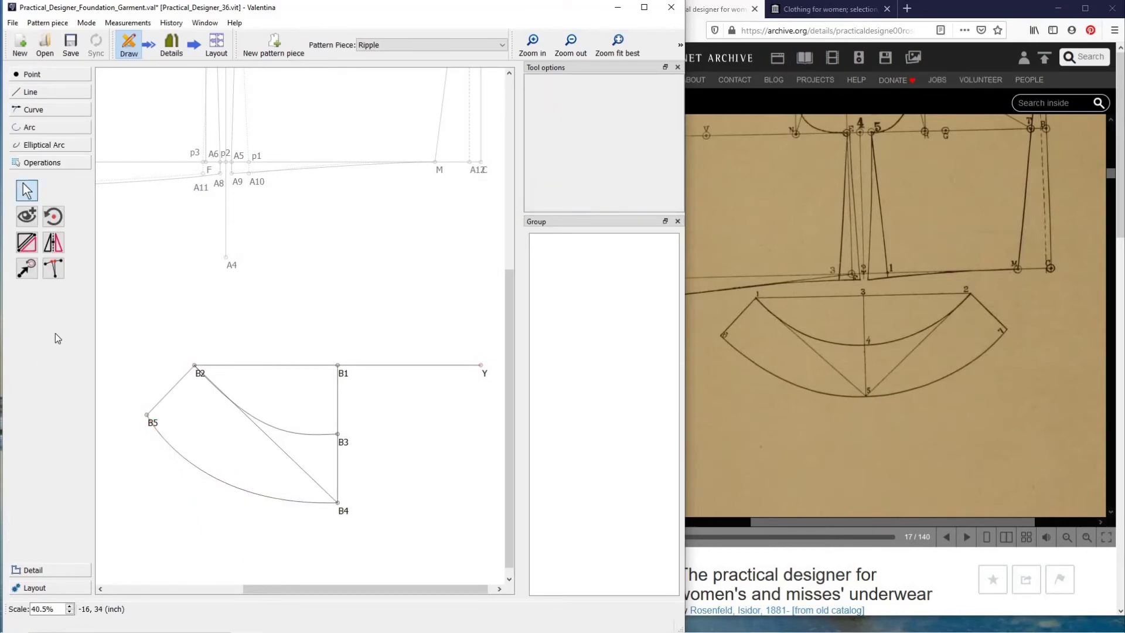
pyautogui.click(58, 251)
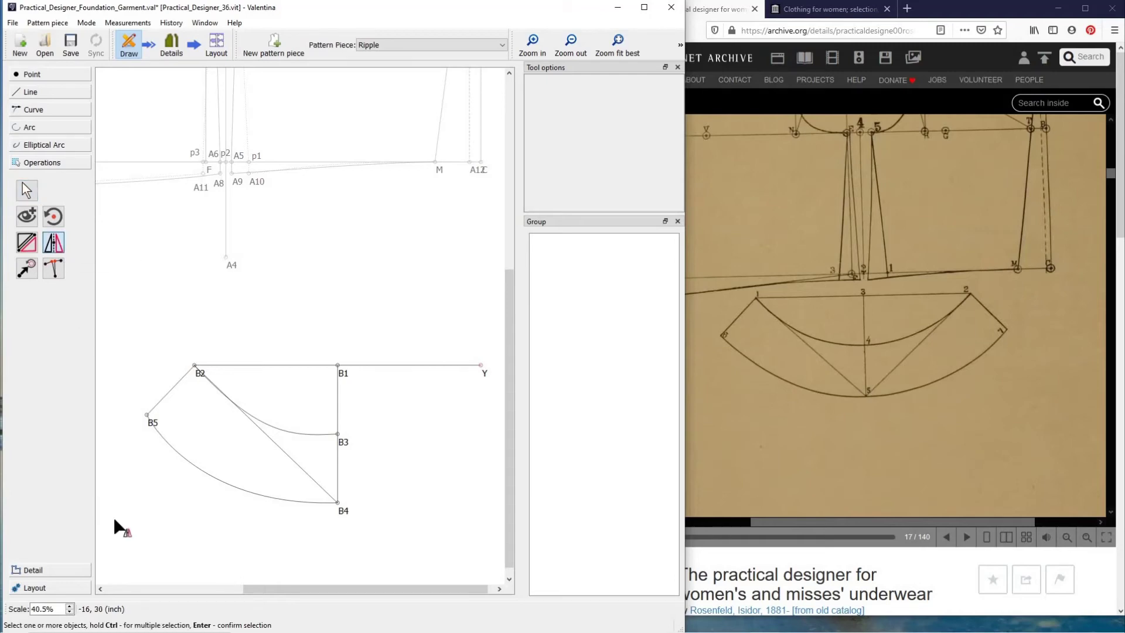
pyautogui.click(264, 501)
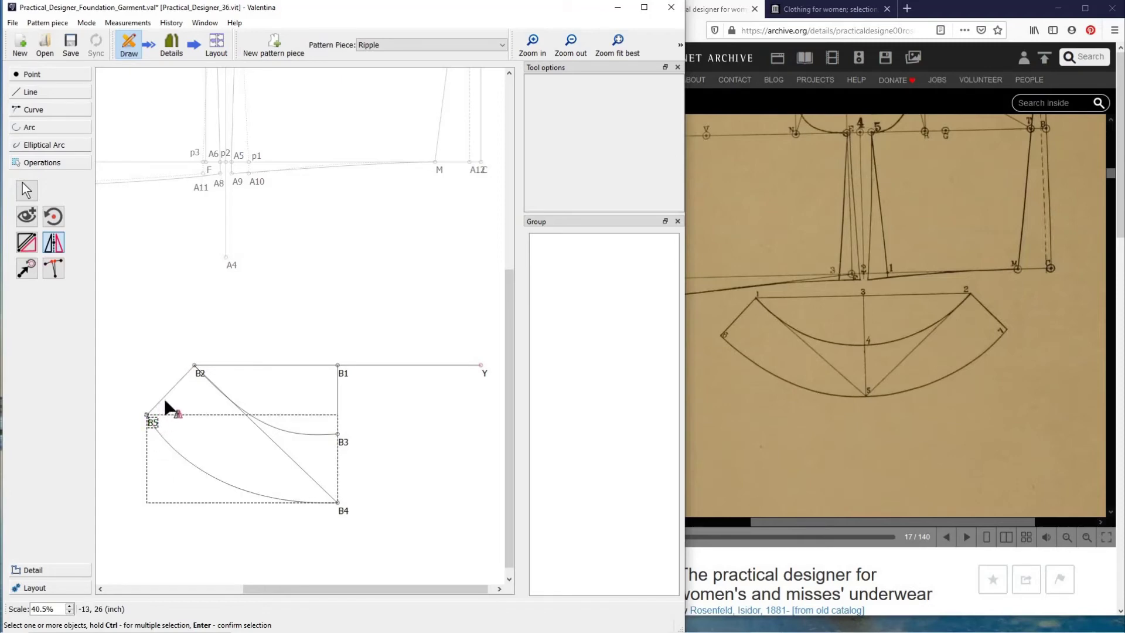
pyautogui.click(198, 376)
pyautogui.click(299, 433)
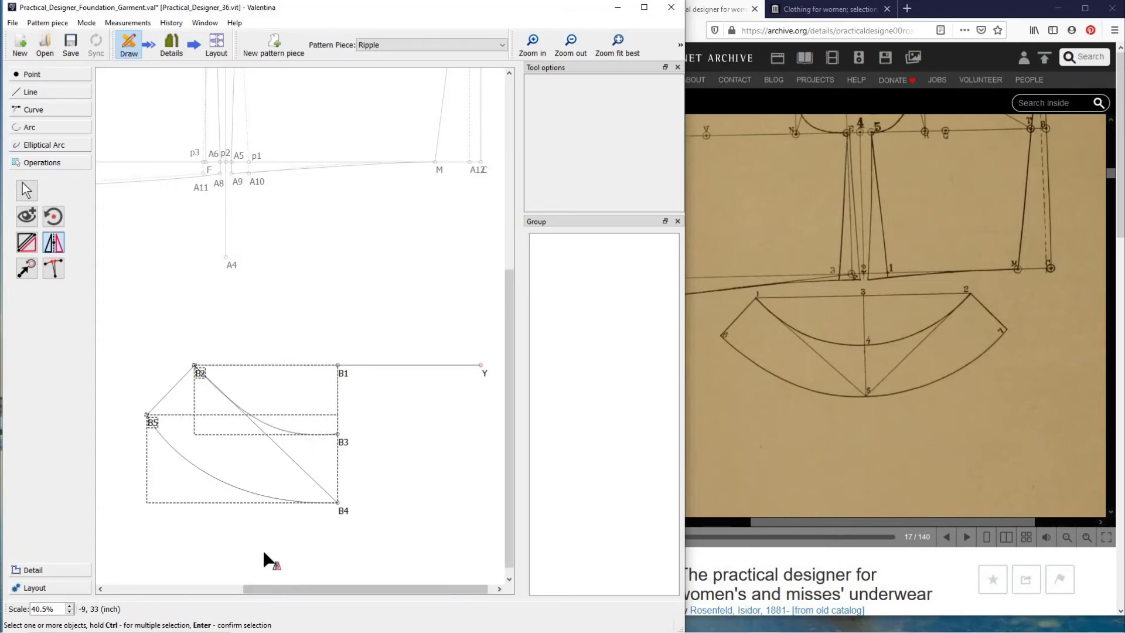
pyautogui.press('Return')
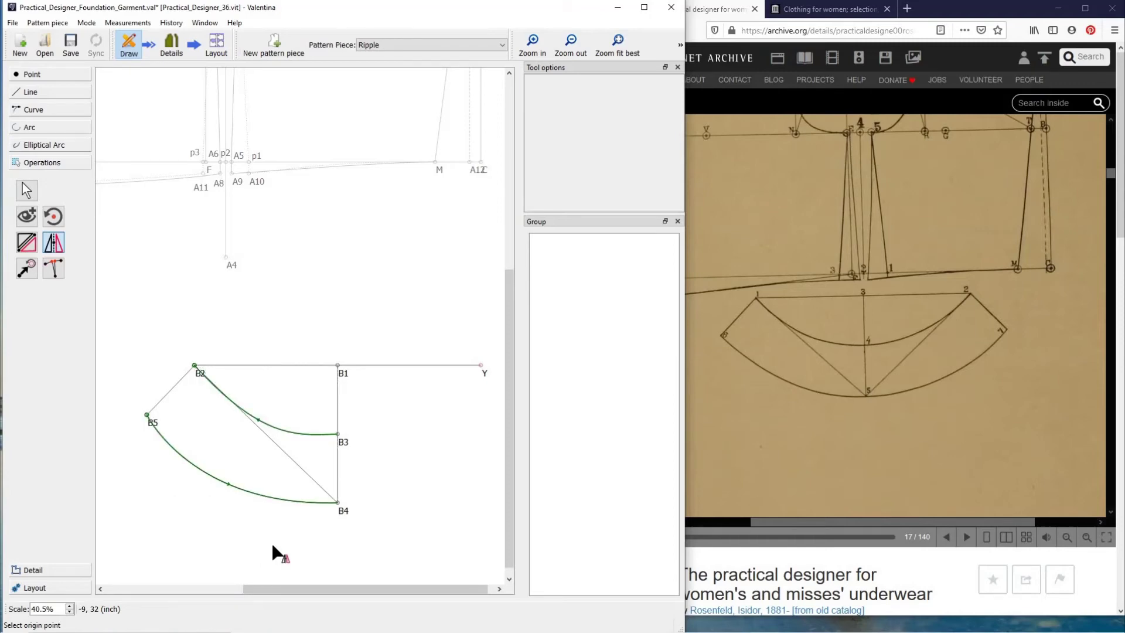
pyautogui.click(342, 512)
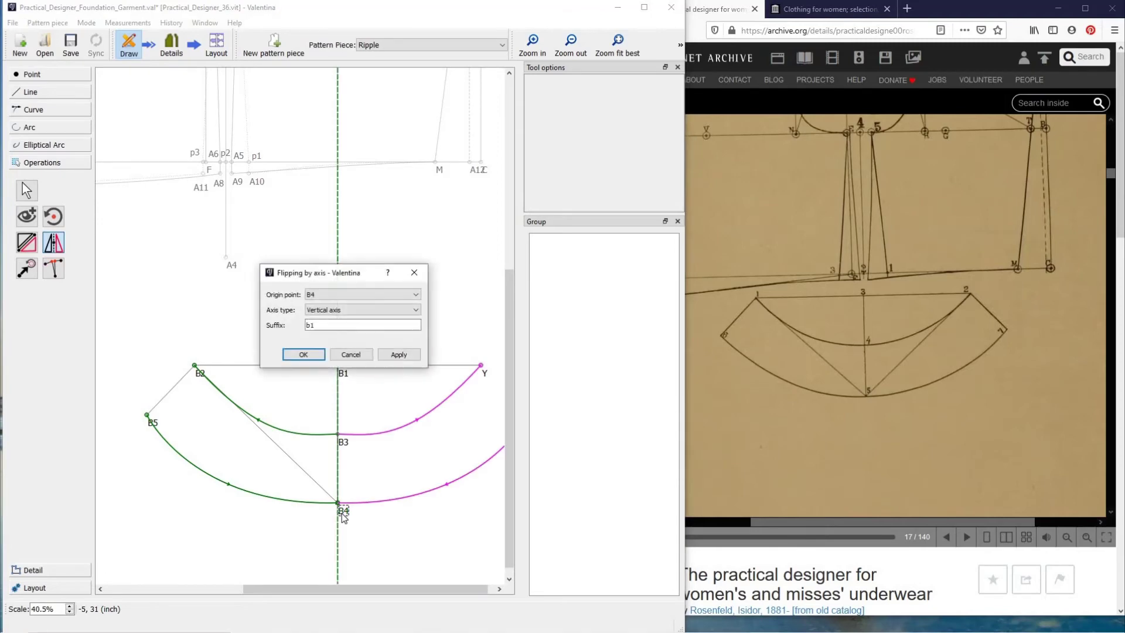
pyautogui.click(304, 354)
pyautogui.moveTo(363, 589); pyautogui.dragTo(381, 583)
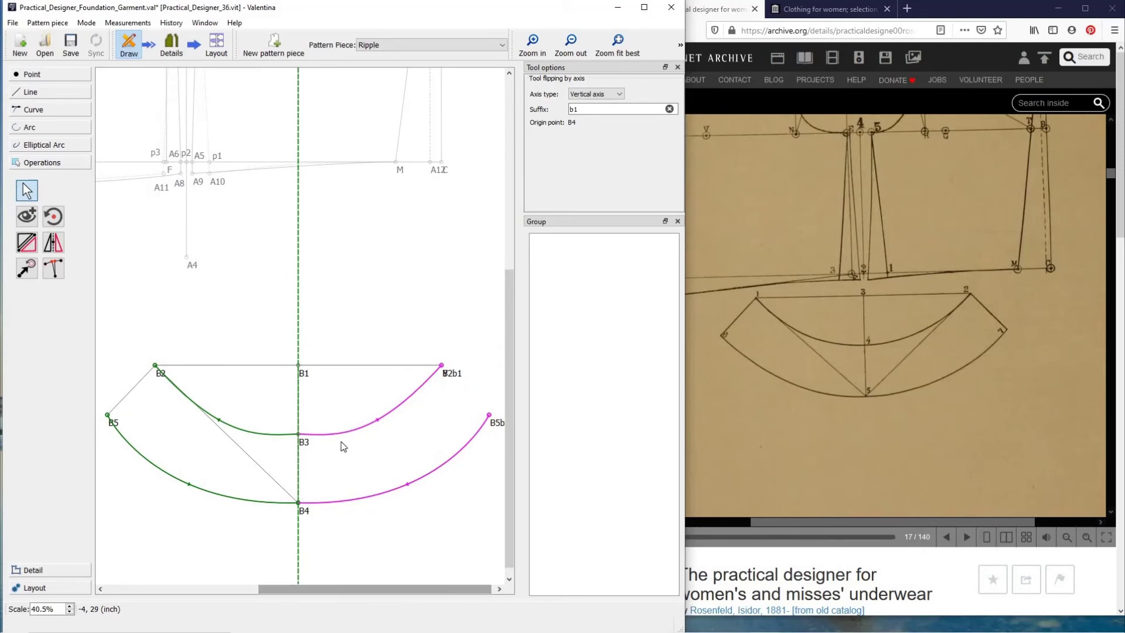
# Step: Raise the B3 handle of the curve between B3 and B2 to an angle of about 178° and a length of about 1.86 inches
pyautogui.click(288, 435)
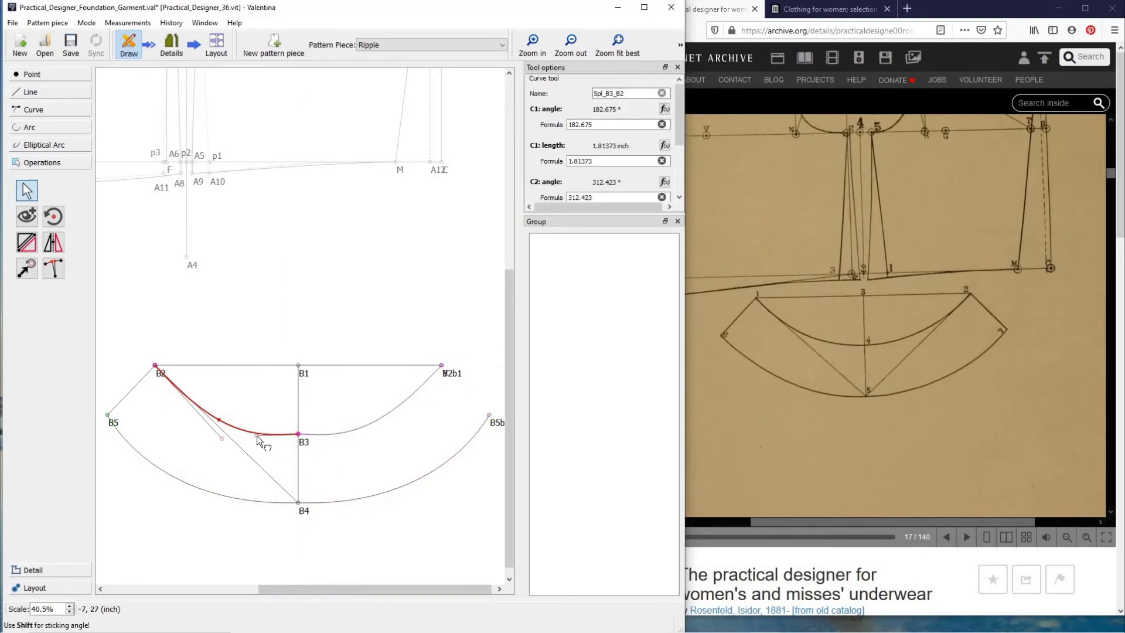
pyautogui.moveTo(257, 435); pyautogui.dragTo(255, 431)
pyautogui.moveTo(255, 433); pyautogui.dragTo(254, 429)
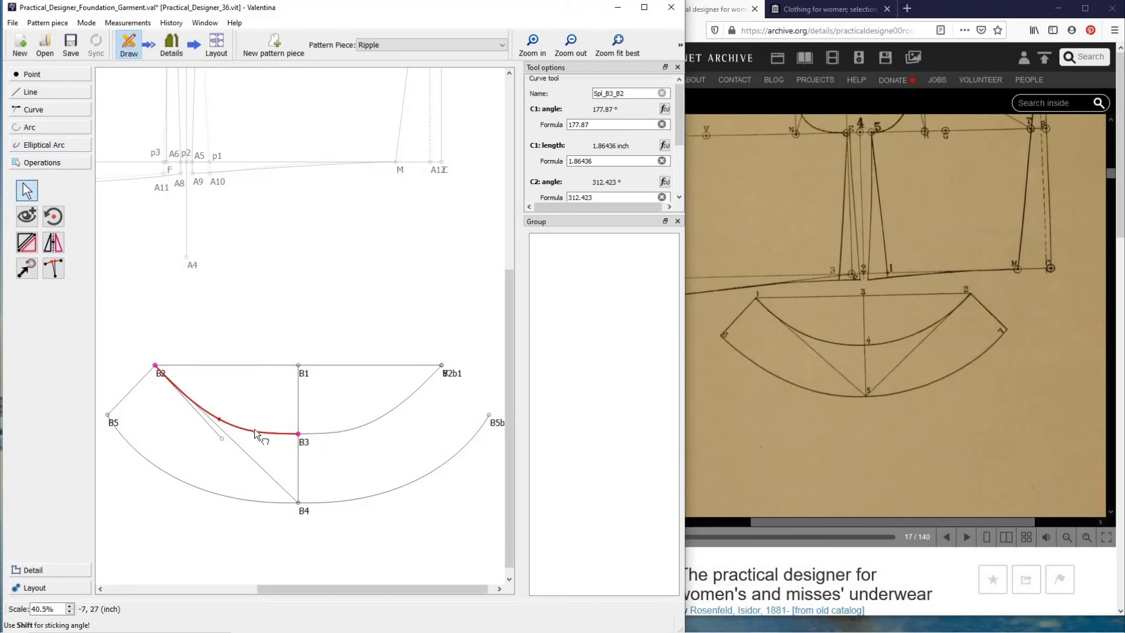
pyautogui.click(325, 478)
pyautogui.click(277, 501)
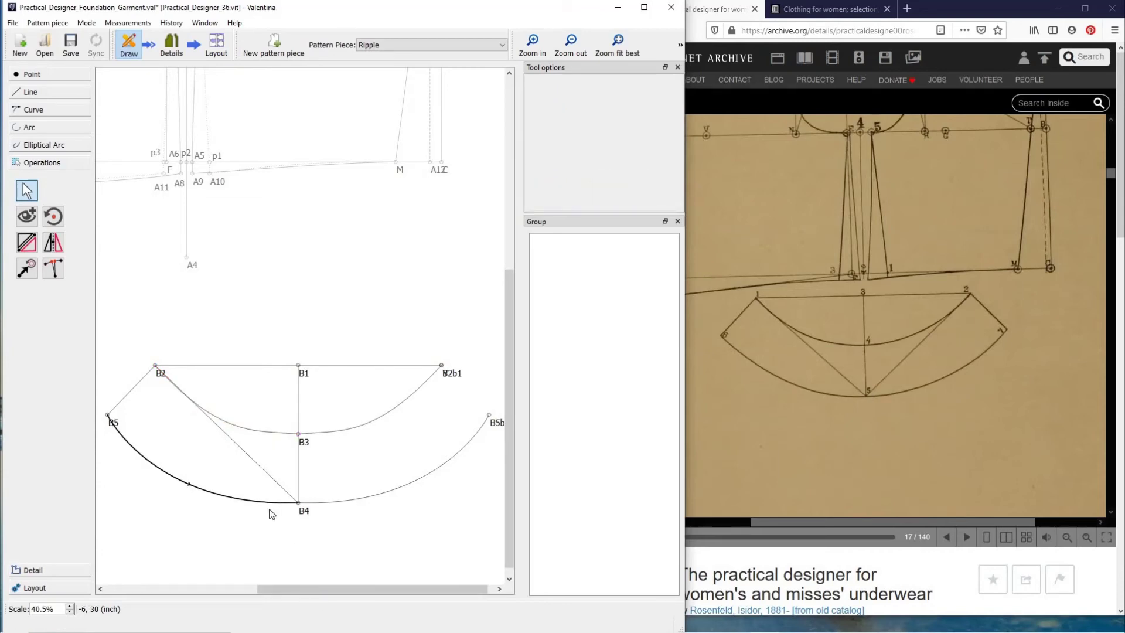
# Step: Flatten the B5–B4 curve to a C1 length of about 0.51 inch and a C2 angle of about 177°, and move label B2b1 above point Y
pyautogui.moveTo(199, 505); pyautogui.dragTo(209, 497)
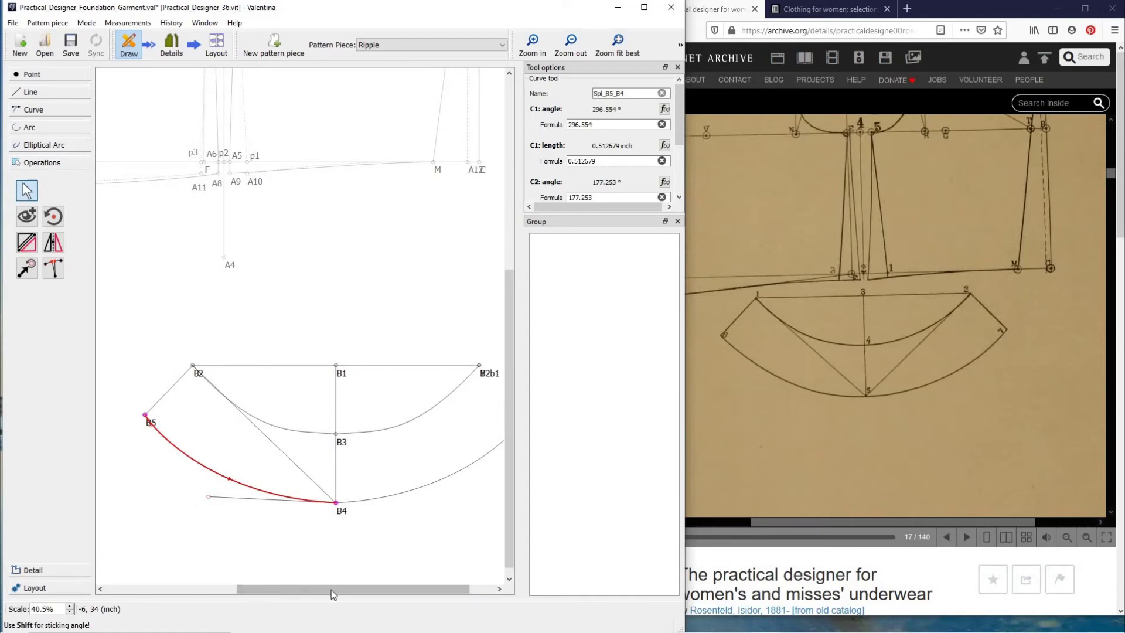
pyautogui.moveTo(332, 589); pyautogui.dragTo(351, 588)
pyautogui.click(473, 372)
pyautogui.moveTo(463, 378); pyautogui.dragTo(491, 331)
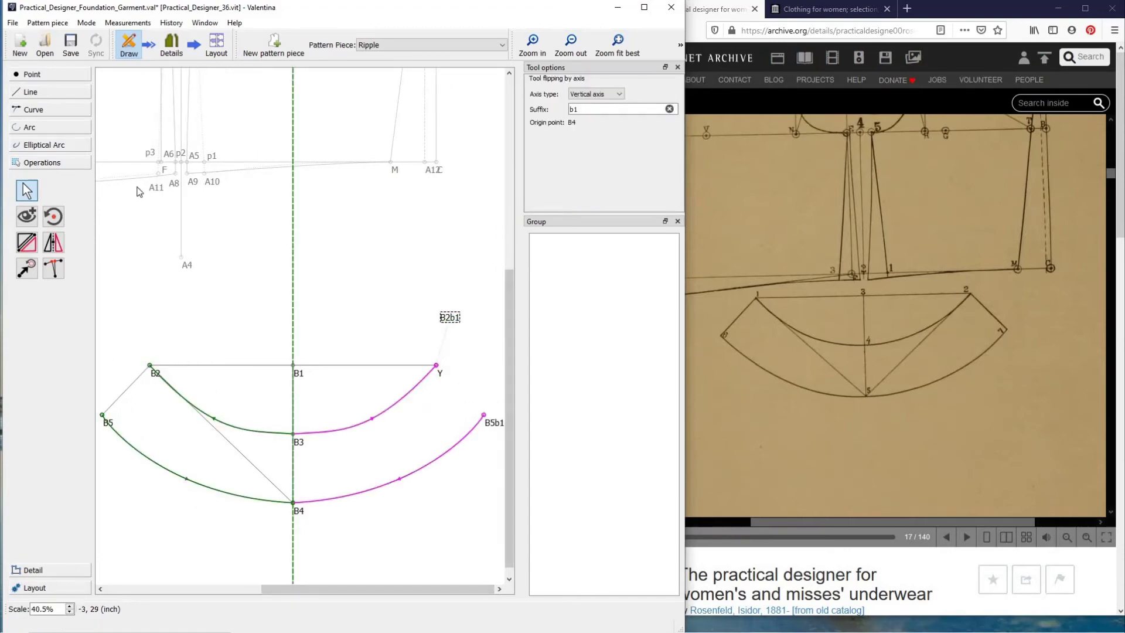
# Step: Draw a straight line from Y to B5b1 to close the mirrored end of the ripple
pyautogui.click(56, 95)
pyautogui.click(26, 146)
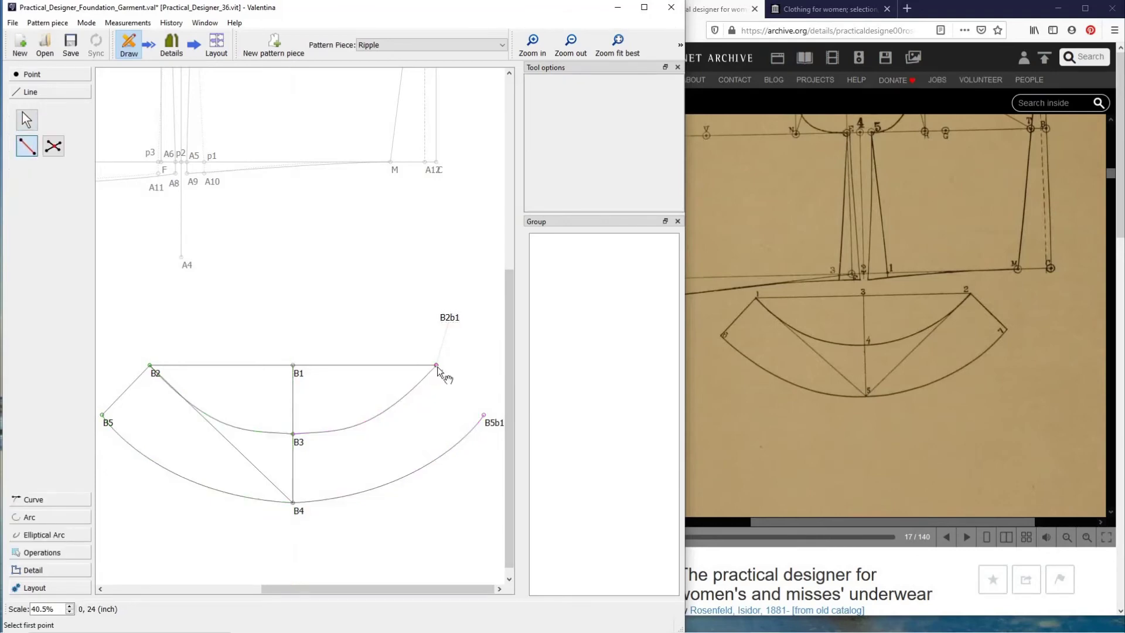
pyautogui.click(436, 365)
pyautogui.click(485, 417)
pyautogui.press('Escape')
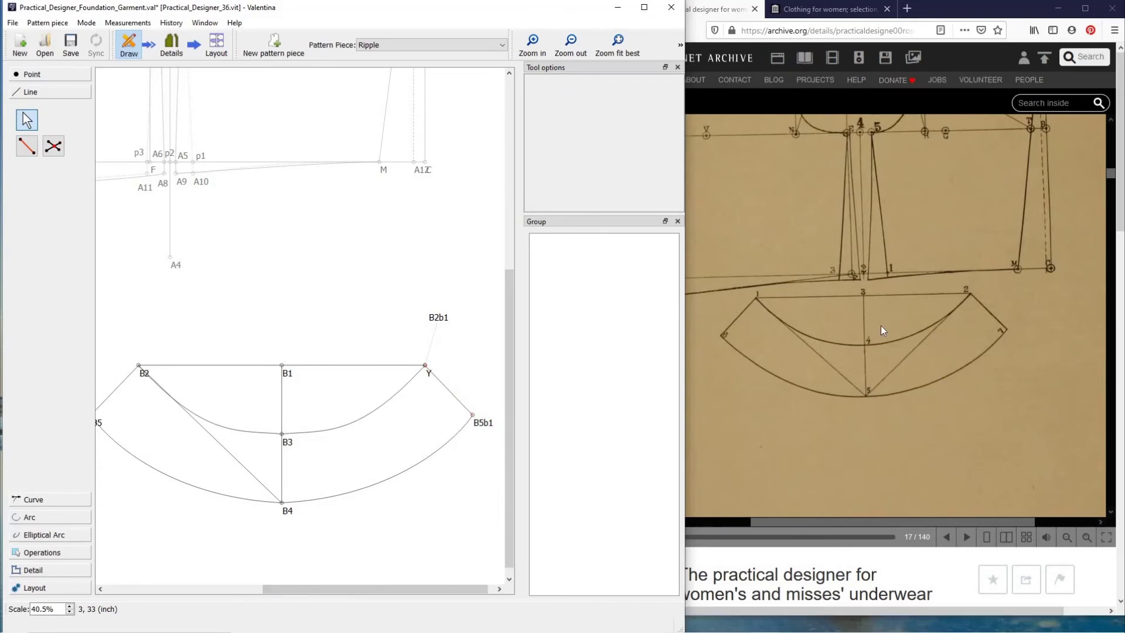
# Step: Start a workpiece for the ripple and trace its inner edge clockwise from B2 through both inner curves and B3 to Y
pyautogui.moveTo(354, 589); pyautogui.dragTo(340, 583)
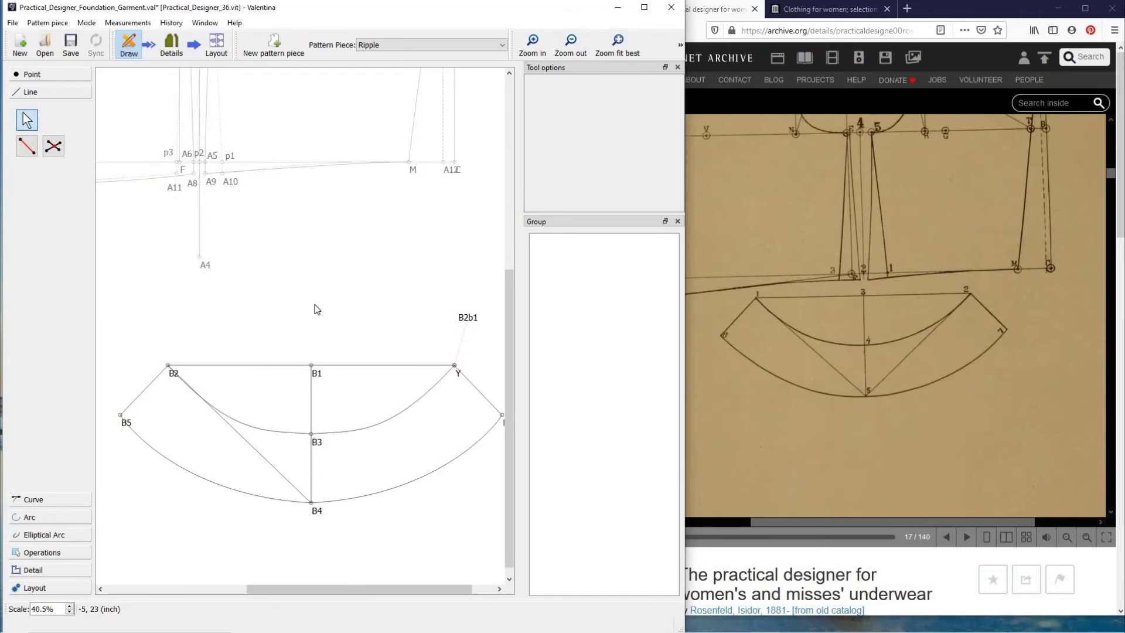
pyautogui.scroll(5, 346, 301)
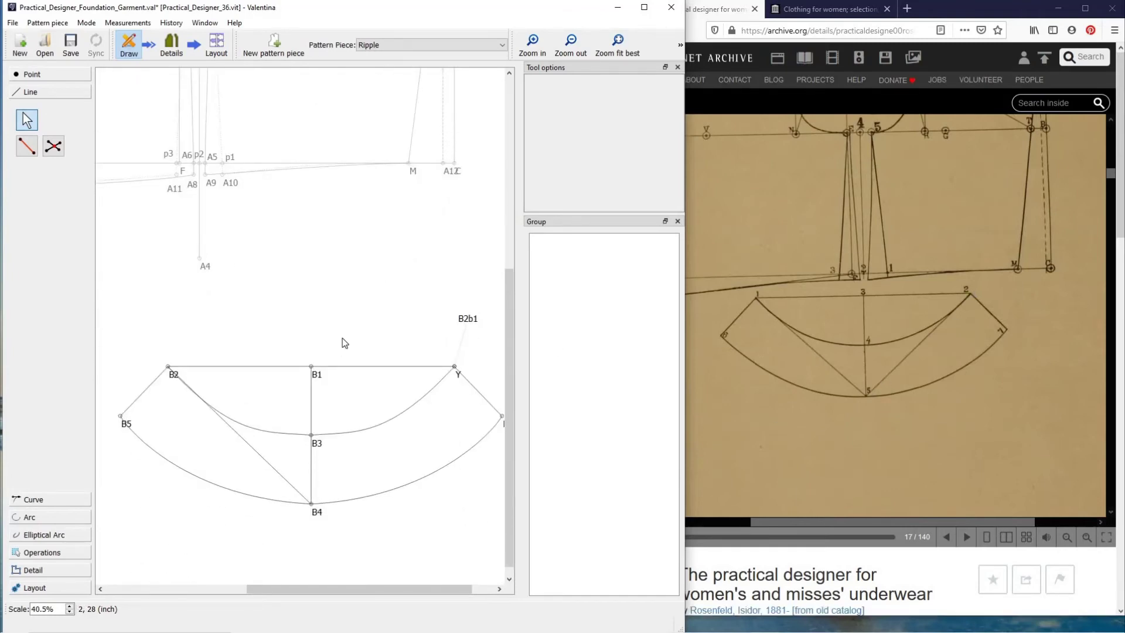
pyautogui.click(64, 573)
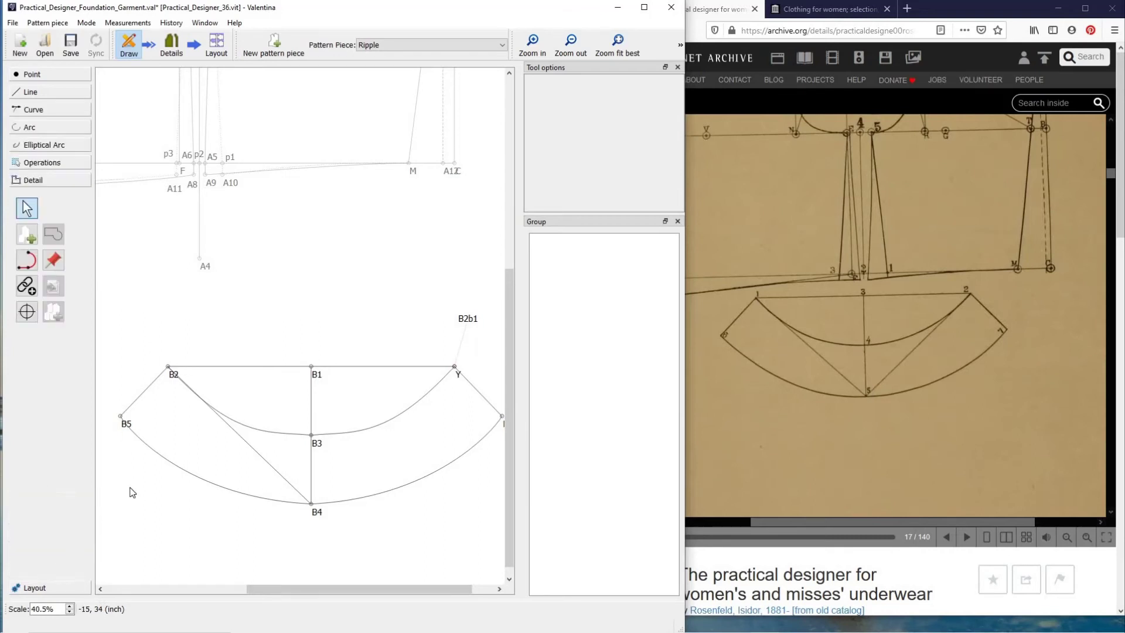
pyautogui.click(28, 238)
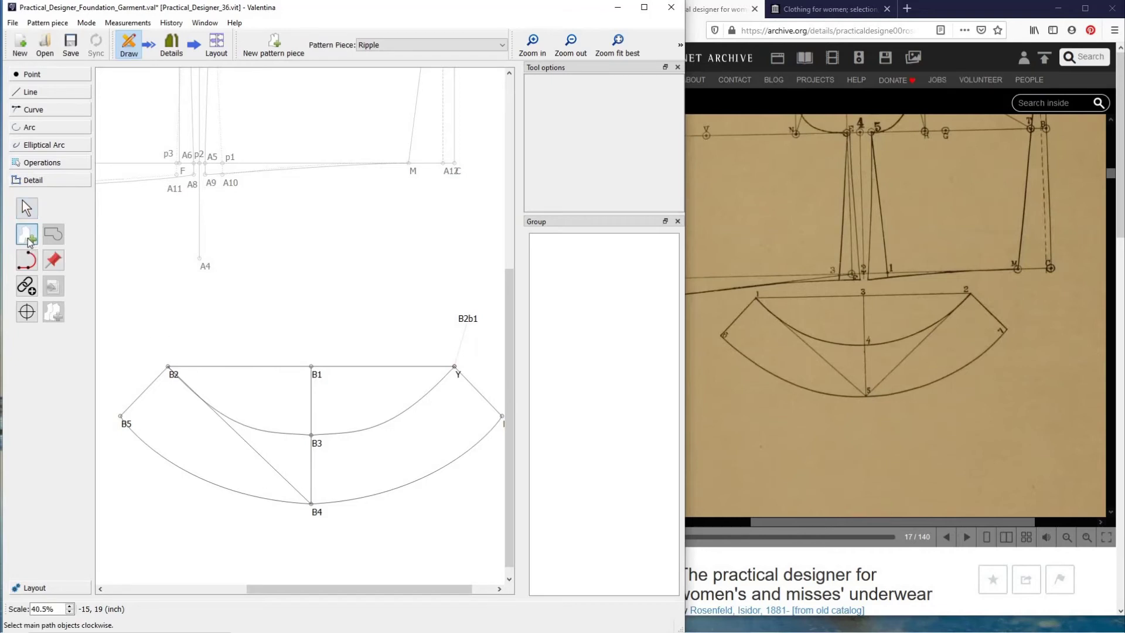
pyautogui.click(170, 374)
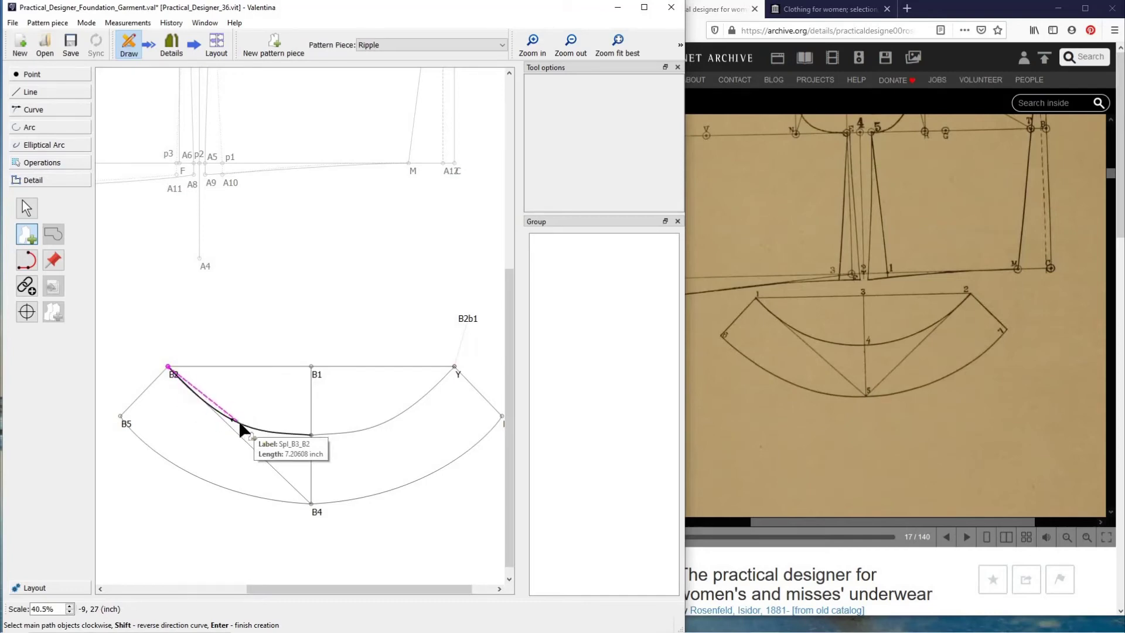
pyautogui.click(242, 427)
pyautogui.click(316, 440)
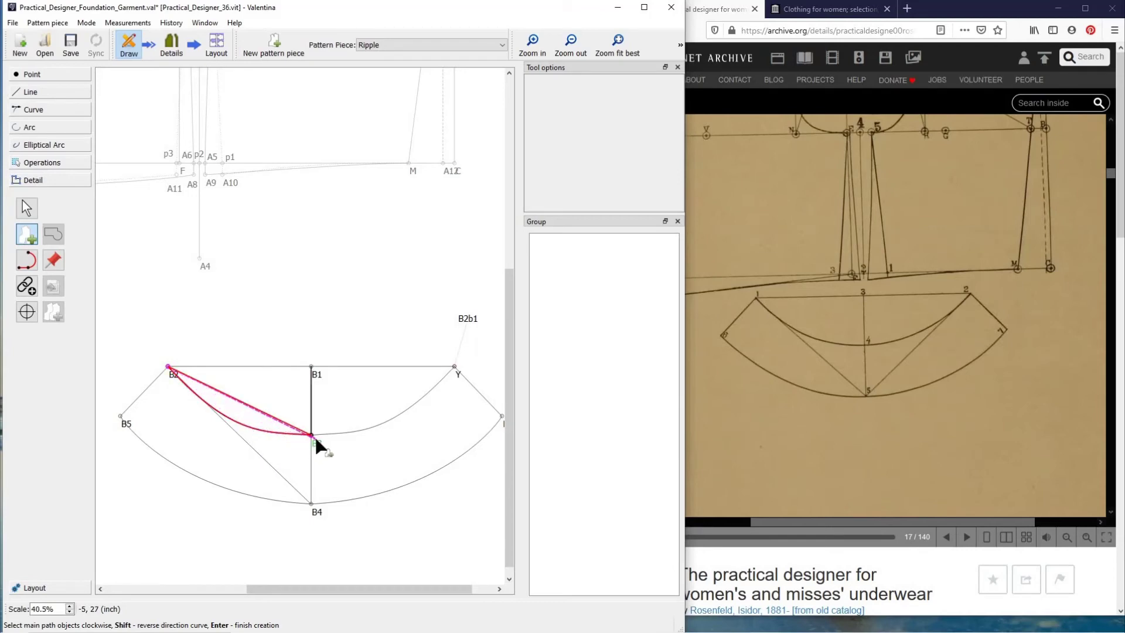
pyautogui.click(392, 424)
pyautogui.click(457, 373)
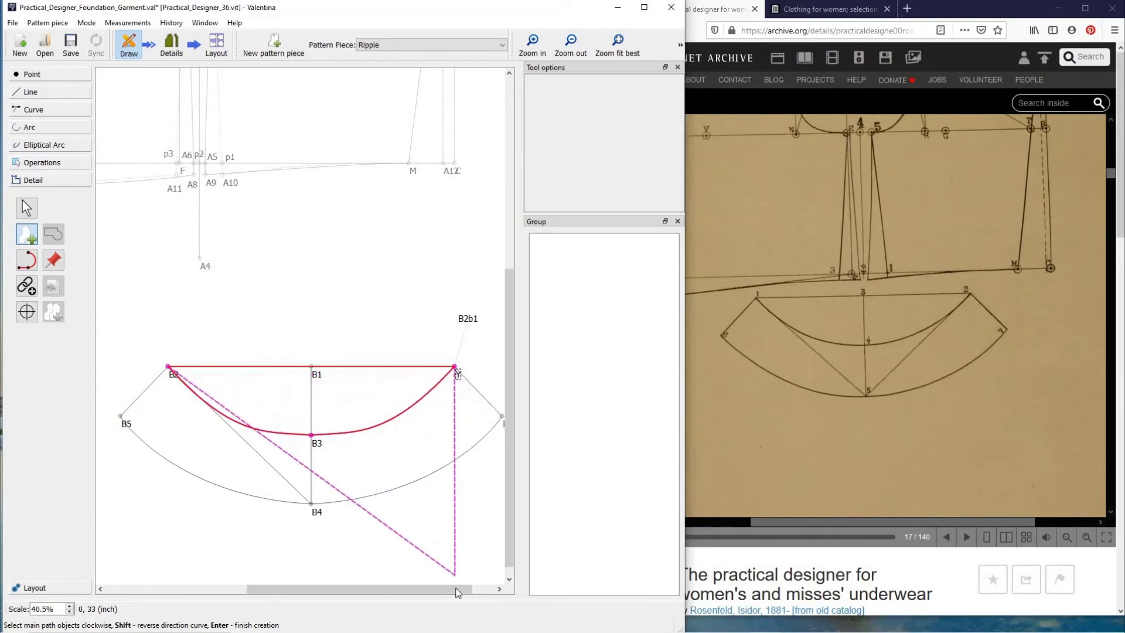
# Step: Continue the ripple outline through B5b1, the outer curves and B4 to B5, and finish creating the workpiece
pyautogui.click(495, 422)
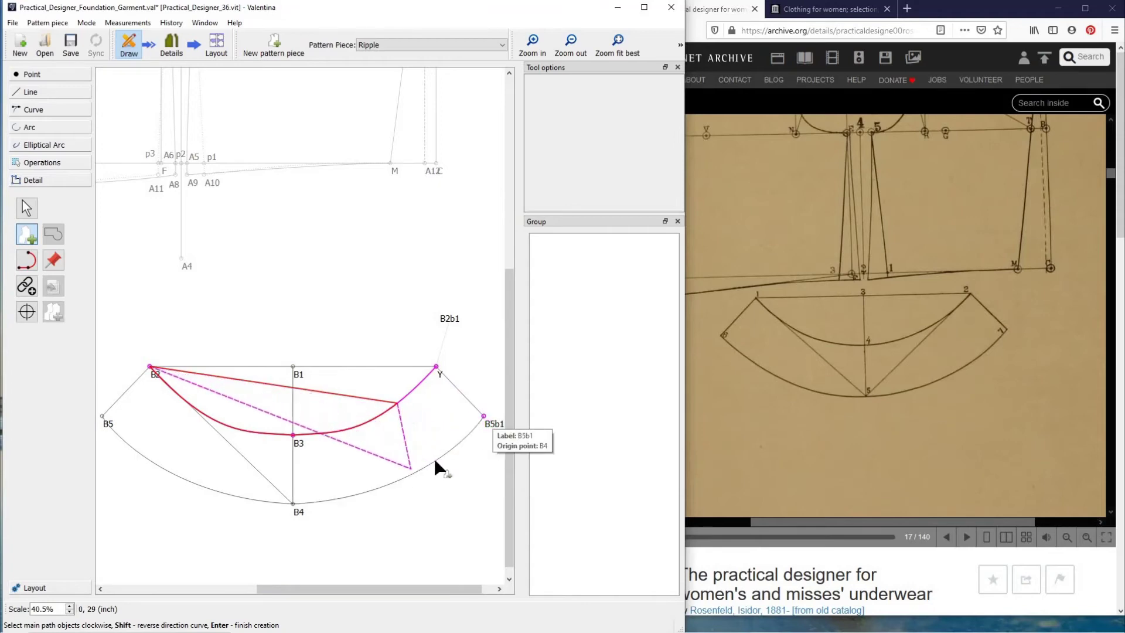
pyautogui.click(368, 493)
pyautogui.click(300, 508)
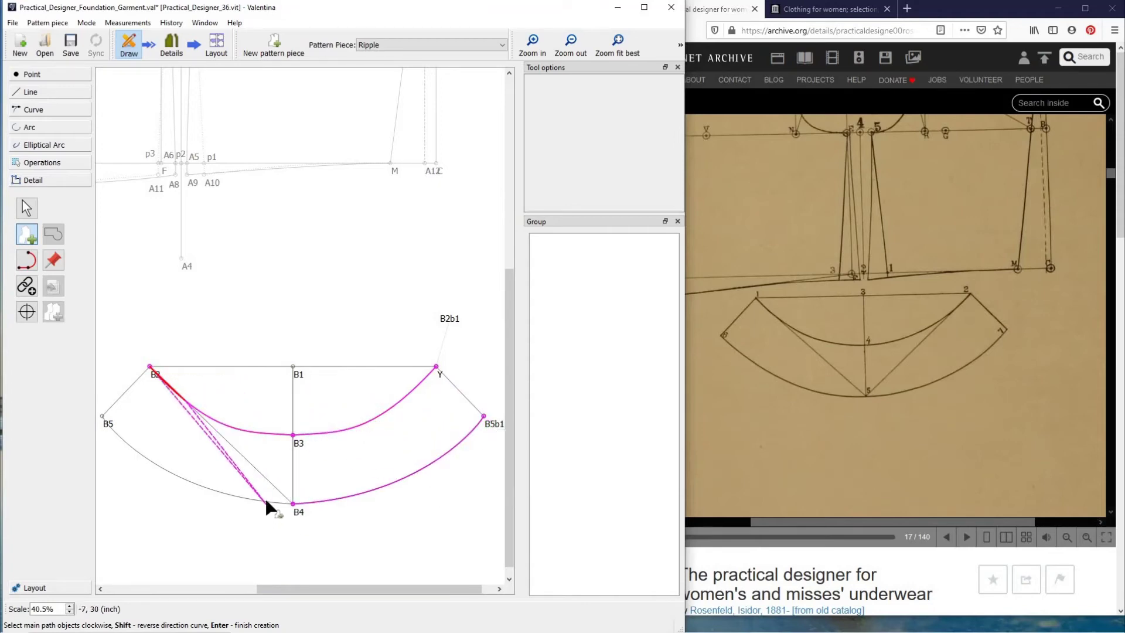
pyautogui.click(201, 492)
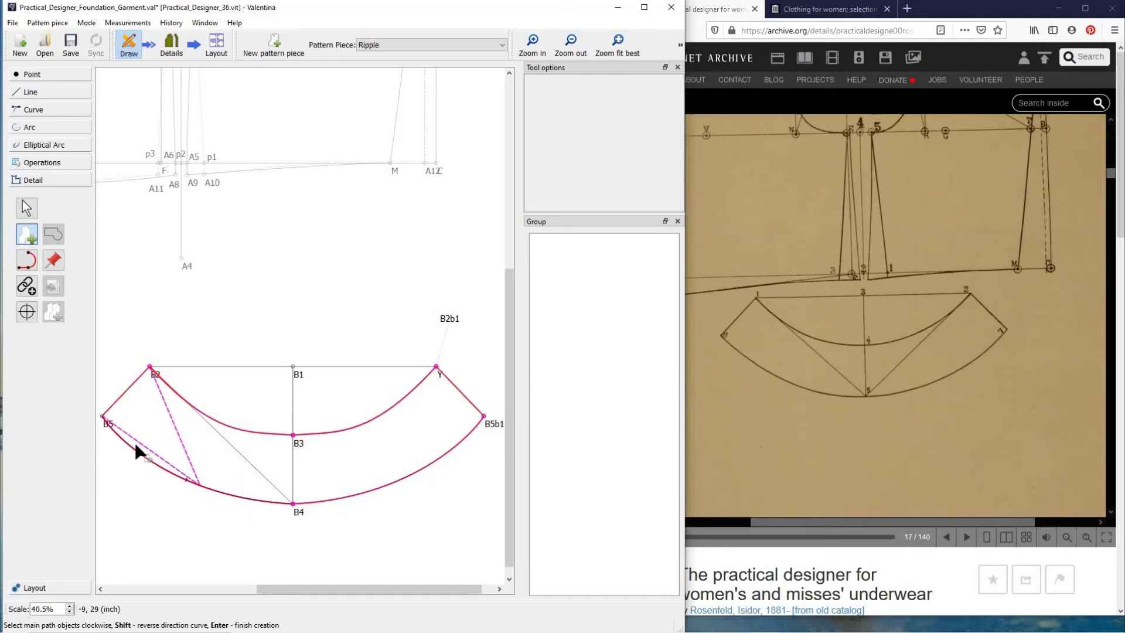
pyautogui.click(103, 417)
pyautogui.press('Return')
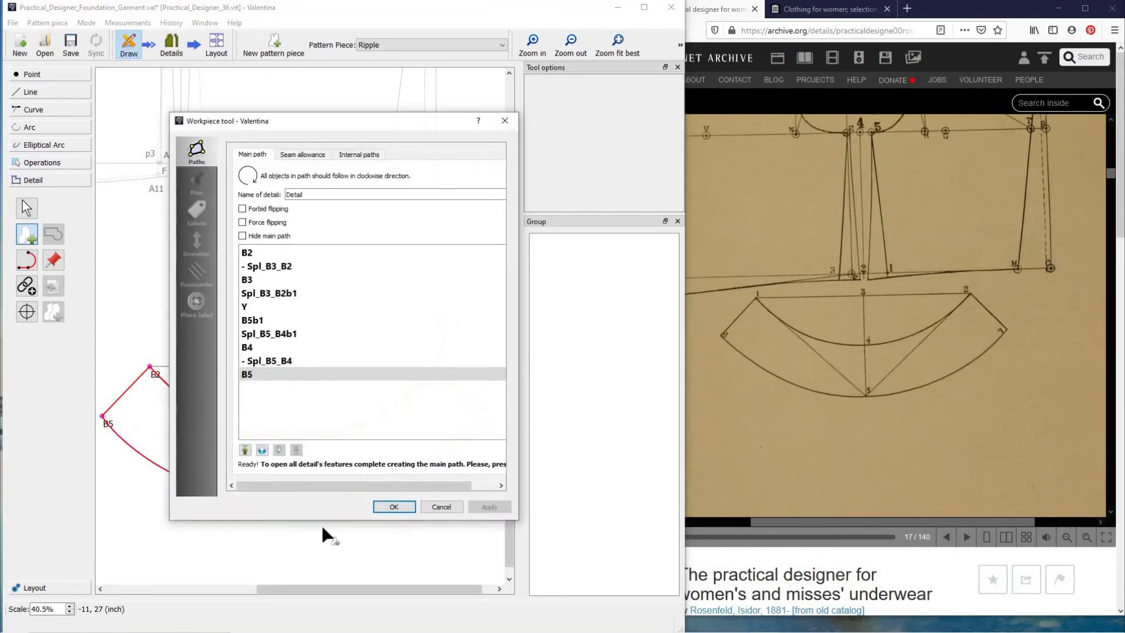
pyautogui.press('Return')
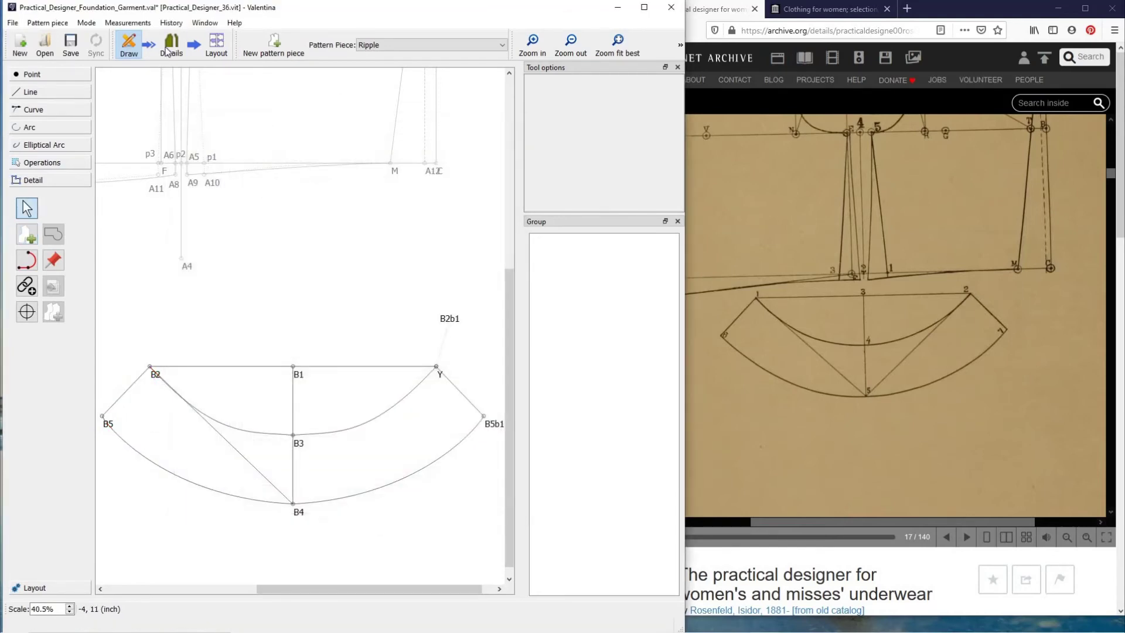
# Step: Inspect the ripple workpiece in Details mode and return to Draw mode
pyautogui.click(170, 47)
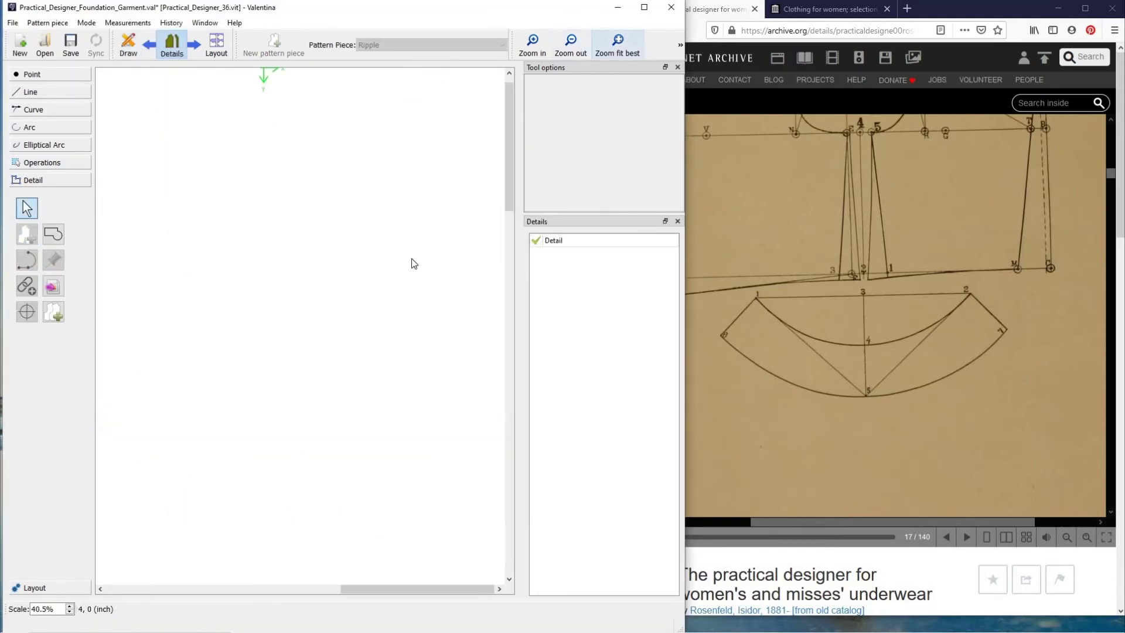
pyautogui.moveTo(296, 588); pyautogui.dragTo(291, 588)
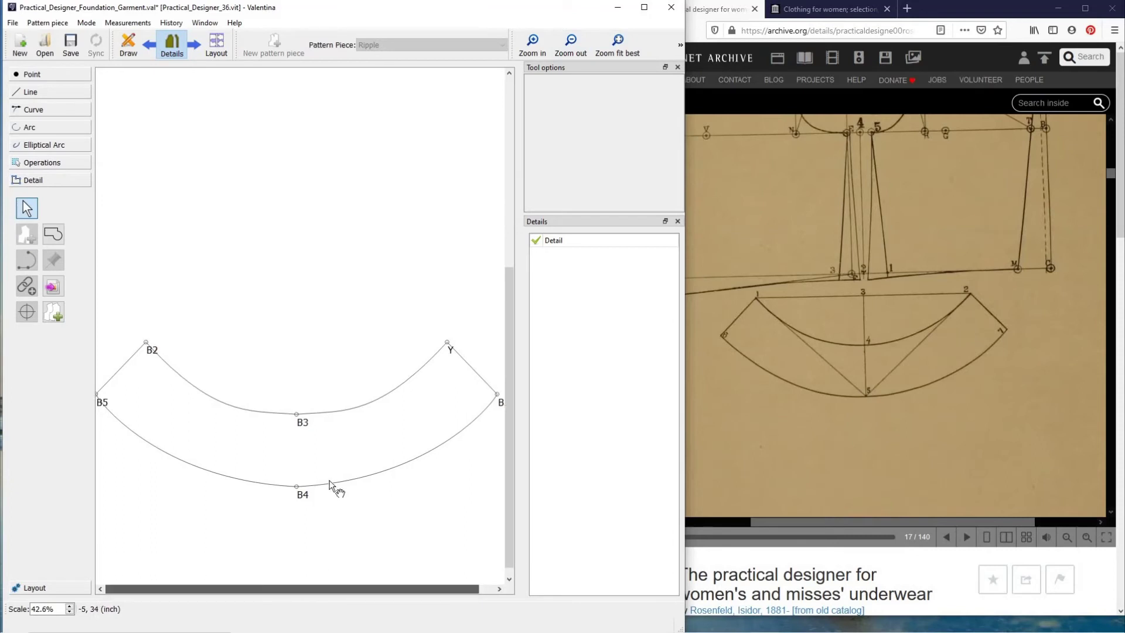
pyautogui.scroll(-1, 329, 470)
pyautogui.scroll(3, 364, 498)
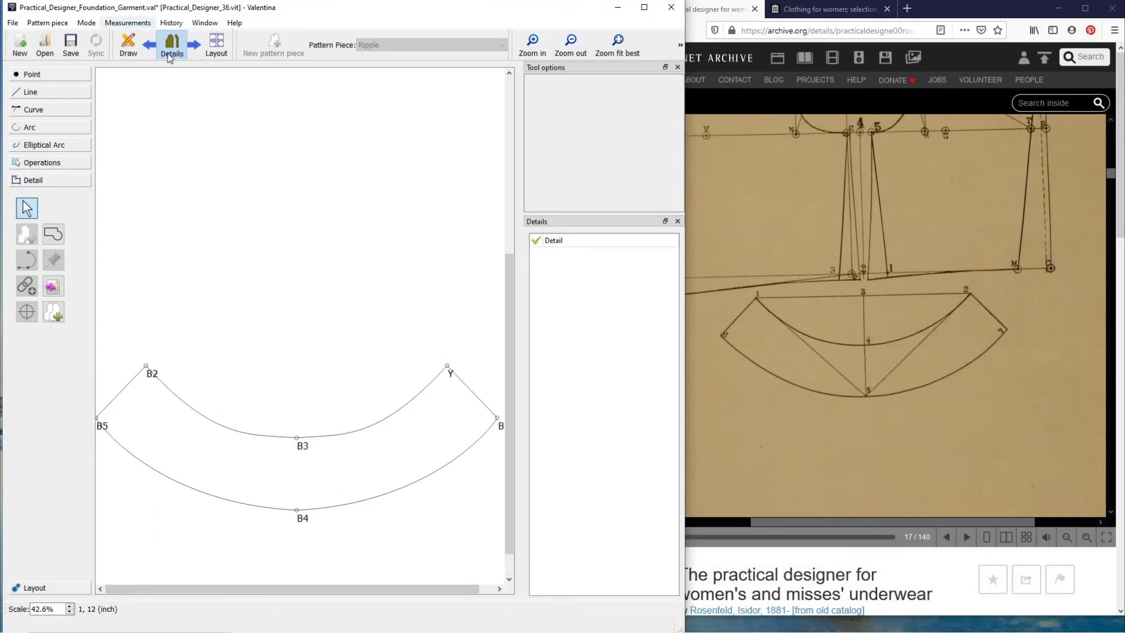
pyautogui.hotkey('ctrl', 'w')
# Step: Switch the active pattern piece to Practical_Designer_Foundation_Garment
pyautogui.scroll(10, 187, 361)
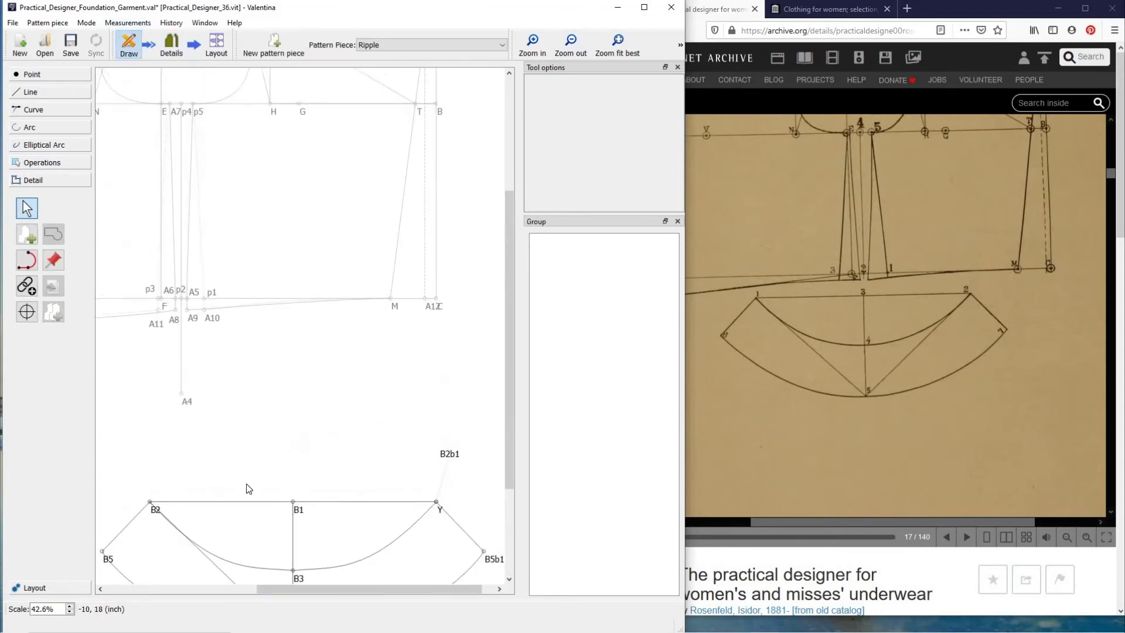
pyautogui.moveTo(291, 590); pyautogui.dragTo(141, 591)
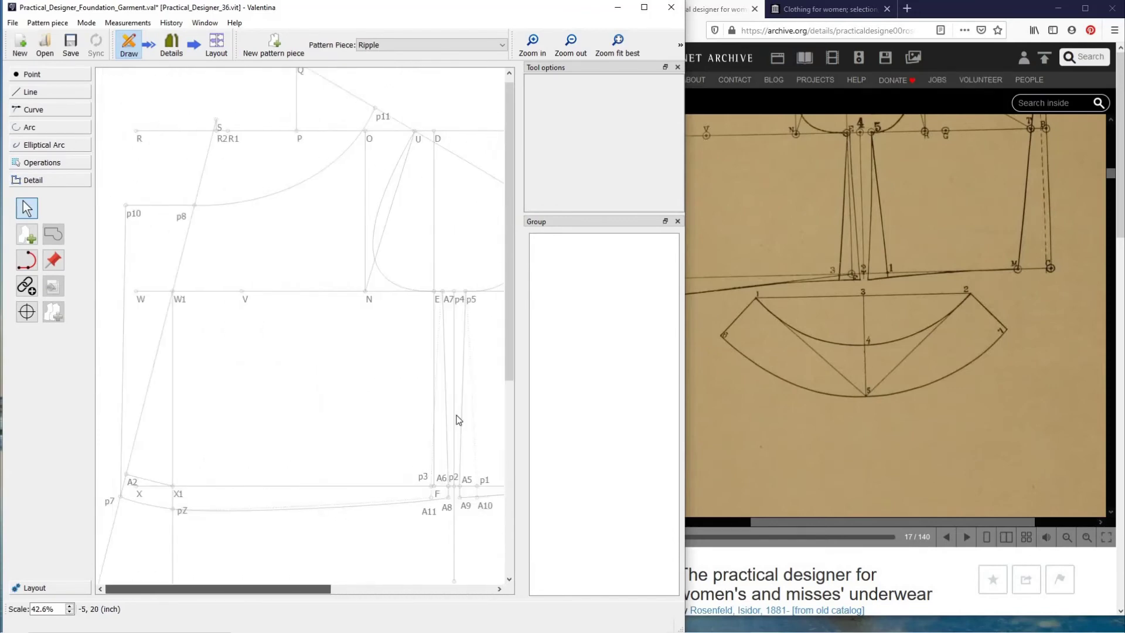
pyautogui.click(285, 50)
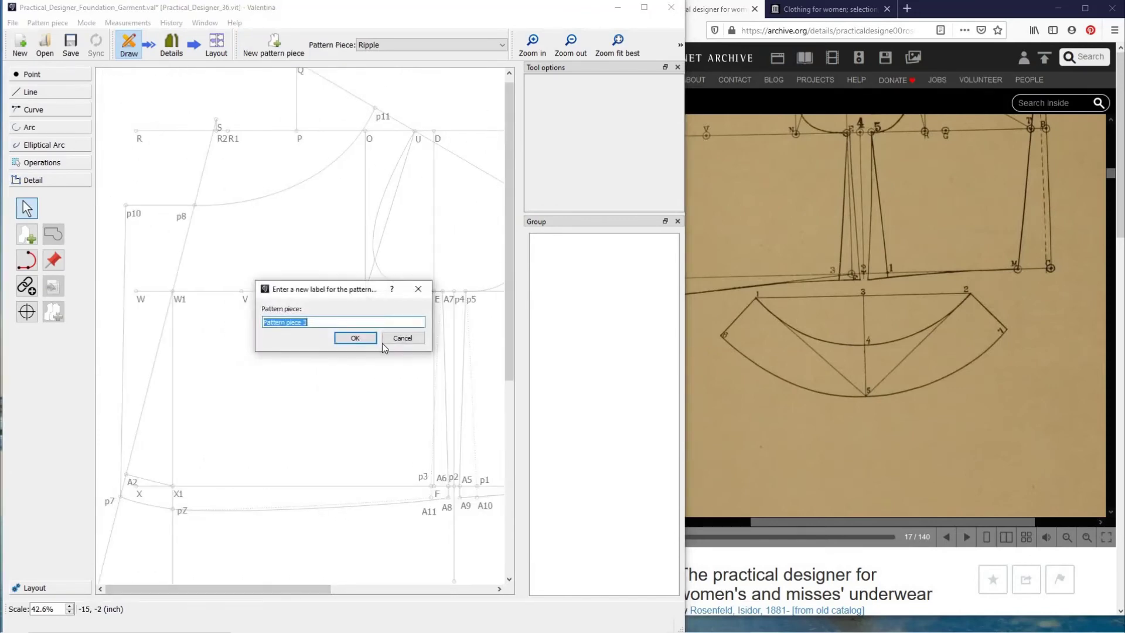
pyautogui.press('Escape')
pyautogui.click(397, 43)
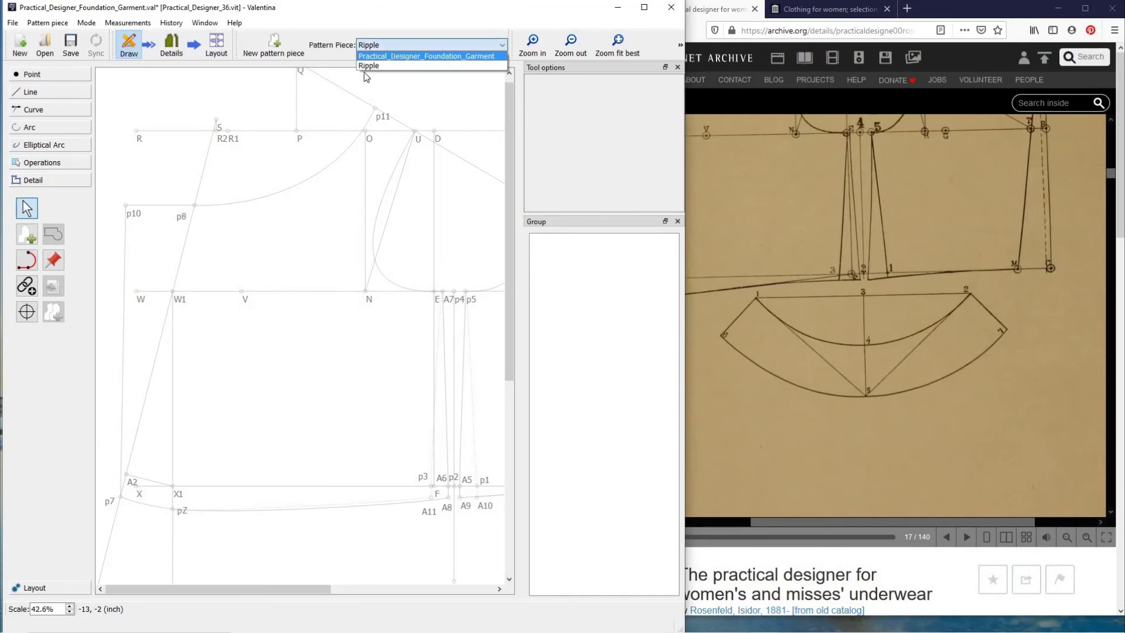
pyautogui.click(375, 56)
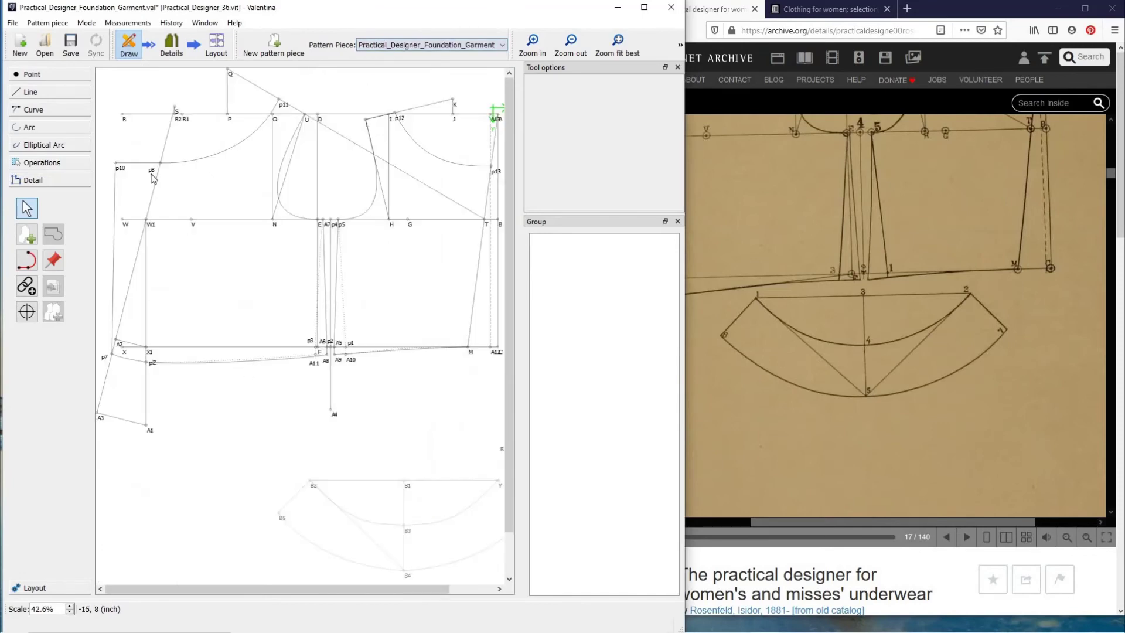
# Step: Start a workpiece at p10 and trace the upper edge through p8 and the neckline curve to p11 and U
pyautogui.click(533, 44)
pyautogui.moveTo(280, 590); pyautogui.dragTo(200, 588)
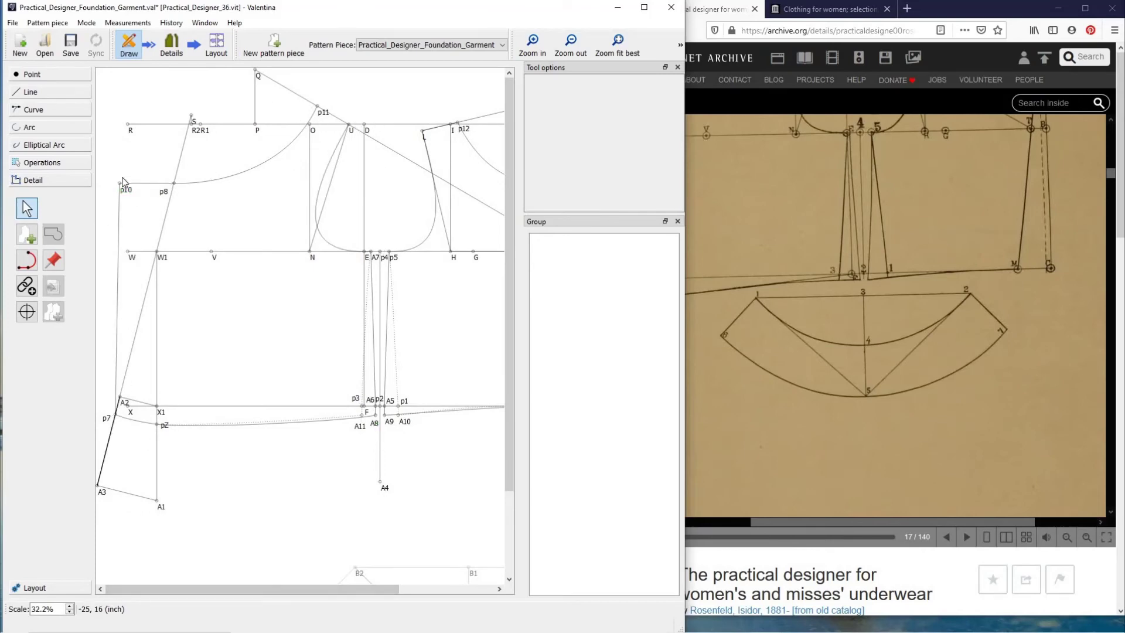
pyautogui.click(27, 235)
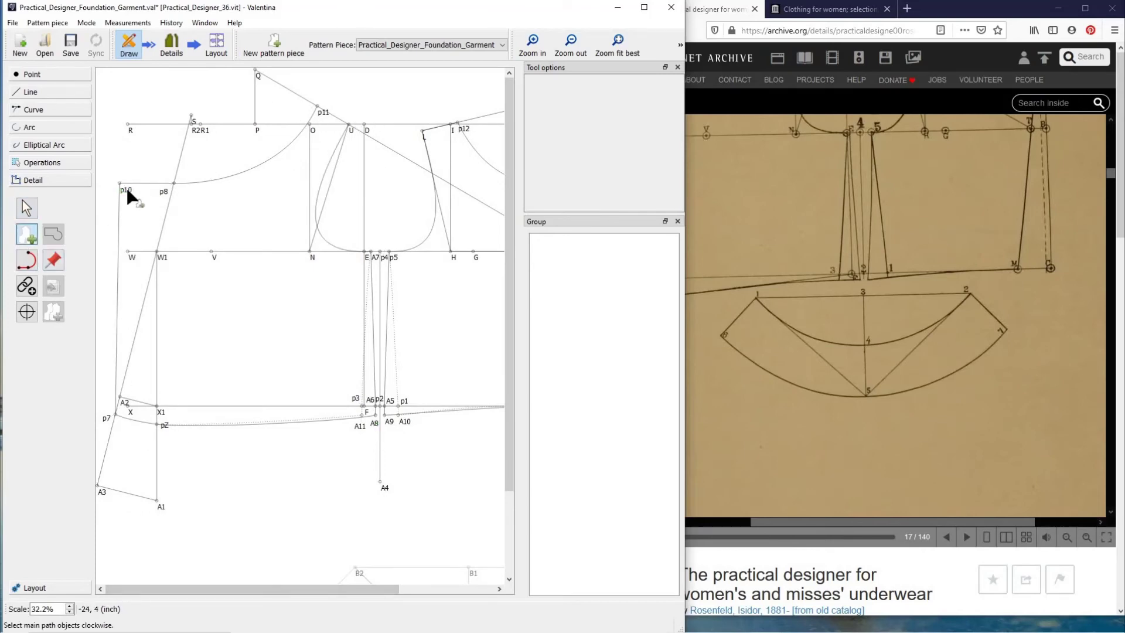
pyautogui.click(127, 191)
pyautogui.click(193, 182)
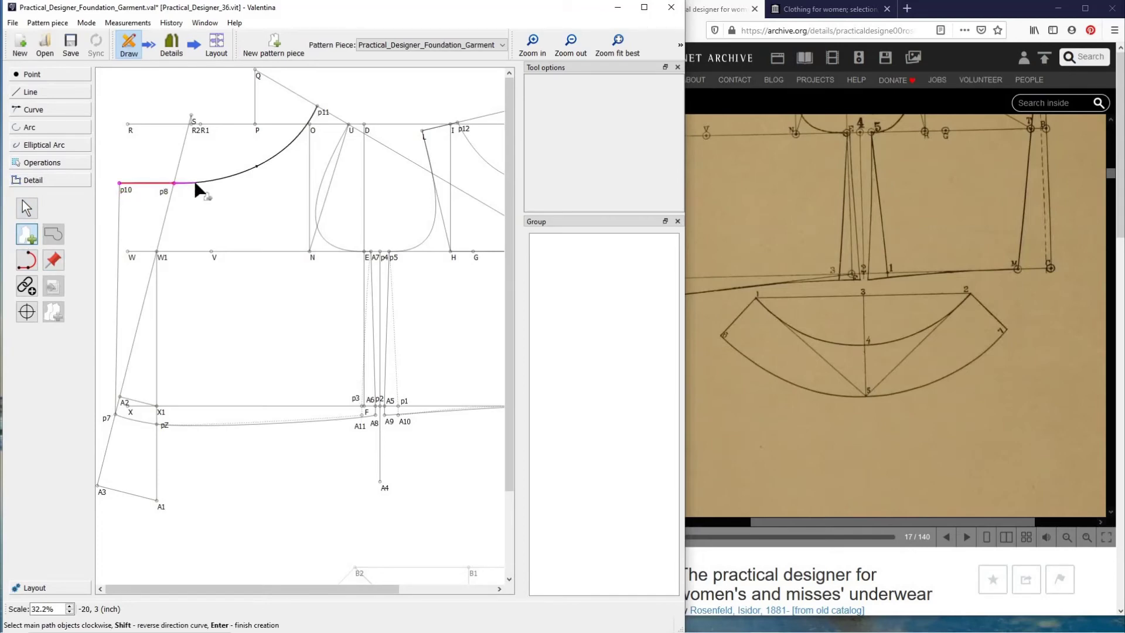
pyautogui.click(324, 111)
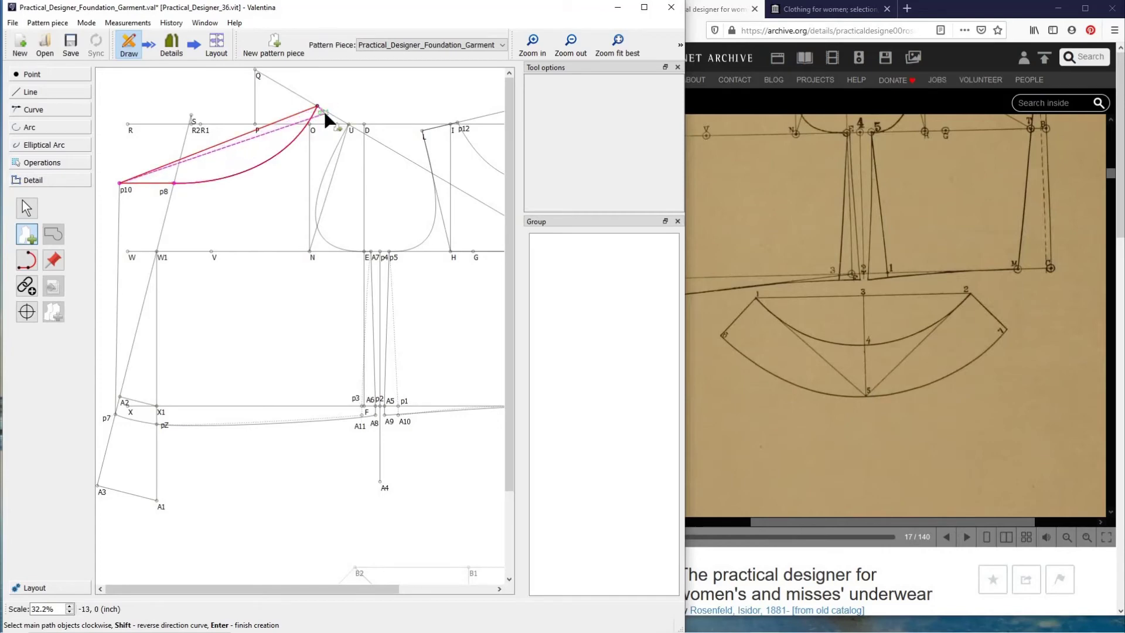
pyautogui.click(350, 129)
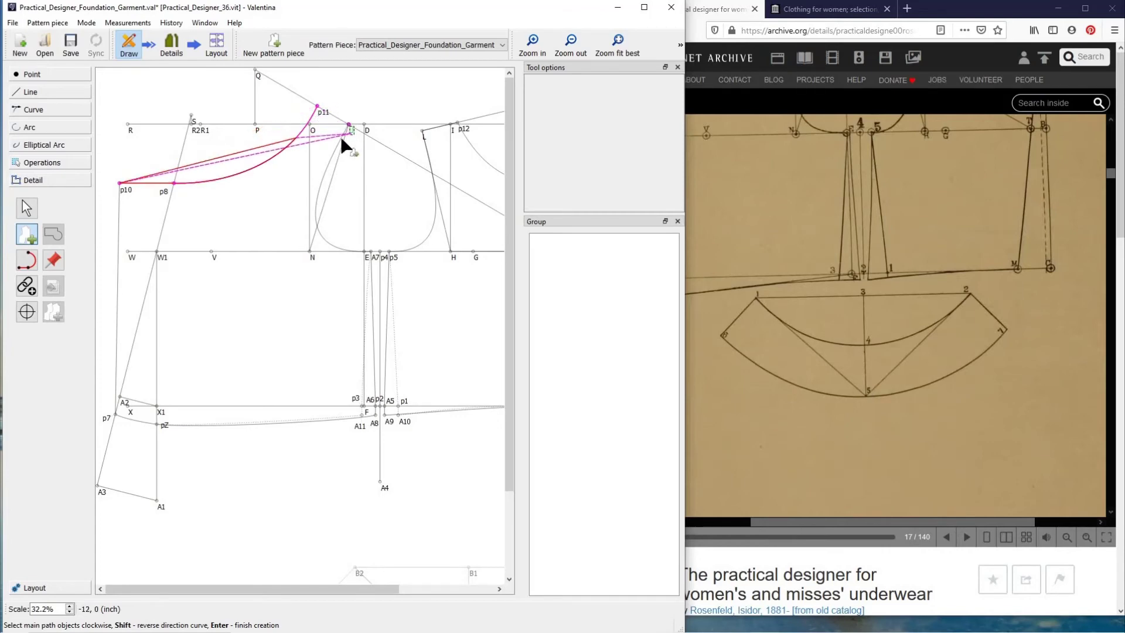
# Step: Continue the workpiece outline from U along the armhole curve to A7 and down the side seam curve to A8
pyautogui.click(330, 167)
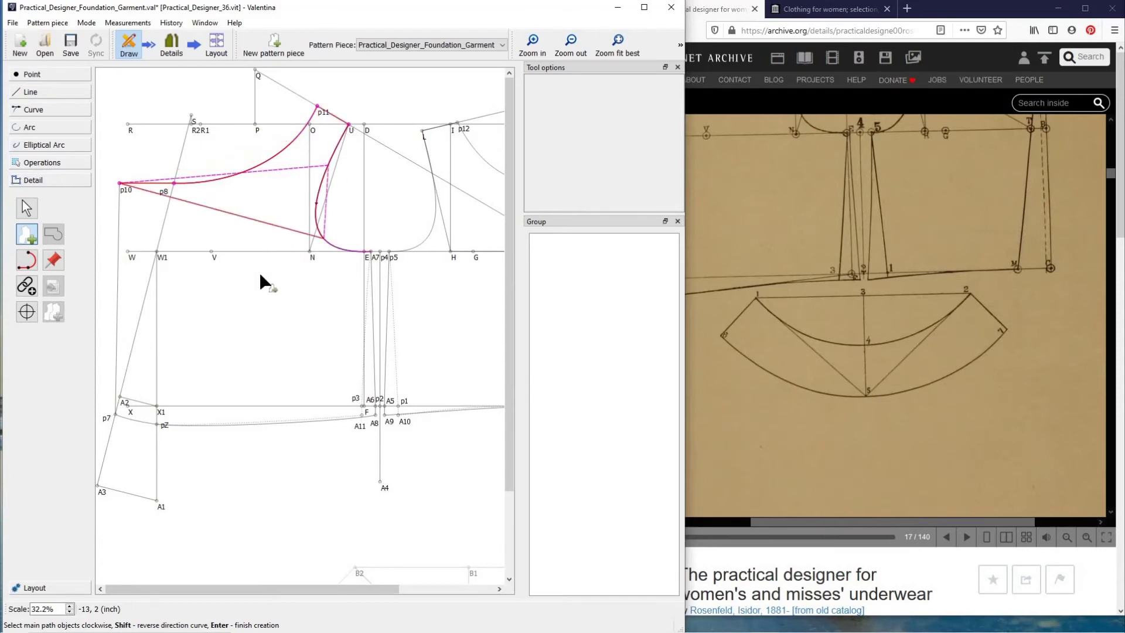
pyautogui.click(371, 291)
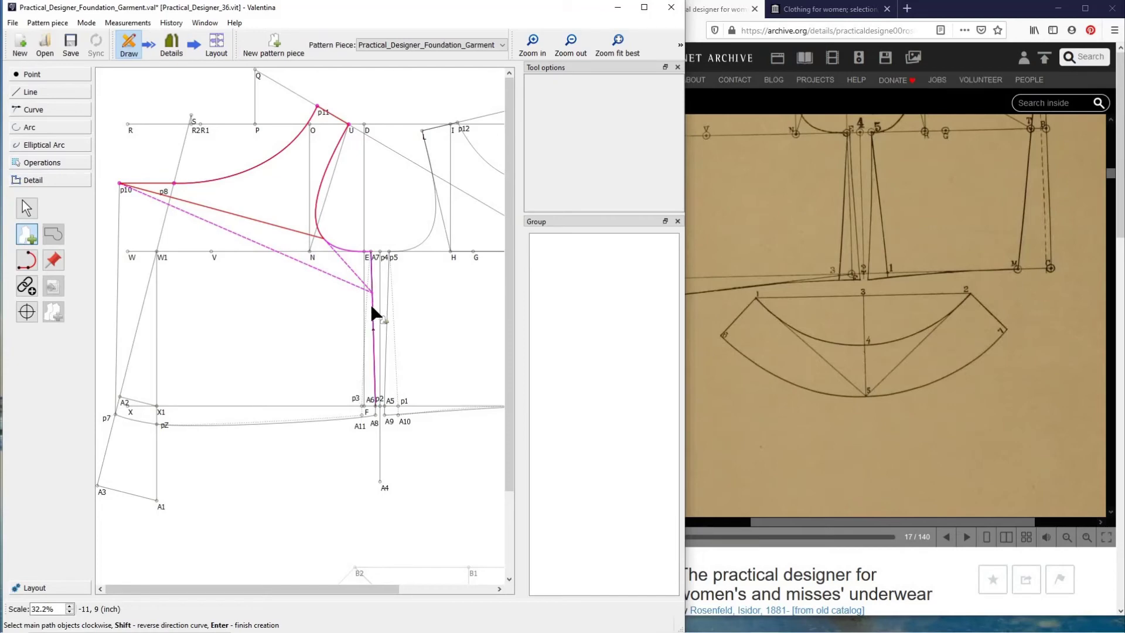
pyautogui.click(375, 413)
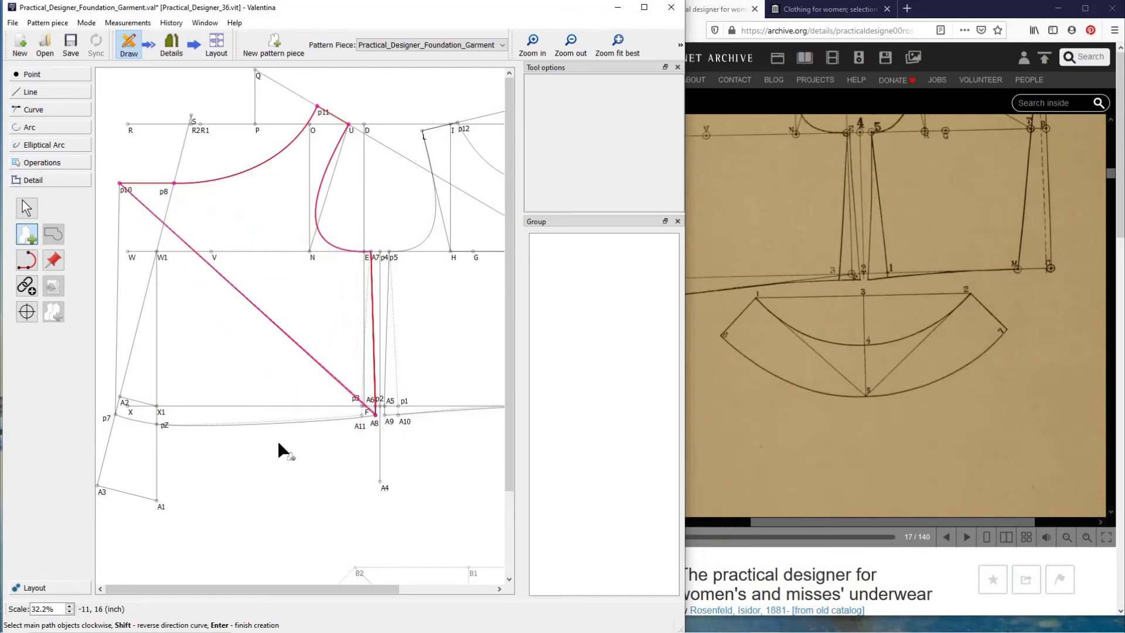
# Step: Trace the lower edge from A8 along the hem curves through pZ to p7
pyautogui.click(330, 419)
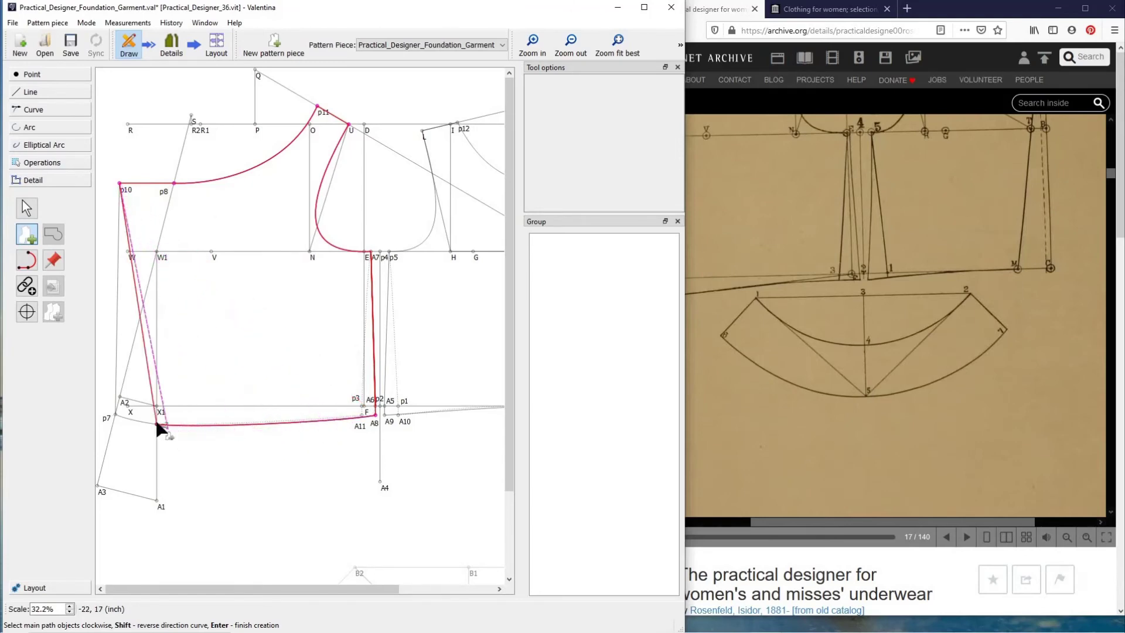
pyautogui.click(162, 426)
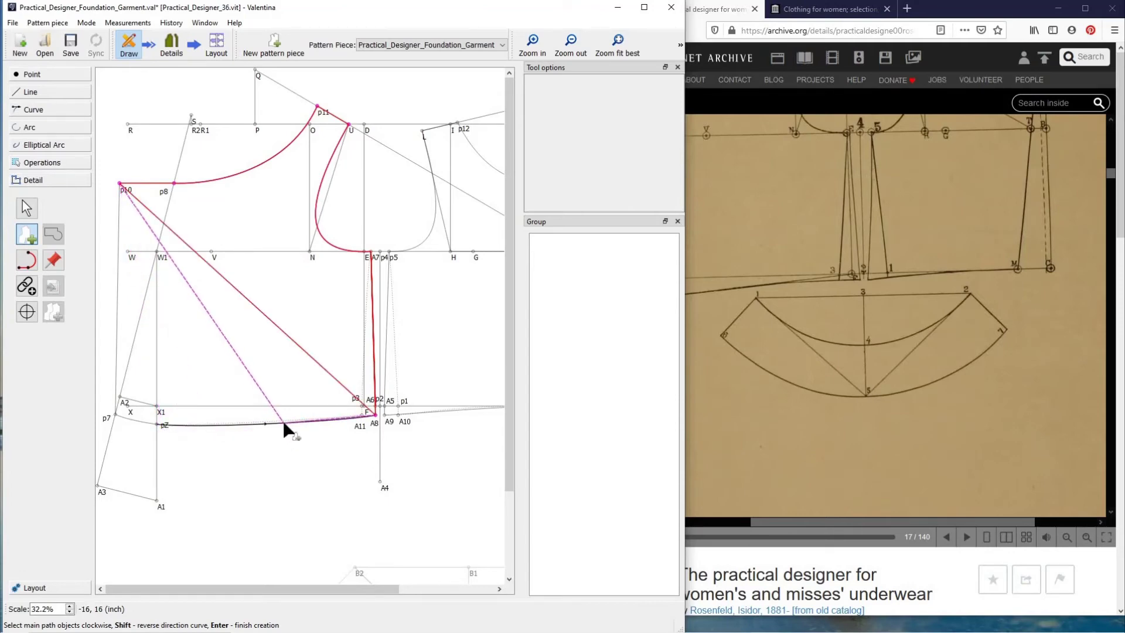
pyautogui.click(284, 423)
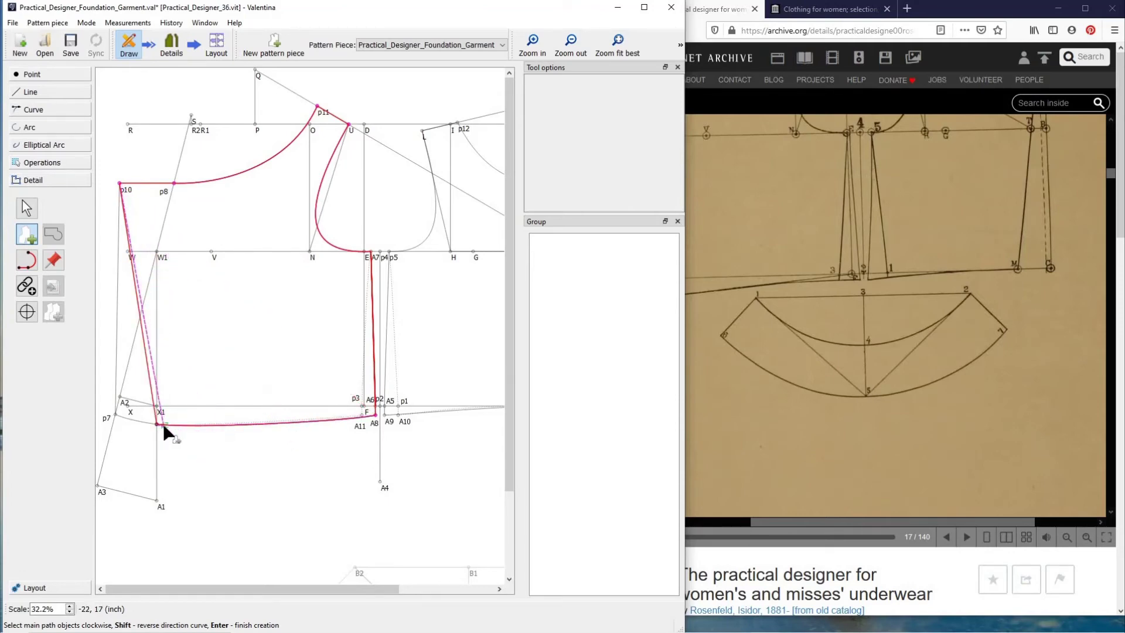
pyautogui.click(128, 420)
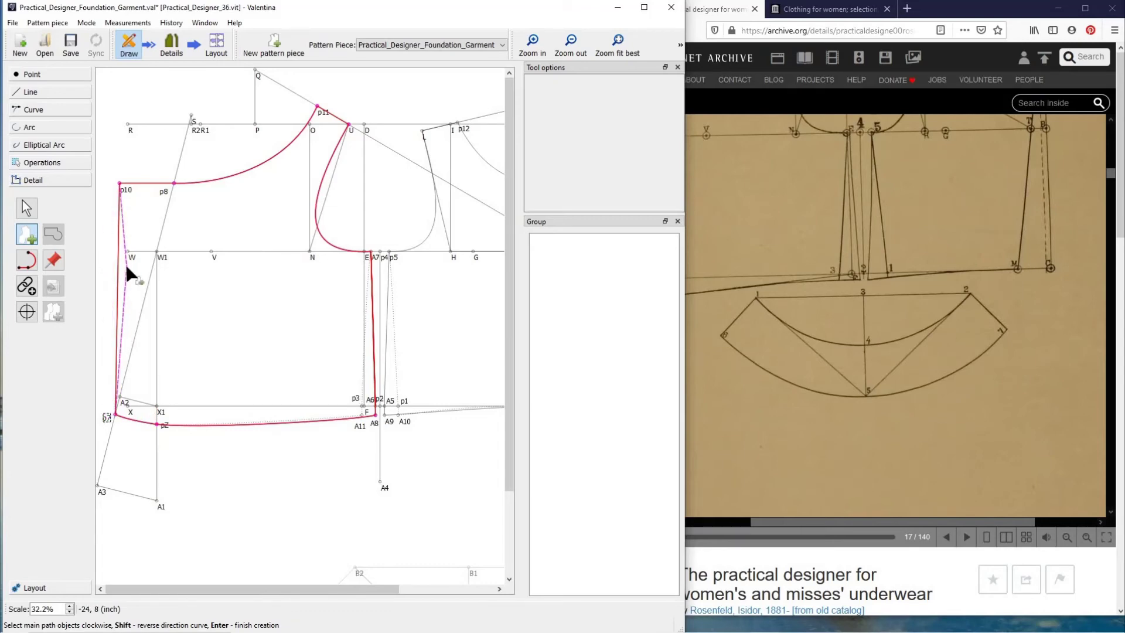
# Step: Finish the outline, name the detail Front and create the workpiece
pyautogui.press('Return')
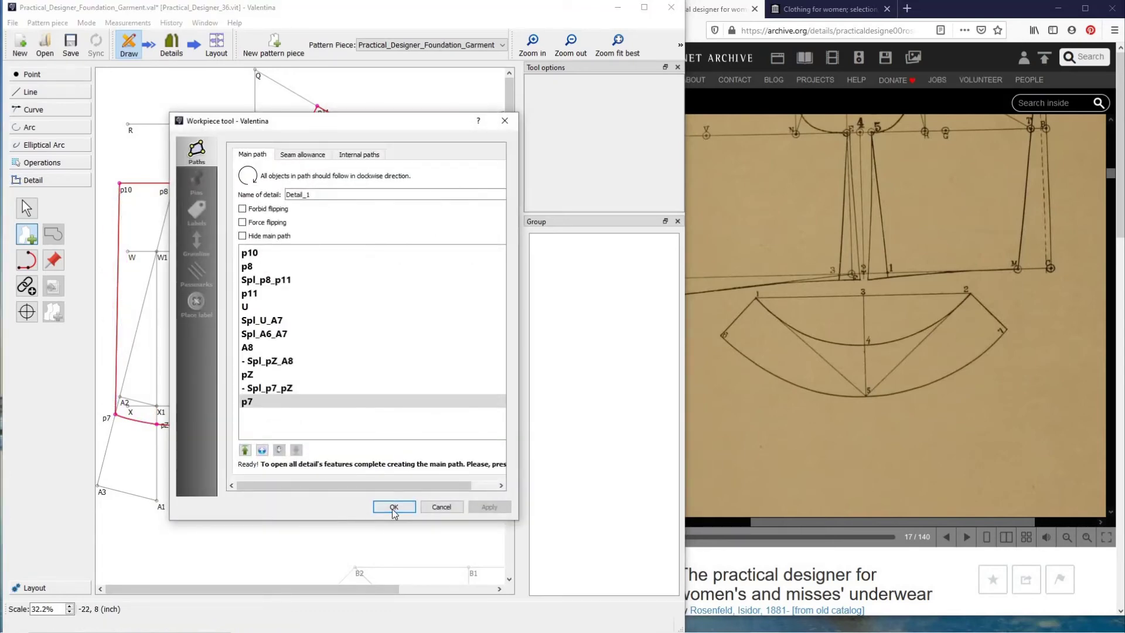
pyautogui.click(287, 194)
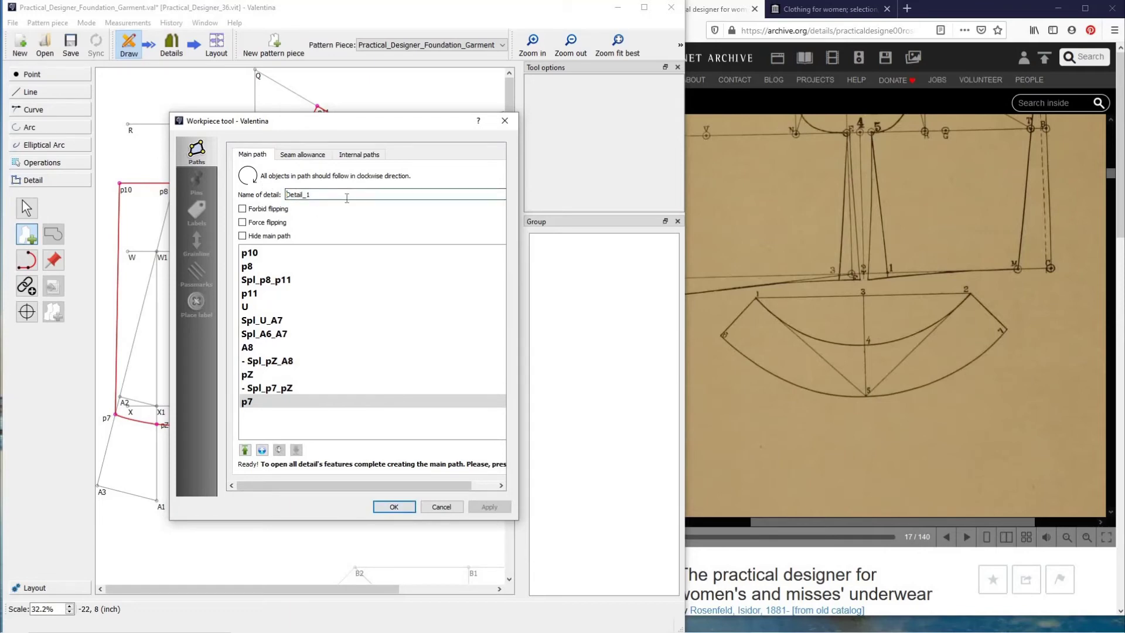
pyautogui.moveTo(340, 195); pyautogui.dragTo(271, 182)
pyautogui.press('Return')
# Step: Inspect the new Front workpiece in Details mode and return to Draw mode
pyautogui.click(171, 44)
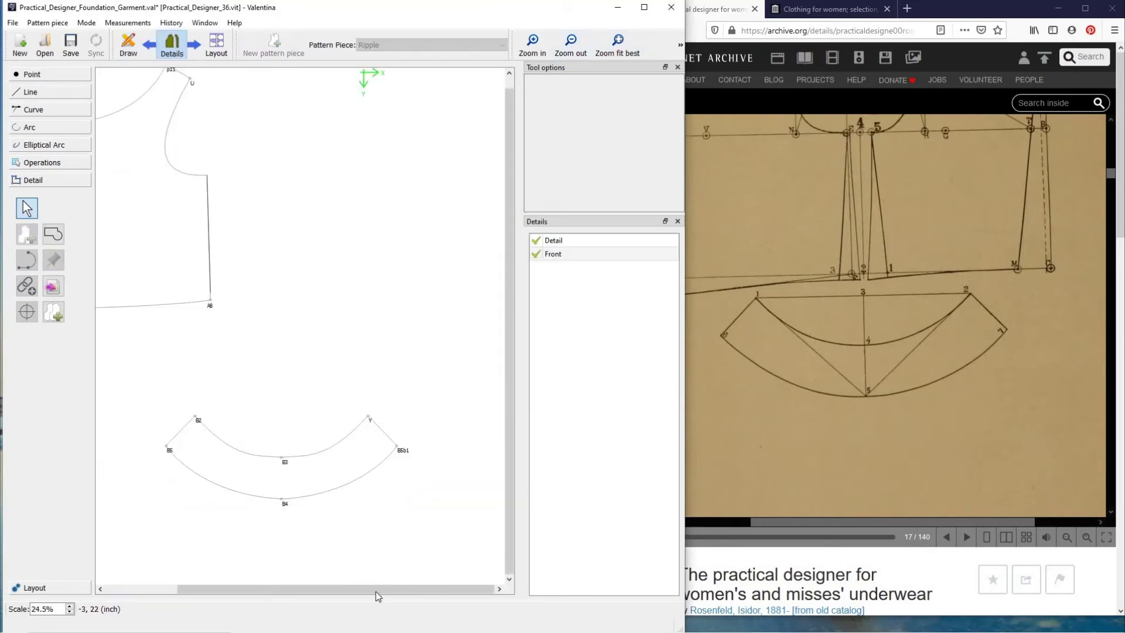
pyautogui.moveTo(378, 596); pyautogui.dragTo(248, 595)
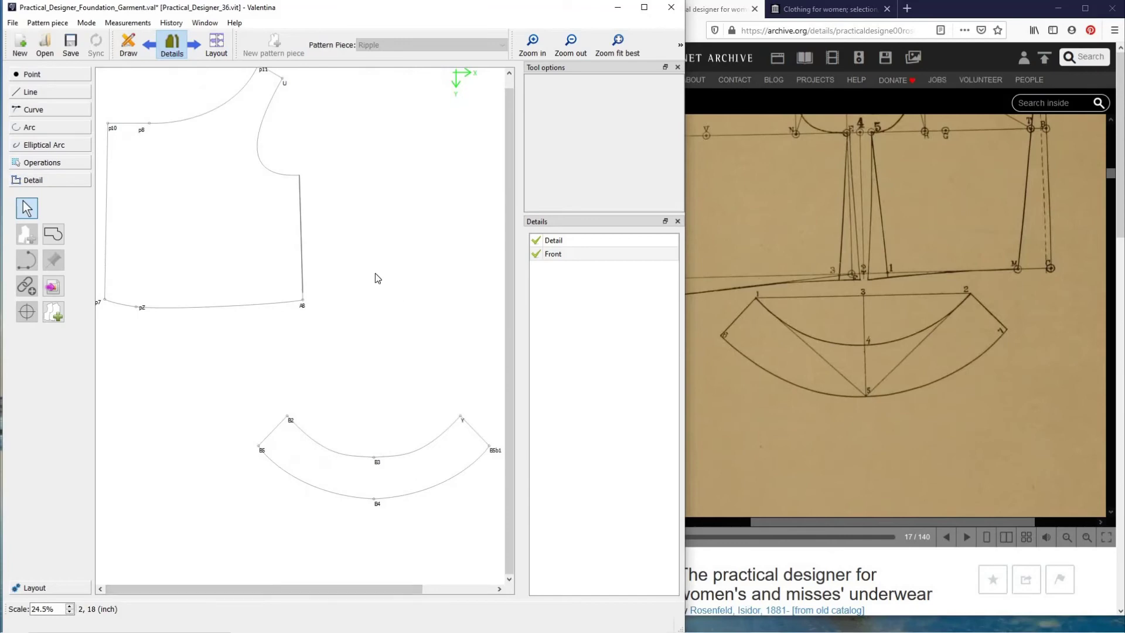
pyautogui.scroll(1, 378, 278)
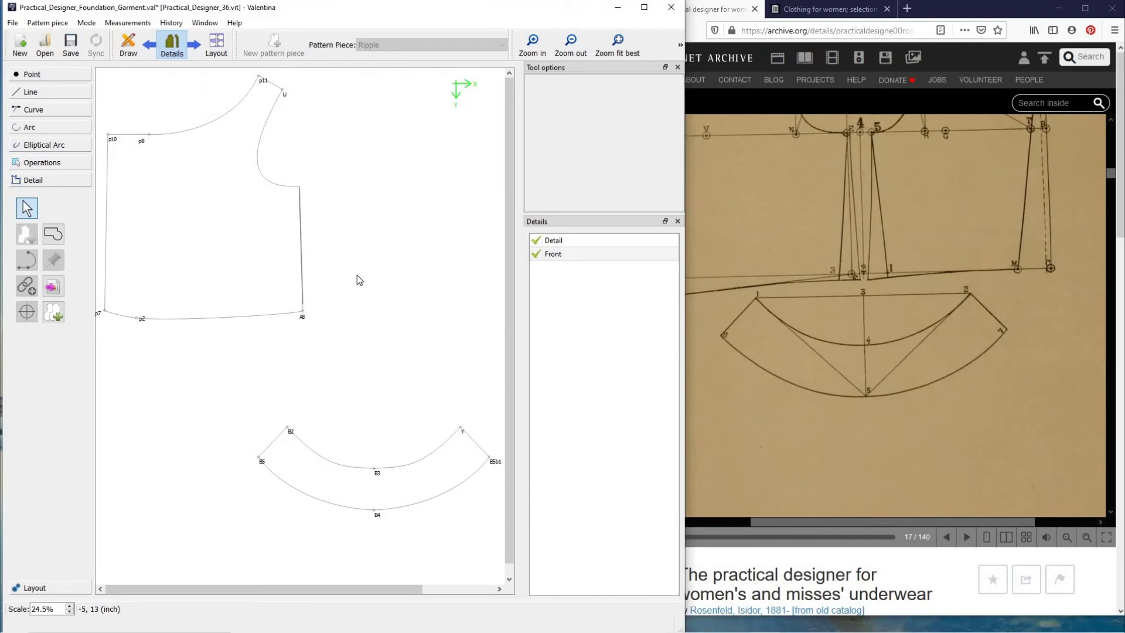
pyautogui.click(130, 47)
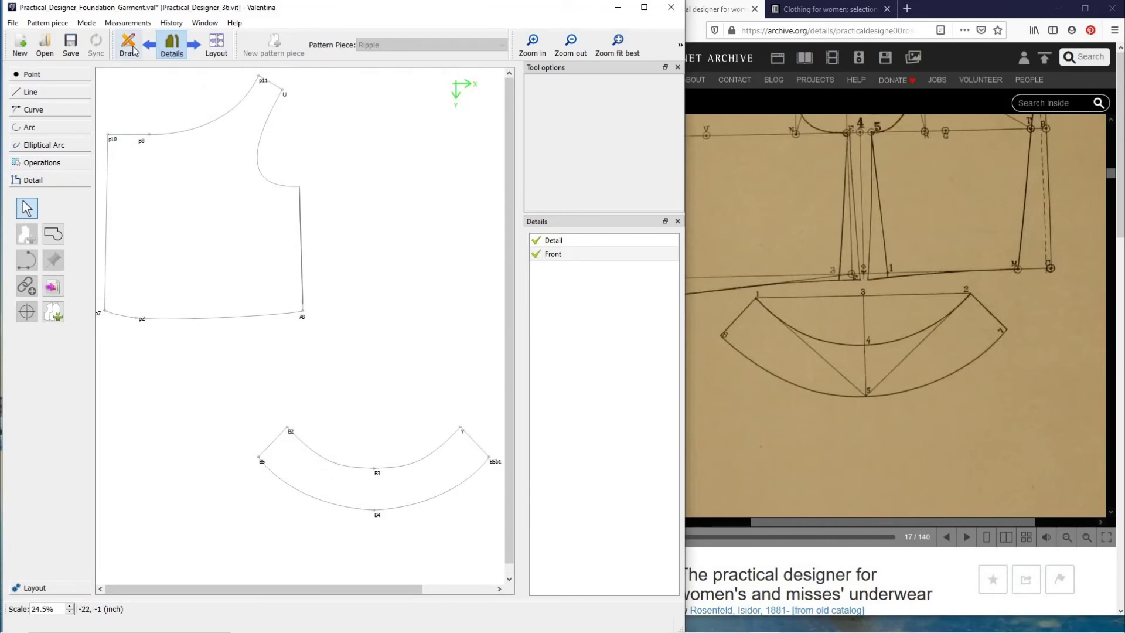
# Step: Start a second bodice workpiece at p5 and trace the reversed armhole curve up to L
pyautogui.moveTo(321, 596); pyautogui.dragTo(463, 598)
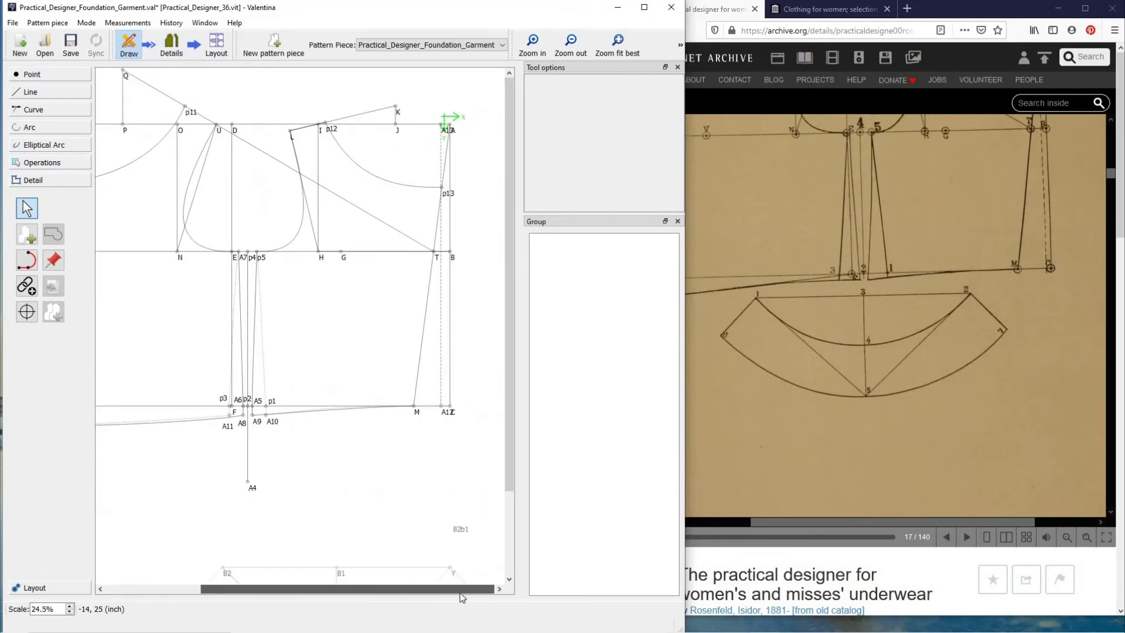
pyautogui.click(27, 233)
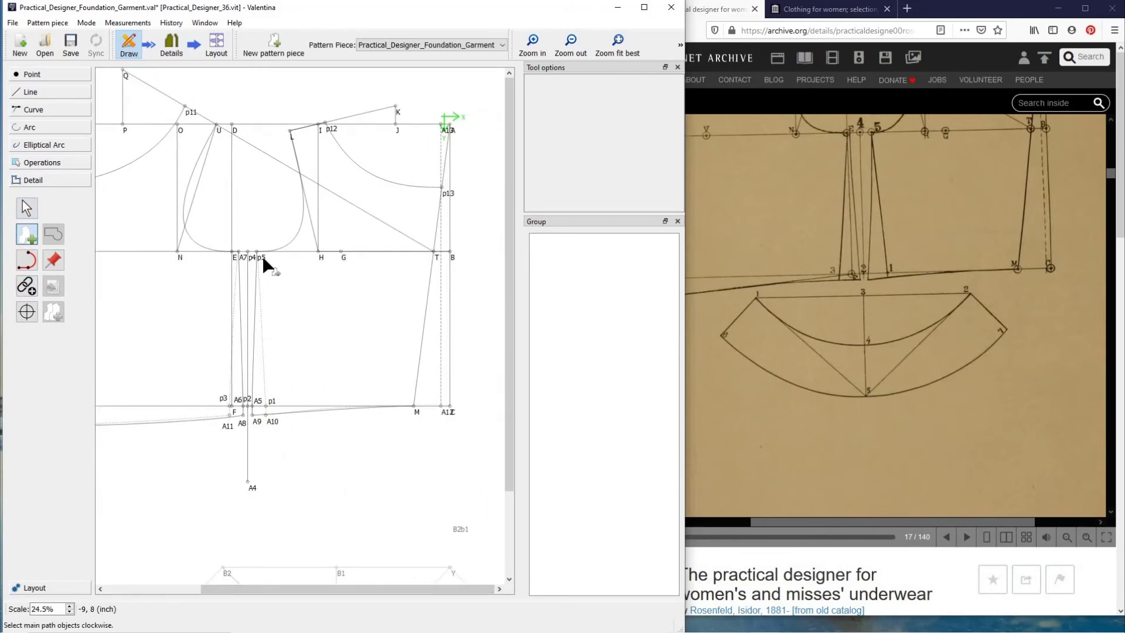
pyautogui.click(282, 244)
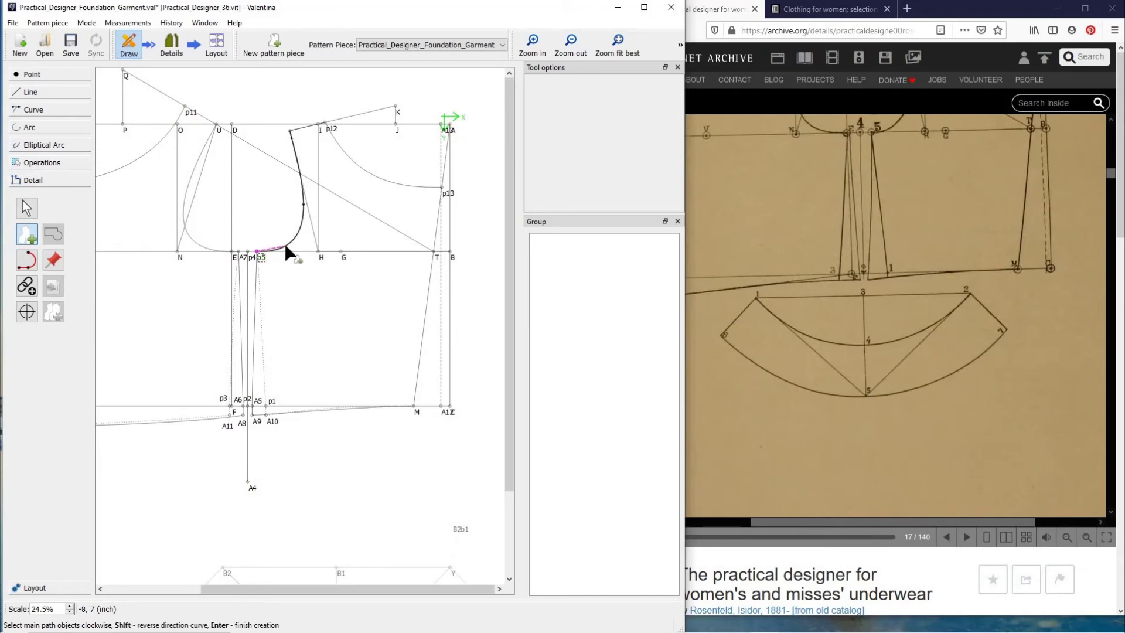
pyautogui.click(292, 135)
pyautogui.click(308, 126)
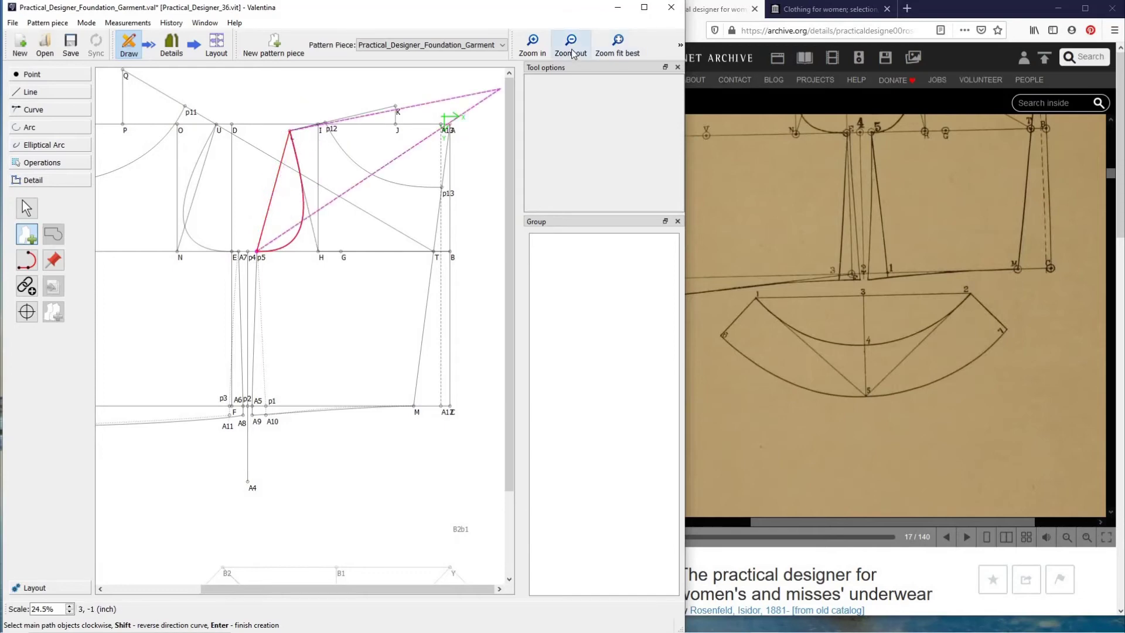
# Step: Continue the outline along the shoulder from L to p12 and down the neckline curve to p13
pyautogui.click(540, 50)
pyautogui.click(539, 51)
pyautogui.click(540, 51)
pyautogui.click(539, 50)
pyautogui.click(540, 50)
pyautogui.click(539, 51)
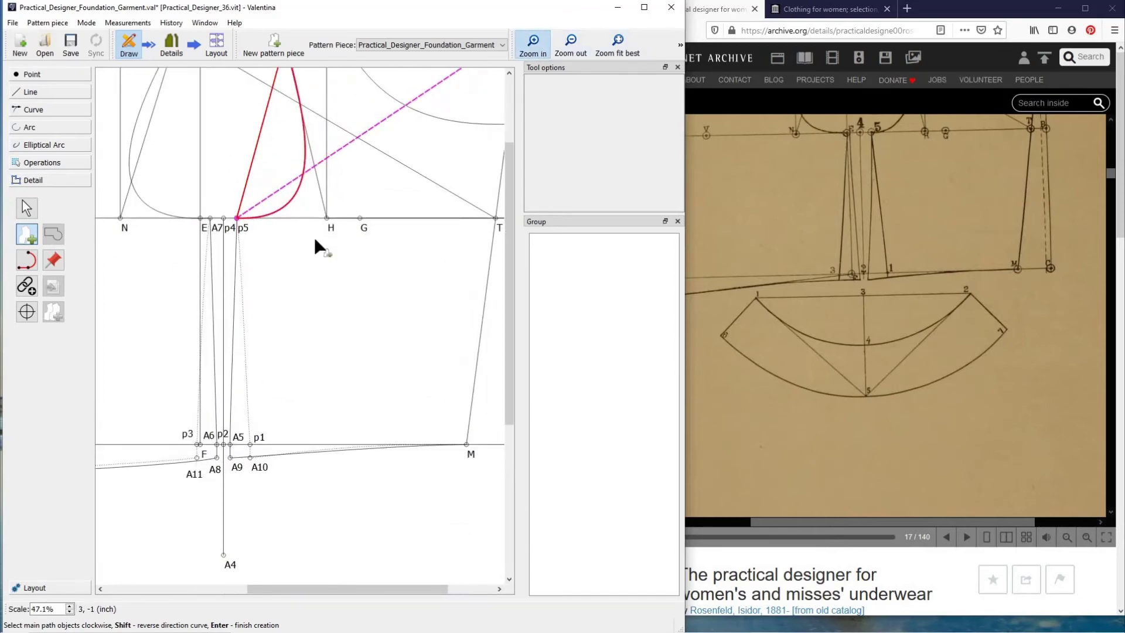
pyautogui.scroll(3, 298, 216)
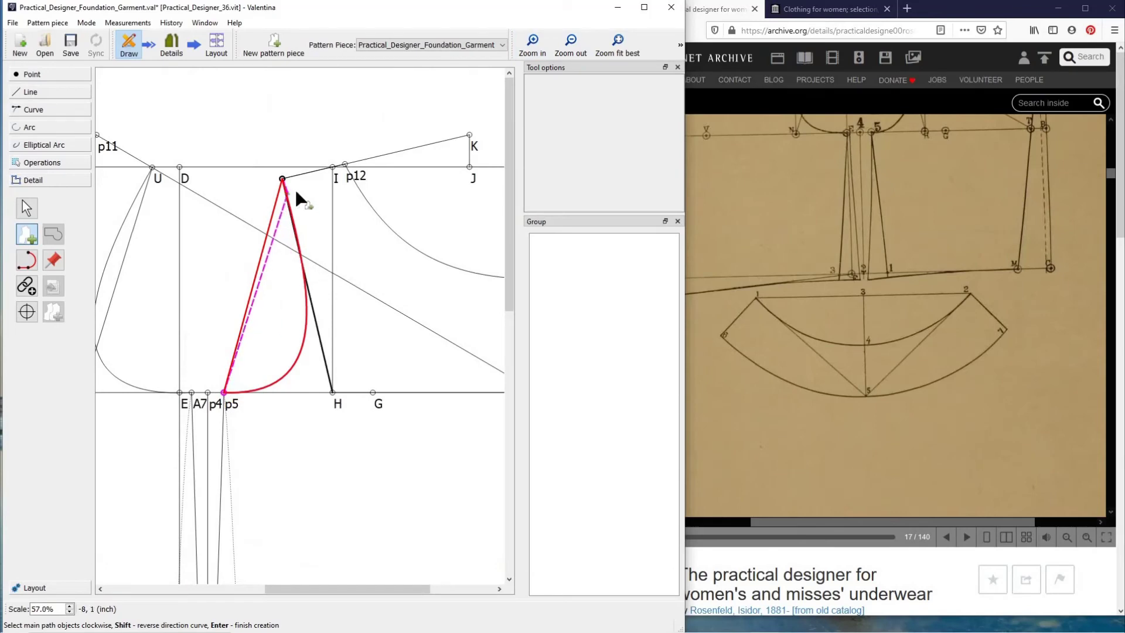
pyautogui.click(349, 180)
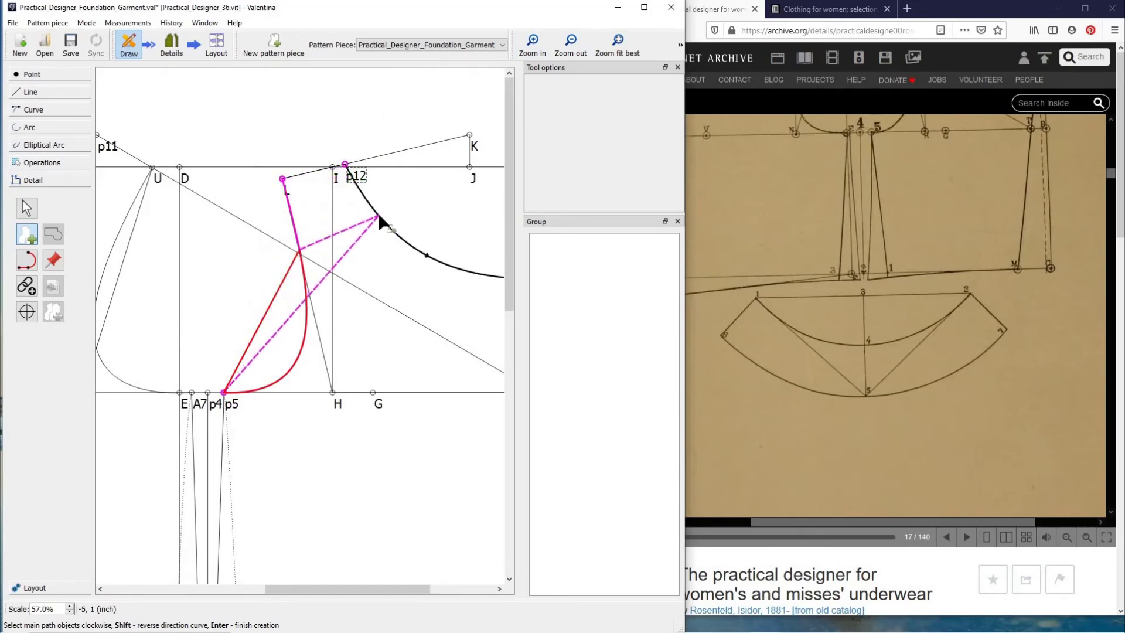
pyautogui.click(380, 218)
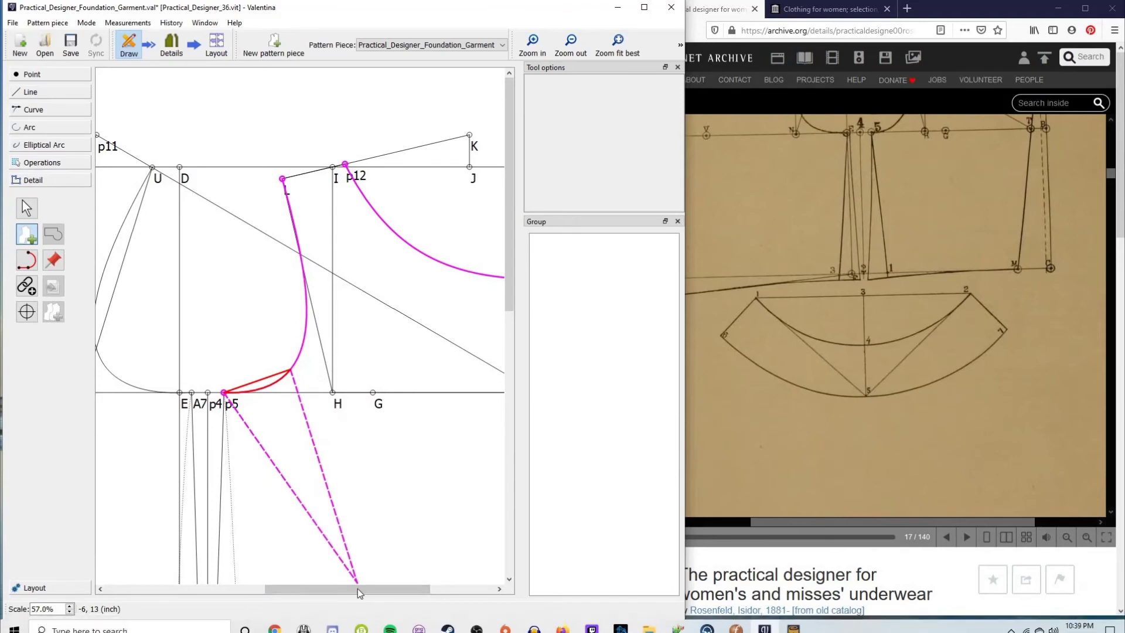
pyautogui.moveTo(358, 589); pyautogui.dragTo(422, 587)
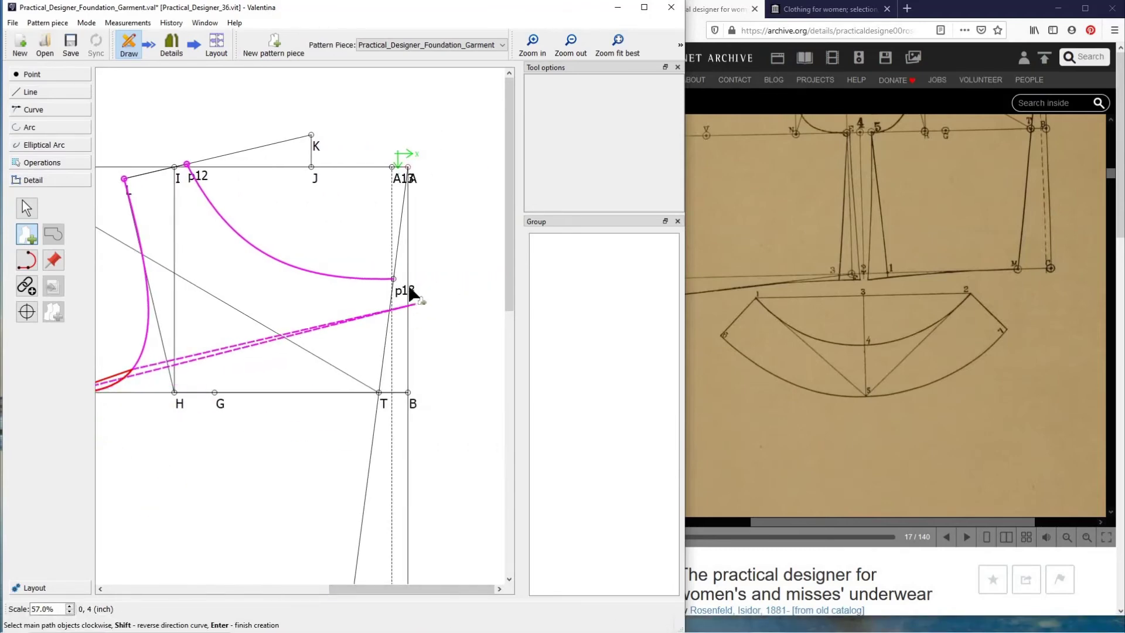
pyautogui.click(404, 291)
# Step: Complete the outline from p13 to M and along the reversed hem curve to A9, and create the workpiece
pyautogui.scroll(-2, 441, 364)
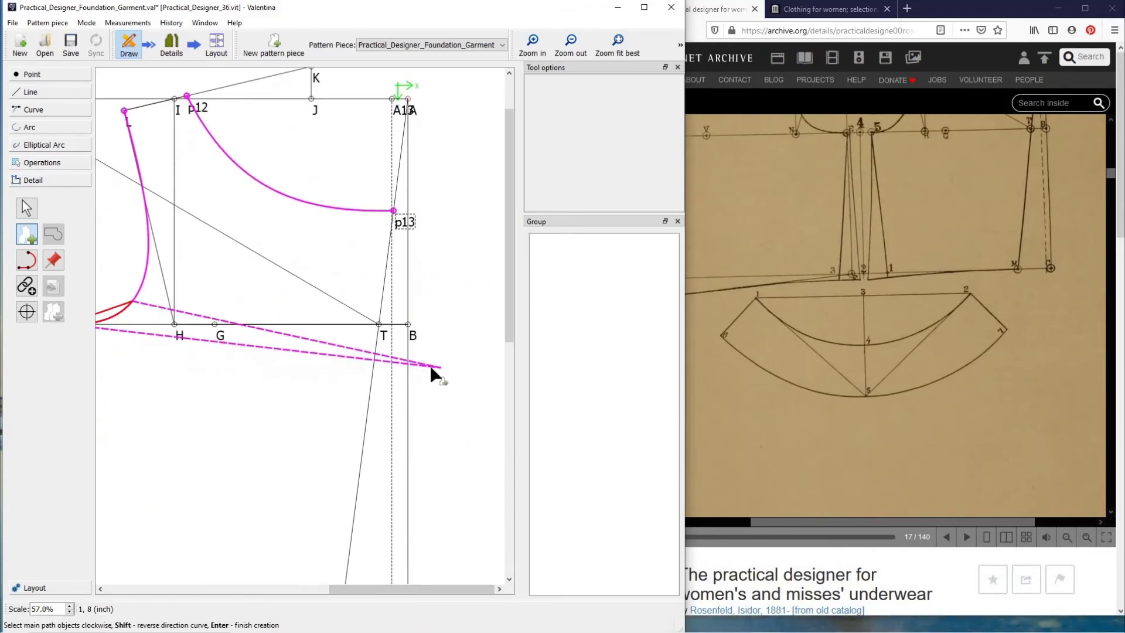
pyautogui.scroll(-2, 433, 369)
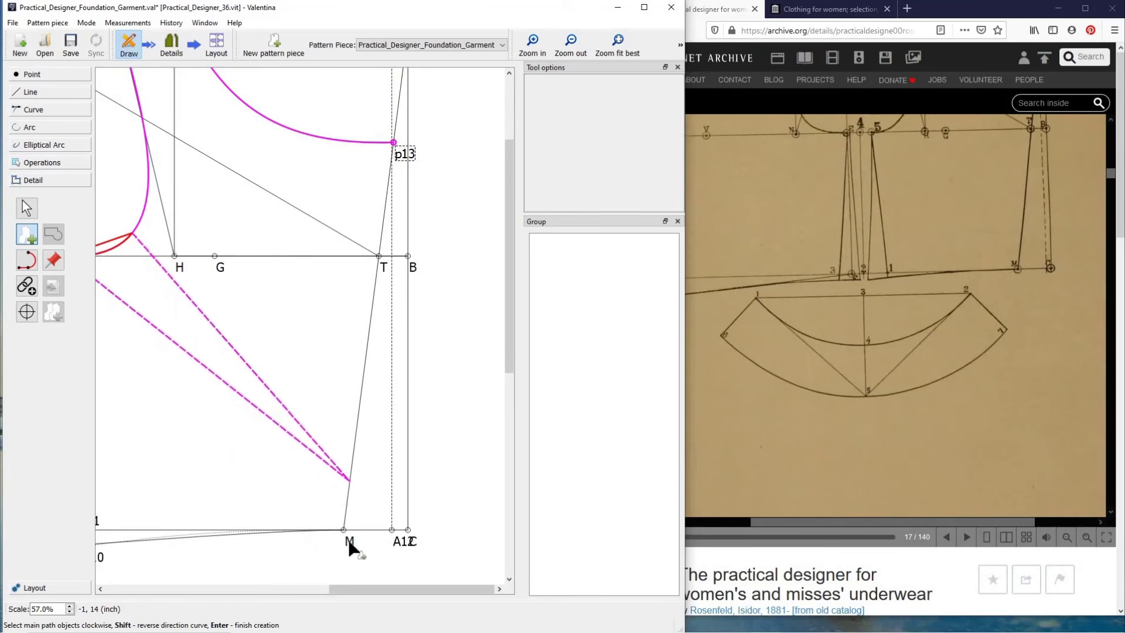
pyautogui.click(346, 530)
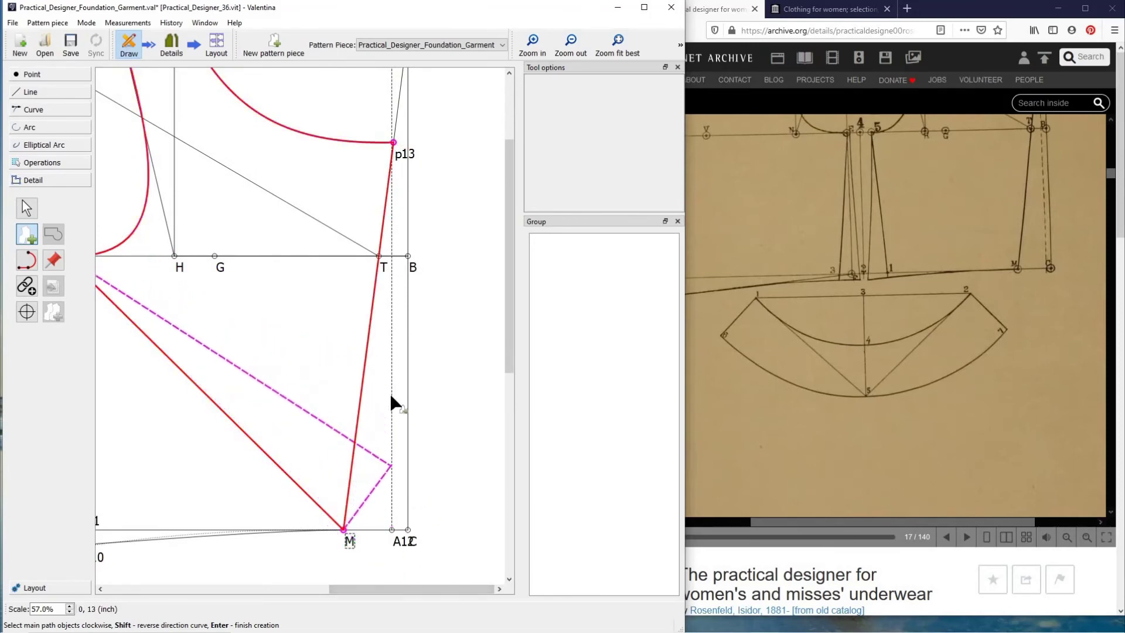
pyautogui.moveTo(442, 591); pyautogui.dragTo(406, 595)
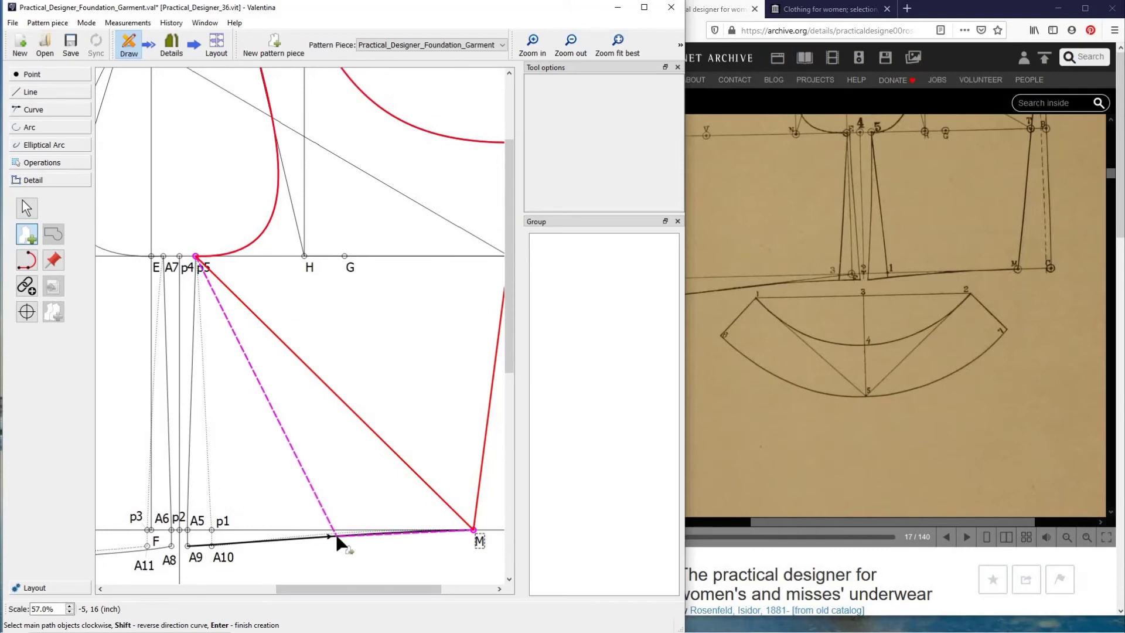
pyautogui.click(336, 534)
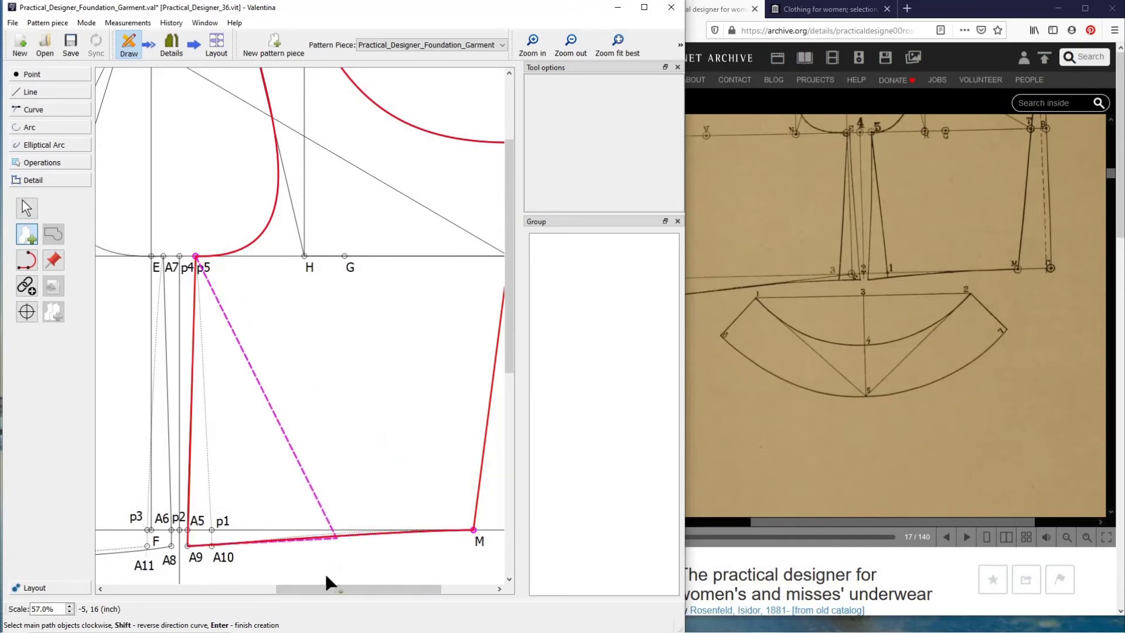
pyautogui.click(189, 547)
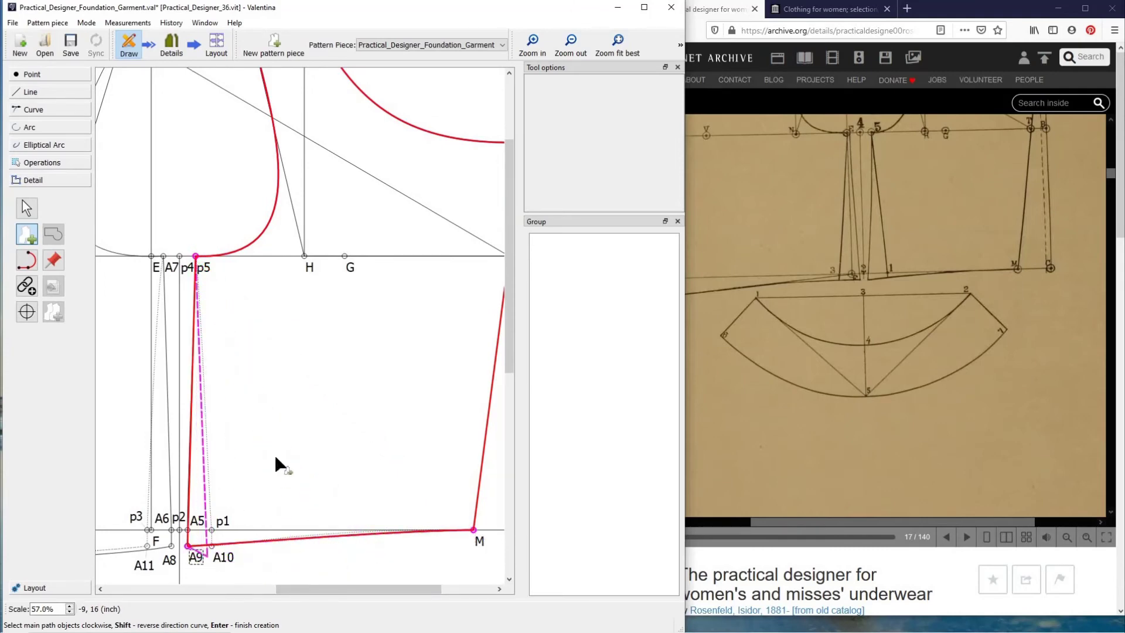
pyautogui.press('Return')
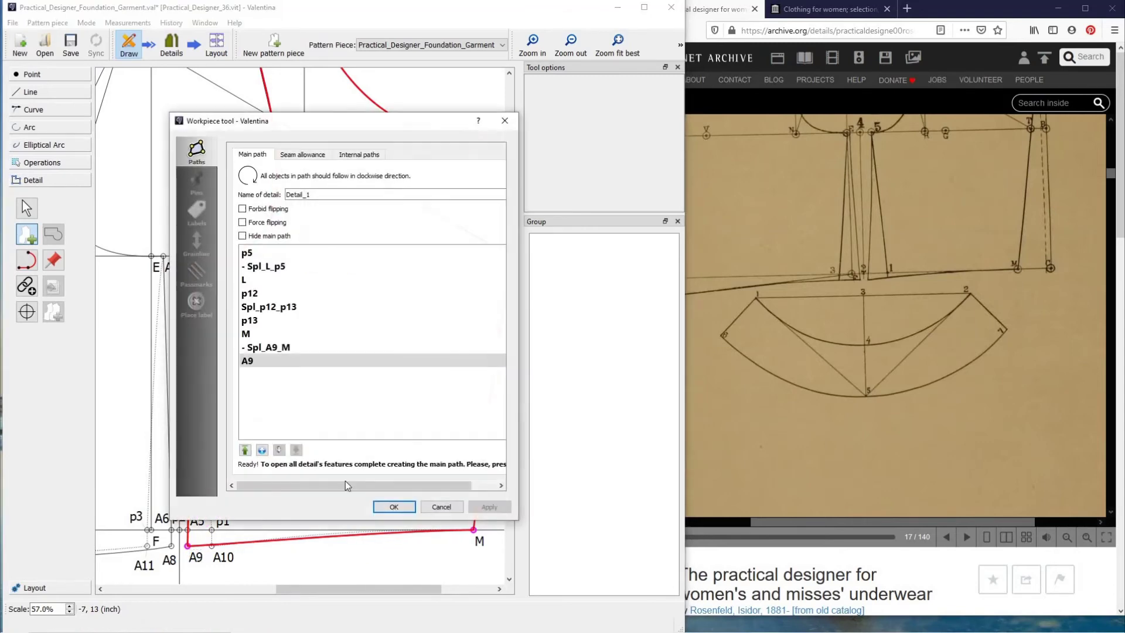
pyautogui.click(392, 506)
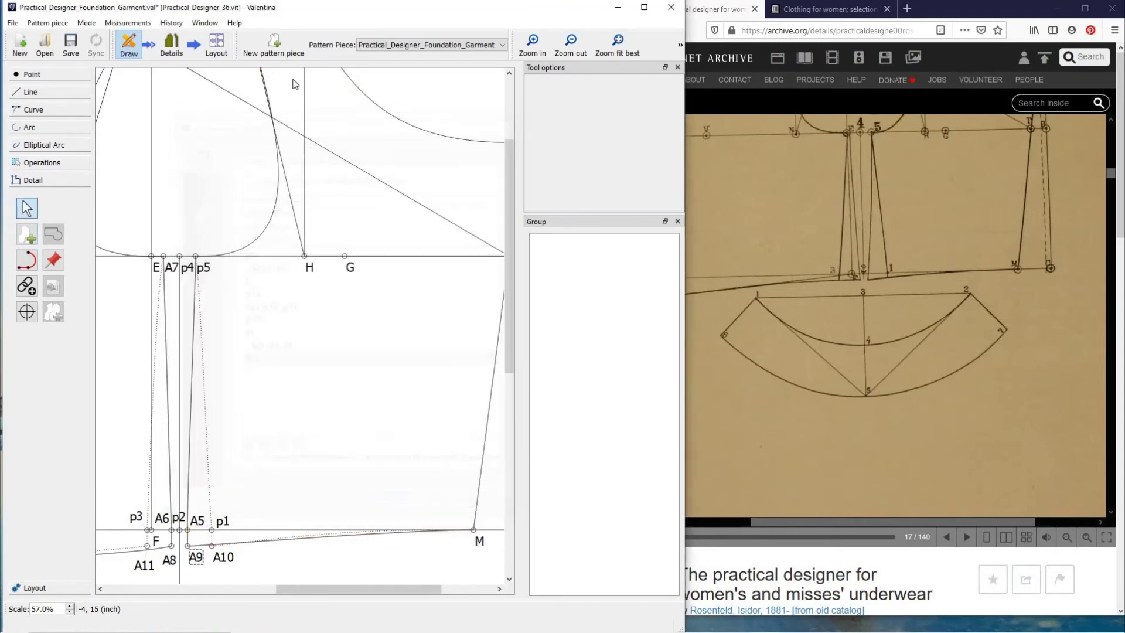
# Step: In Details mode, move the ripple workpiece close beneath the bodice workpieces and maximize the window
pyautogui.click(172, 46)
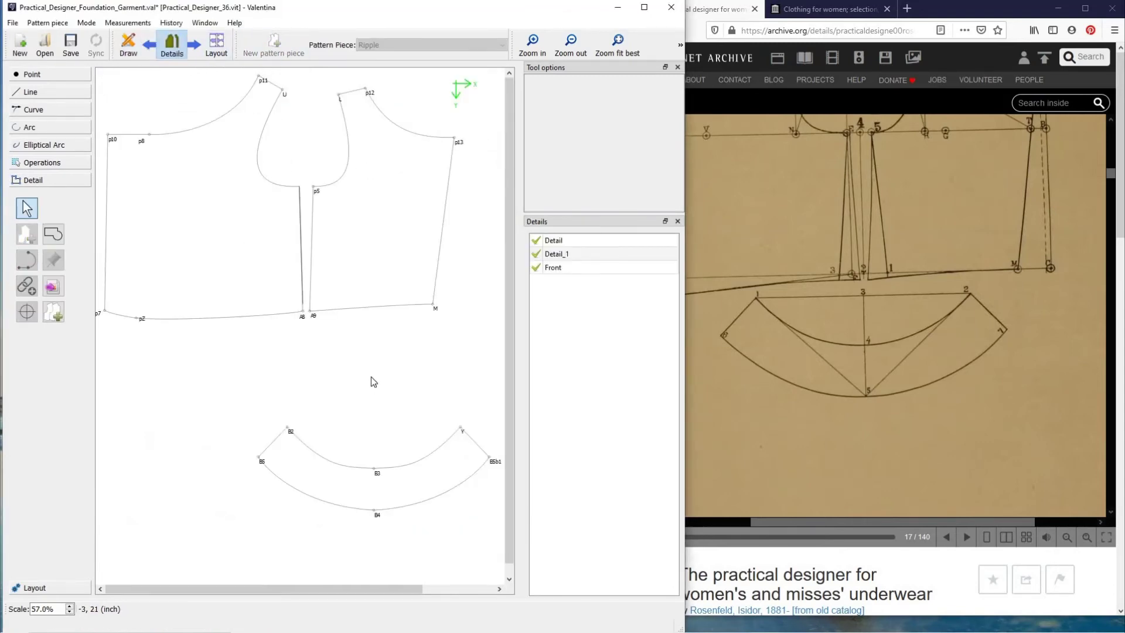
pyautogui.moveTo(406, 473); pyautogui.dragTo(157, 340)
pyautogui.moveTo(427, 402); pyautogui.dragTo(365, 400)
pyautogui.moveTo(286, 398); pyautogui.dragTo(249, 372)
pyautogui.moveTo(442, 382); pyautogui.dragTo(347, 408)
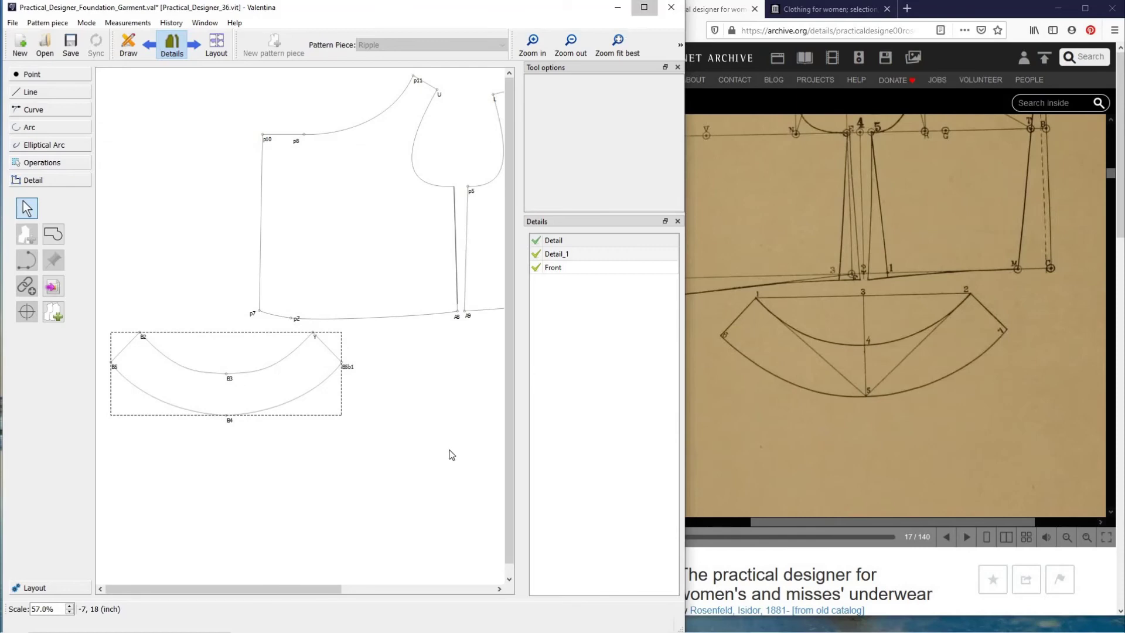
pyautogui.click(644, 7)
pyautogui.moveTo(519, 378); pyautogui.dragTo(571, 388)
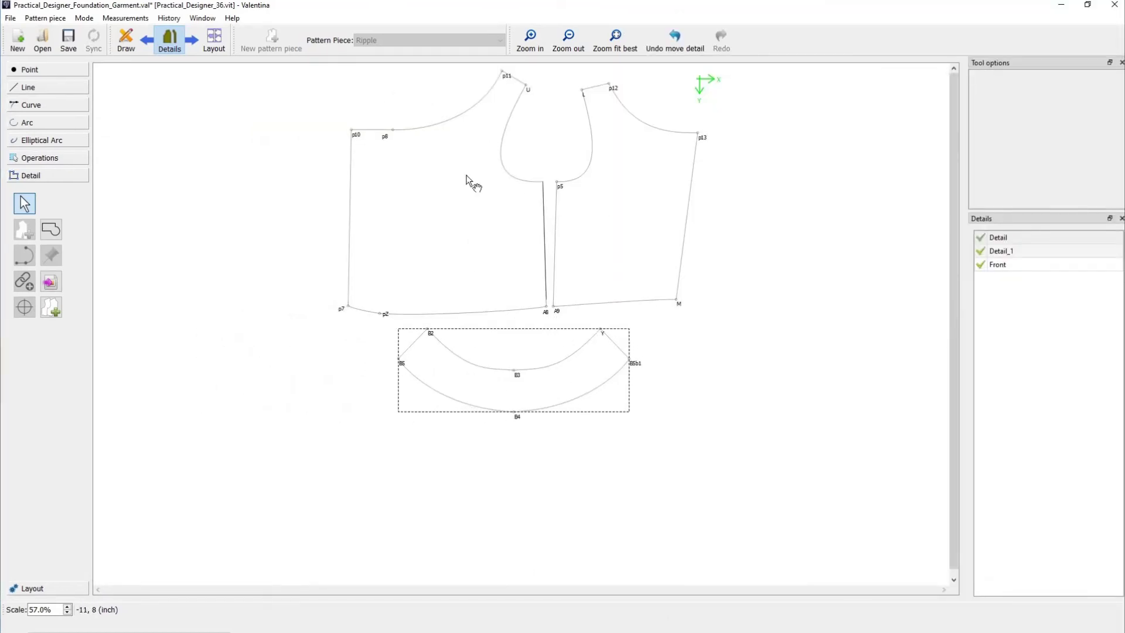
# Step: Enable a built-in seam allowance on the Front workpiece and apply it
pyautogui.rightClick(465, 240)
pyautogui.click(482, 244)
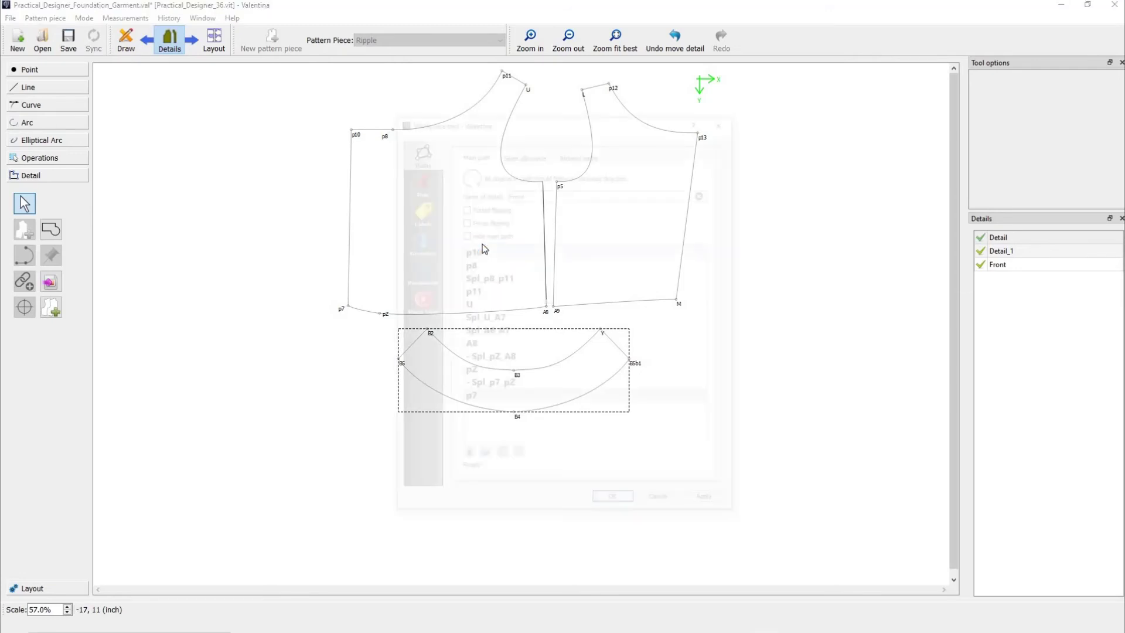
pyautogui.click(542, 153)
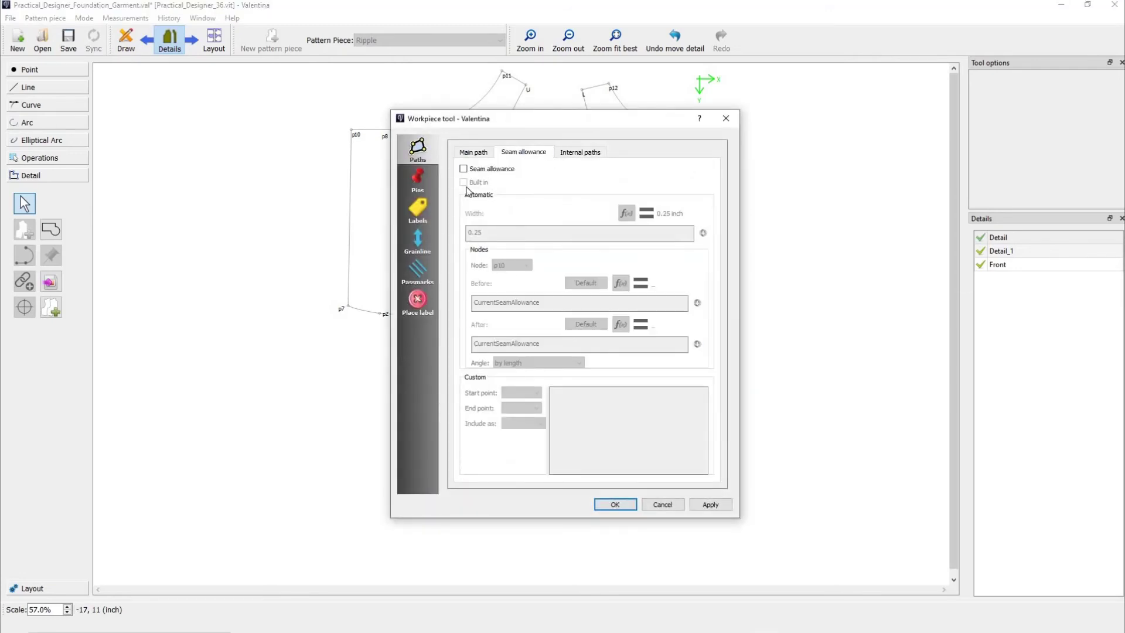
pyautogui.click(464, 169)
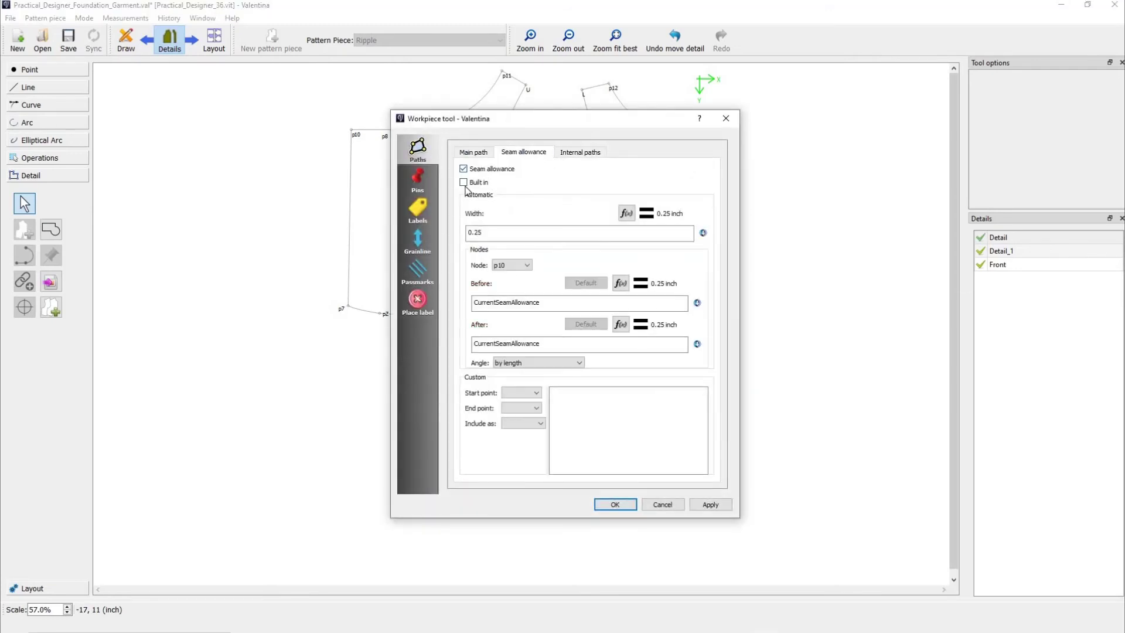
pyautogui.click(709, 505)
pyautogui.moveTo(635, 116); pyautogui.dragTo(801, 93)
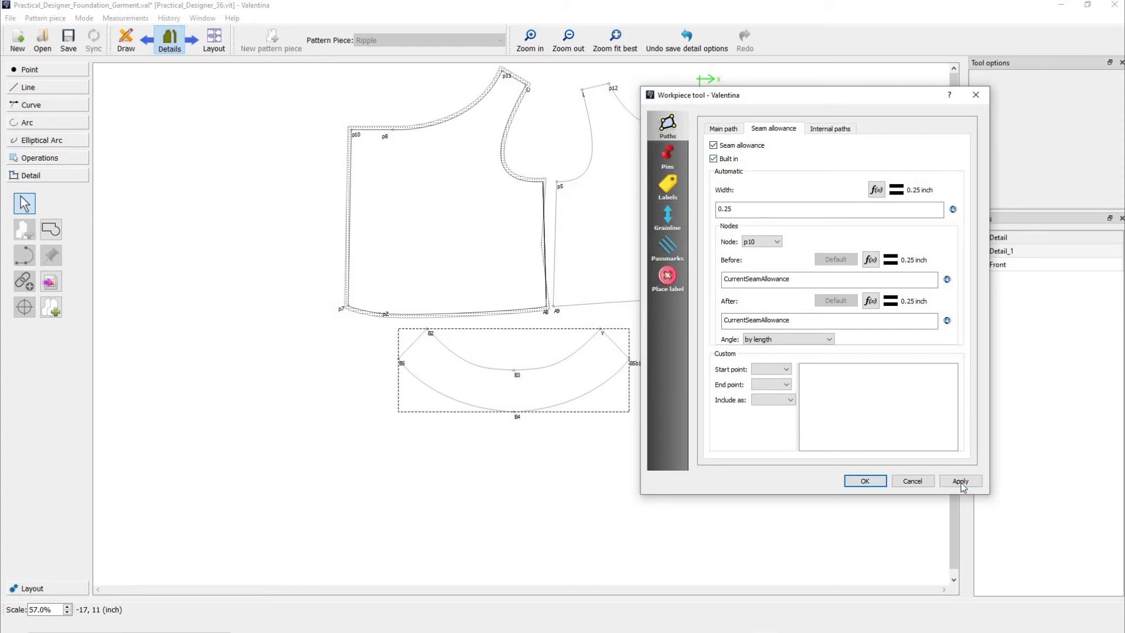
pyautogui.click(961, 482)
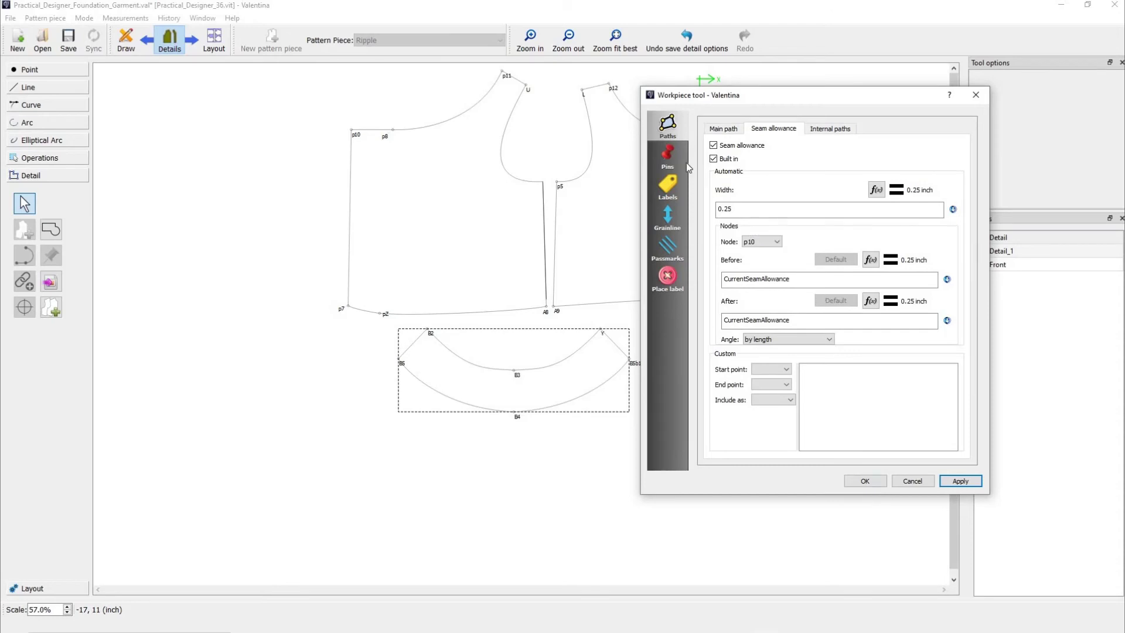
# Step: Set the Front workpiece's label letter to A and its quantity to 2
pyautogui.click(667, 186)
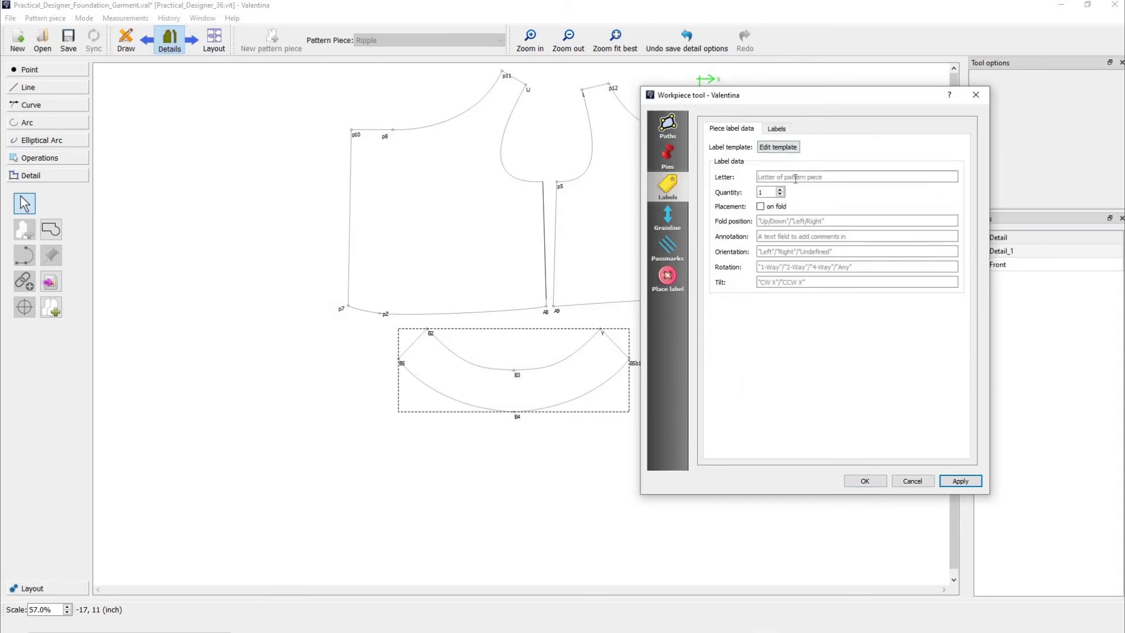
pyautogui.click(795, 177)
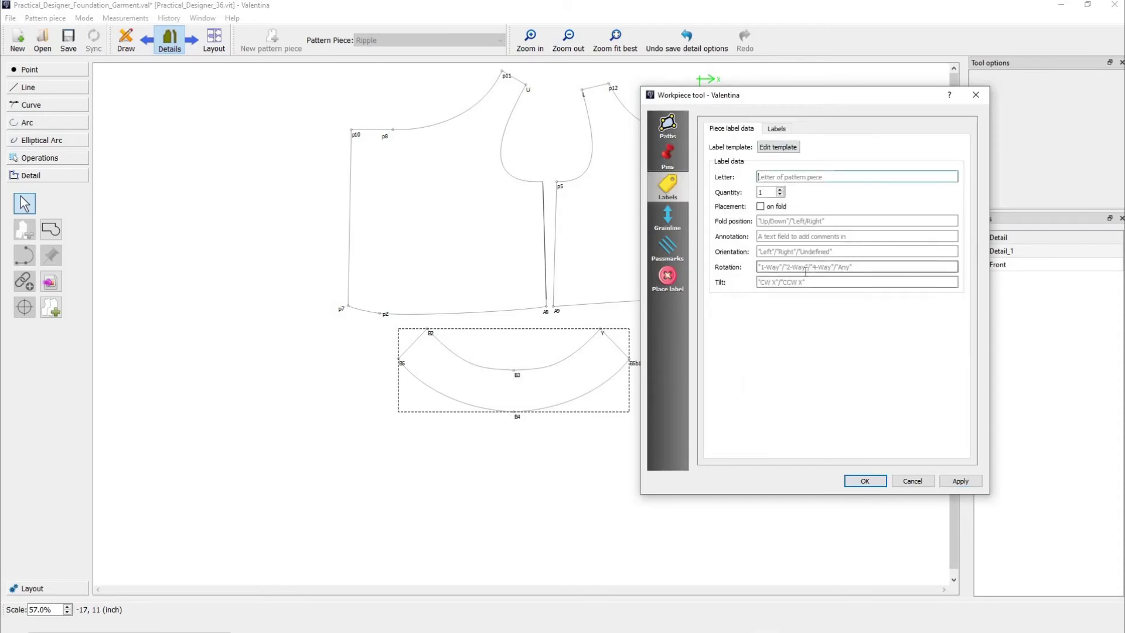
pyautogui.write('A')
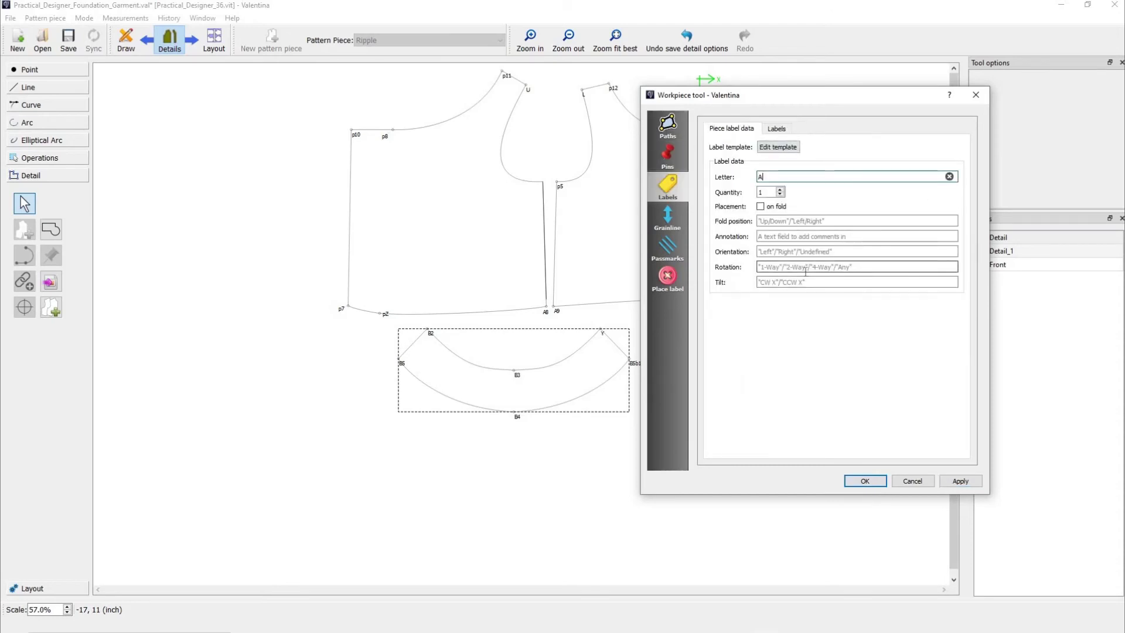
pyautogui.click(780, 189)
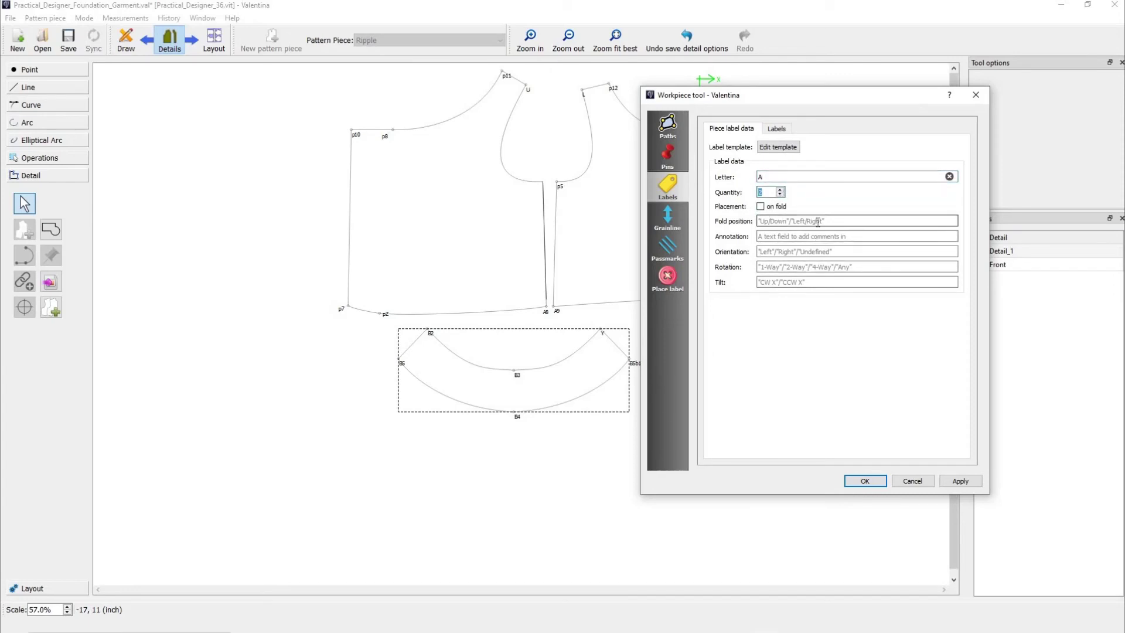
# Step: Import the saved label template named "template" into the Front workpiece's label
pyautogui.click(777, 128)
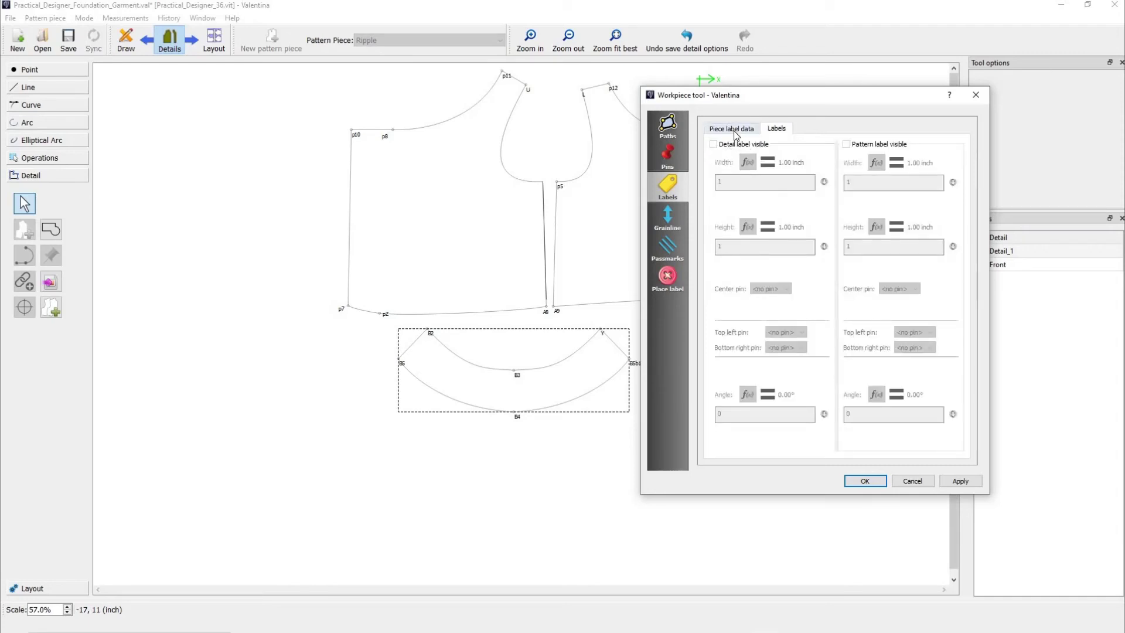
pyautogui.click(733, 129)
pyautogui.click(779, 147)
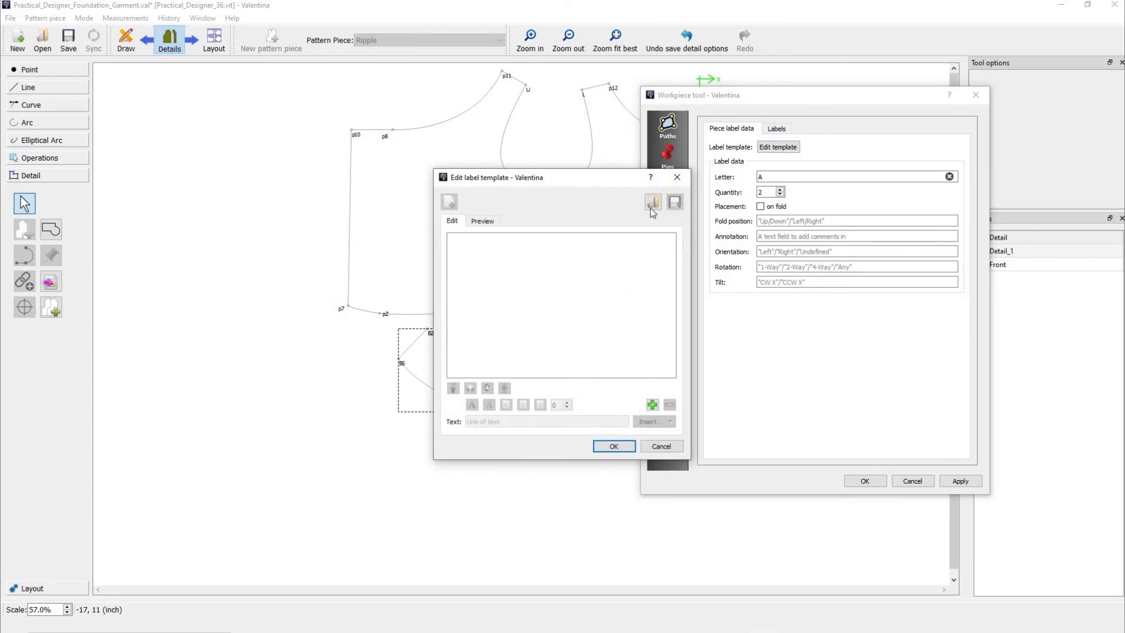
pyautogui.click(653, 201)
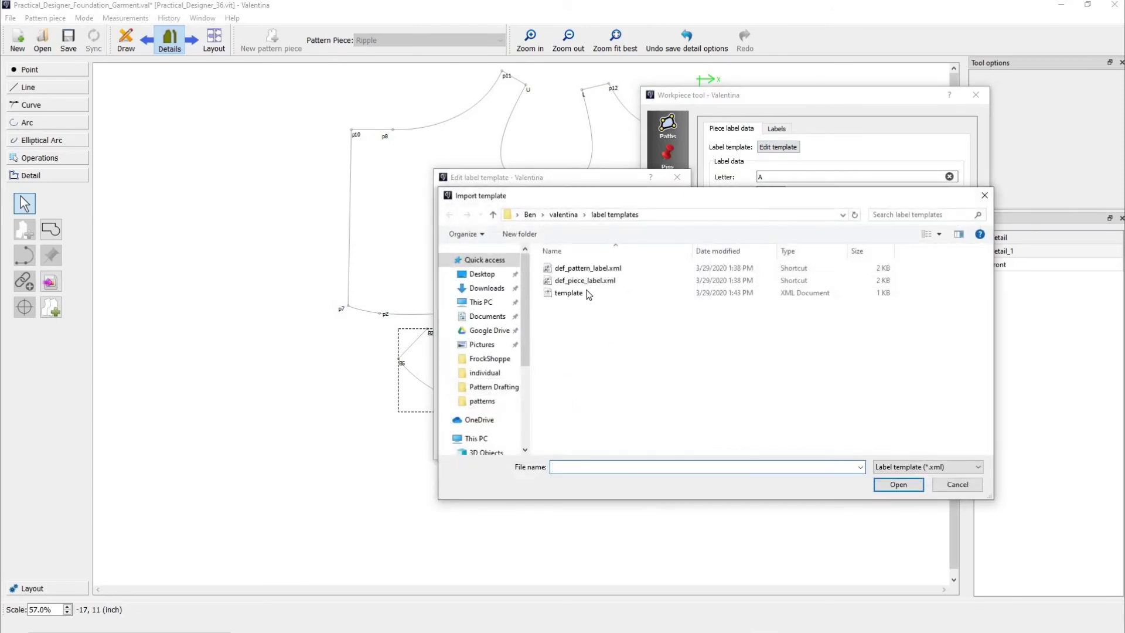
pyautogui.click(588, 293)
pyautogui.press('Return')
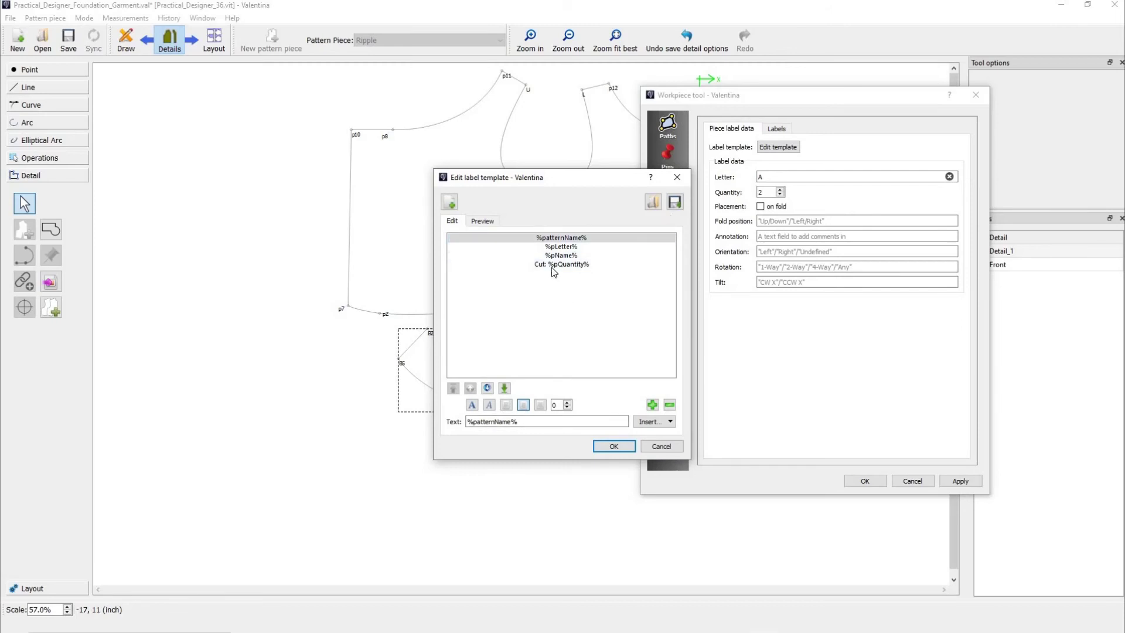
pyautogui.click(653, 405)
pyautogui.click(653, 406)
pyautogui.click(653, 406)
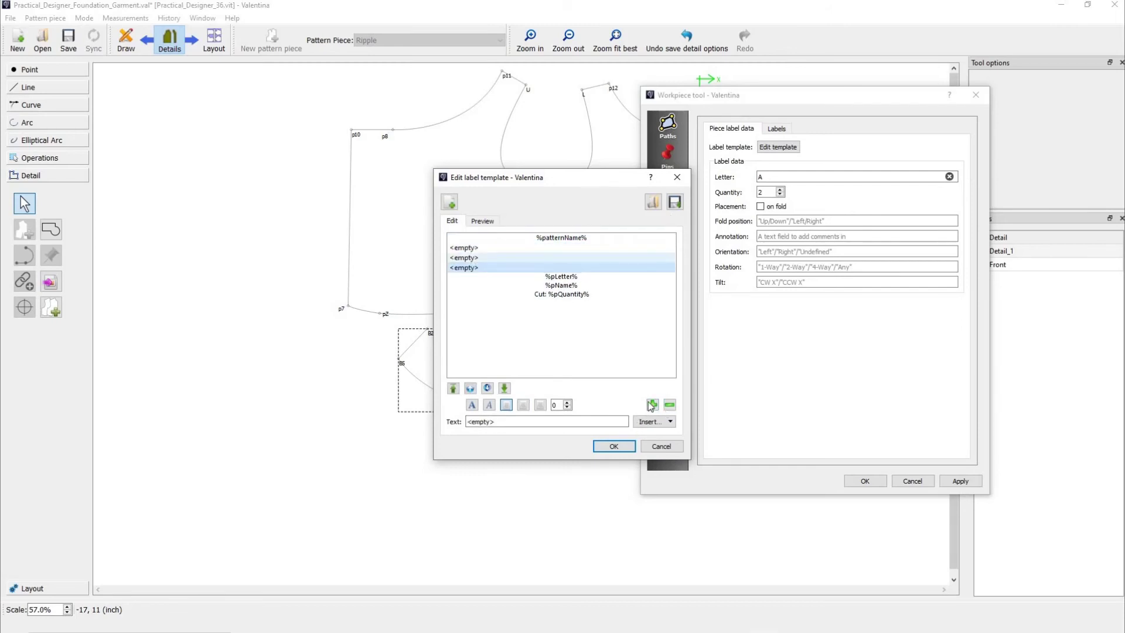
pyautogui.click(653, 422)
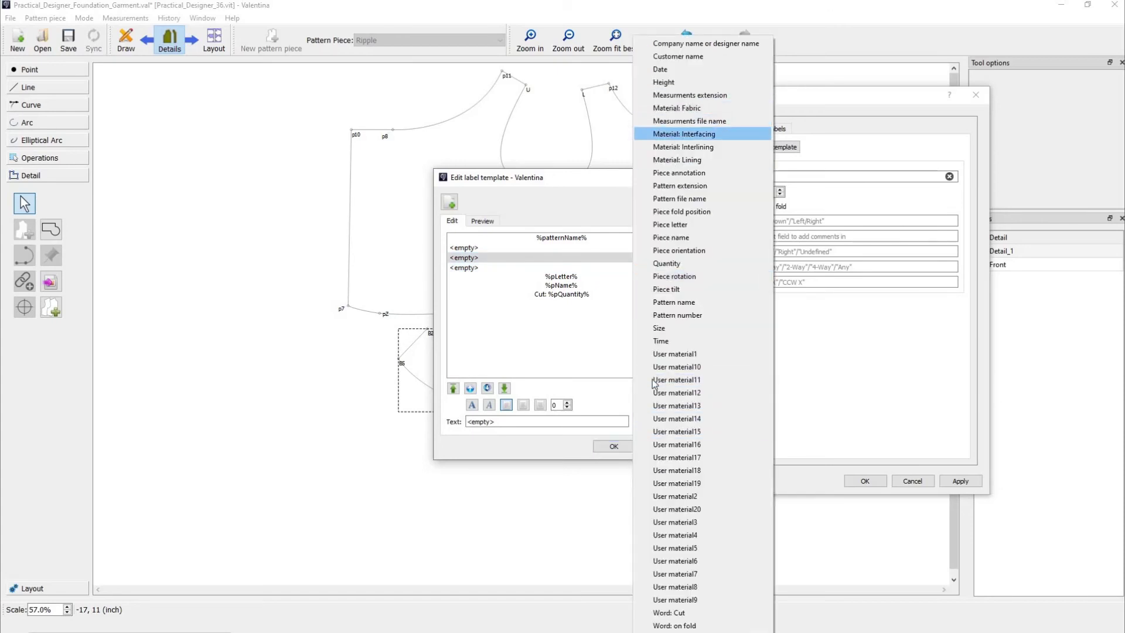
pyautogui.click(479, 246)
pyautogui.click(479, 246)
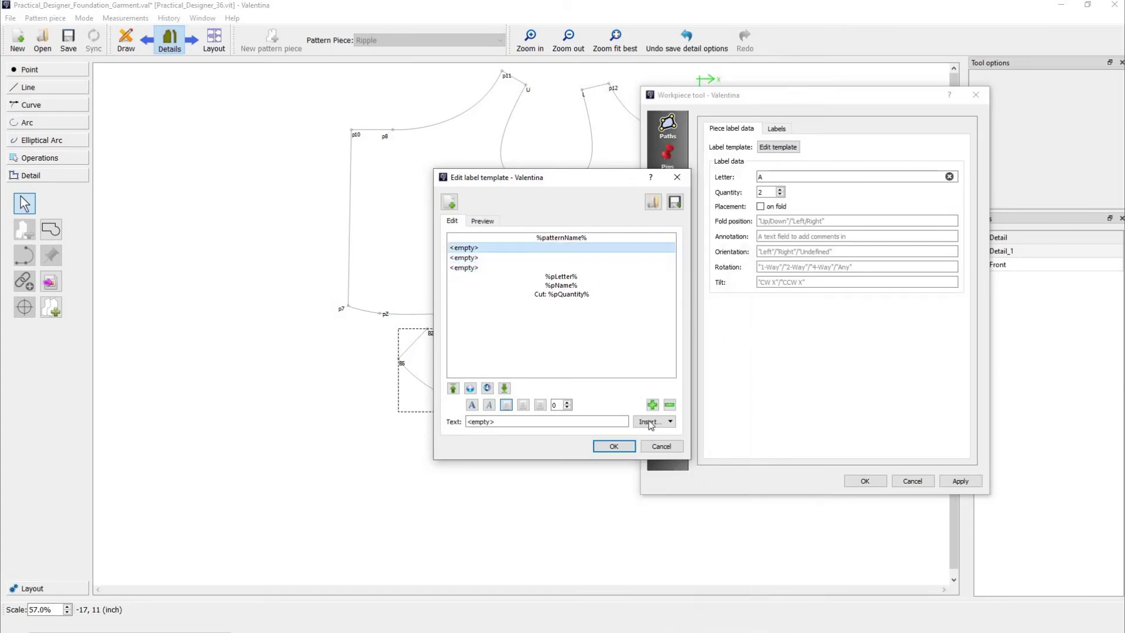
pyautogui.click(670, 405)
pyautogui.click(670, 404)
pyautogui.click(670, 404)
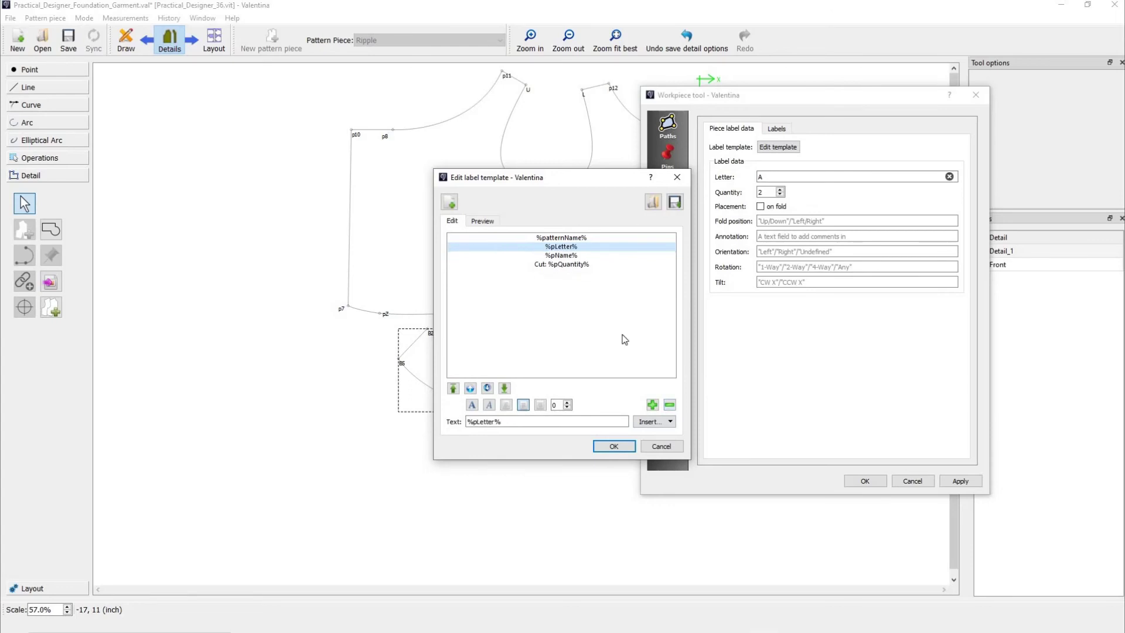
# Step: Accept the label template, make the Front workpiece's detail label visible, and apply the changes
pyautogui.click(614, 445)
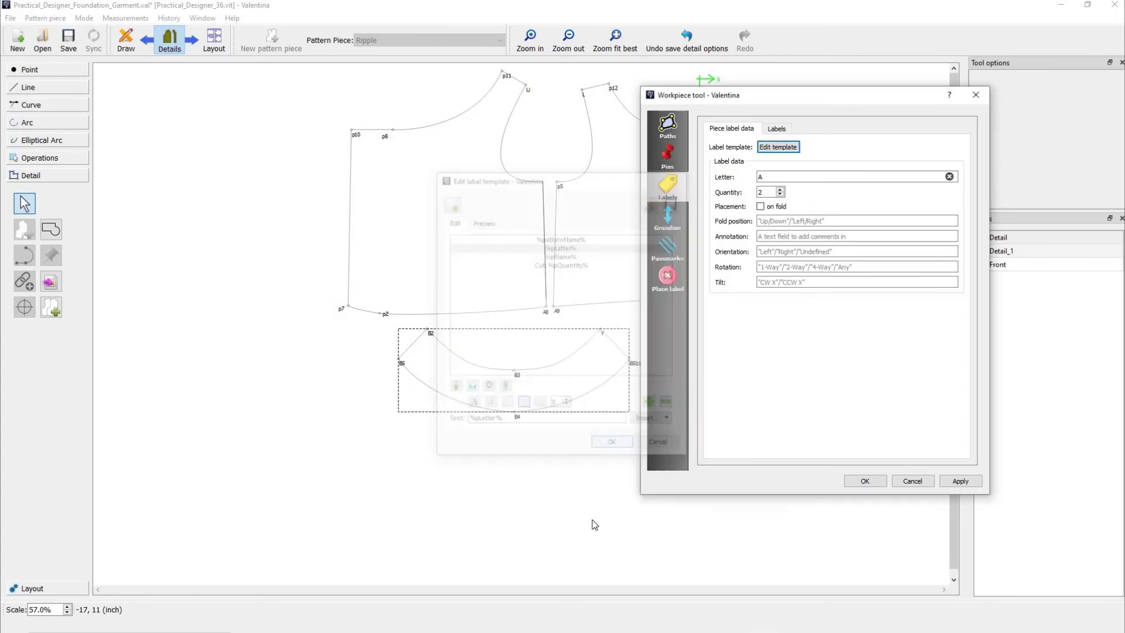
pyautogui.click(965, 487)
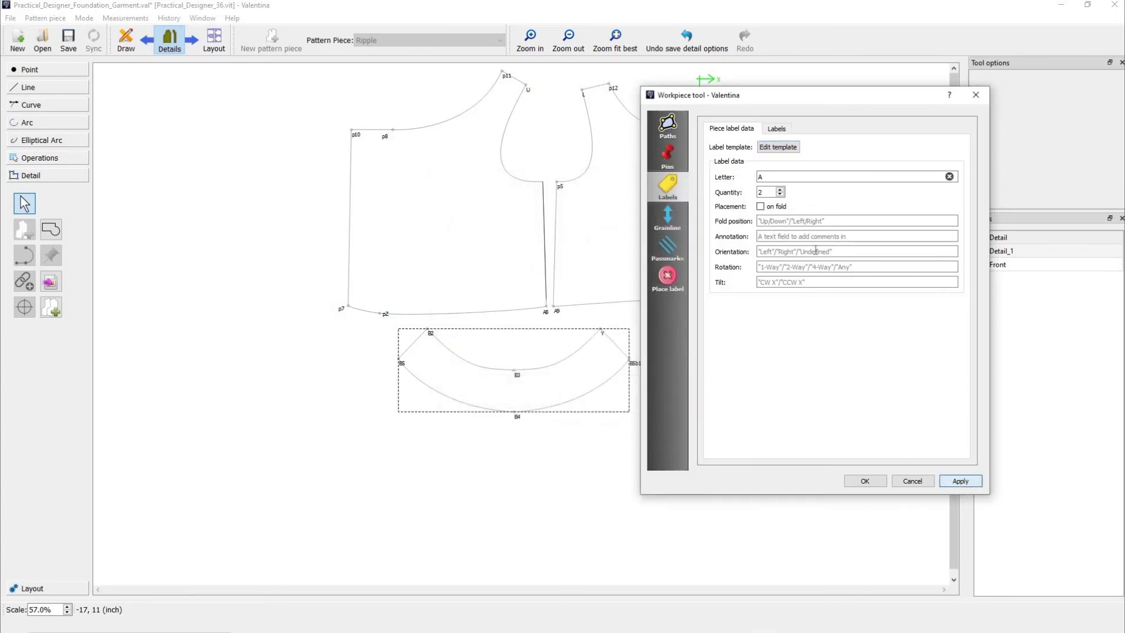
pyautogui.click(771, 130)
pyautogui.click(713, 143)
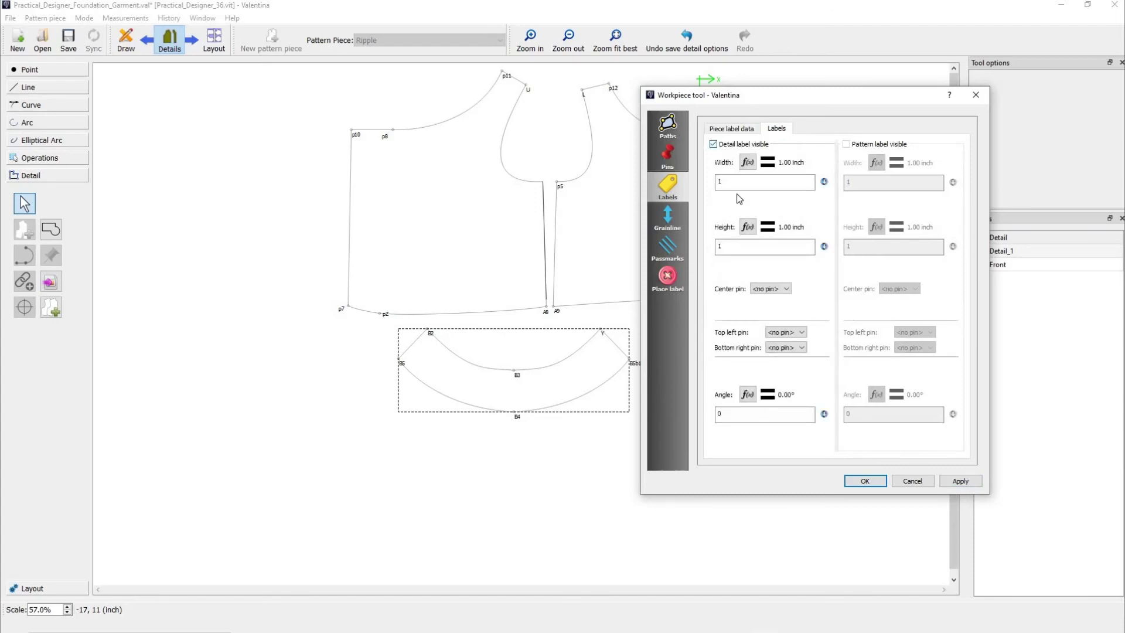
pyautogui.click(961, 482)
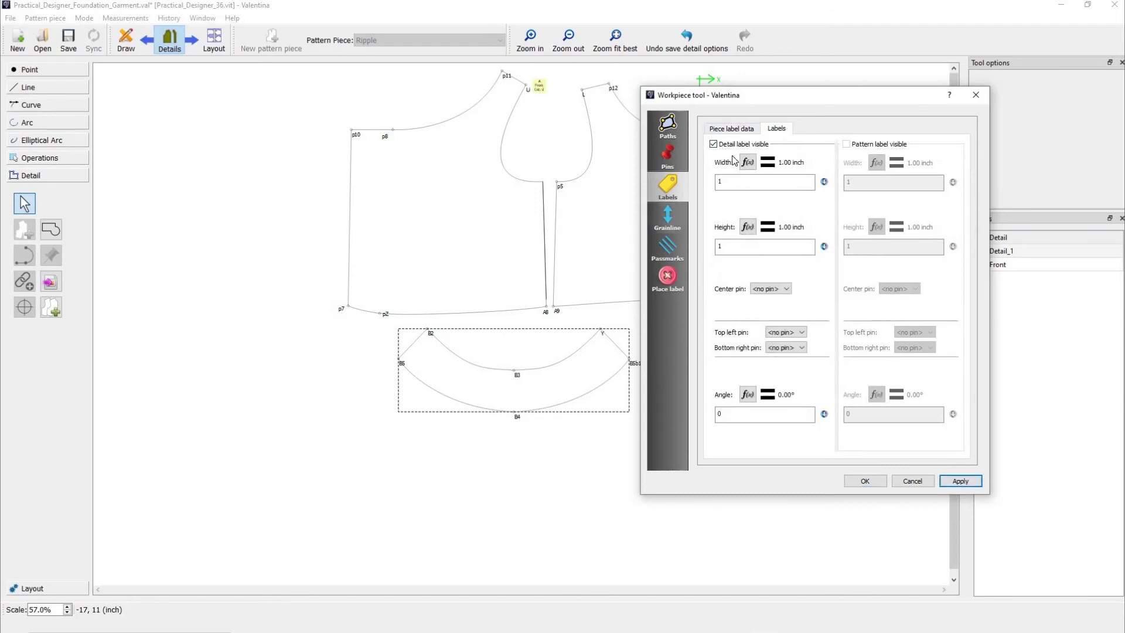
# Step: Make the Front workpiece's grainline visible and set its length to 5 inches
pyautogui.click(668, 217)
pyautogui.click(720, 127)
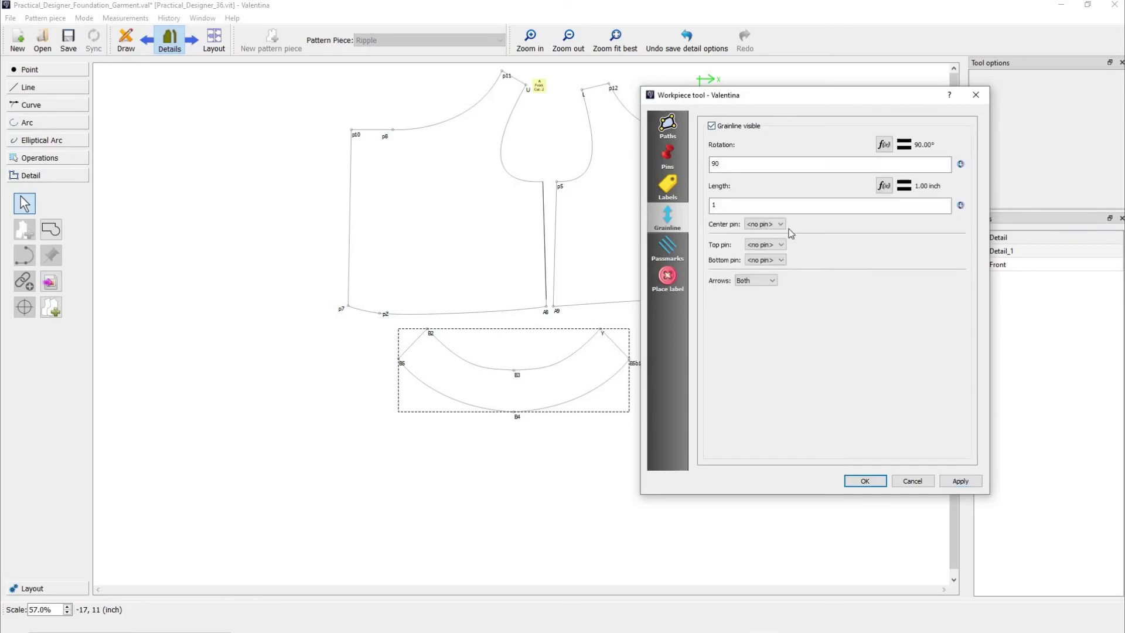
pyautogui.press('BackSpace')
pyautogui.write('5')
pyautogui.click(954, 481)
pyautogui.click(667, 247)
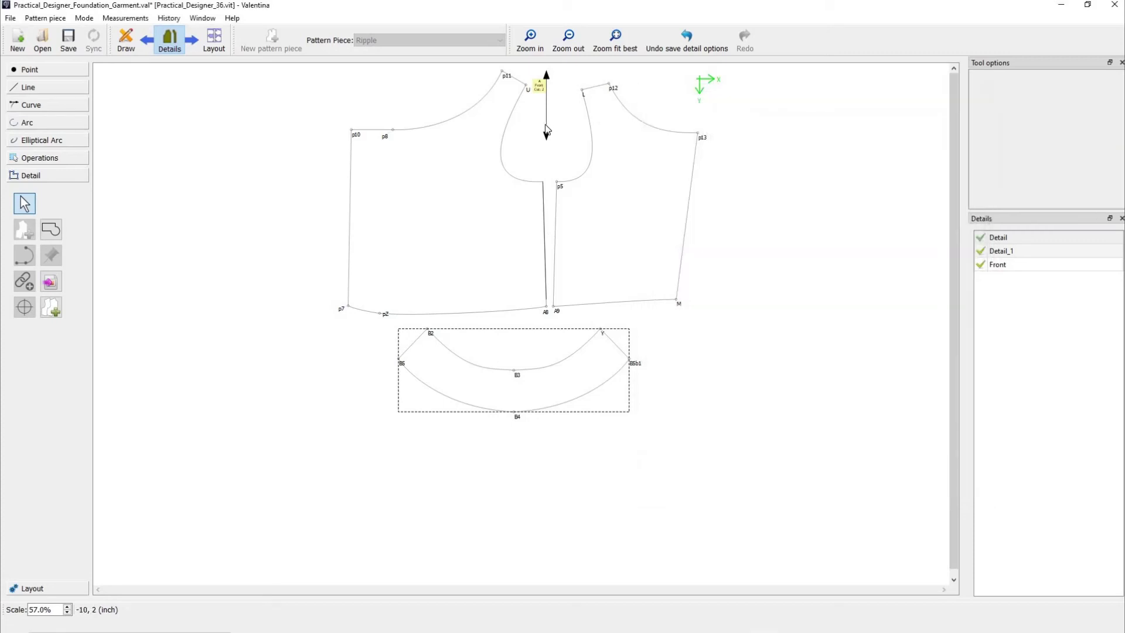
# Step: Move the Front grainline inside the piece beside the p10–p7 edge, then enlarge its label and place it in the middle of the piece
pyautogui.moveTo(546, 124); pyautogui.dragTo(381, 275)
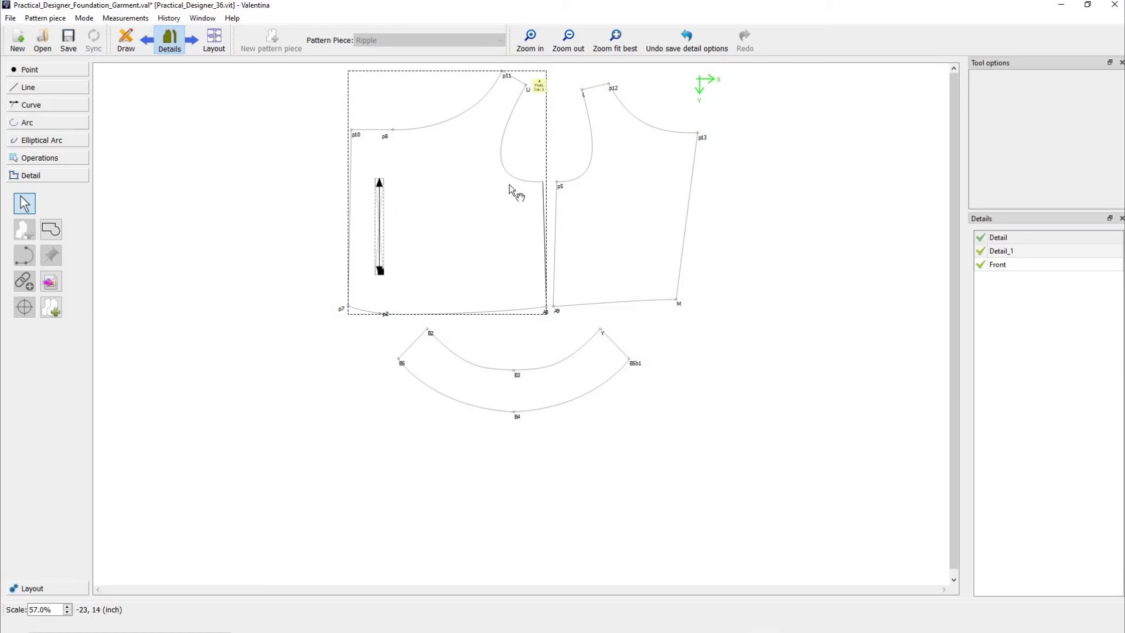
pyautogui.moveTo(545, 97); pyautogui.dragTo(482, 219)
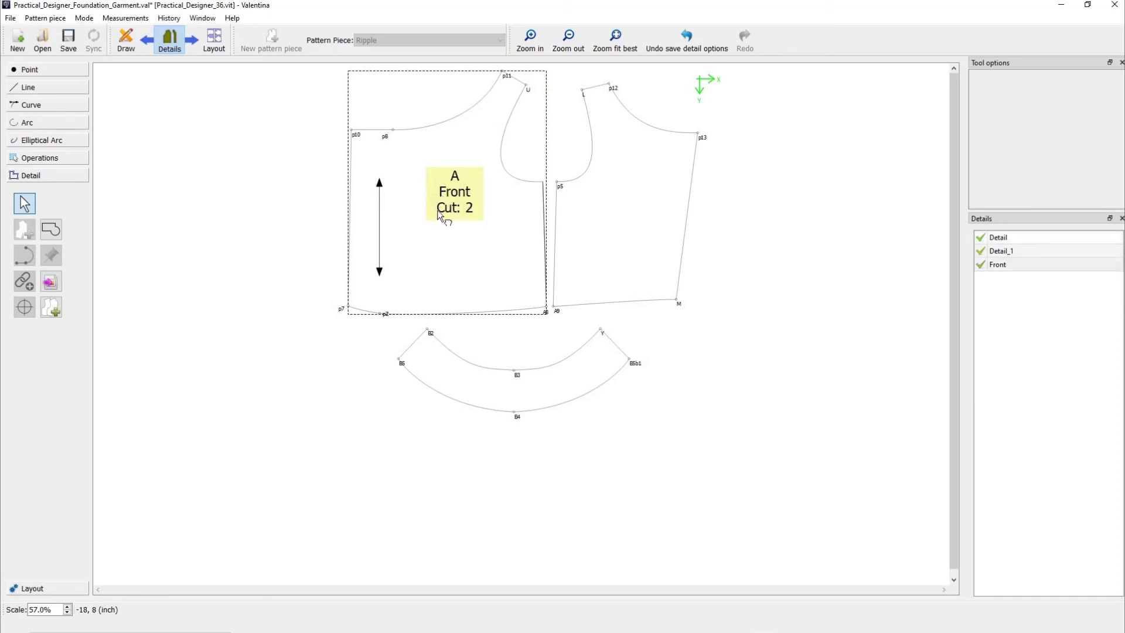
pyautogui.moveTo(437, 210); pyautogui.dragTo(428, 228)
# Step: Open the options of the second bodice workpiece, Detail_1, and enable its built-in seam allowance
pyautogui.click(665, 243)
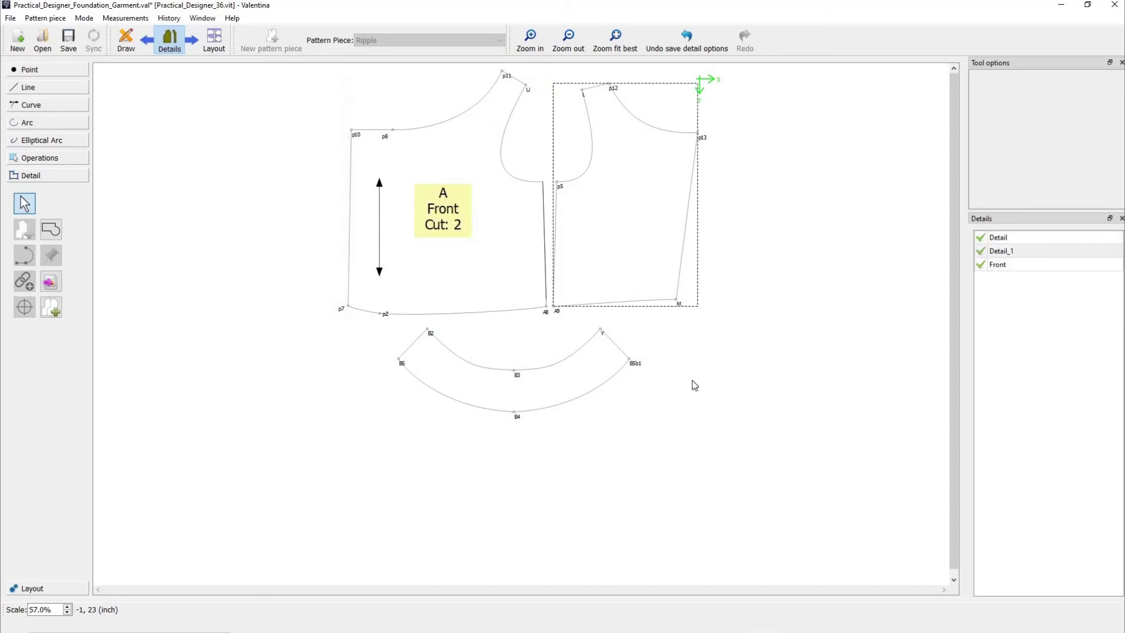
pyautogui.rightClick(630, 225)
pyautogui.click(668, 232)
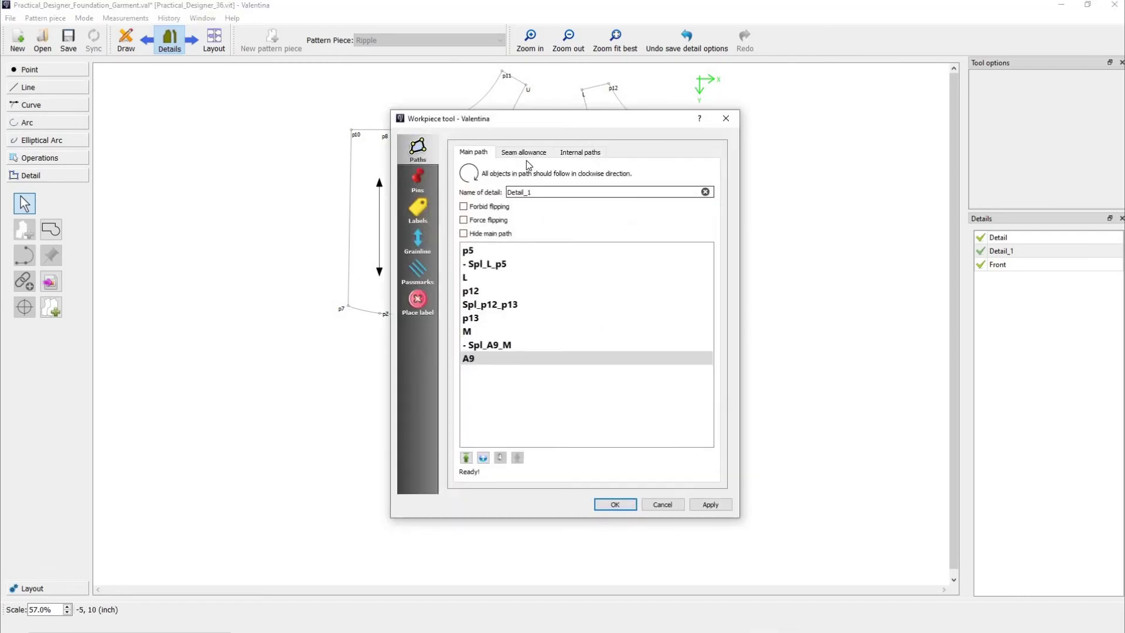
pyautogui.click(514, 154)
pyautogui.click(464, 168)
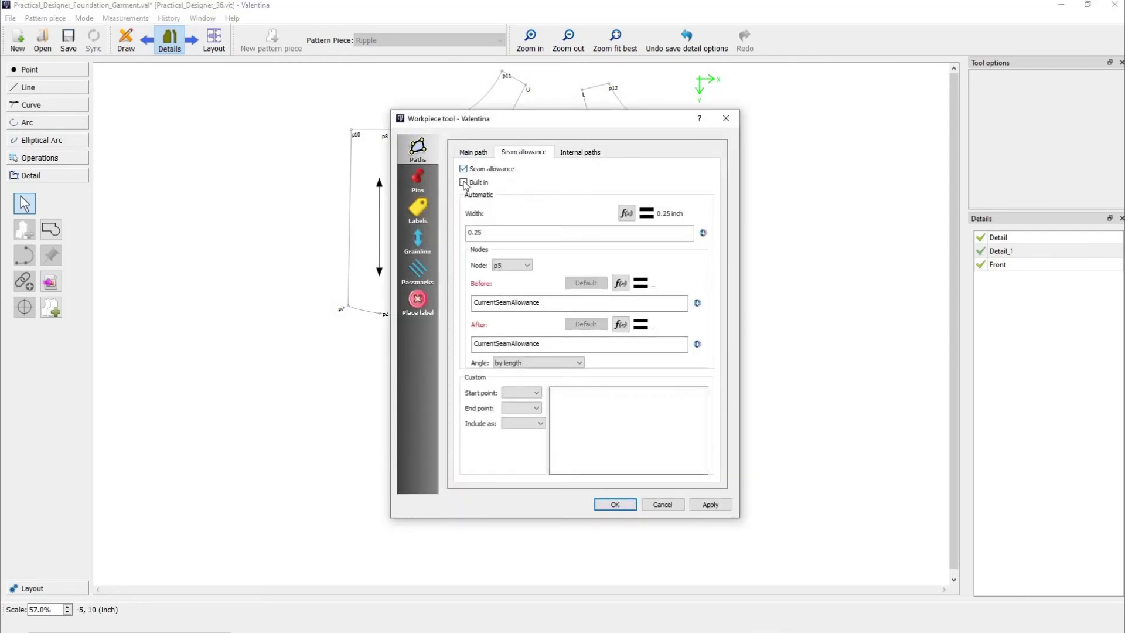
pyautogui.click(464, 182)
# Step: Import the saved label template named "template" into Detail_1's label and accept it
pyautogui.click(417, 211)
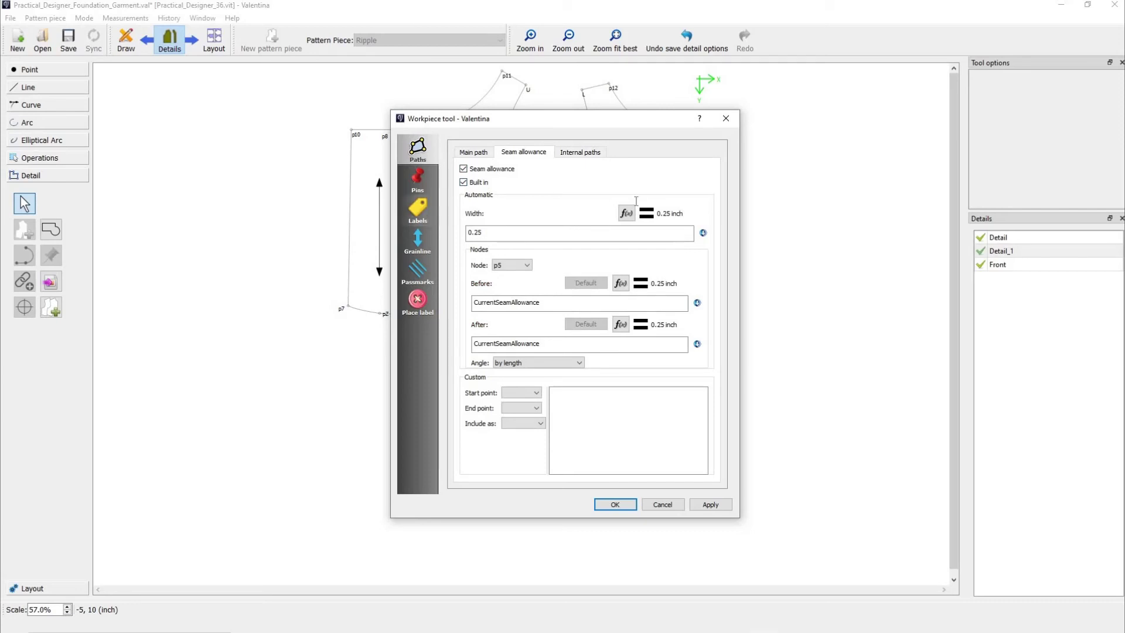
pyautogui.click(529, 170)
pyautogui.click(655, 203)
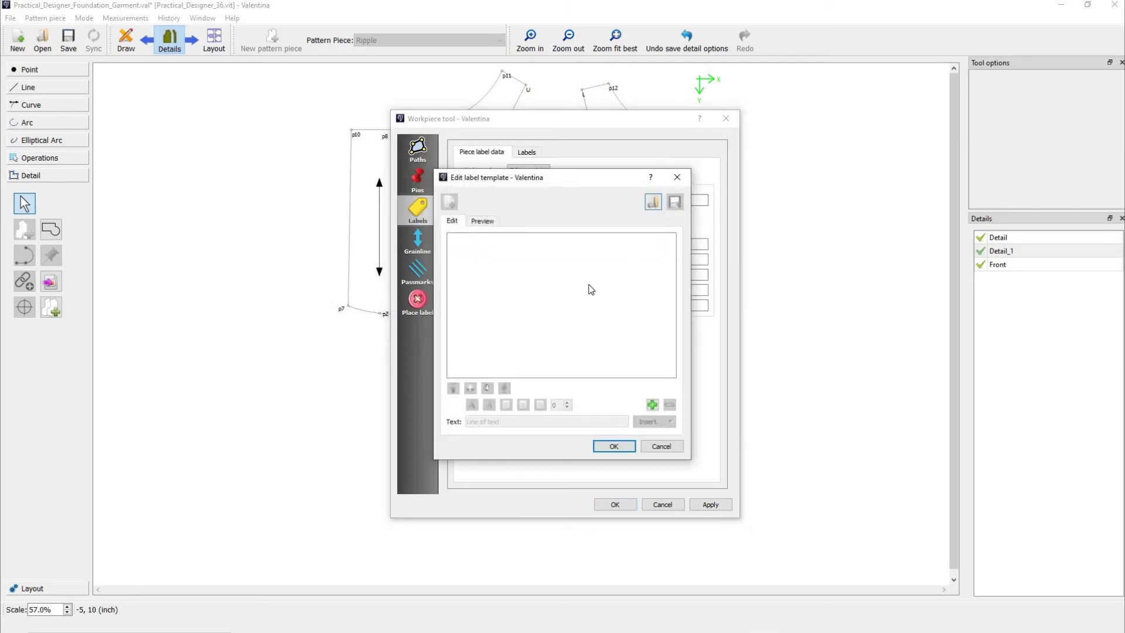
pyautogui.doubleClick(565, 292)
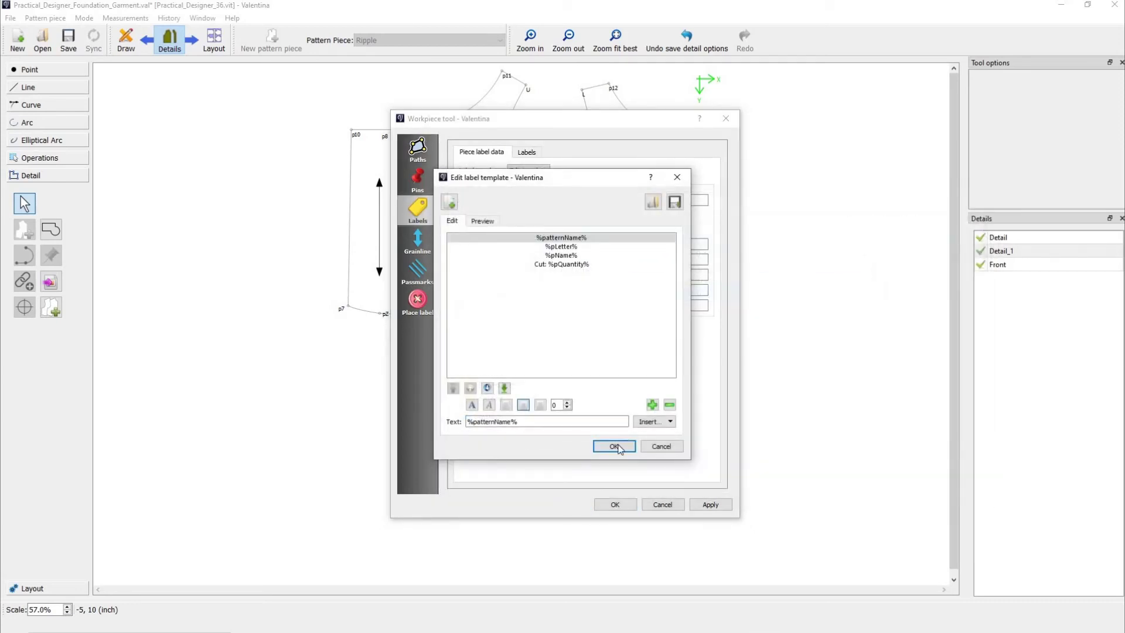
pyautogui.click(614, 447)
# Step: Set Detail_1's label letter to B and its quantity to 2, and apply the changes
pyautogui.click(545, 200)
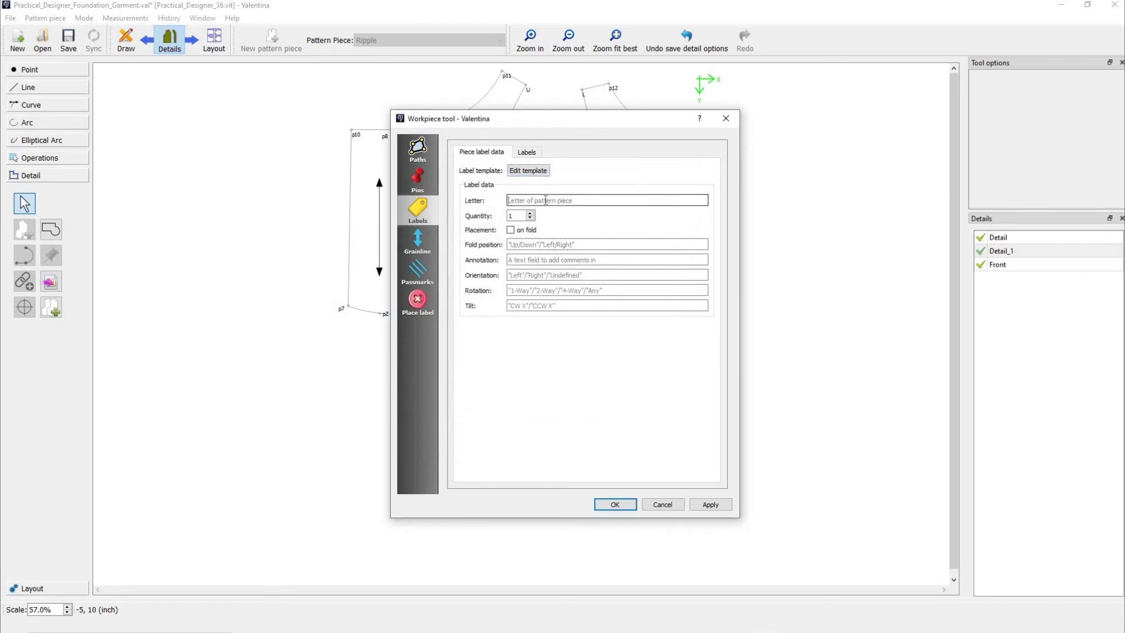
pyautogui.write('B')
pyautogui.click(530, 213)
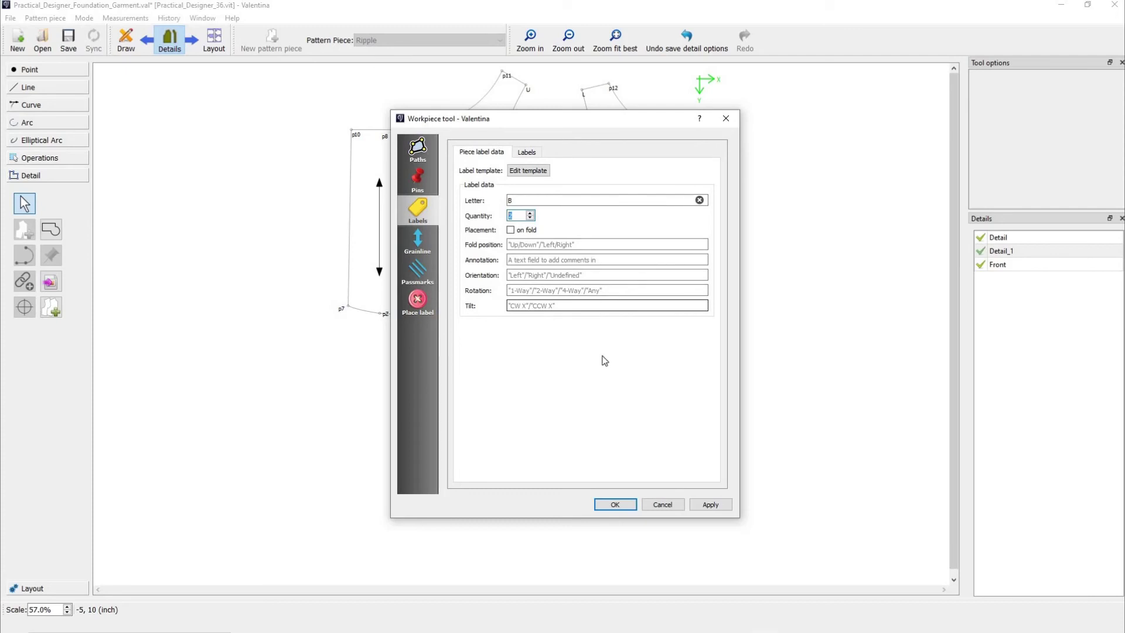
pyautogui.click(710, 504)
# Step: Show Detail_1's grainline with a length of 6 inches and place it inside the piece beside the p13–M edge
pyautogui.click(421, 241)
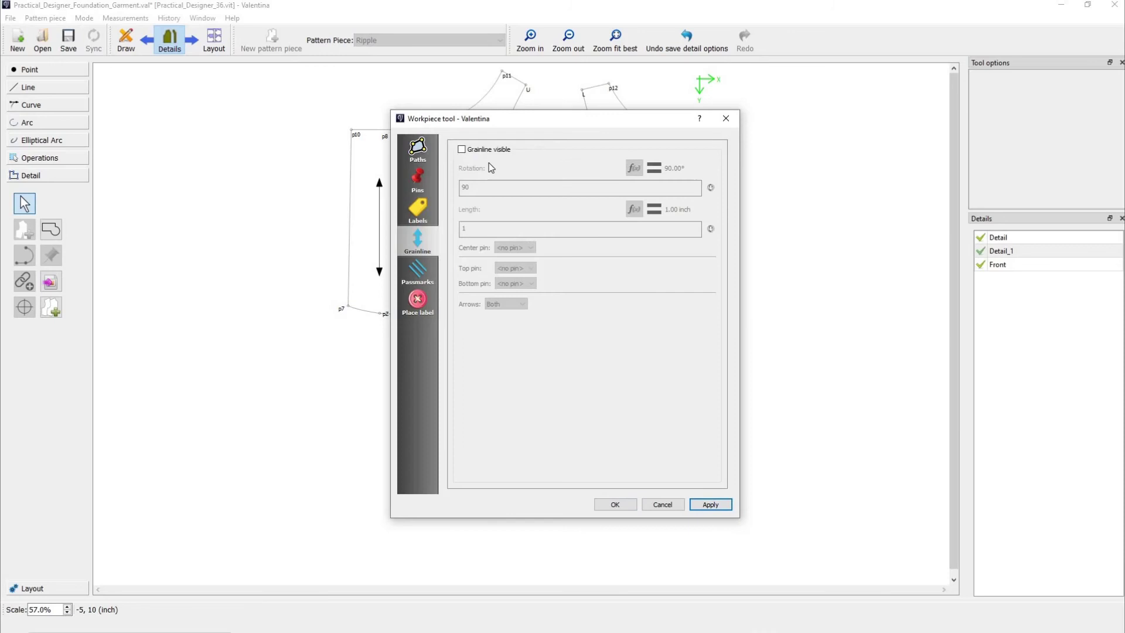
pyautogui.click(462, 150)
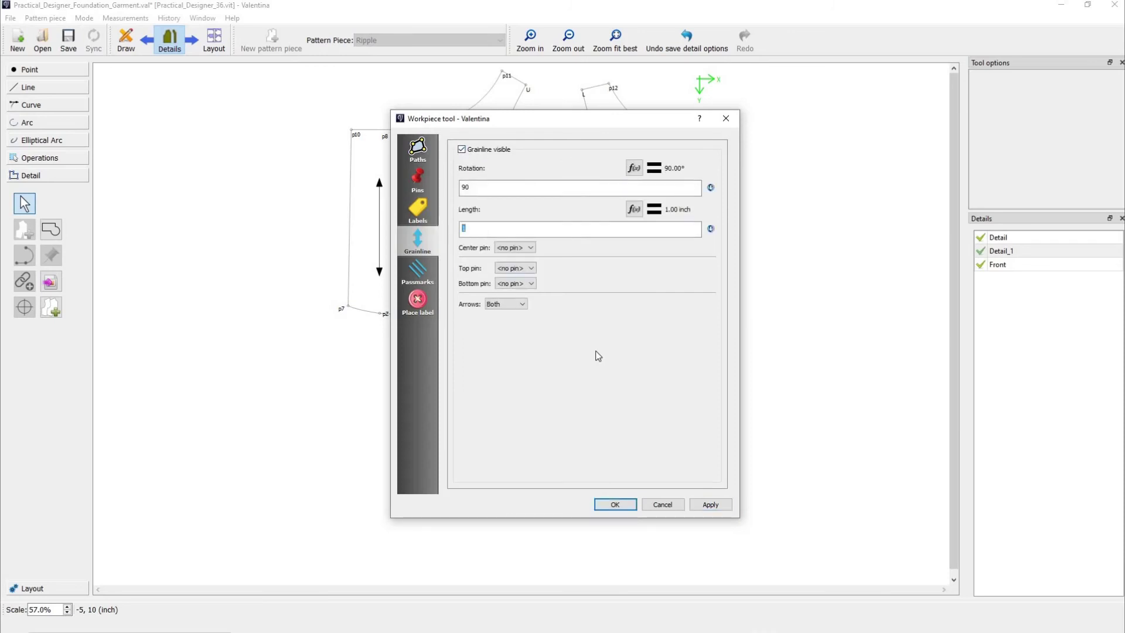
pyautogui.write('6')
pyautogui.click(624, 505)
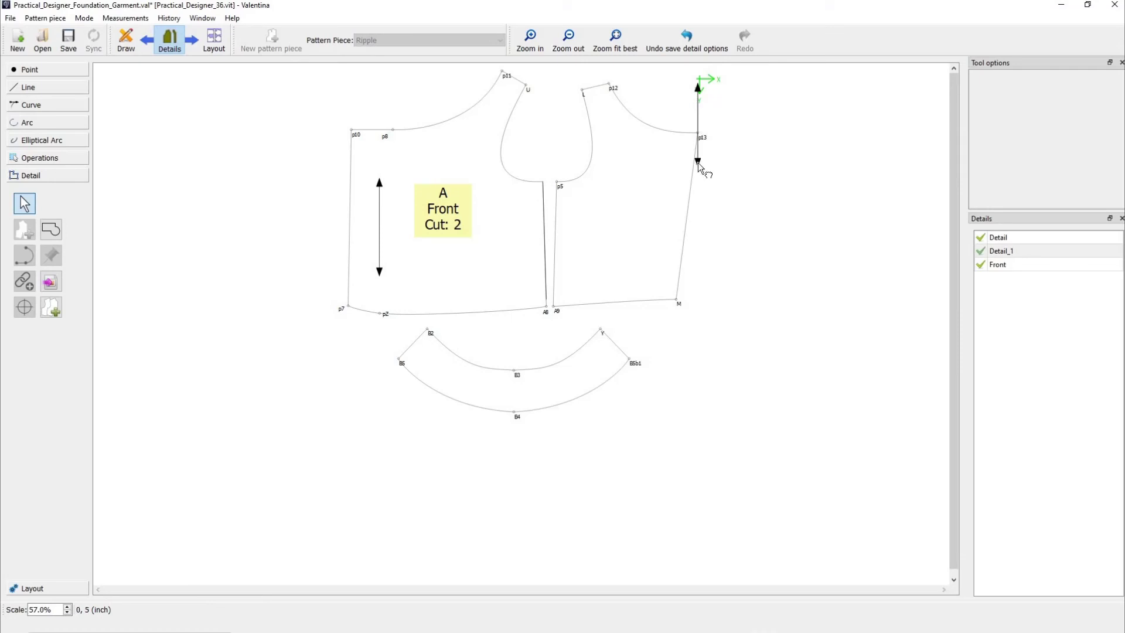
pyautogui.moveTo(699, 164); pyautogui.dragTo(623, 266)
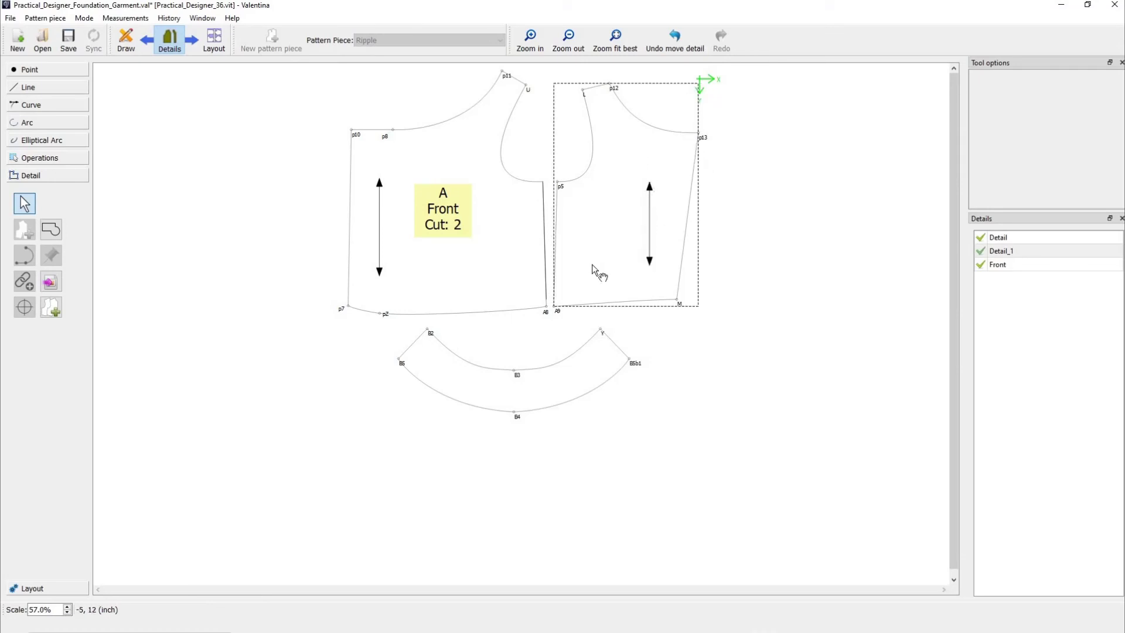
# Step: Show Detail_1's detail label, then enlarge it and place it between the p5–A9 edge and the grainline
pyautogui.rightClick(590, 264)
pyautogui.click(621, 270)
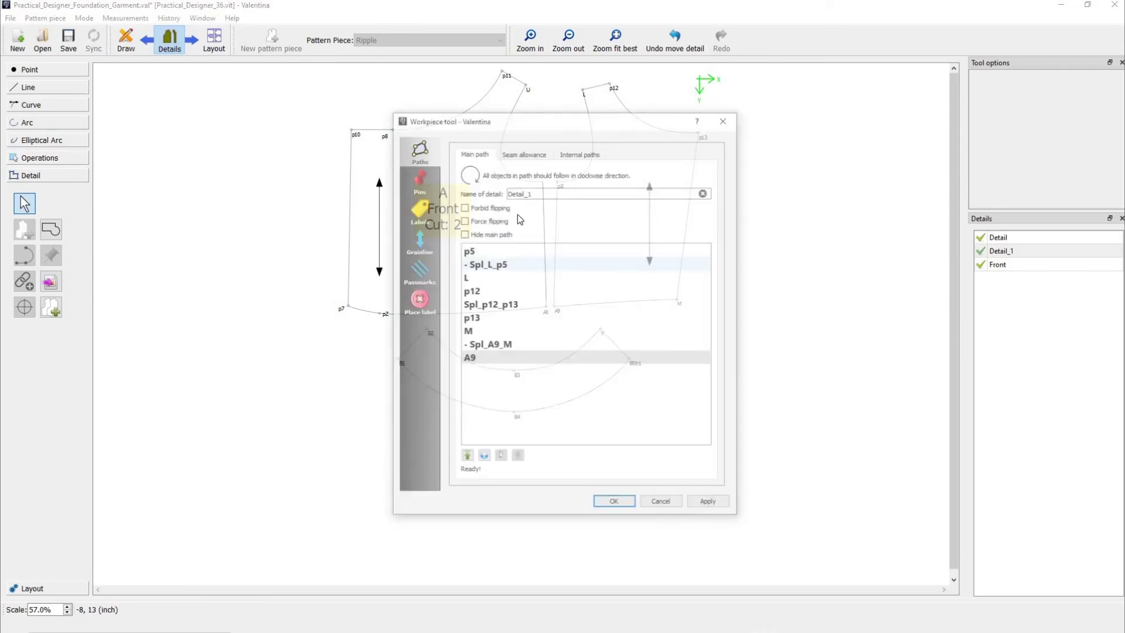
pyautogui.click(418, 208)
pyautogui.click(527, 152)
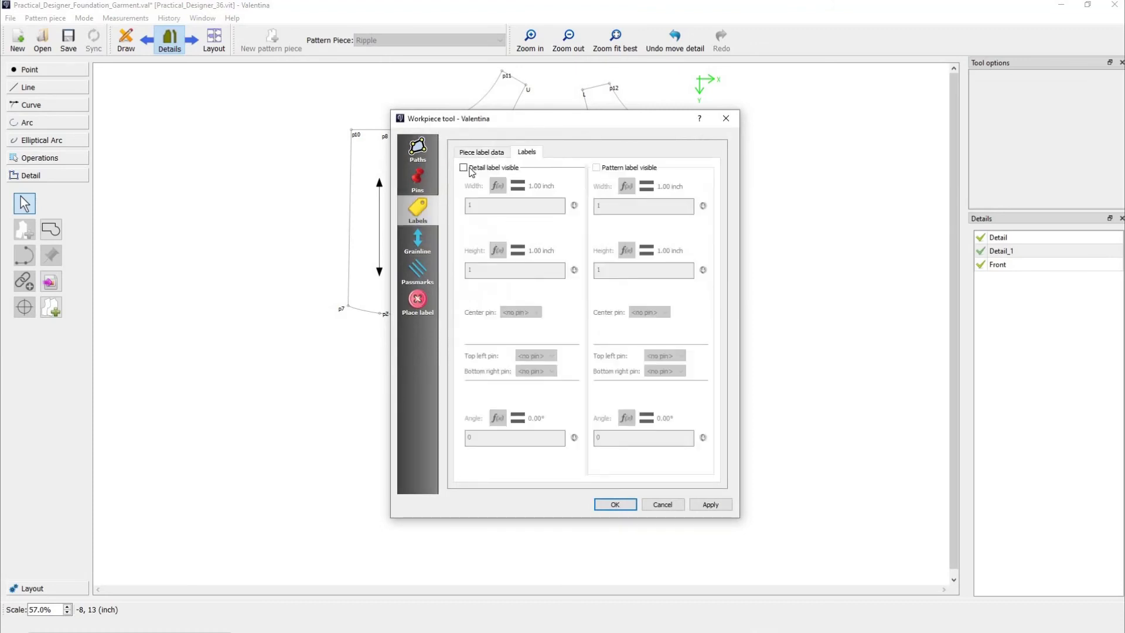
pyautogui.click(464, 168)
pyautogui.click(615, 504)
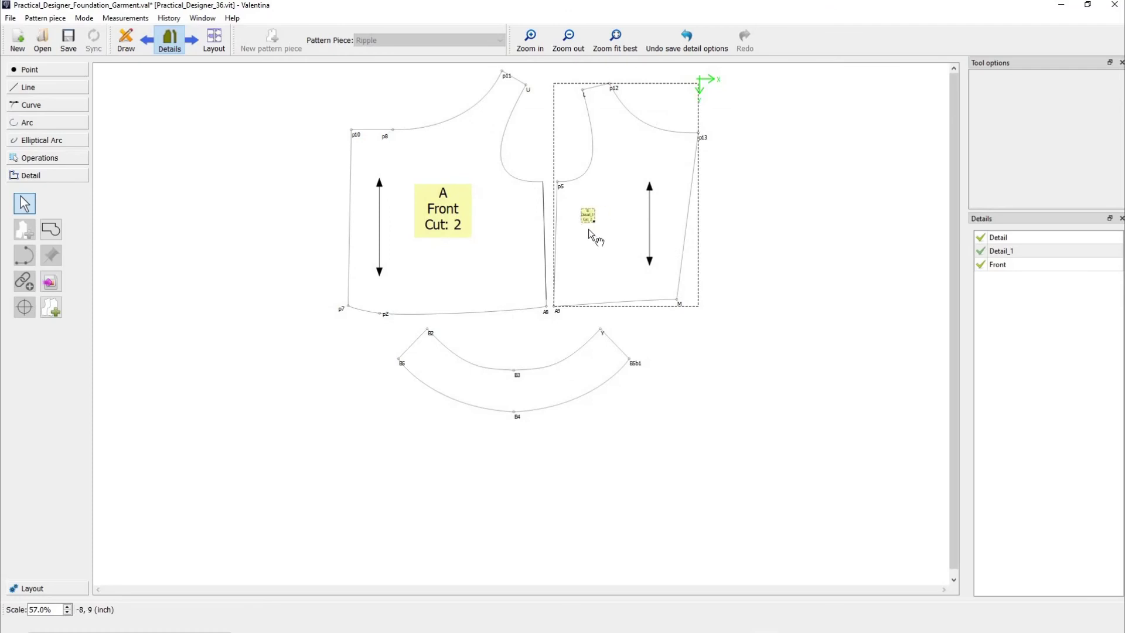
pyautogui.moveTo(589, 219); pyautogui.dragTo(636, 257)
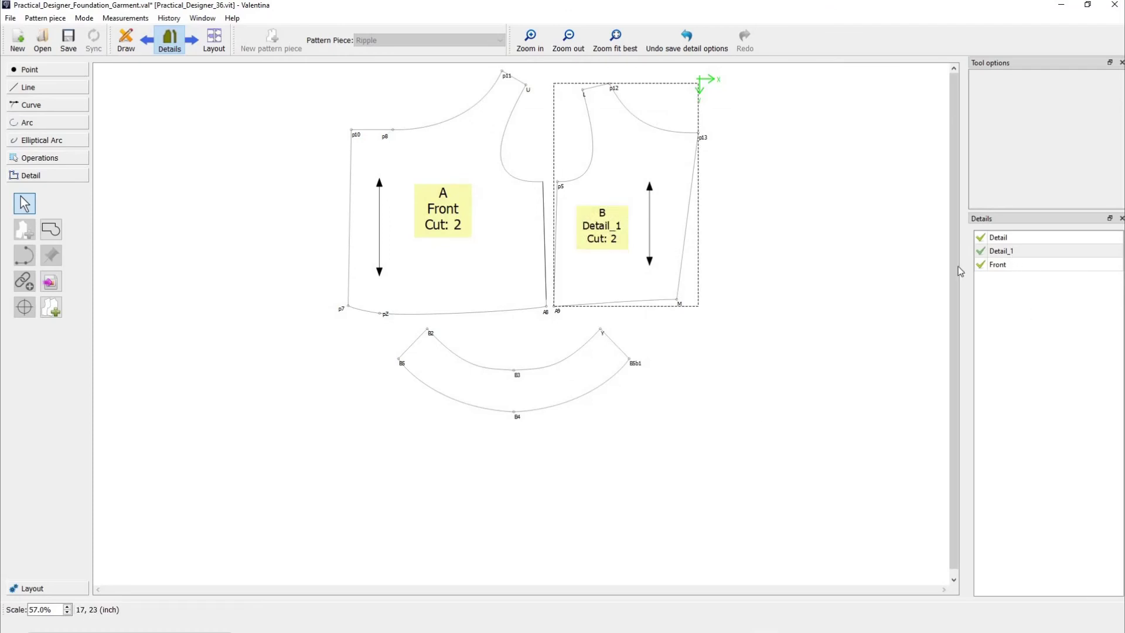
# Step: Rename the workpiece Detail_1 as Back
pyautogui.rightClick(604, 282)
pyautogui.click(635, 288)
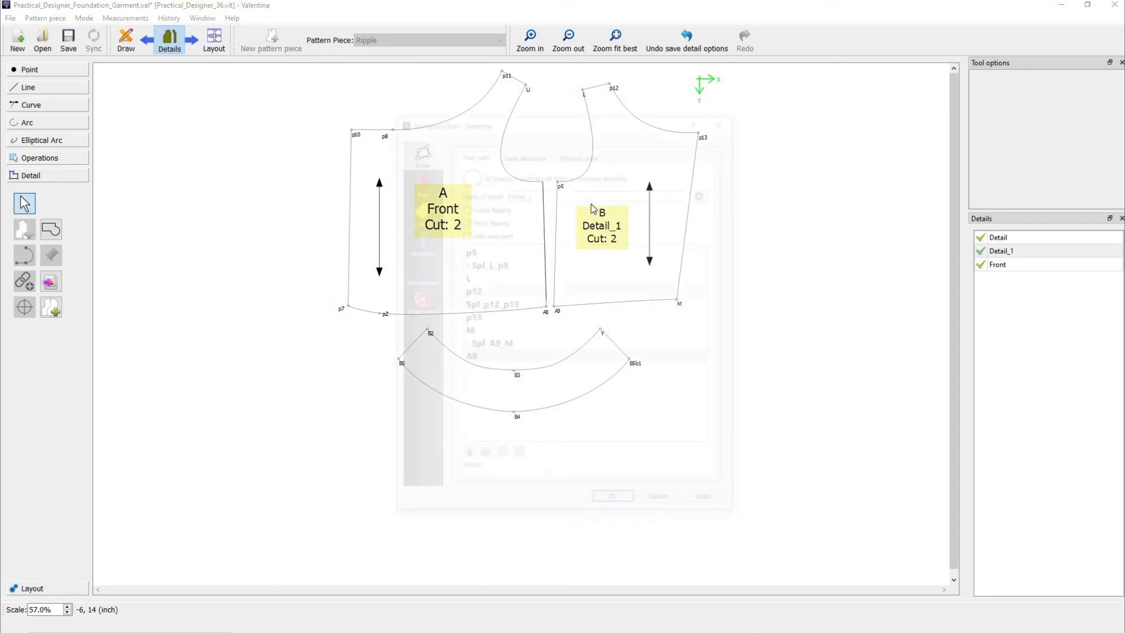
pyautogui.doubleClick(539, 190)
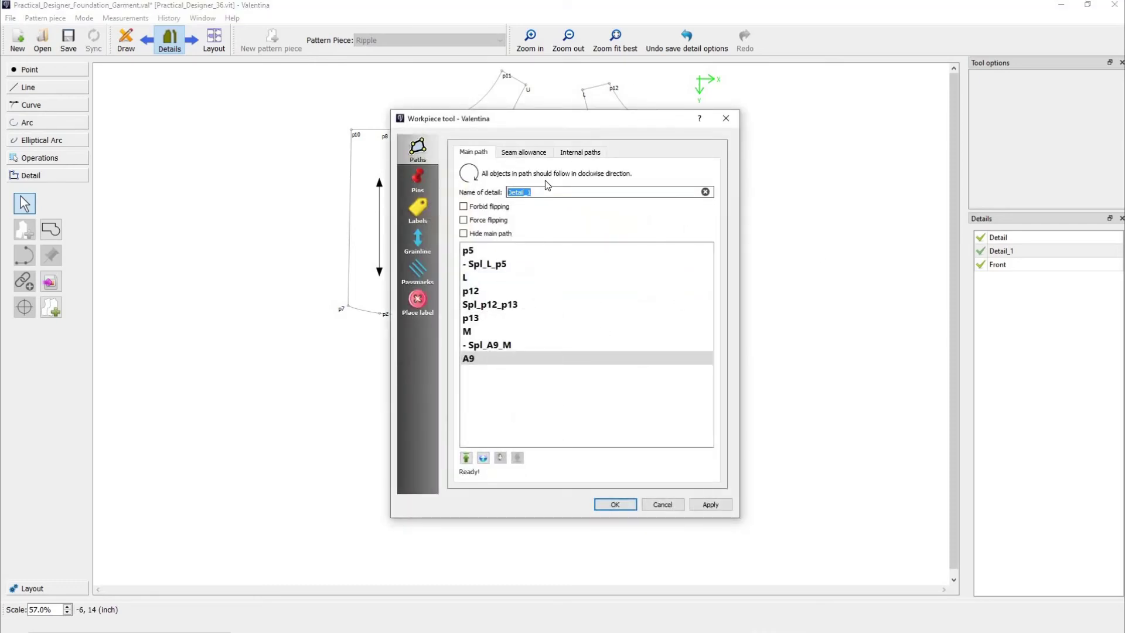
pyautogui.write('Back')
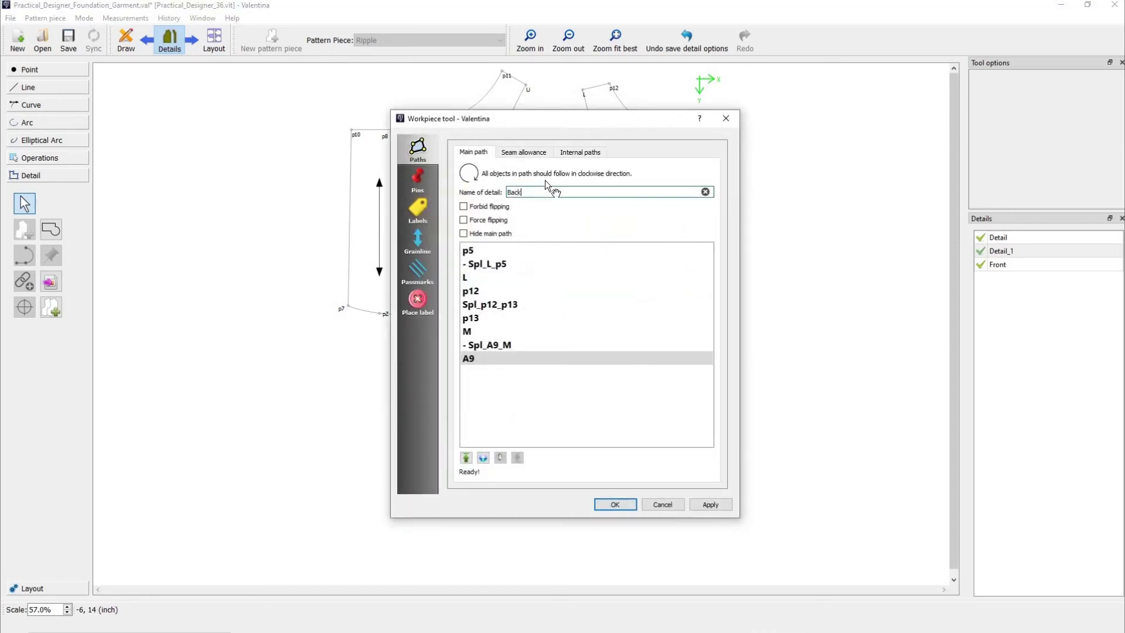
pyautogui.press('Return')
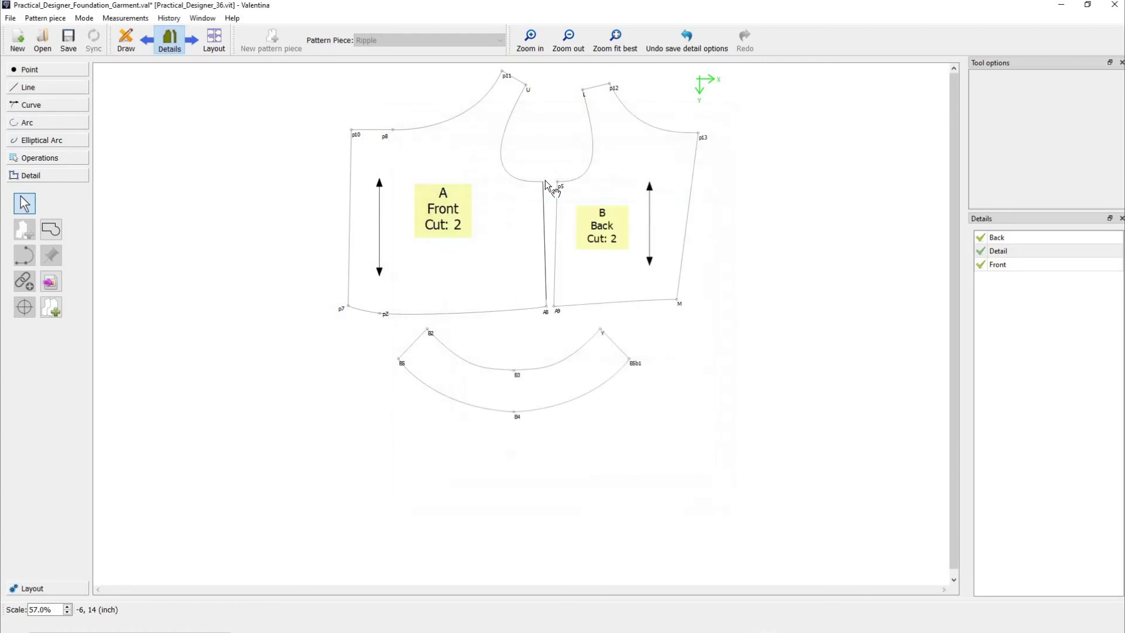
# Step: Rename the curved workpiece called Detail as Ripple and enable its built-in seam allowance
pyautogui.rightClick(537, 392)
pyautogui.click(562, 397)
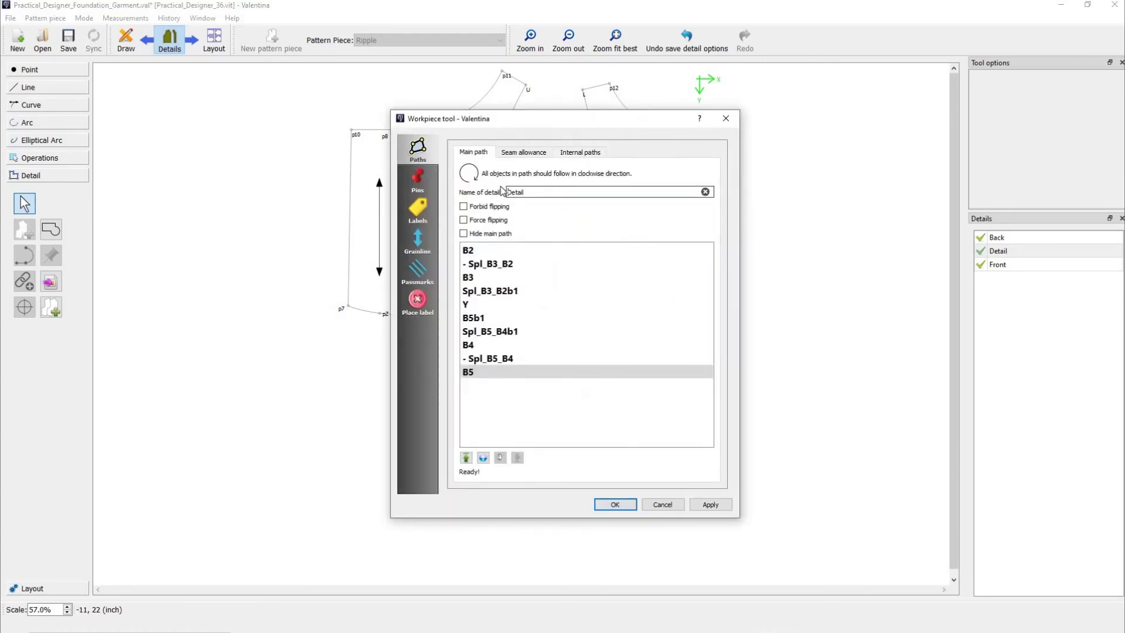
pyautogui.doubleClick(505, 192)
pyautogui.click(523, 153)
pyautogui.click(463, 169)
pyautogui.click(464, 183)
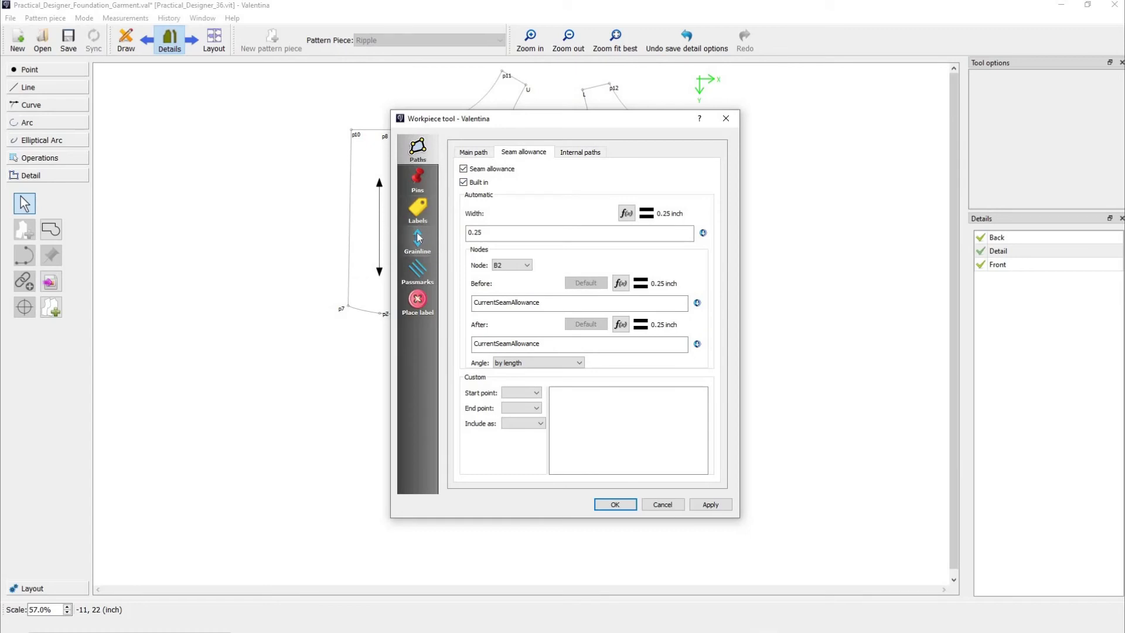
# Step: Import the saved label template named "template" into the Ripple workpiece's label and accept it
pyautogui.click(417, 209)
pyautogui.click(528, 170)
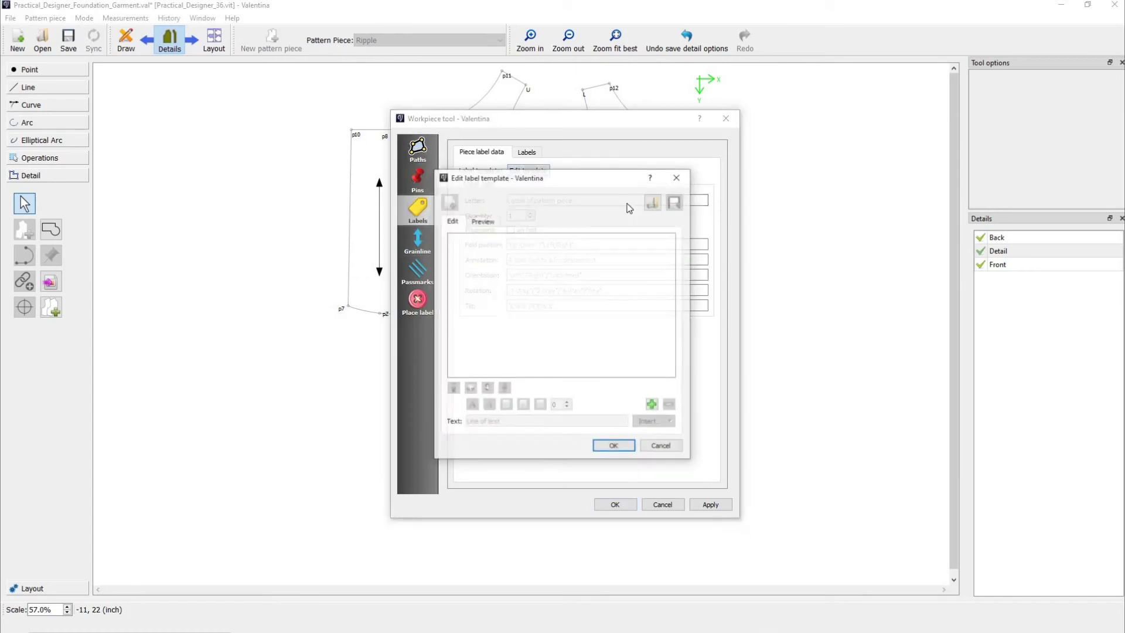
pyautogui.click(653, 202)
pyautogui.doubleClick(568, 293)
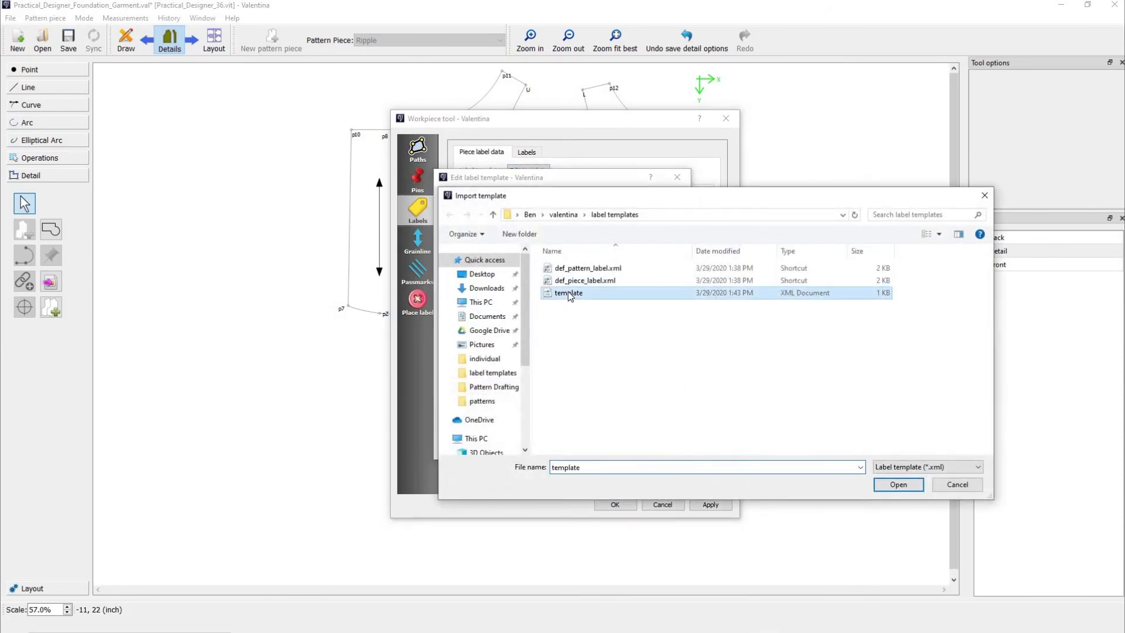
pyautogui.click(613, 446)
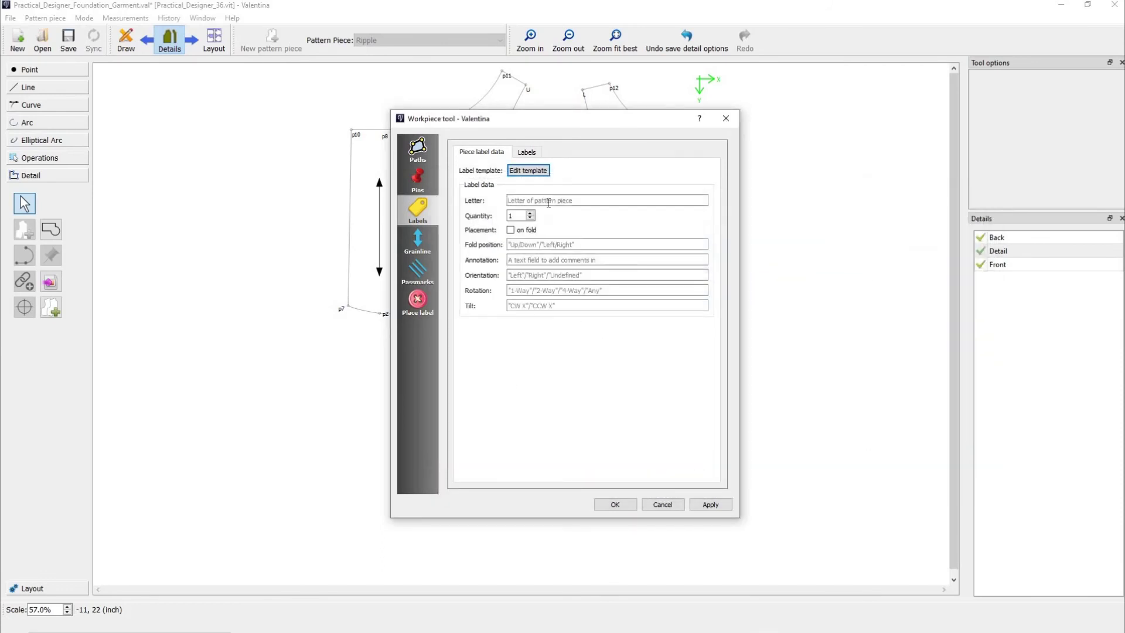
# Step: Set the Ripple label's letter to C and its quantity to 2
pyautogui.click(549, 202)
pyautogui.write('C')
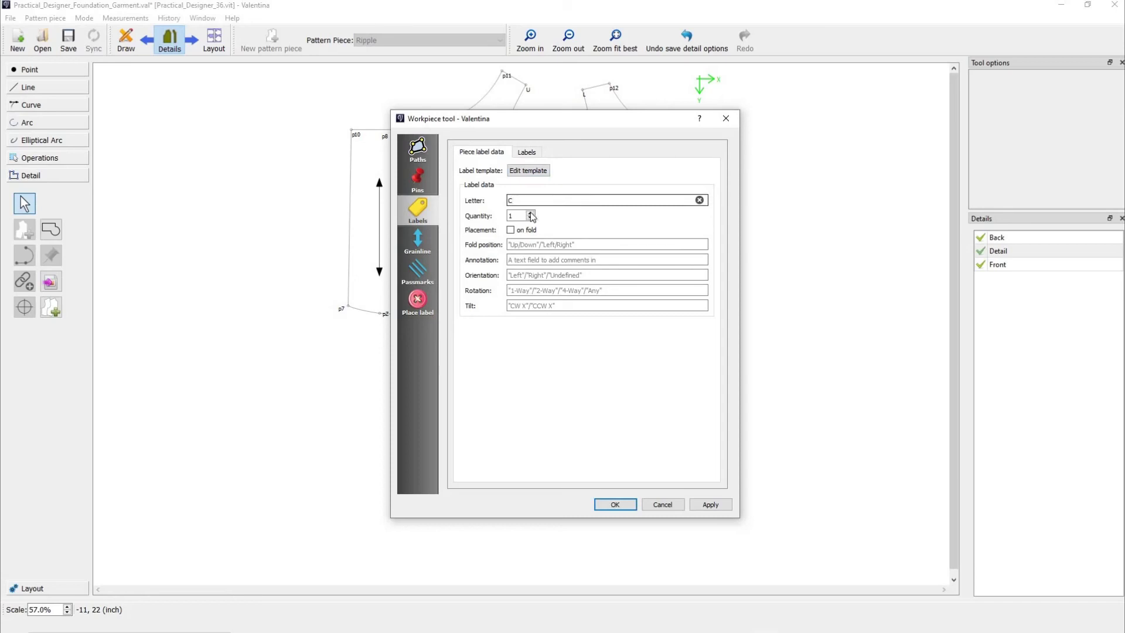
pyautogui.click(531, 215)
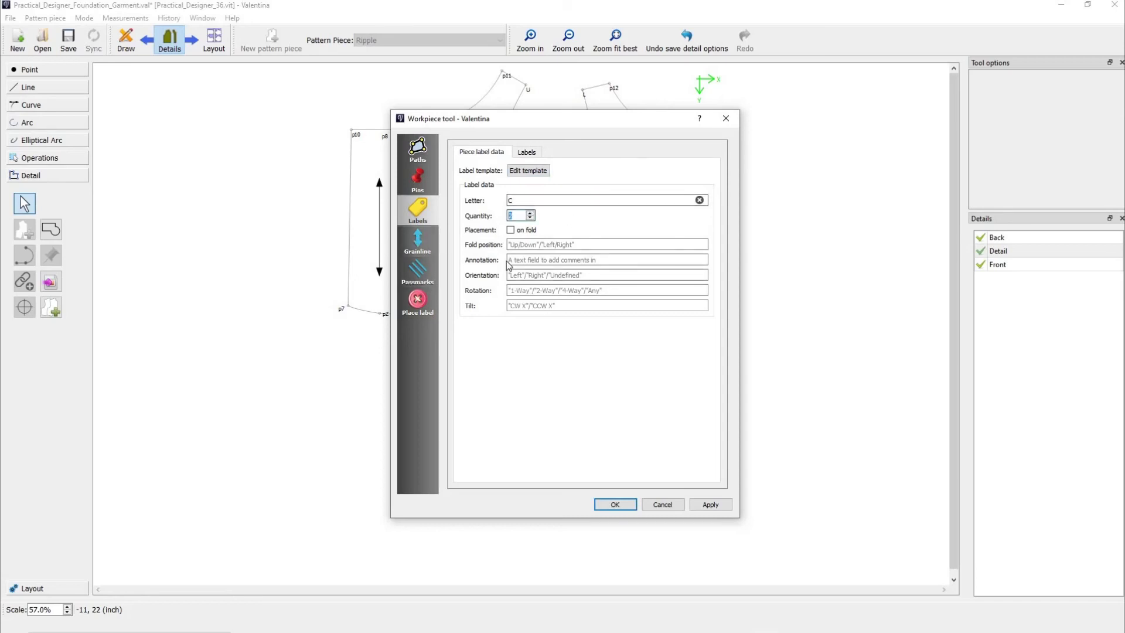
# Step: Make the Ripple workpiece's grainline and detail label visible and accept the options
pyautogui.click(418, 241)
pyautogui.click(466, 149)
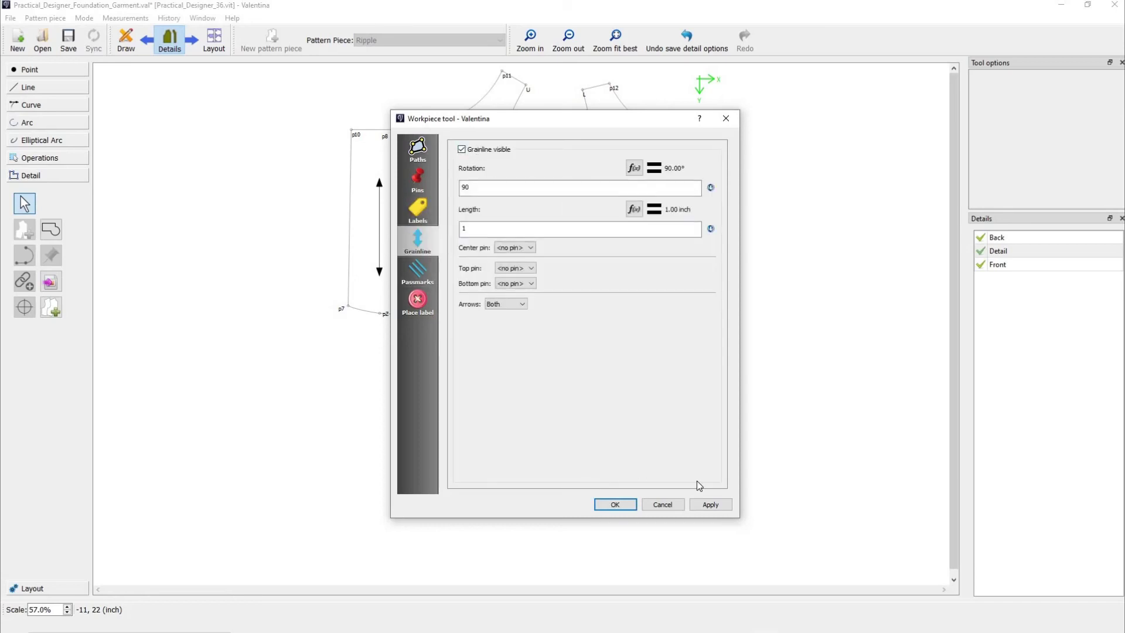
pyautogui.click(712, 505)
pyautogui.click(419, 212)
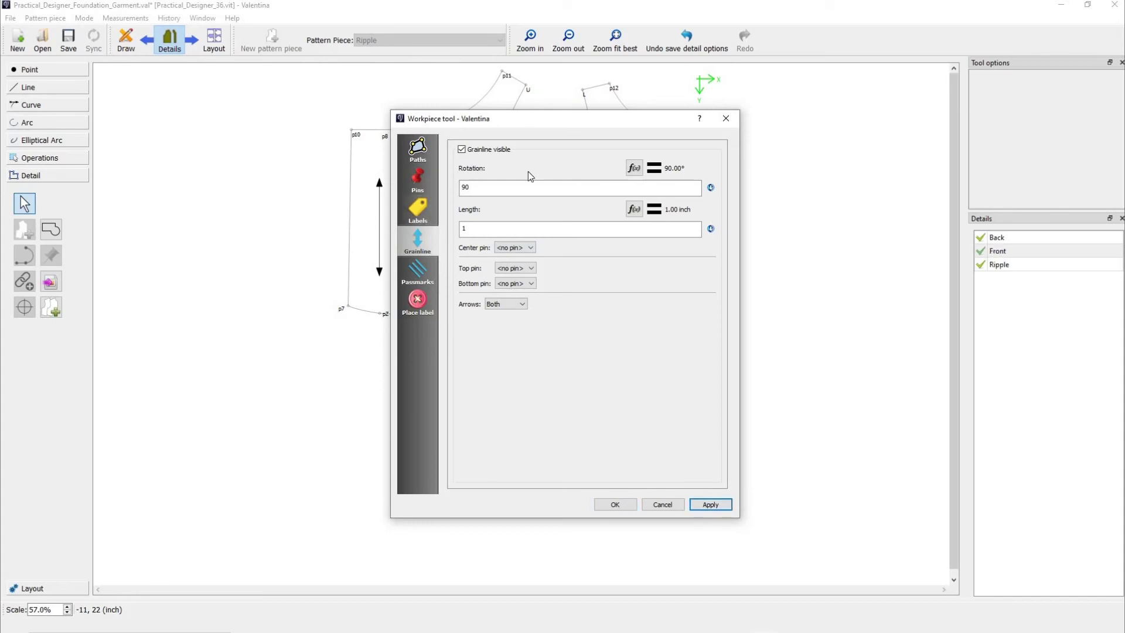
pyautogui.click(526, 152)
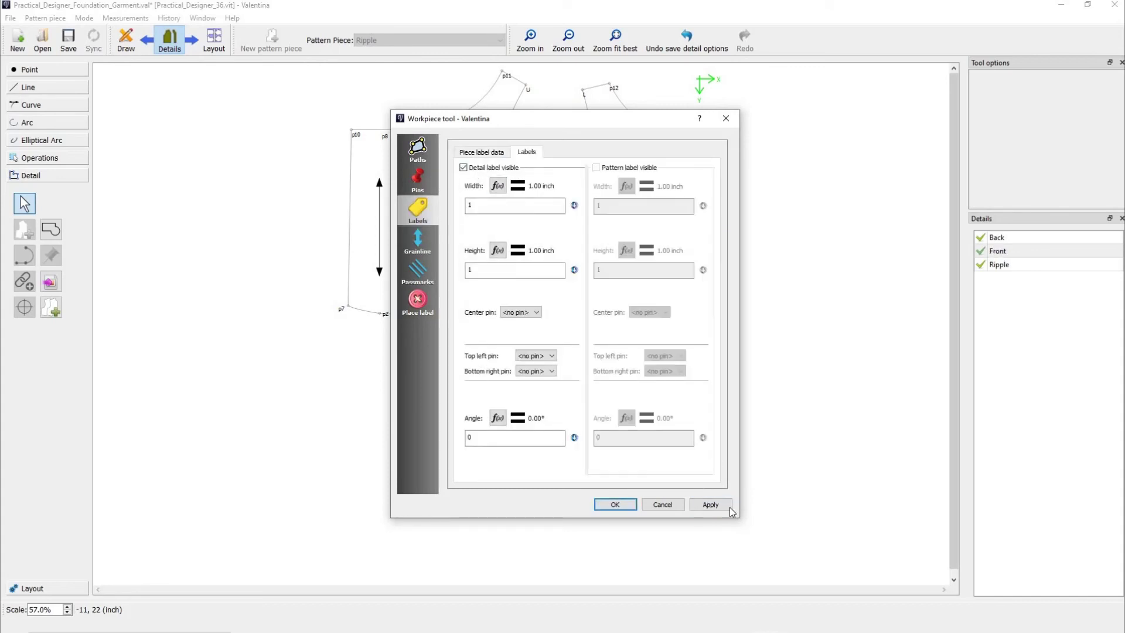
pyautogui.click(615, 505)
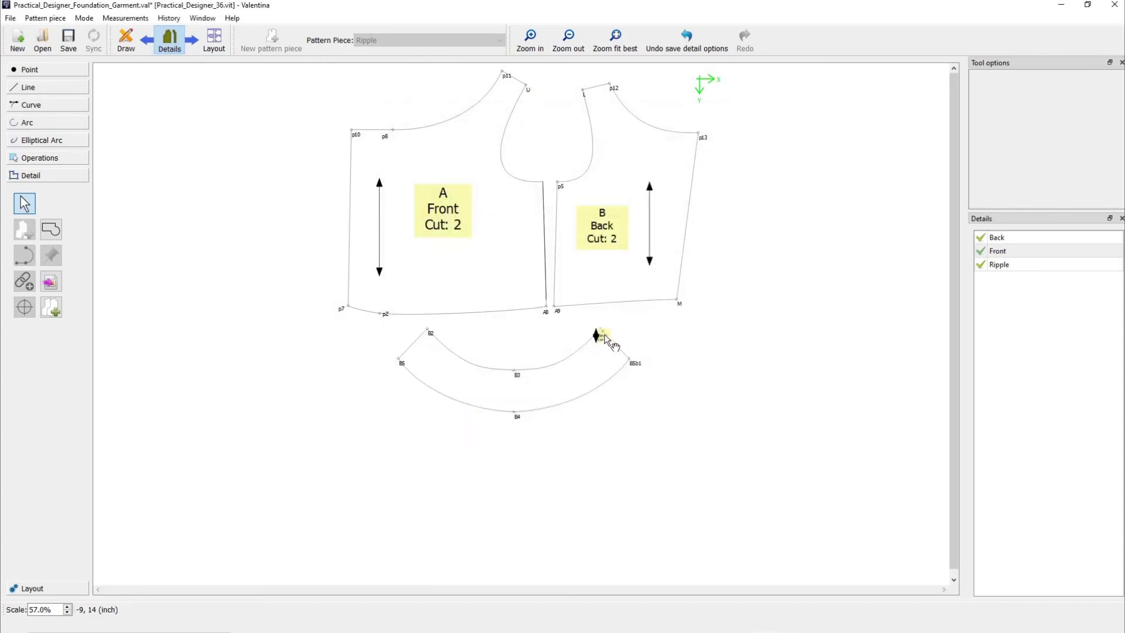
# Step: Enlarge the Ripple label and place it near the B5–B2 end, then move and lengthen the grainline between B3 and B4
pyautogui.moveTo(605, 336); pyautogui.dragTo(461, 385)
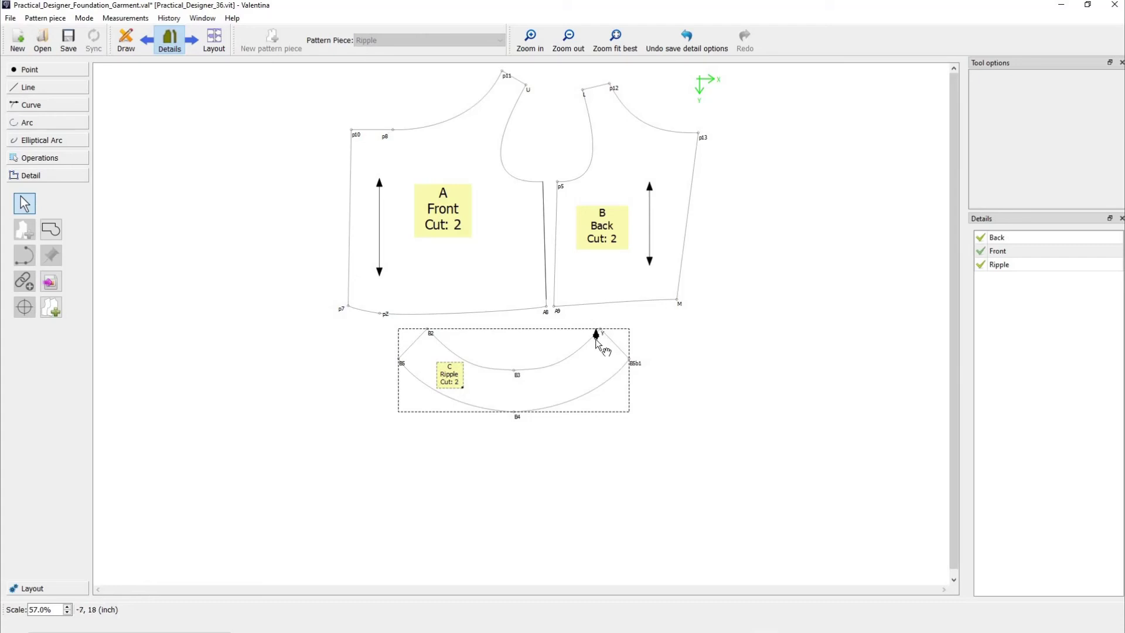
pyautogui.moveTo(597, 341); pyautogui.dragTo(517, 383)
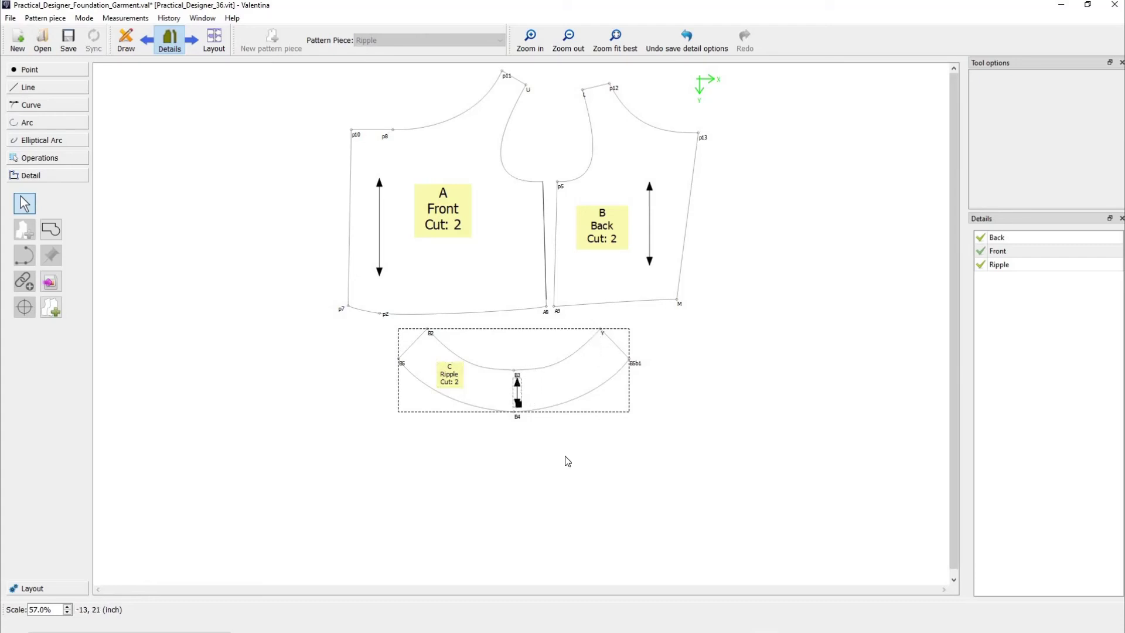
pyautogui.click(552, 525)
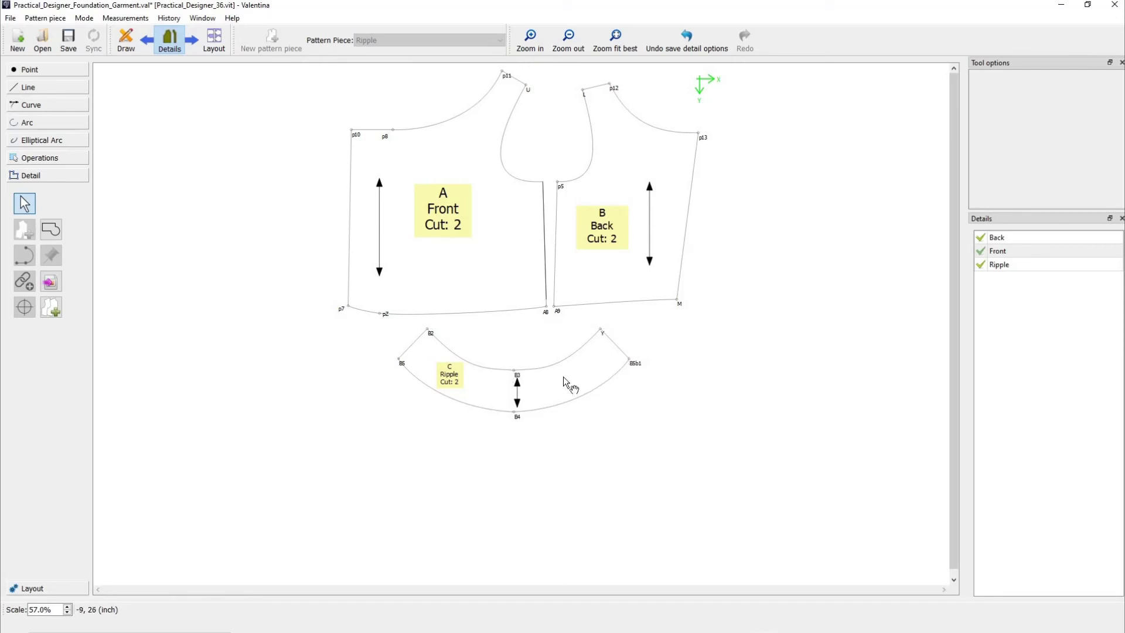
# Step: Try a vertical arrangement with the Ripple piece directly below Front and the Back piece below Ripple
pyautogui.moveTo(557, 364); pyautogui.dragTo(404, 353)
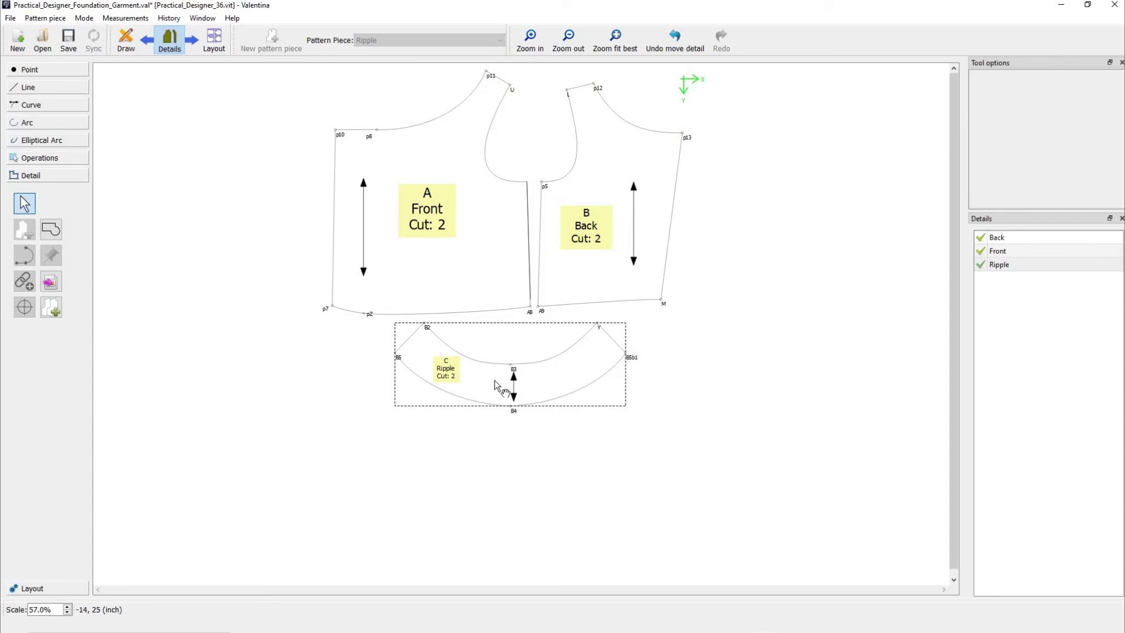
pyautogui.moveTo(456, 364); pyautogui.dragTo(386, 362)
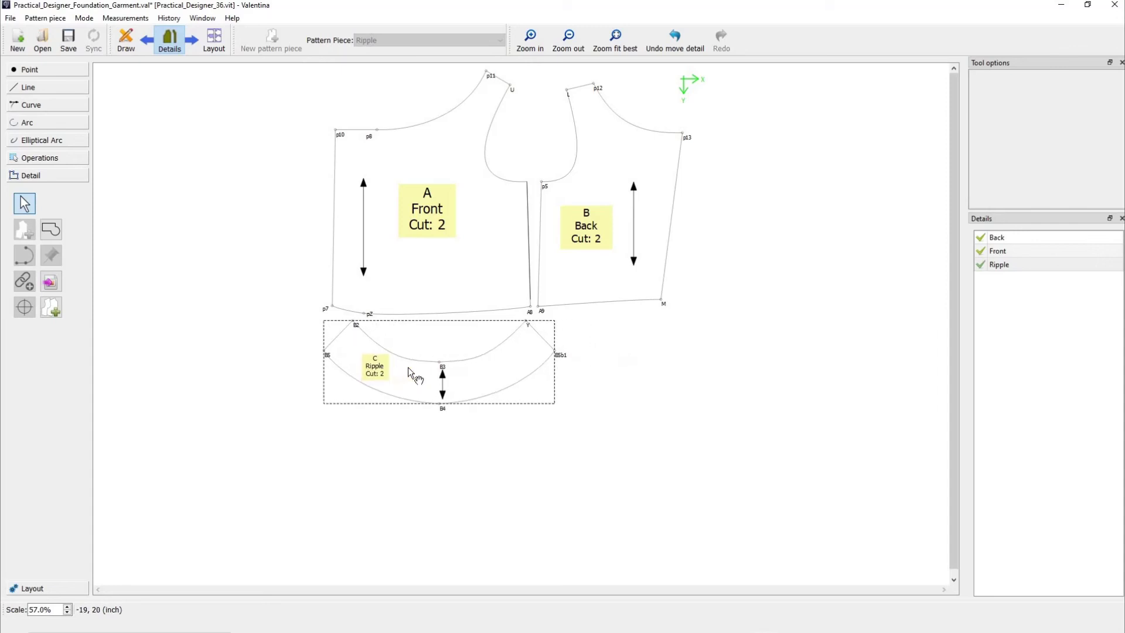
pyautogui.click(46, 284)
pyautogui.moveTo(472, 370)
pyautogui.mouseDown()
pyautogui.moveTo(540, 364)
pyautogui.moveTo(463, 375)
pyautogui.moveTo(472, 380)
pyautogui.mouseUp()
pyautogui.moveTo(645, 144); pyautogui.dragTo(469, 401)
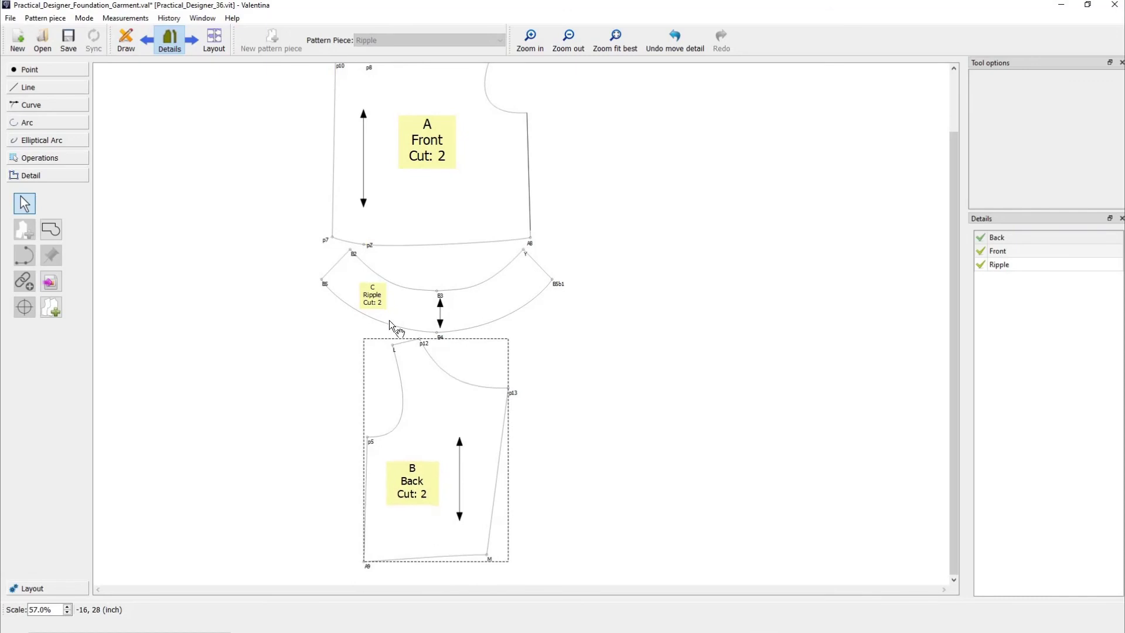
# Step: Return the Back piece to its place beside Front and shift the Ripple piece centrally beneath both
pyautogui.hotkey('ctrl', 'z')
pyautogui.hotkey('ctrl', 'z')
pyautogui.hotkey('ctrl', 'z')
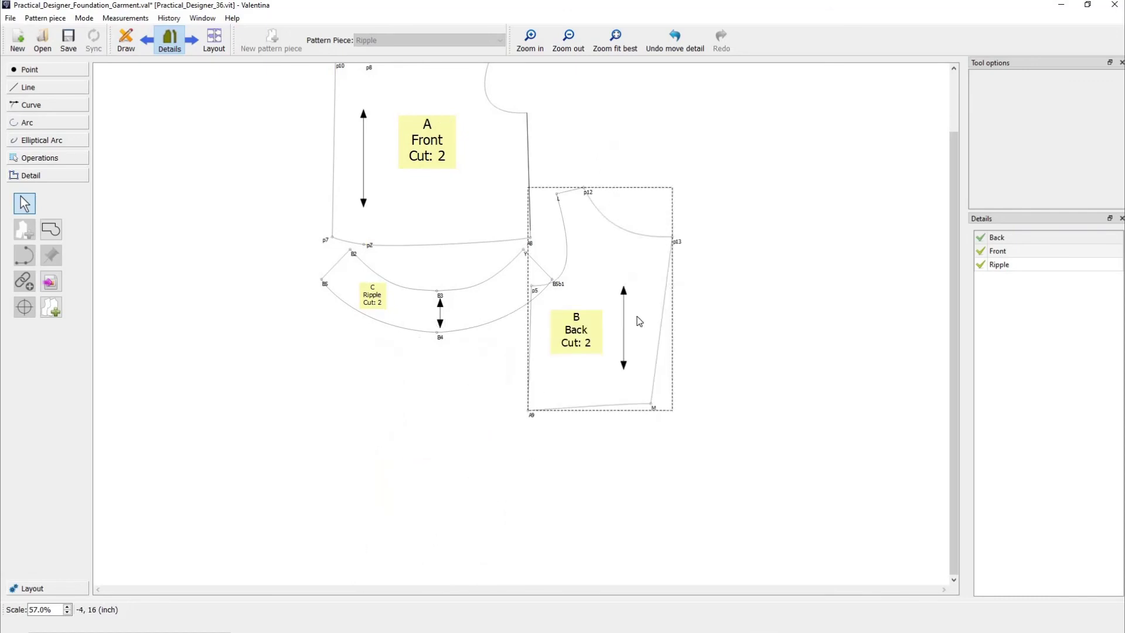
pyautogui.hotkey('ctrl', 'z')
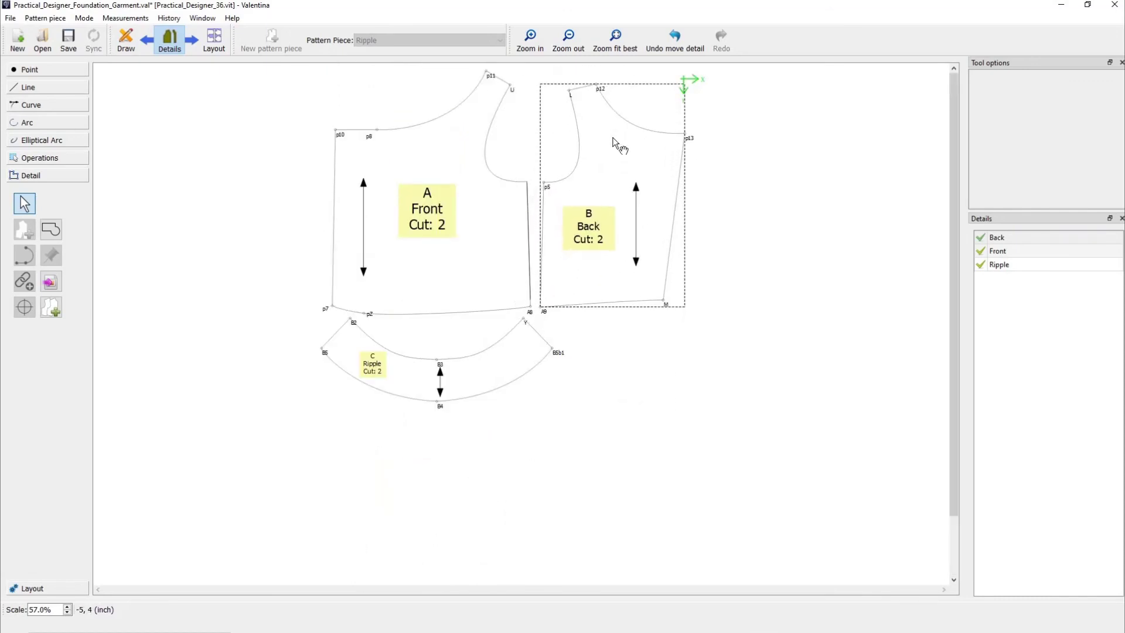
pyautogui.click(635, 412)
pyautogui.moveTo(541, 363); pyautogui.dragTo(557, 367)
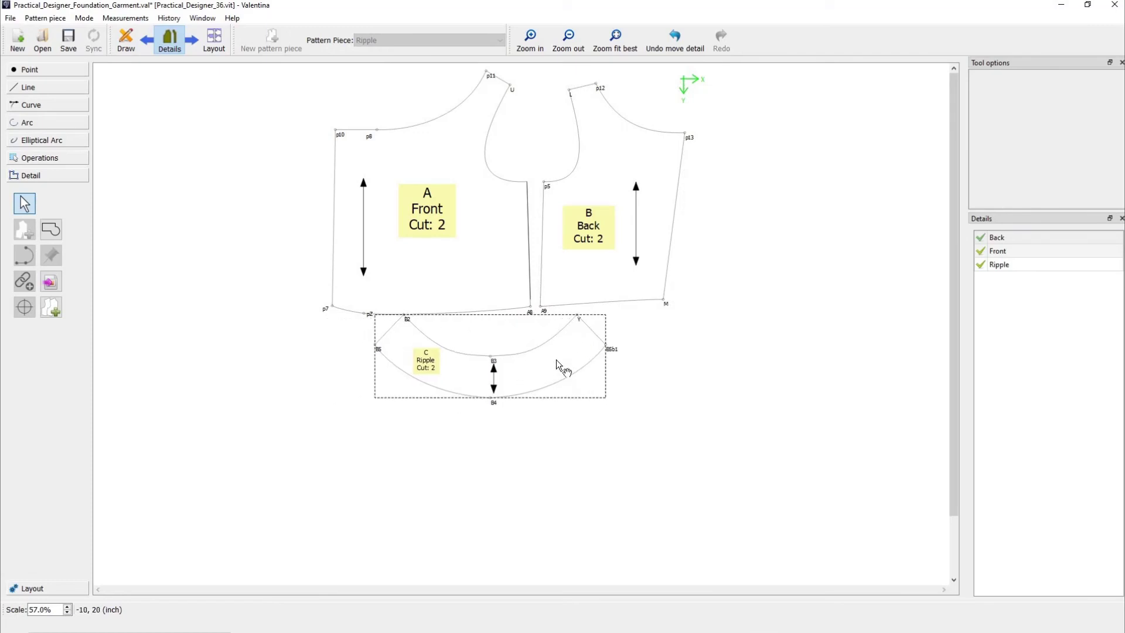
# Step: Export the workpieces as a PDF layout in the layouts folder with the file name Practical_Designer_Foundation_Garment_
pyautogui.click(51, 283)
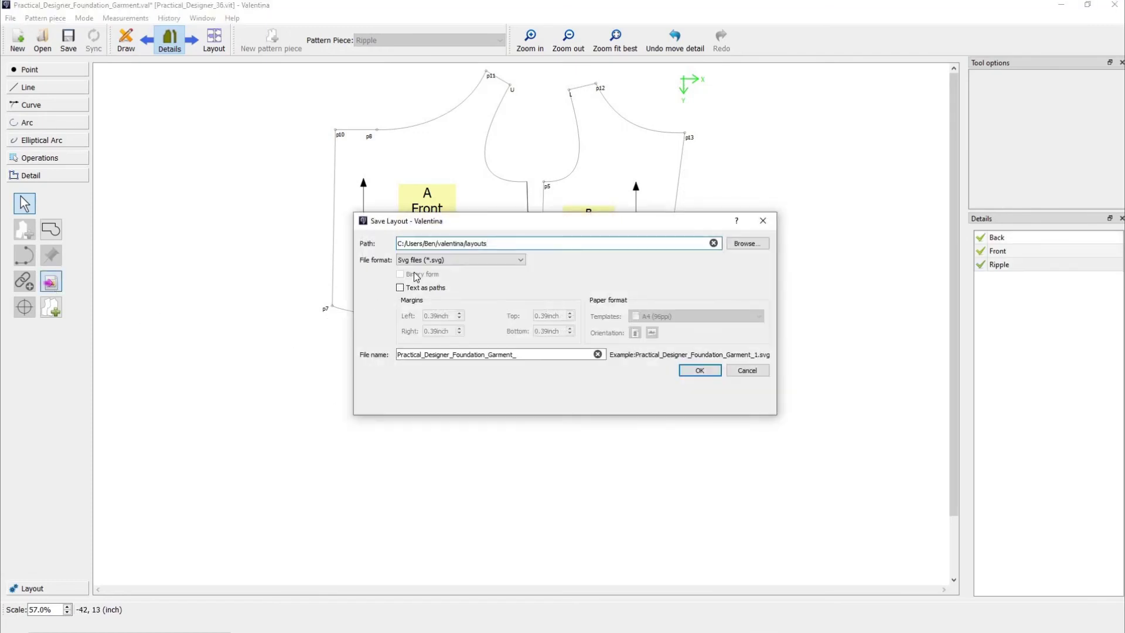
pyautogui.click(445, 260)
pyautogui.click(433, 268)
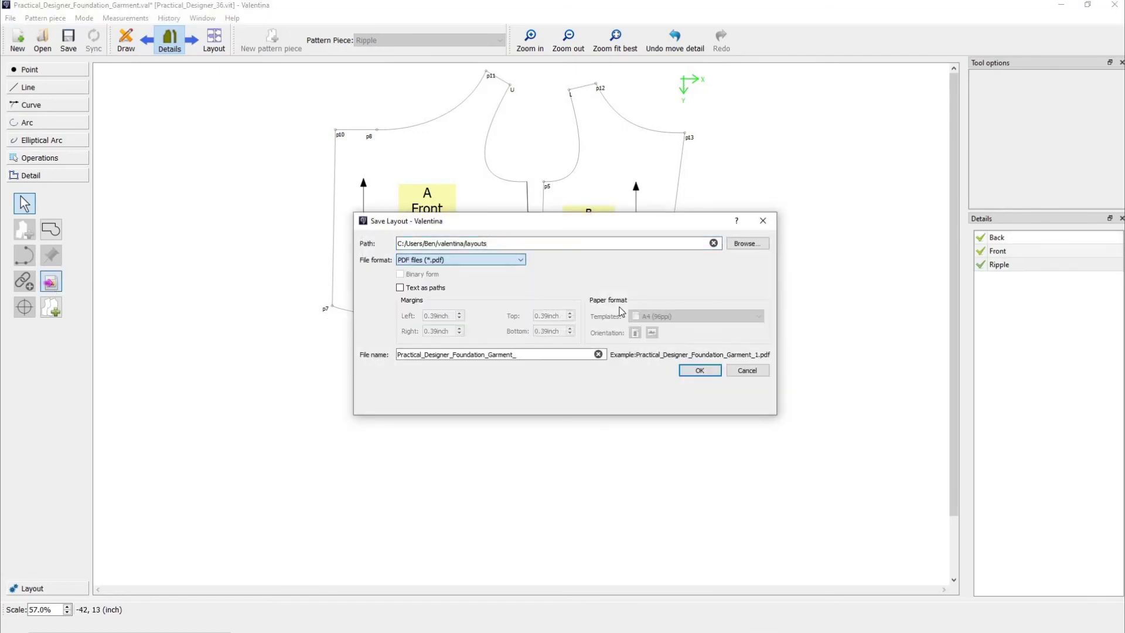
pyautogui.click(700, 370)
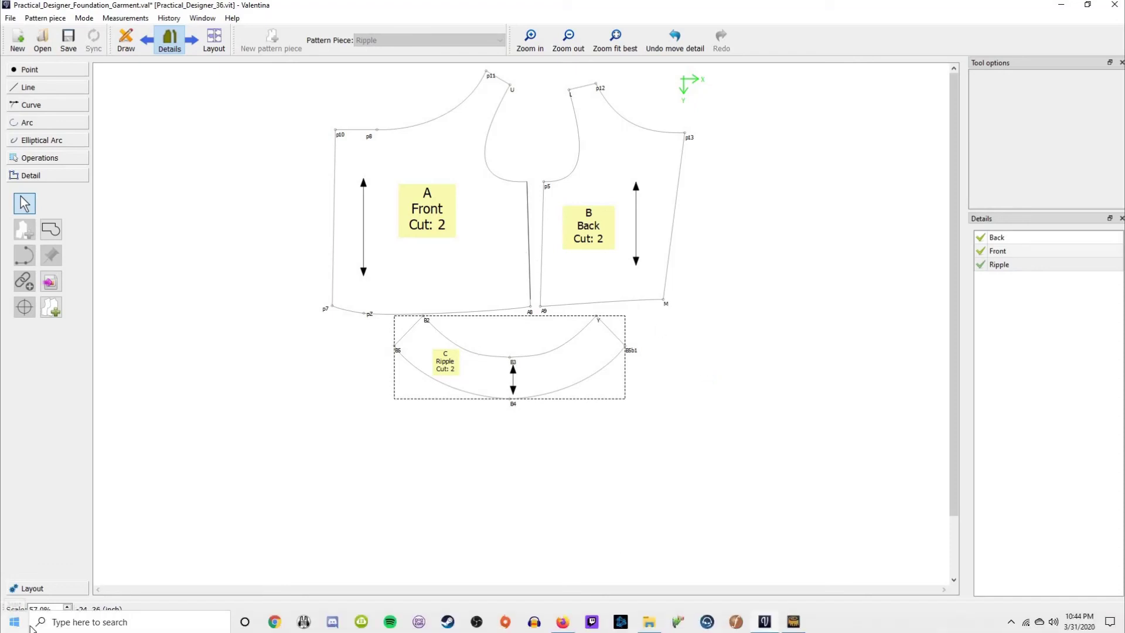
# Step: Switch to Adobe Acrobat Reader DC and open the Practical_Designer_Foundation_Garment_1 PDF from the valentina layouts folder
pyautogui.click(14, 621)
pyautogui.click(97, 308)
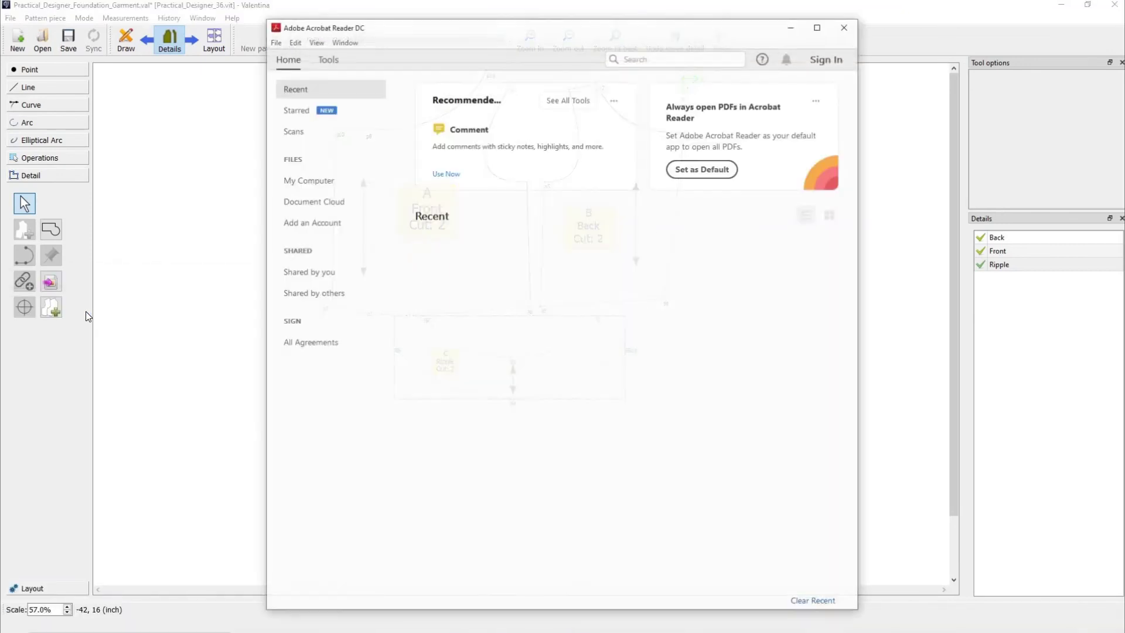
pyautogui.click(276, 43)
pyautogui.click(293, 61)
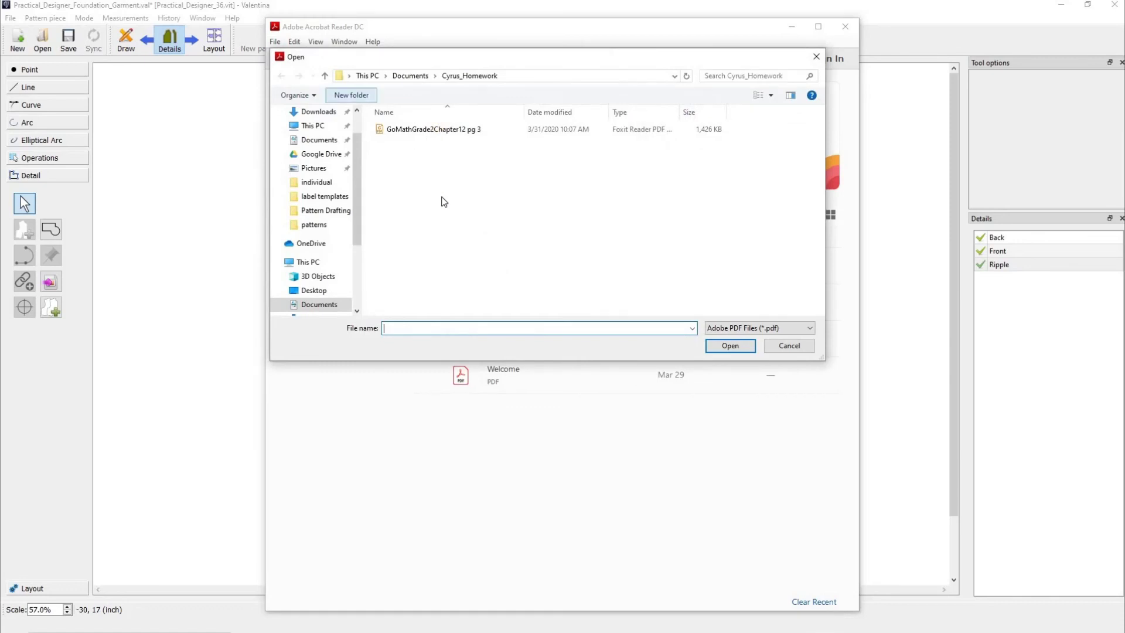
pyautogui.click(340, 212)
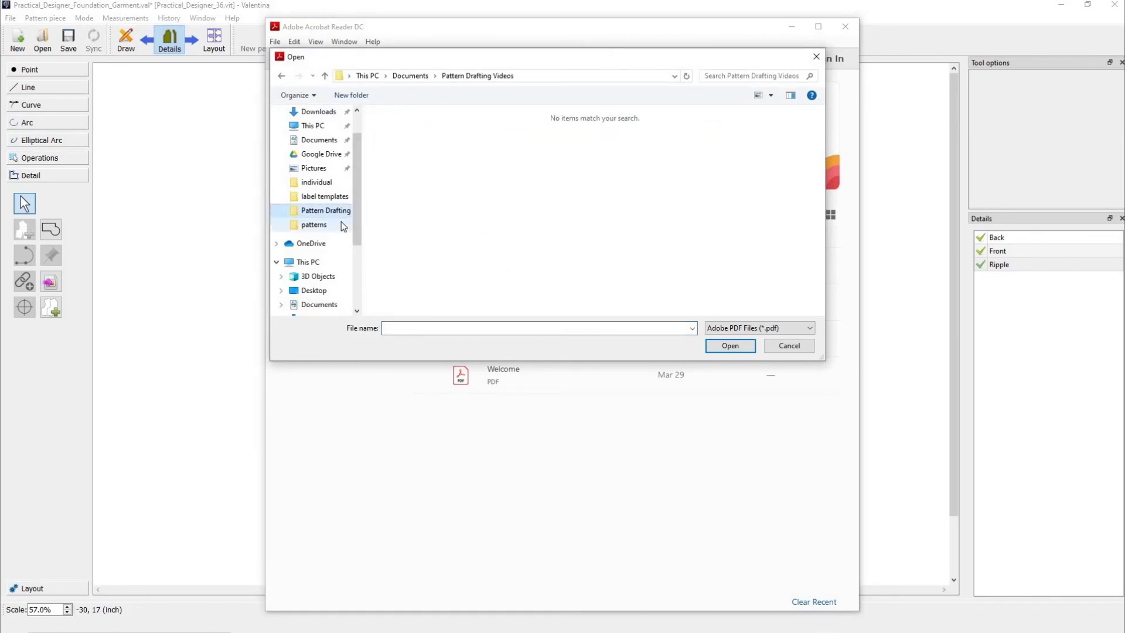
pyautogui.click(320, 182)
pyautogui.click(400, 79)
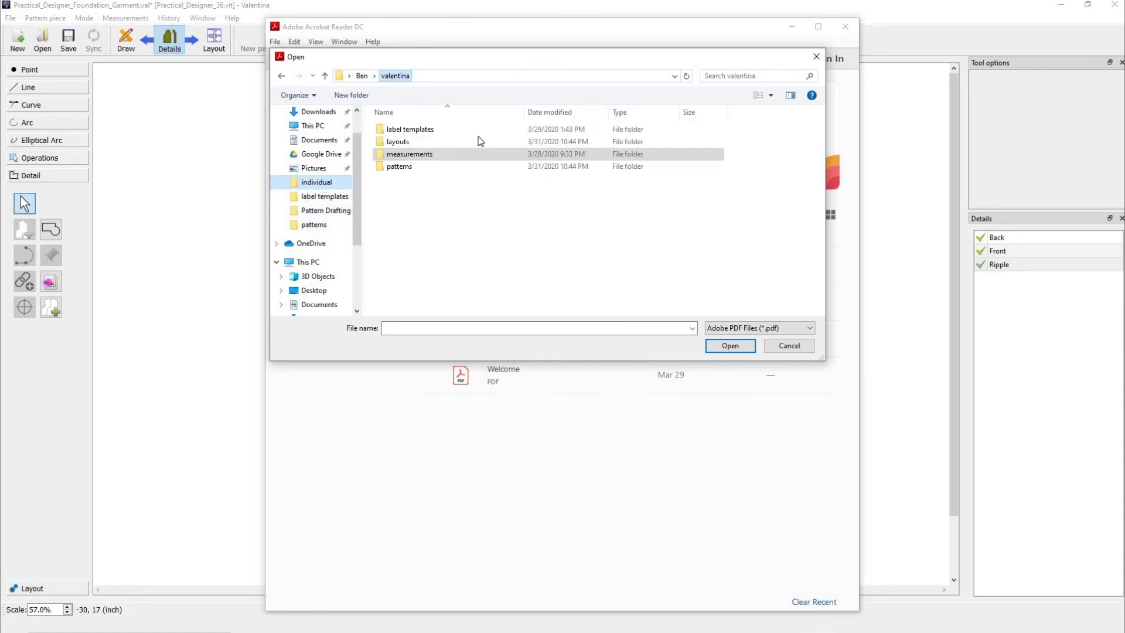
pyautogui.doubleClick(439, 141)
pyautogui.doubleClick(430, 142)
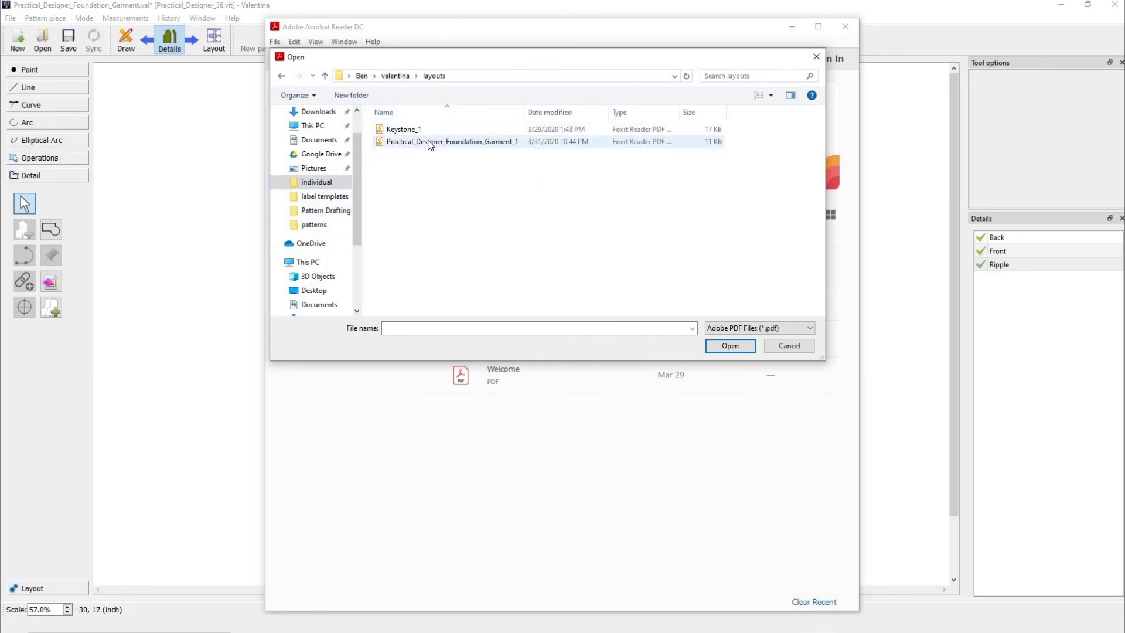
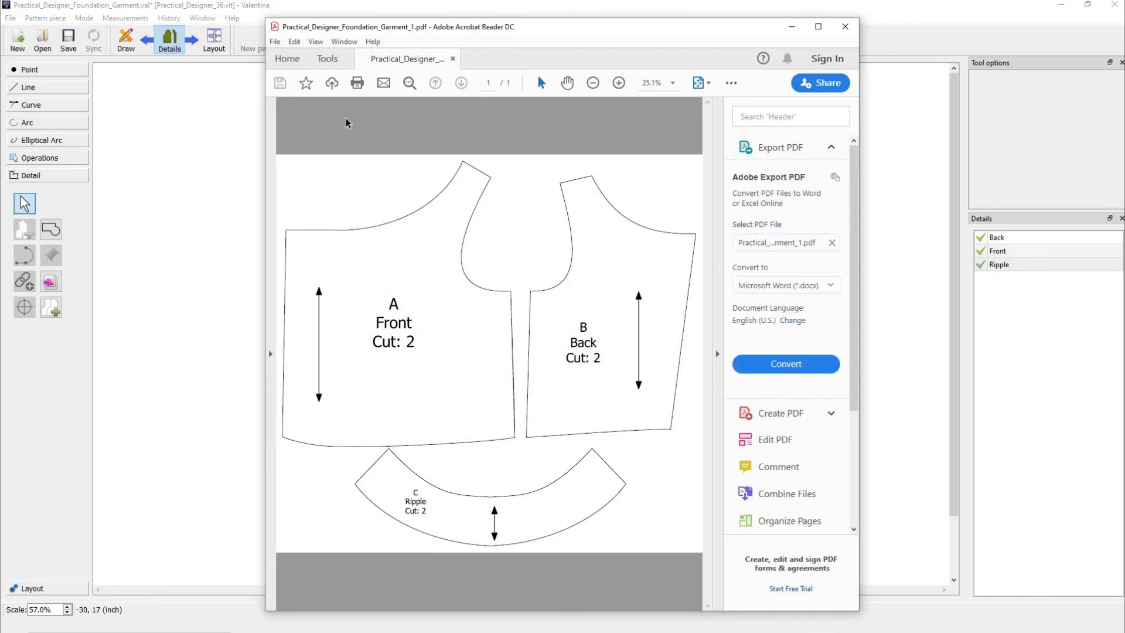
# Step: Try poster printing of the PDF with a 0.25 in overlap and cut marks, cancel without printing, and return to Valentina
pyautogui.click(360, 85)
pyautogui.click(463, 293)
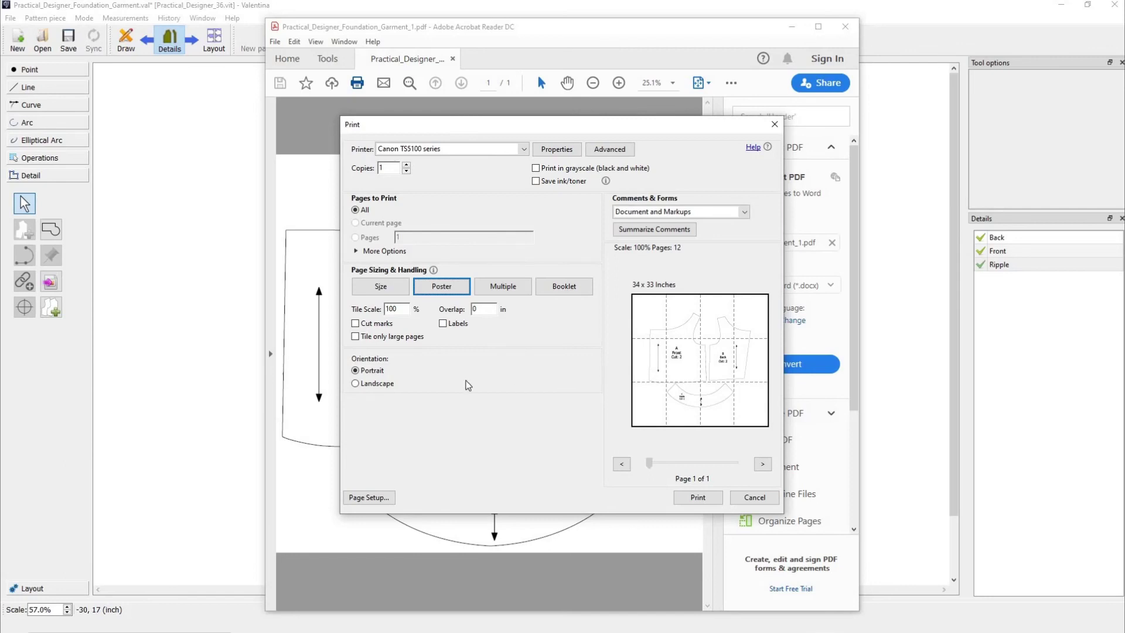
pyautogui.click(486, 311)
pyautogui.click(658, 350)
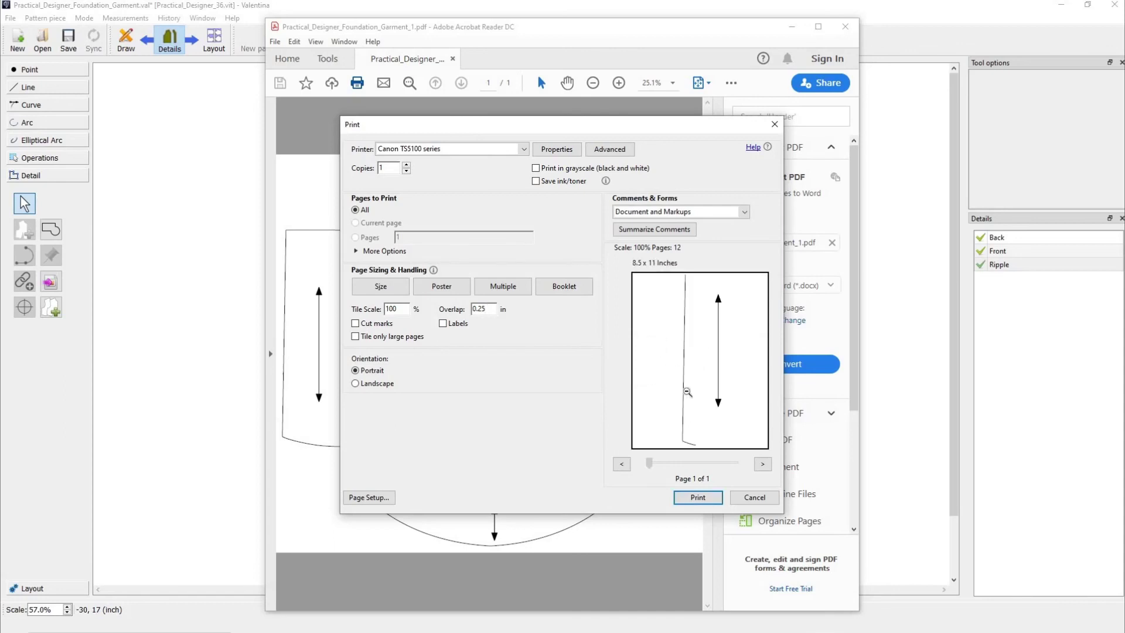
pyautogui.click(672, 423)
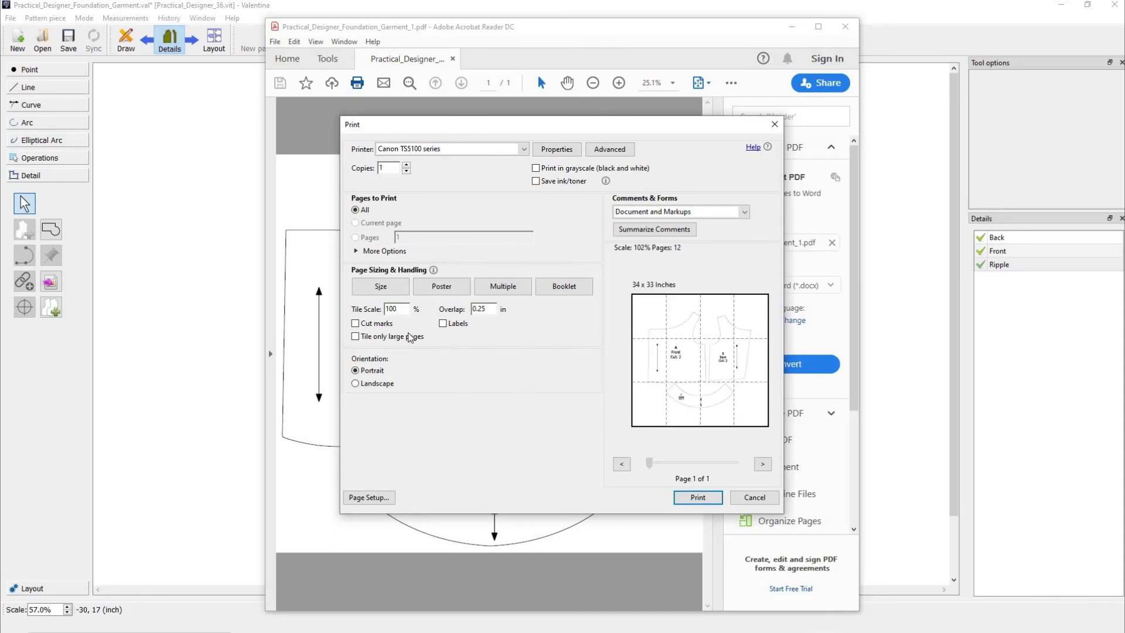
pyautogui.click(356, 324)
pyautogui.click(755, 498)
pyautogui.click(139, 186)
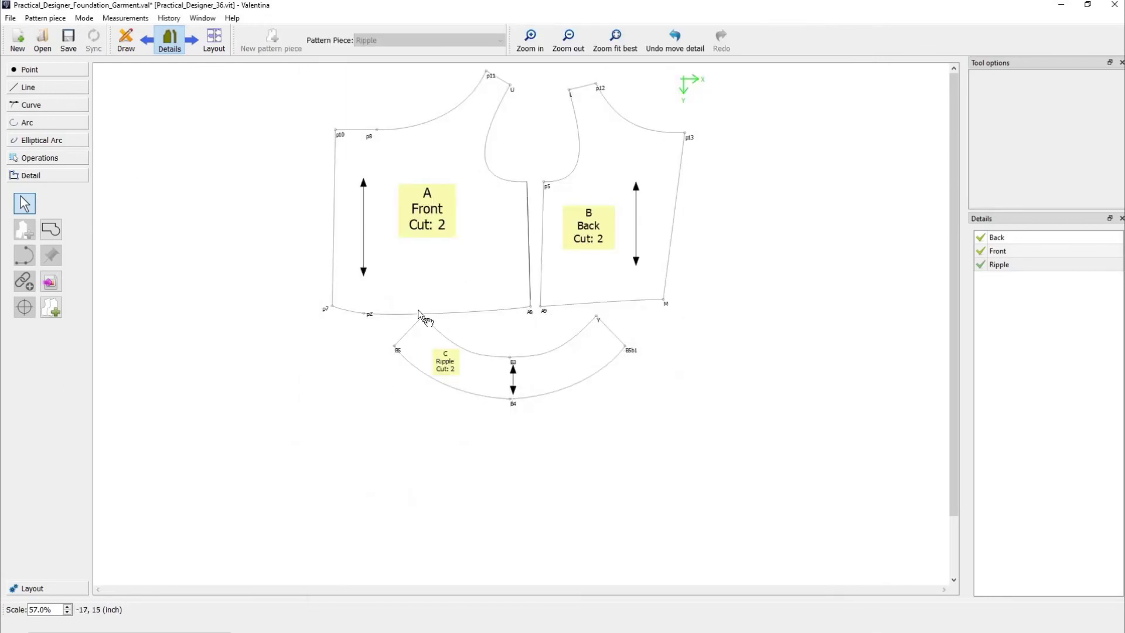
# Step: Generate an automatic layout on the Roll 36in (96ppi) paper template using the three groups (big, middle, small) rule
pyautogui.click(216, 52)
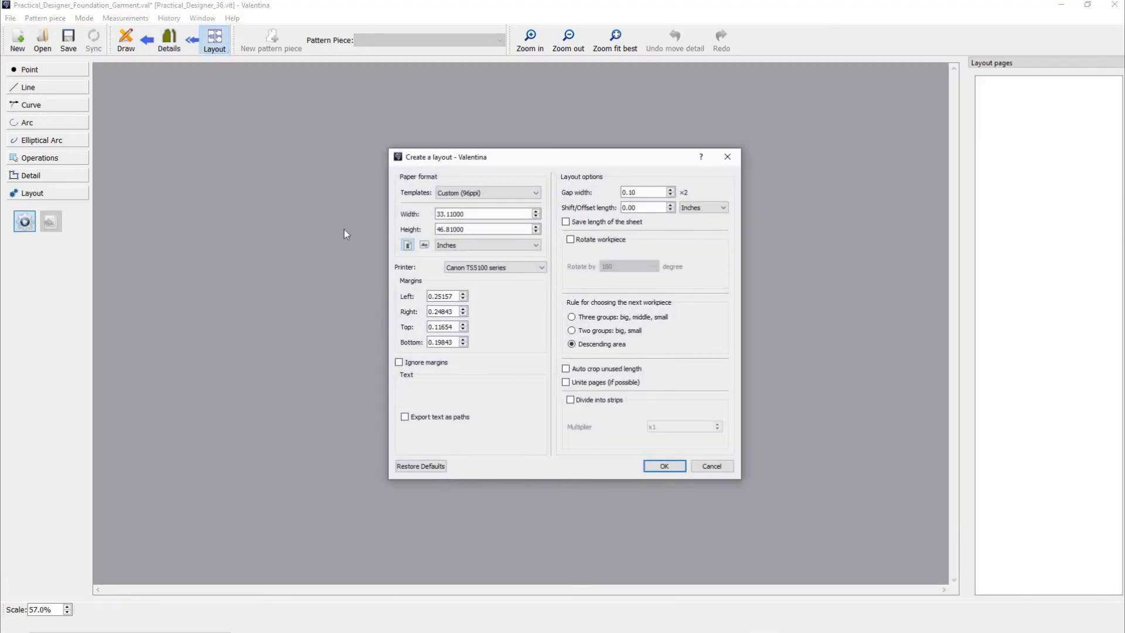
pyautogui.click(517, 193)
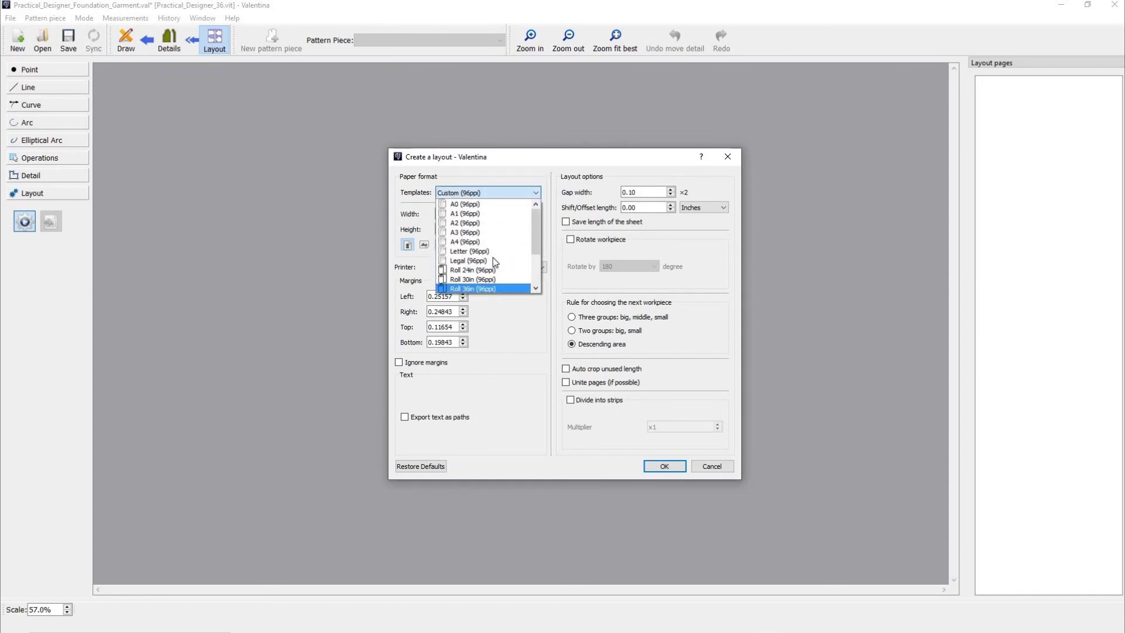
pyautogui.scroll(2, 481, 261)
pyautogui.scroll(-2, 481, 249)
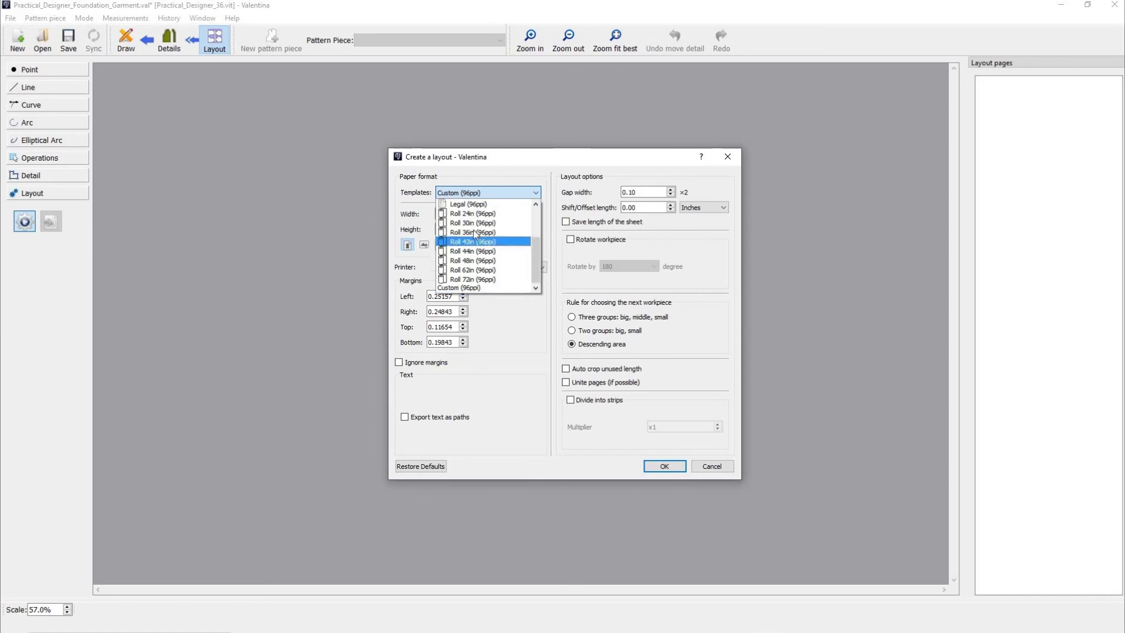
pyautogui.click(475, 232)
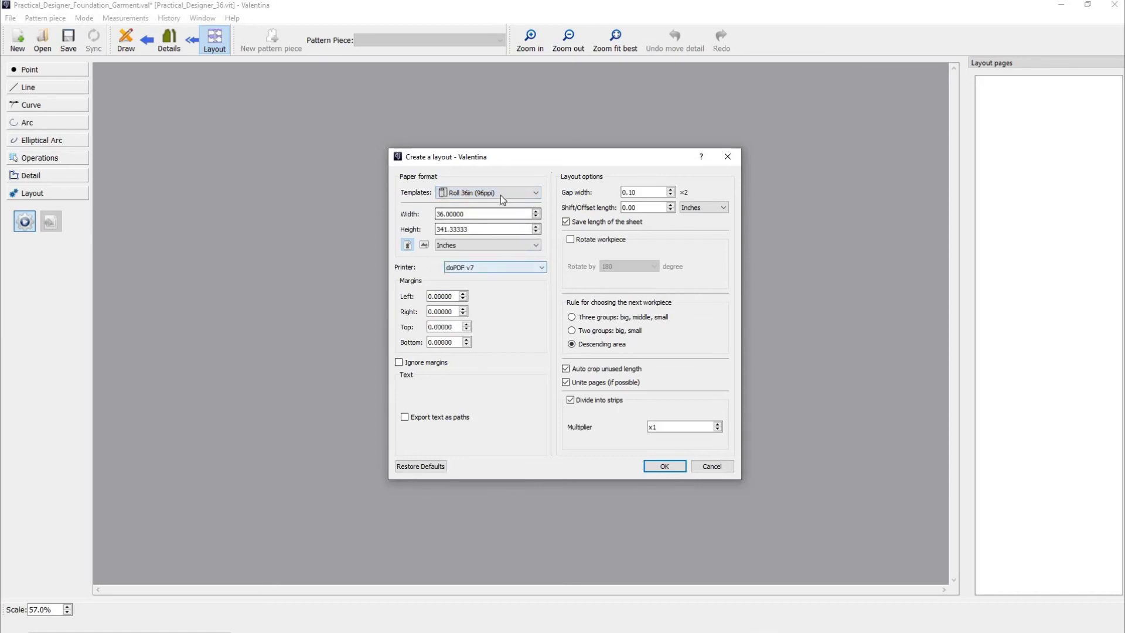
pyautogui.click(502, 200)
pyautogui.scroll(2, 486, 221)
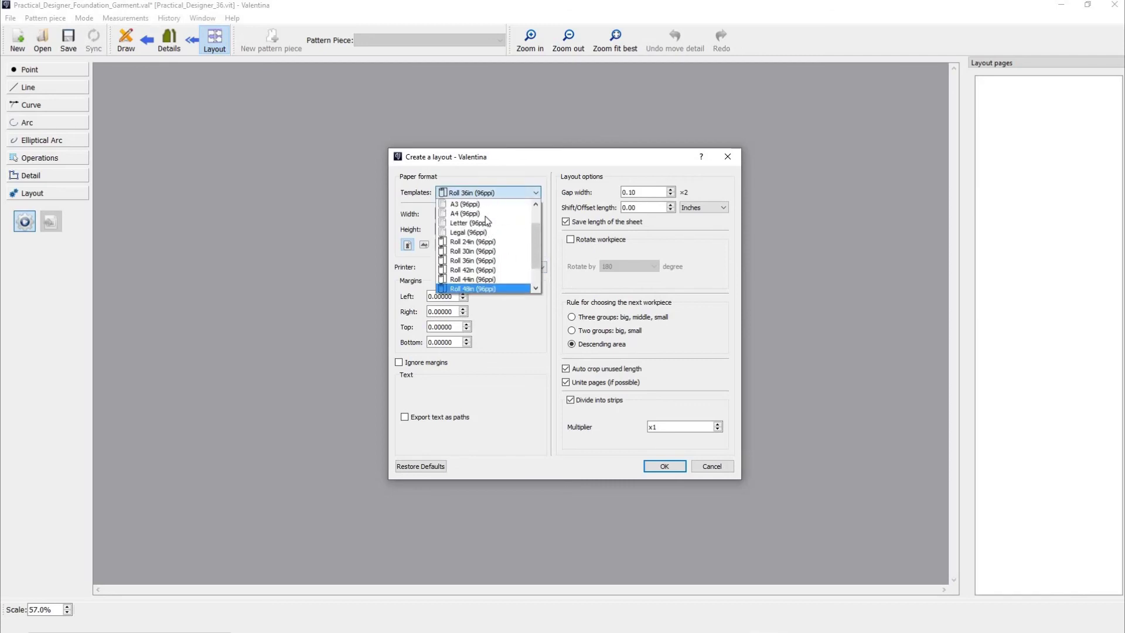
pyautogui.scroll(1, 487, 217)
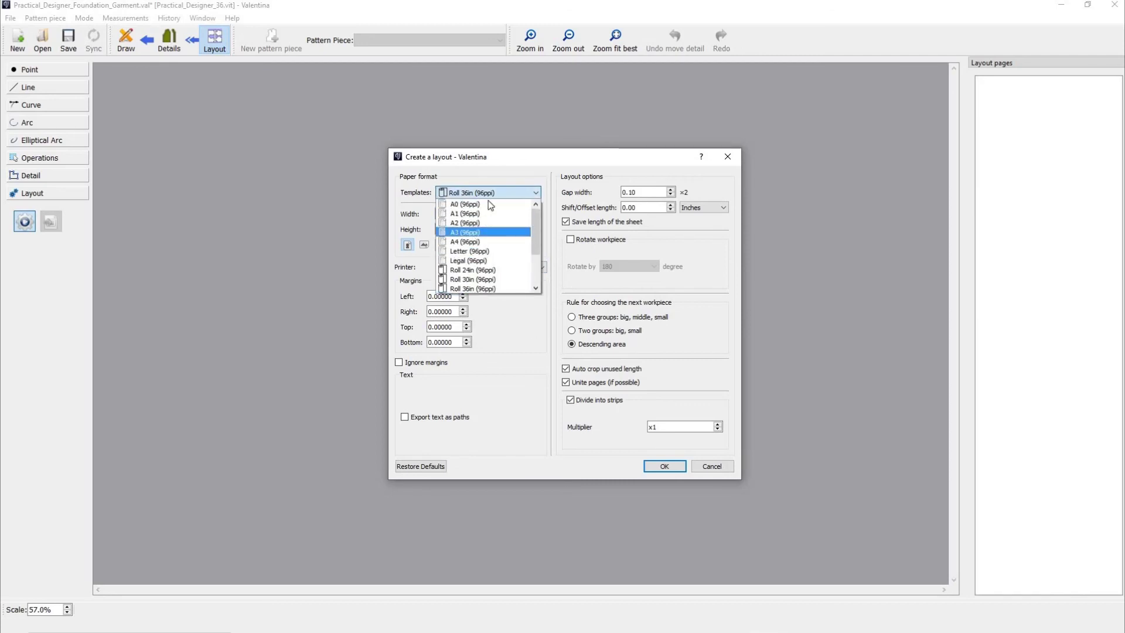
pyautogui.scroll(-1, 492, 261)
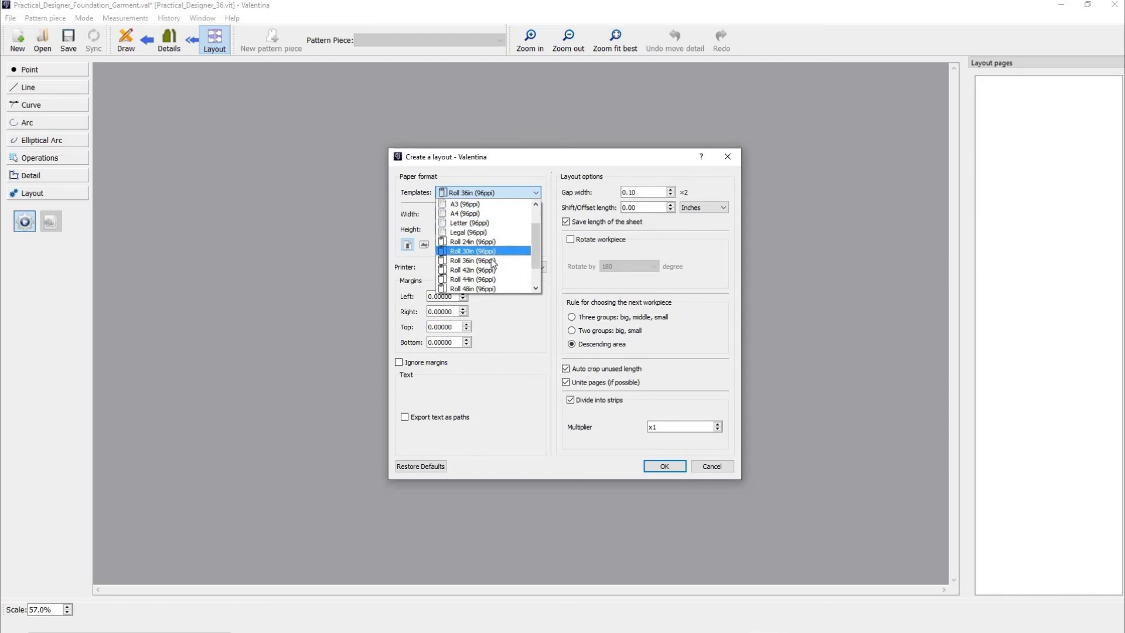
pyautogui.click(491, 261)
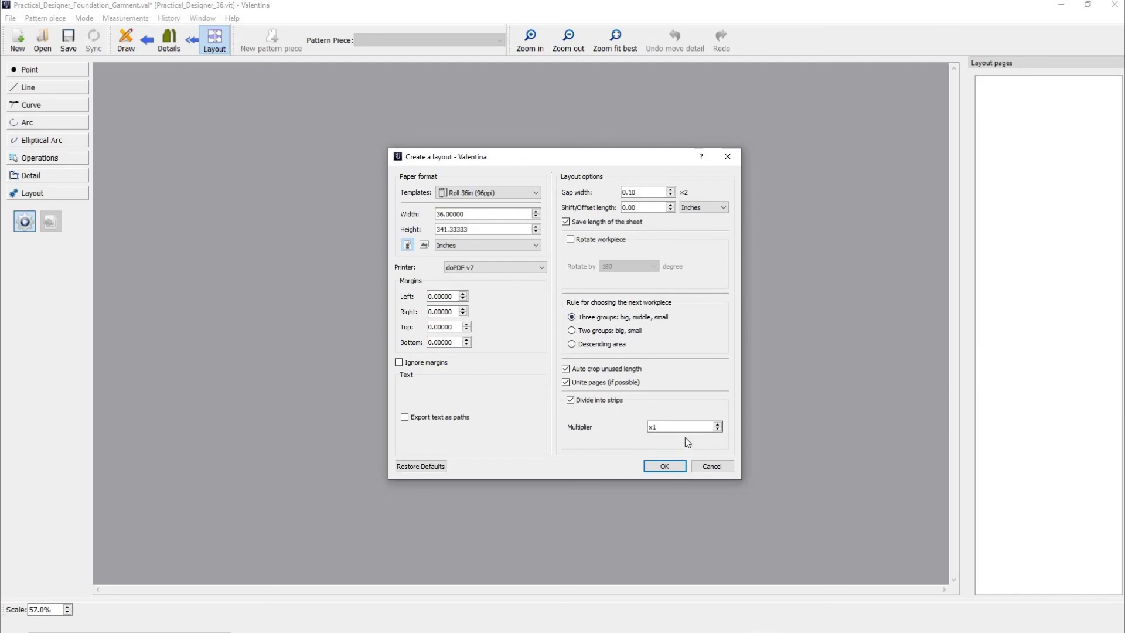
pyautogui.click(677, 465)
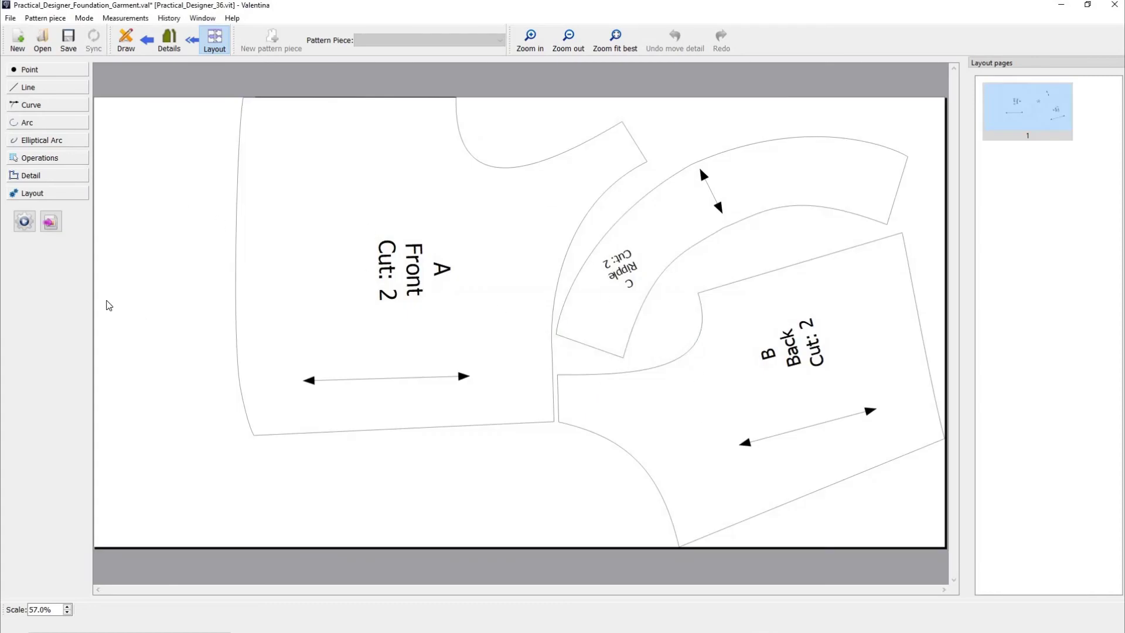
# Step: Regenerate the layout on the Roll 30in (96ppi) paper template, applying the settings despite the margin warning
pyautogui.click(23, 222)
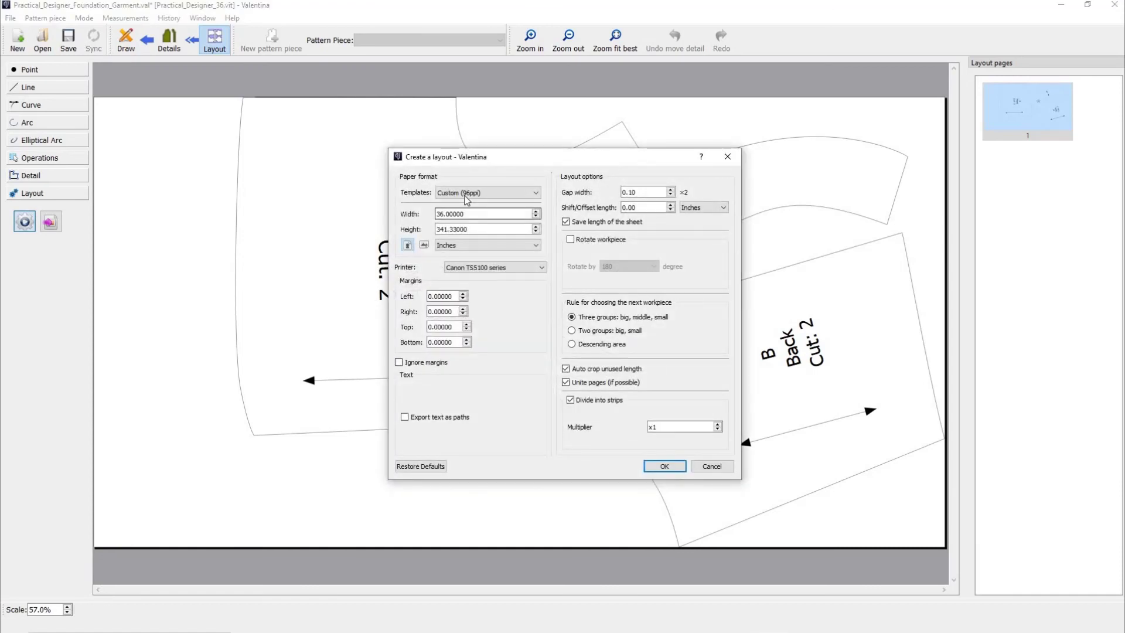
pyautogui.click(465, 199)
pyautogui.click(477, 225)
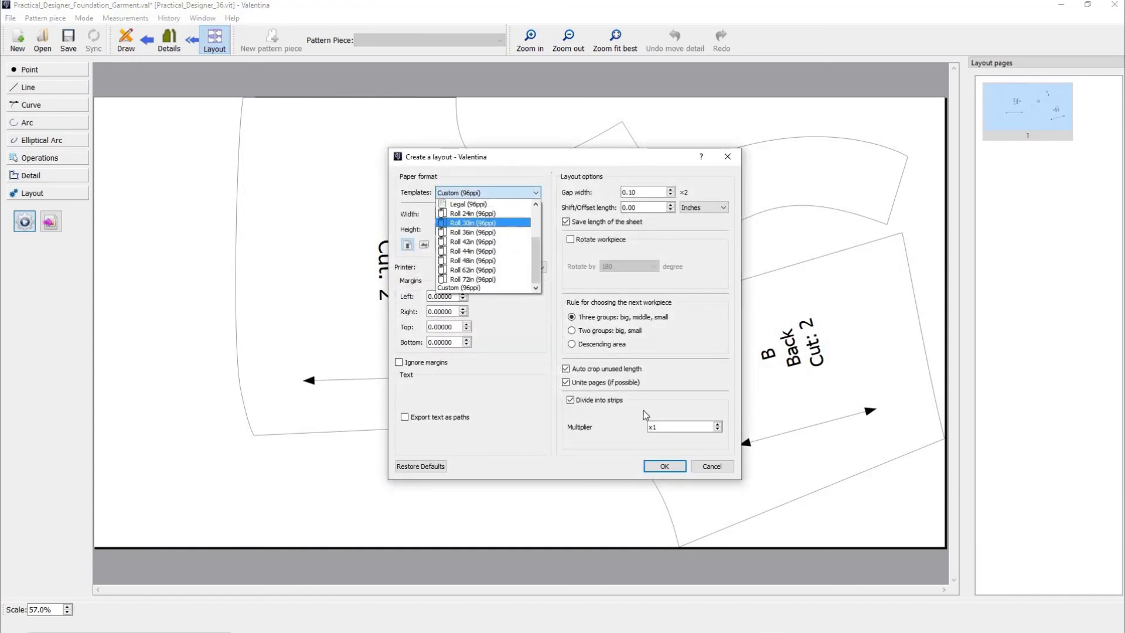
pyautogui.click(664, 466)
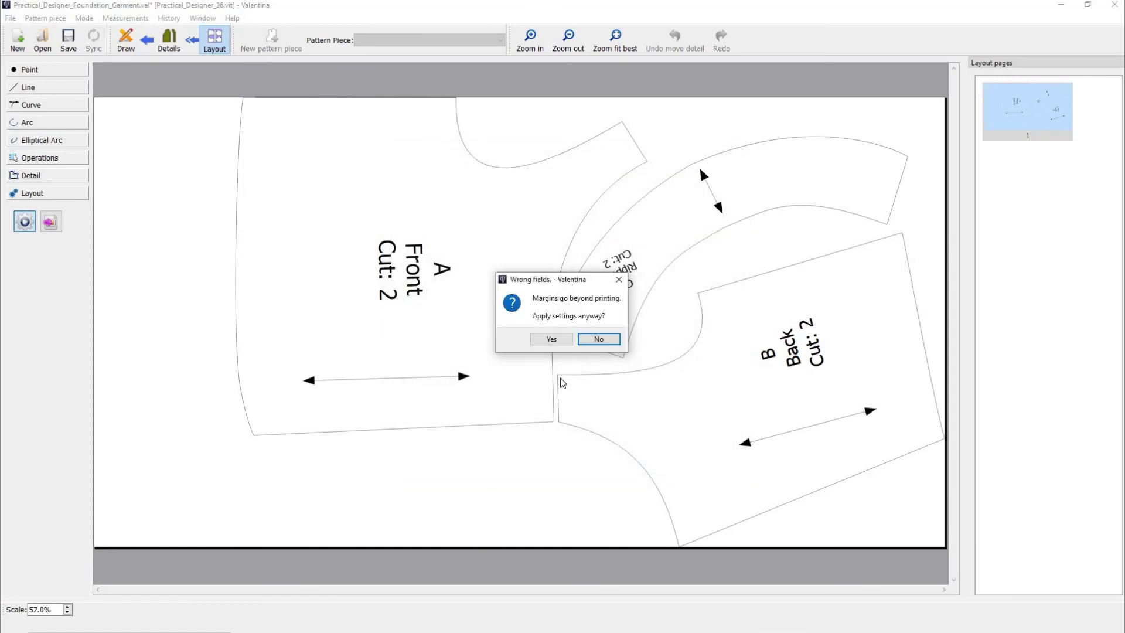
pyautogui.click(551, 339)
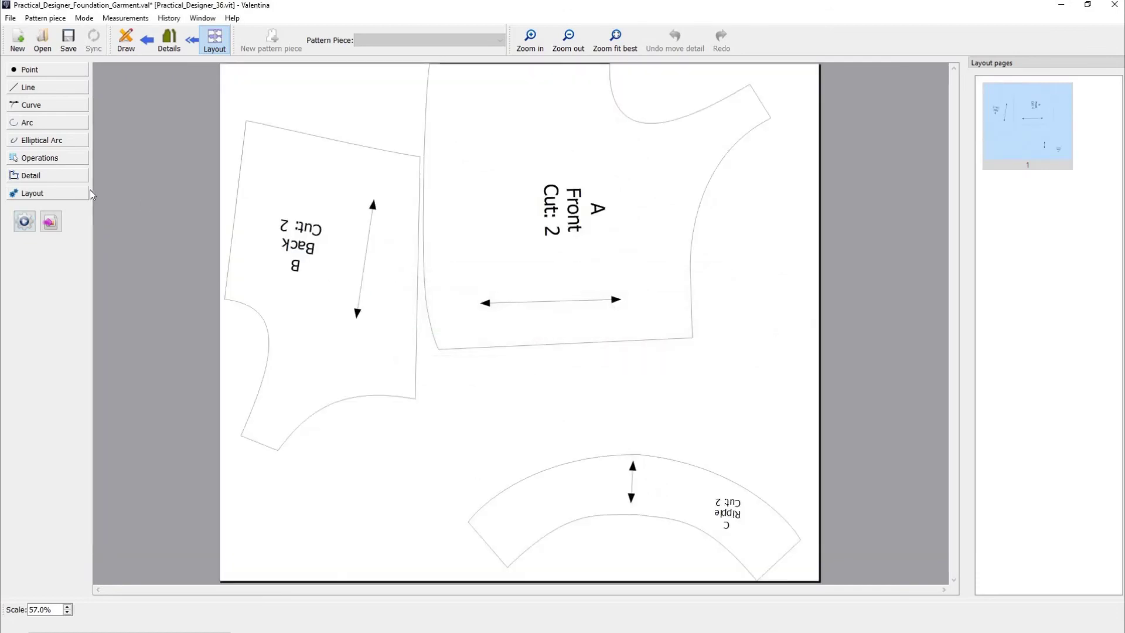
# Step: Compare the workpiece arrangement with the generated layout, then preview the layout as a tiled PDF, browse its pages and close the preview
pyautogui.click(170, 41)
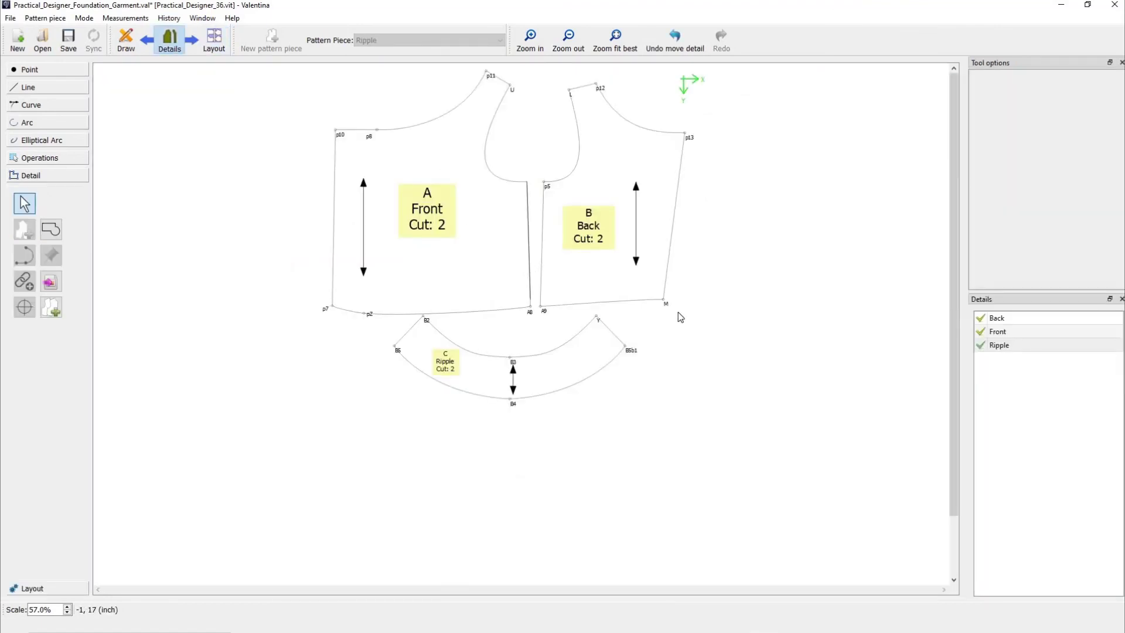
pyautogui.click(214, 39)
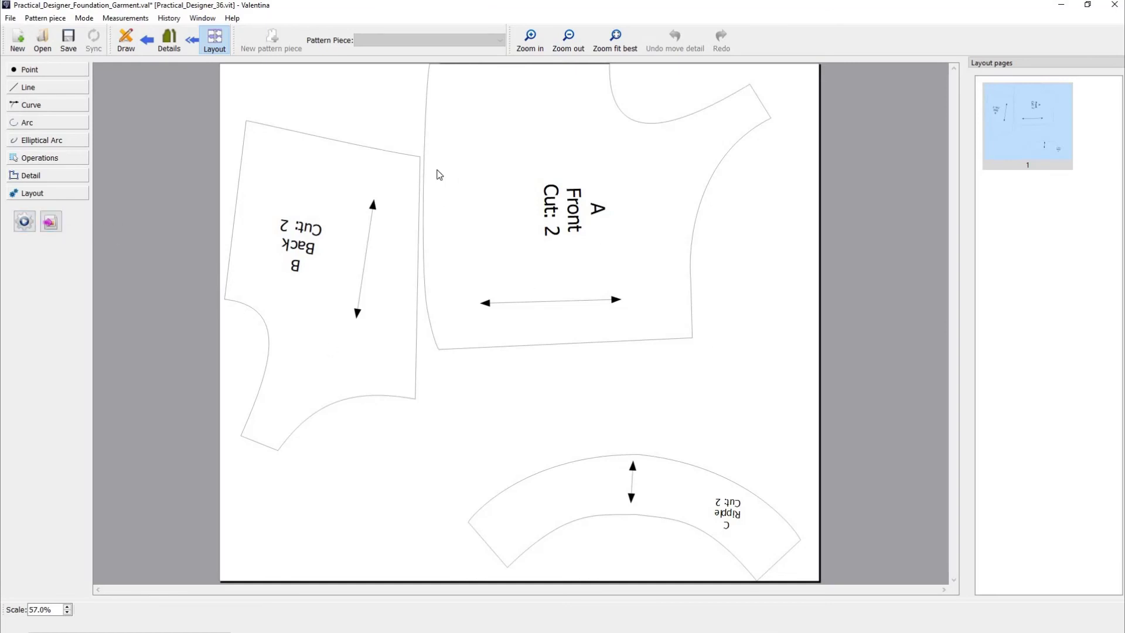
pyautogui.click(10, 18)
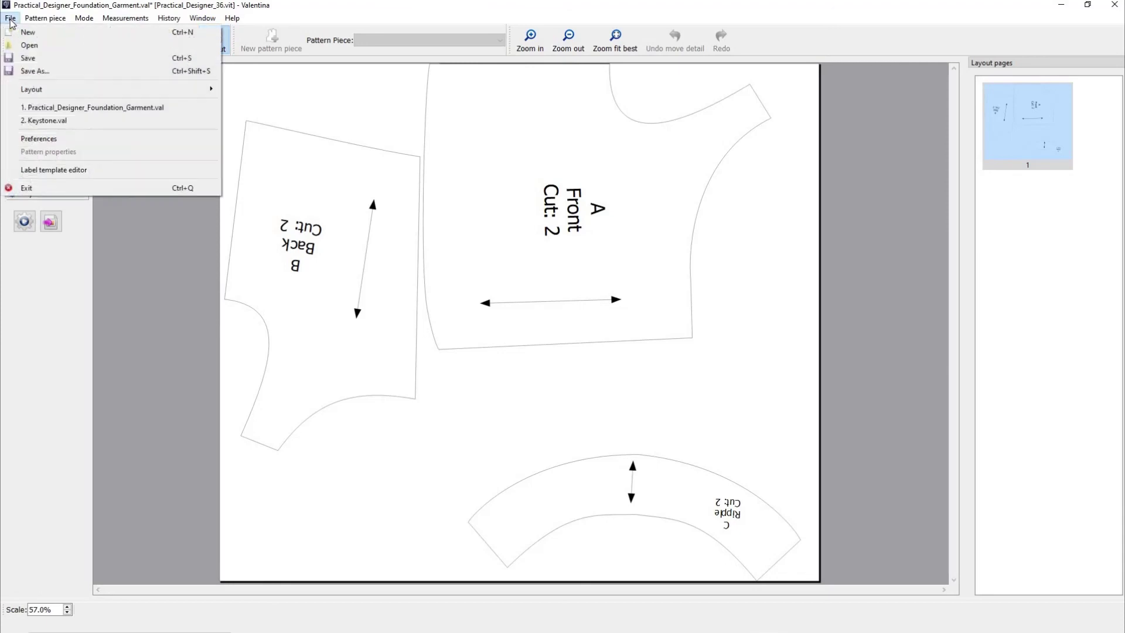
pyautogui.moveTo(139, 103)
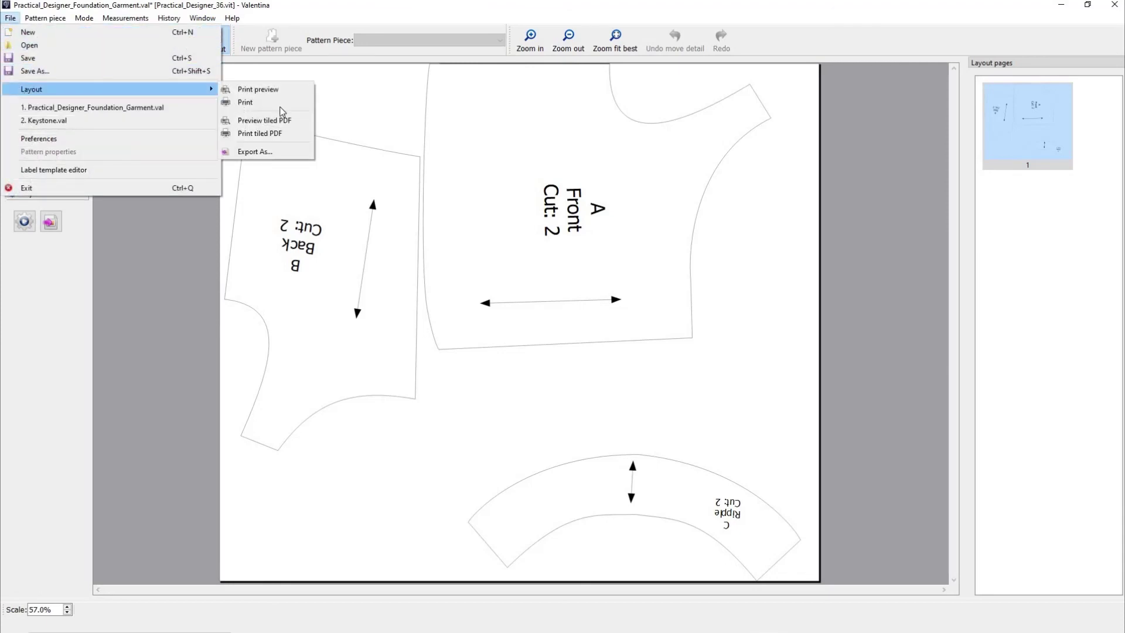
pyautogui.click(264, 120)
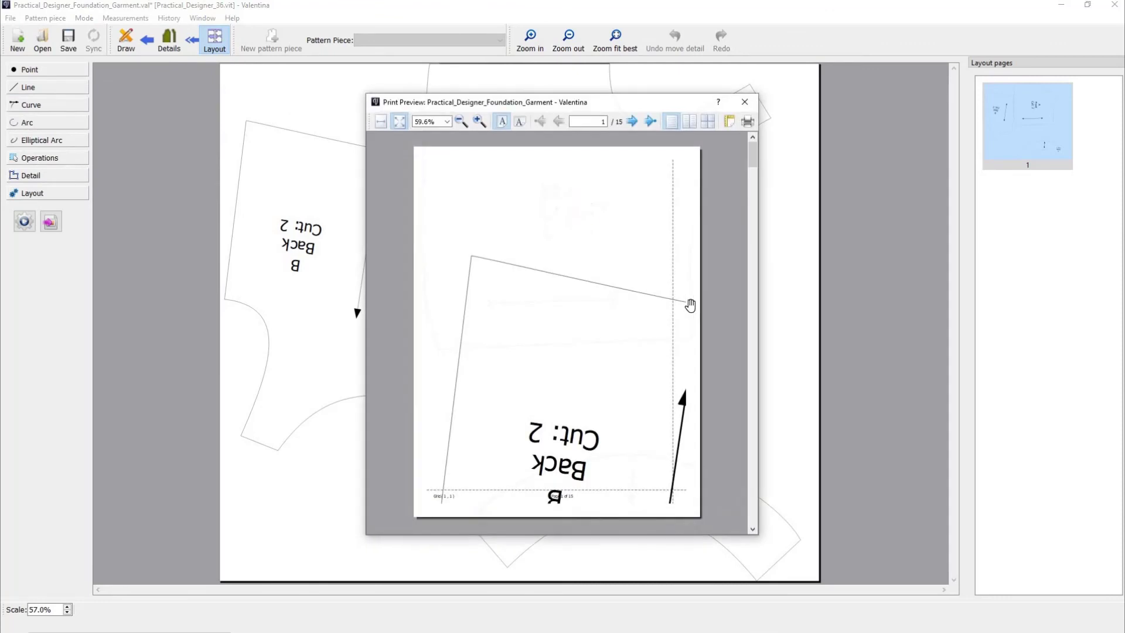
pyautogui.scroll(-10, 691, 302)
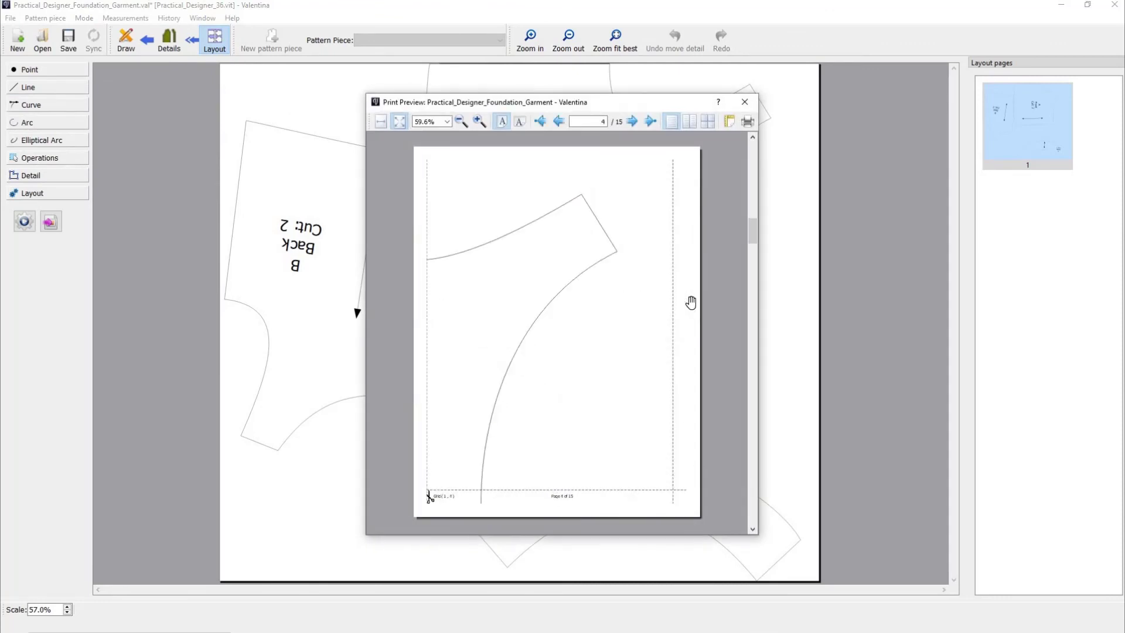
pyautogui.scroll(-6, 691, 303)
pyautogui.scroll(-4, 691, 303)
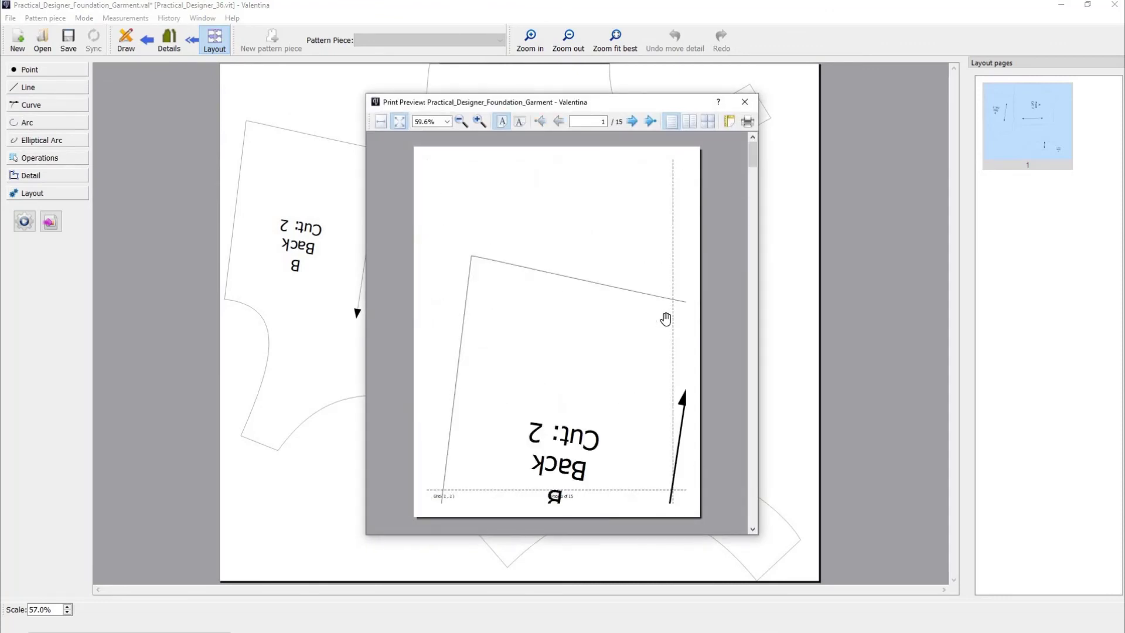
pyautogui.scroll(-3, 703, 282)
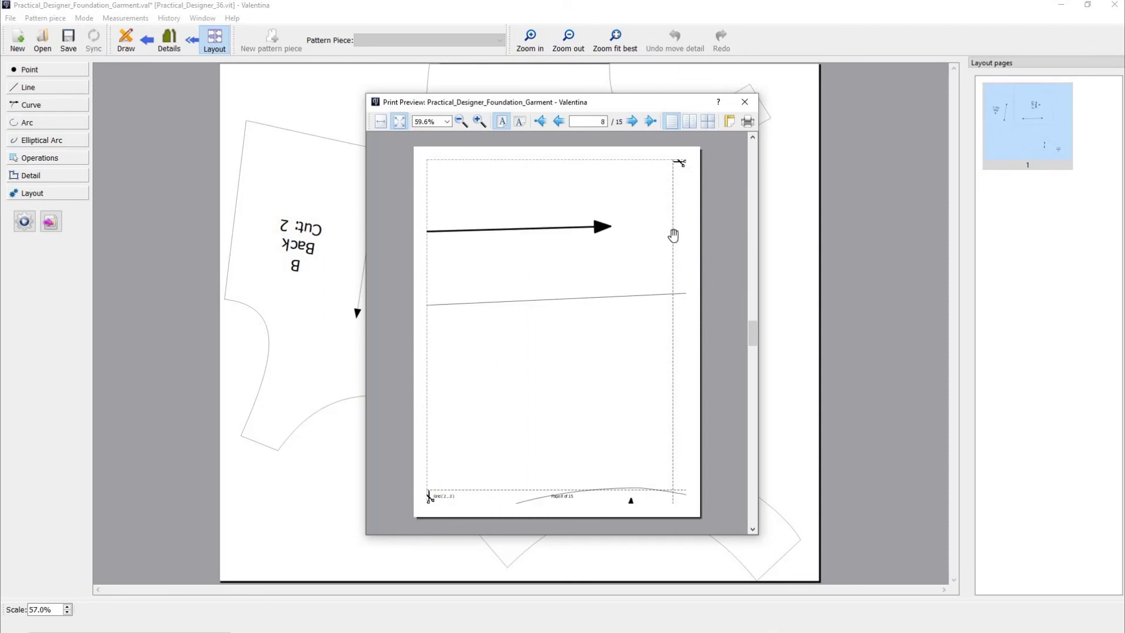
pyautogui.scroll(-3, 679, 290)
pyautogui.scroll(12, 680, 291)
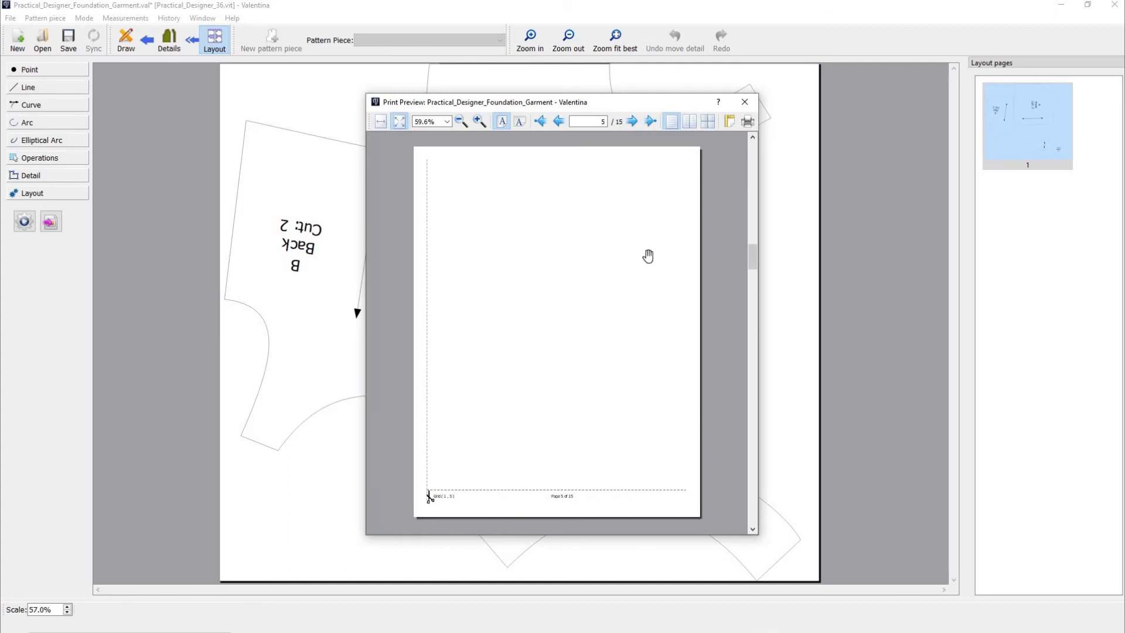
pyautogui.scroll(-3, 642, 256)
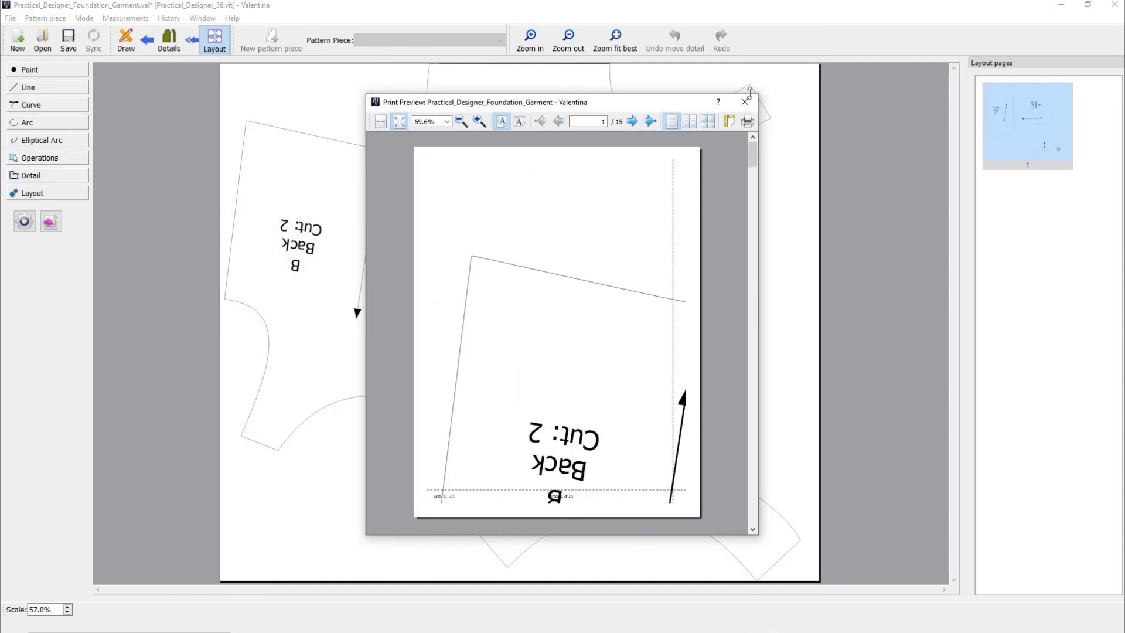
pyautogui.click(745, 102)
# Step: Return to the workpiece details view and minimize Valentina to bring the exported PDF in Acrobat Reader into view
pyautogui.click(167, 40)
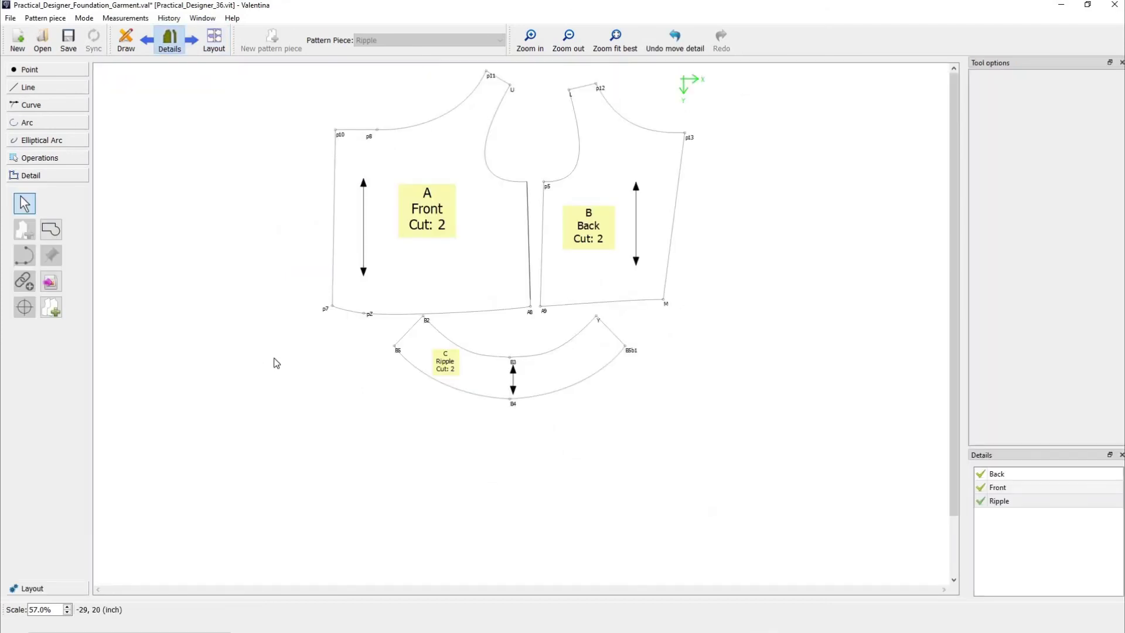
pyautogui.click(1061, 4)
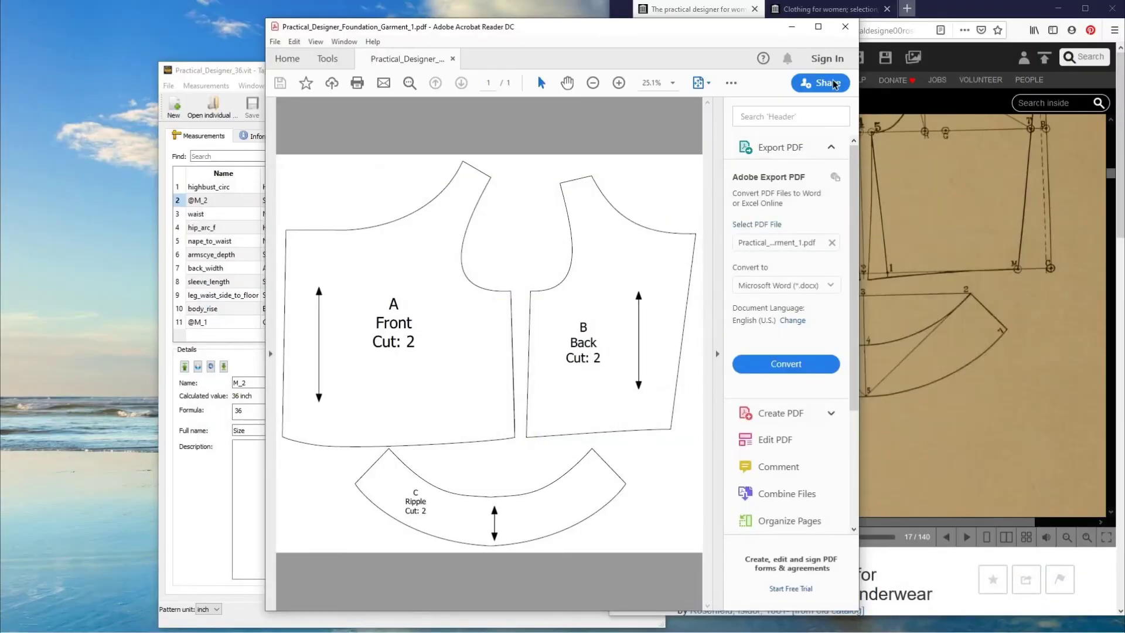
# Step: Switch to Firefox, view the title page of Clothing for Women with the browser temporarily widened, and return to the exported PDF
pyautogui.click(995, 11)
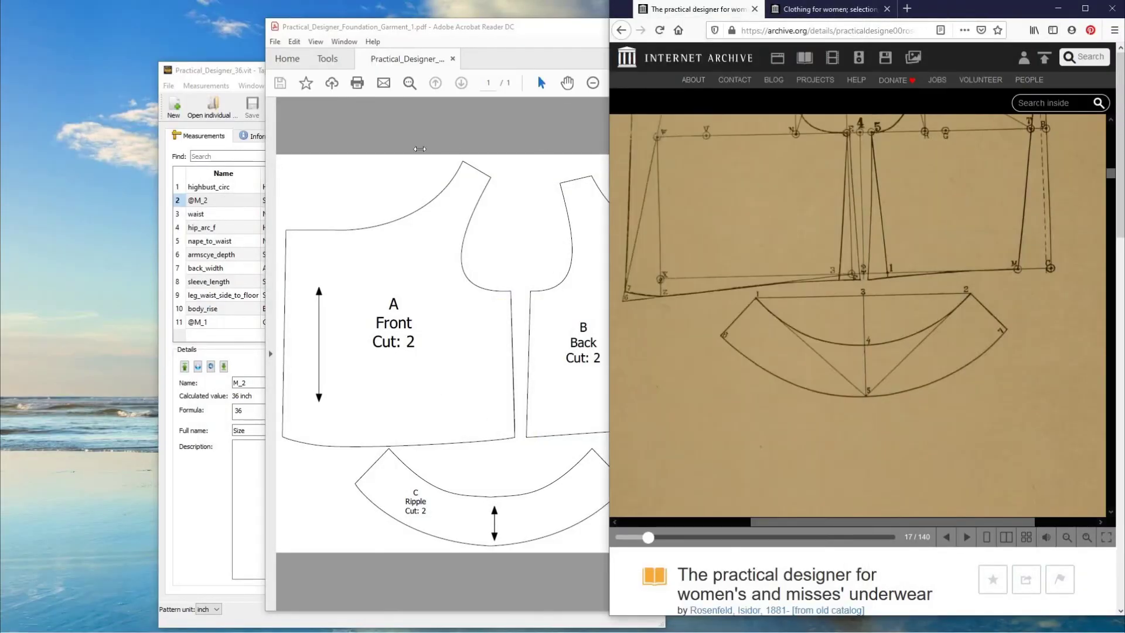
pyautogui.moveTo(611, 158); pyautogui.dragTo(224, 141)
pyautogui.click(418, 10)
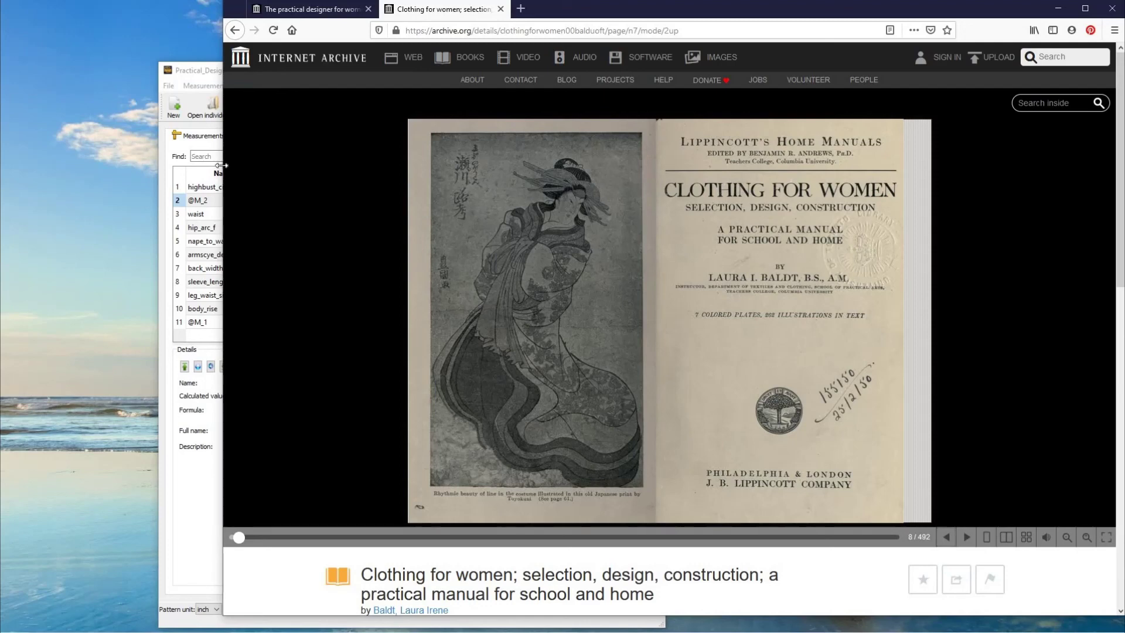
pyautogui.moveTo(222, 166); pyautogui.dragTo(606, 170)
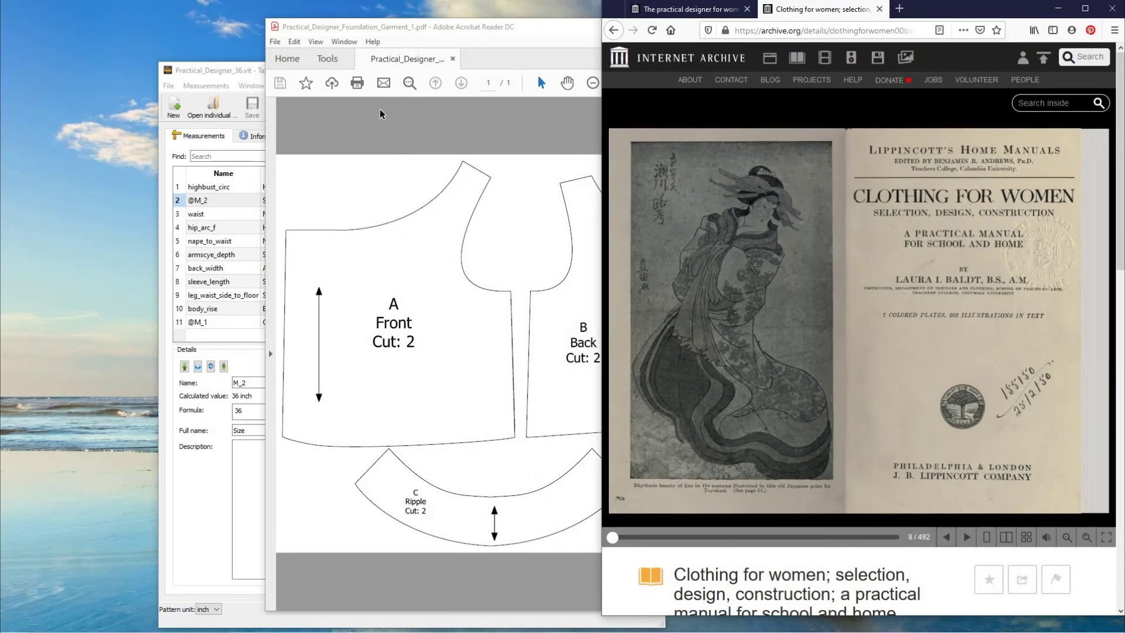
pyautogui.click(380, 114)
# Step: Switch to Valentina and load the individual measurements file Practical_Designer_40 into the foundation garment pattern
pyautogui.moveTo(375, 631)
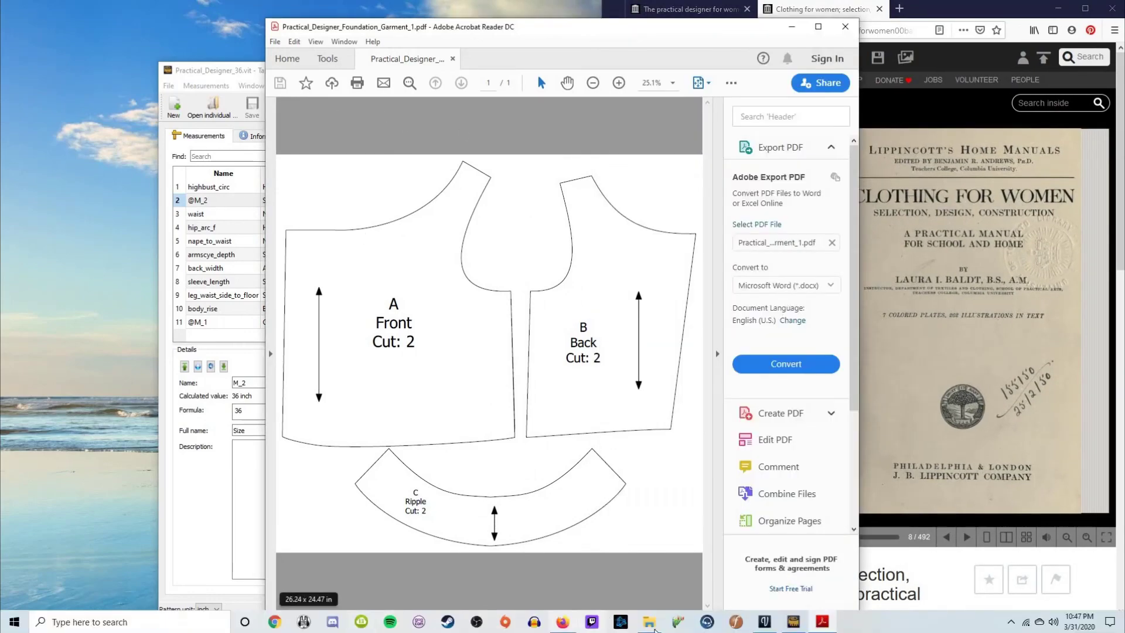
pyautogui.click(764, 622)
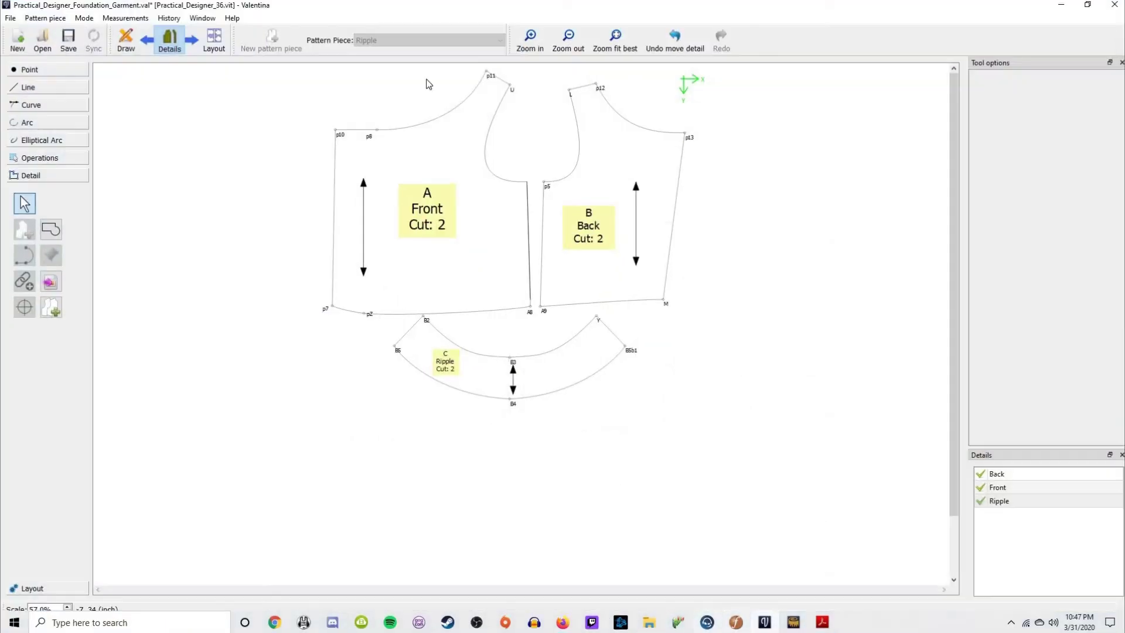
pyautogui.click(126, 19)
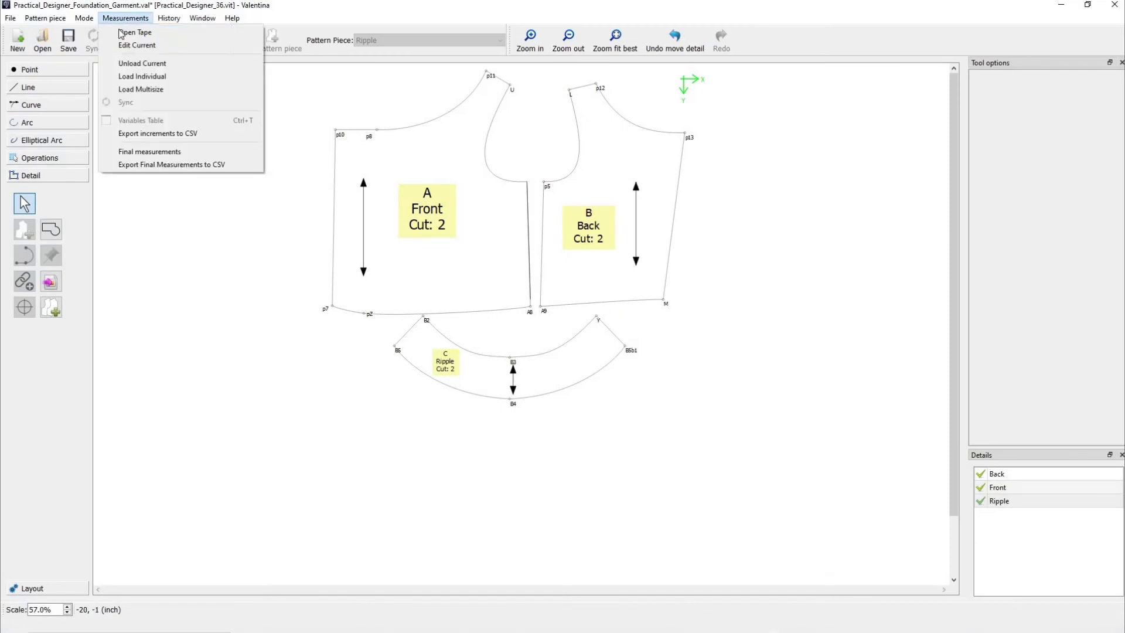
pyautogui.click(129, 76)
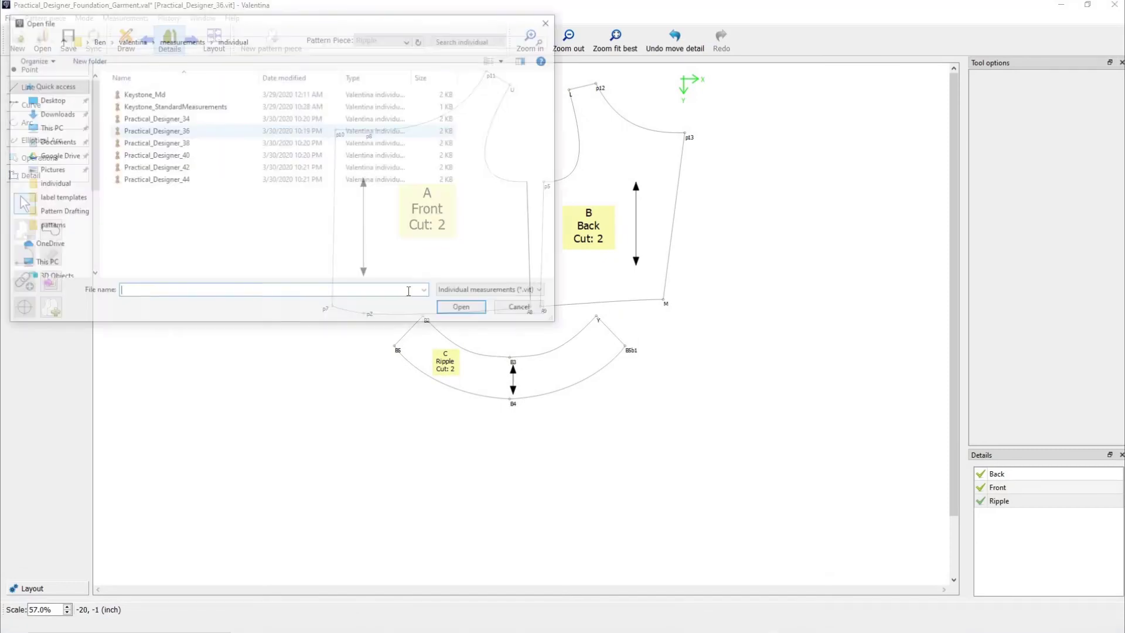
pyautogui.doubleClick(157, 155)
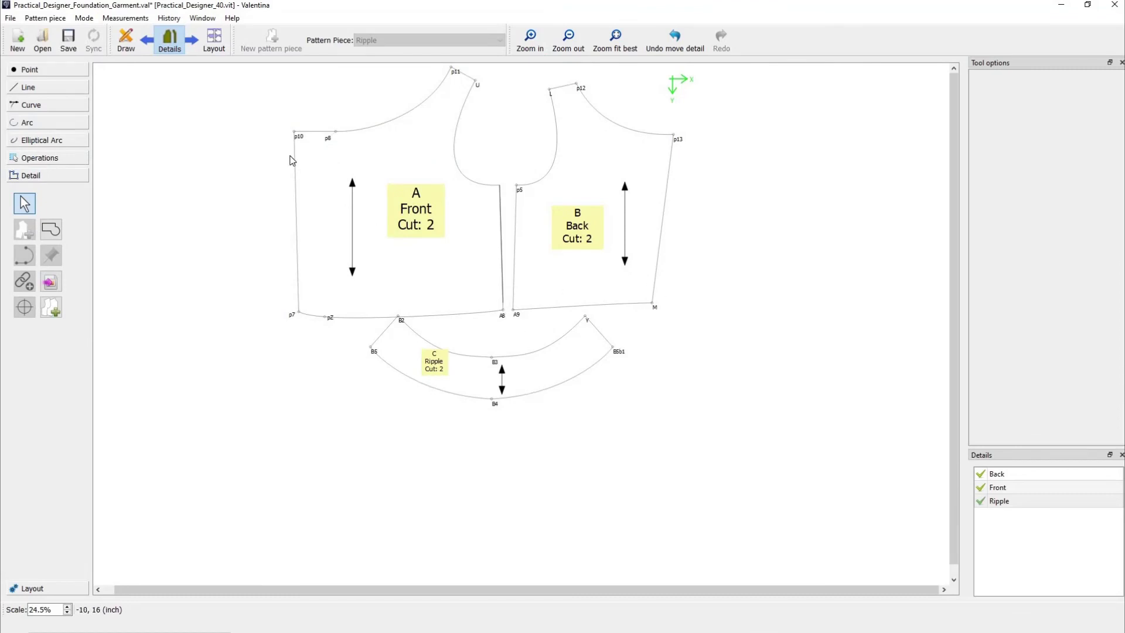
# Step: Load the individual measurements file Practical_Designer_44 into the foundation garment pattern
pyautogui.click(120, 19)
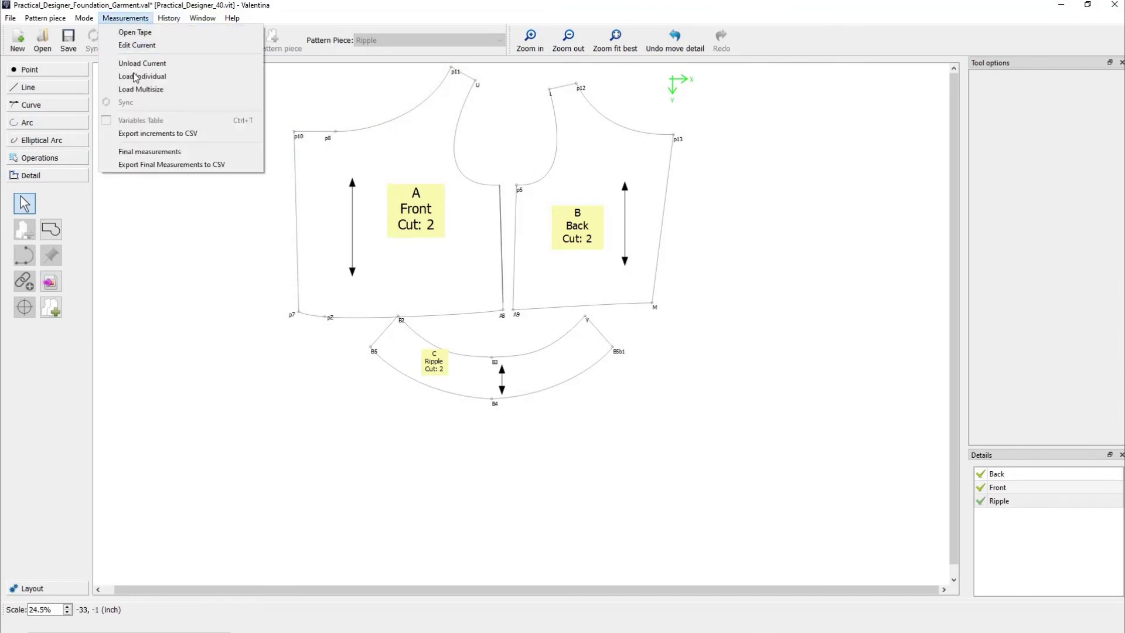
pyautogui.click(135, 78)
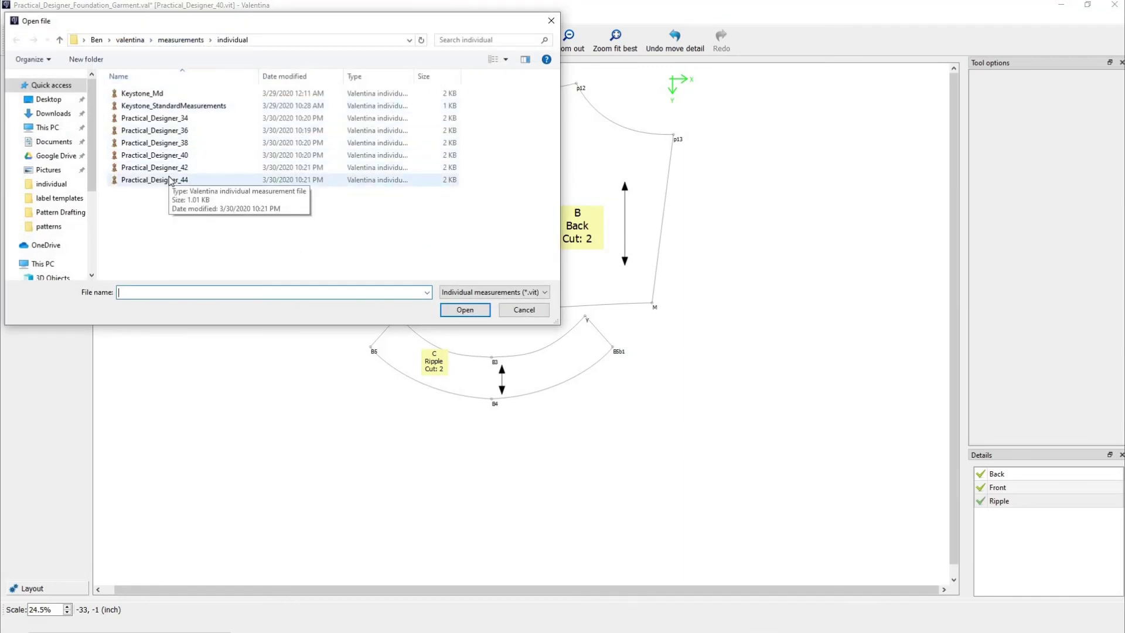
pyautogui.doubleClick(168, 180)
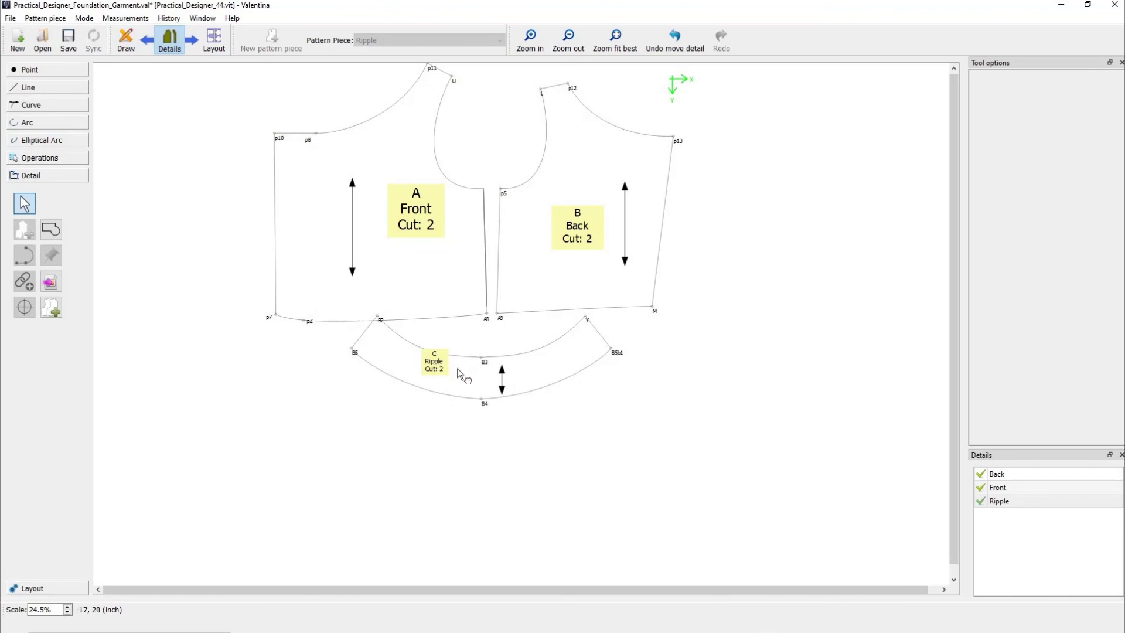
# Step: Move the Ripple workpiece below the bodice pieces and shift the Front and Back workpieces slightly apart
pyautogui.moveTo(460, 369); pyautogui.dragTo(441, 404)
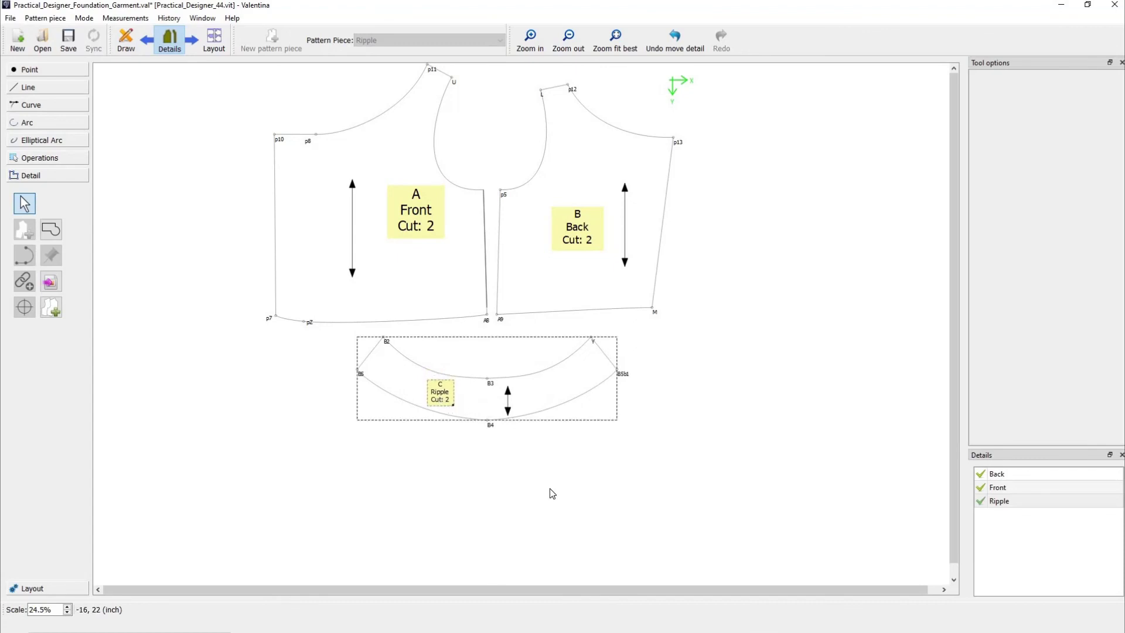
pyautogui.click(542, 485)
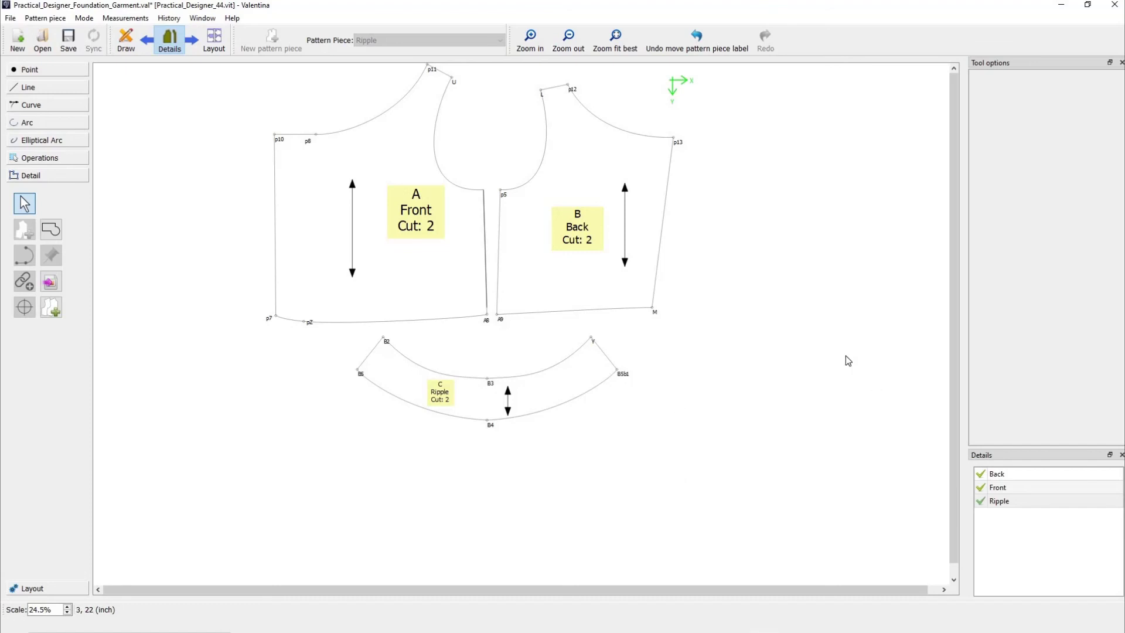
pyautogui.moveTo(436, 279); pyautogui.dragTo(426, 275)
pyautogui.moveTo(525, 255); pyautogui.dragTo(530, 257)
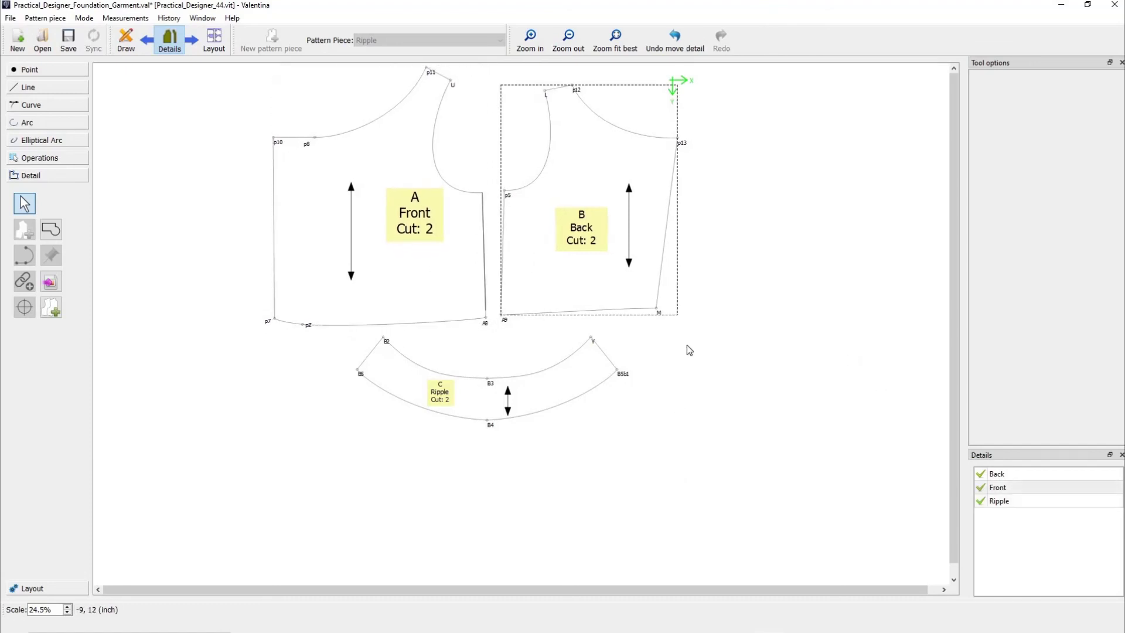
pyautogui.click(693, 375)
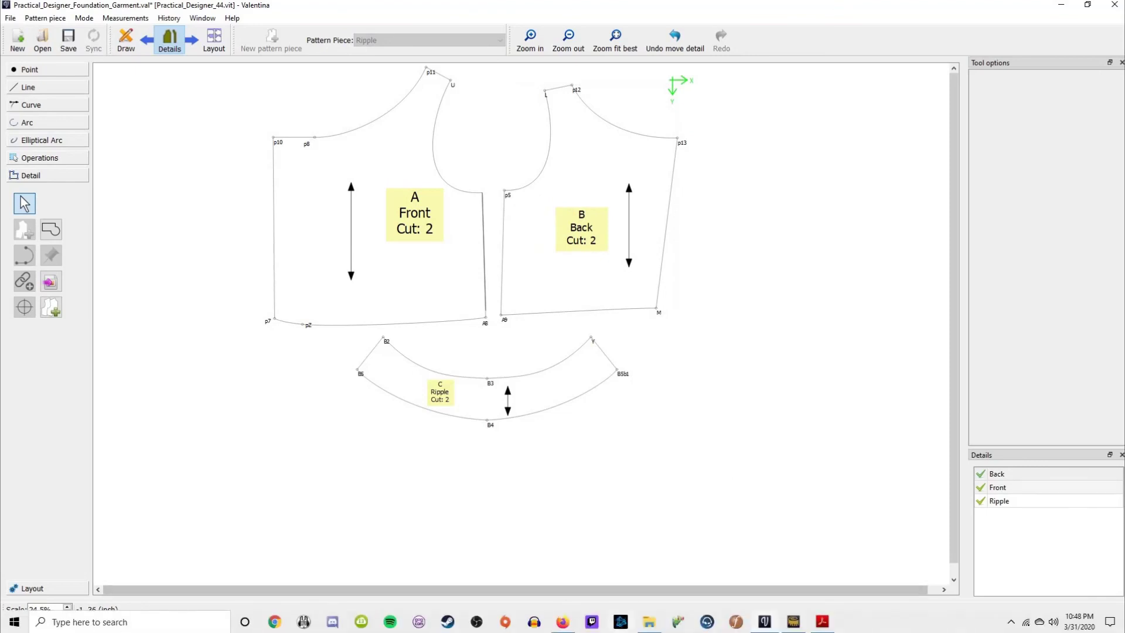
# Step: Switch to The Practical Designer in Firefox and browse past Lesson No. 403 to Lesson No. 404, Woman's Brassiere
pyautogui.click(563, 622)
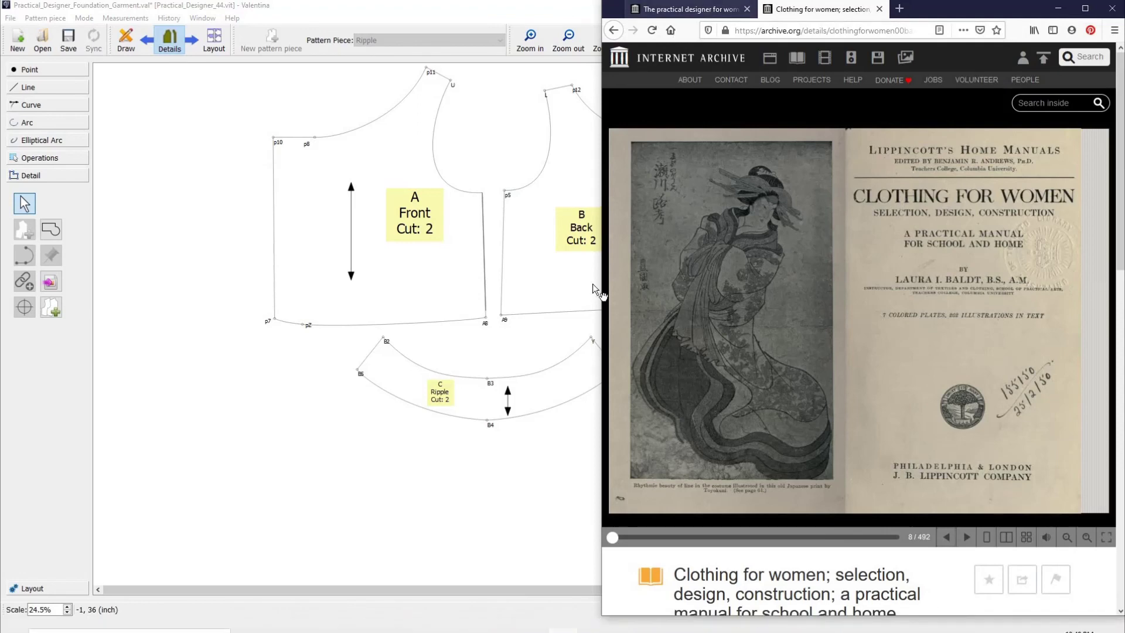
pyautogui.hotkey('ctrl', 'Tab')
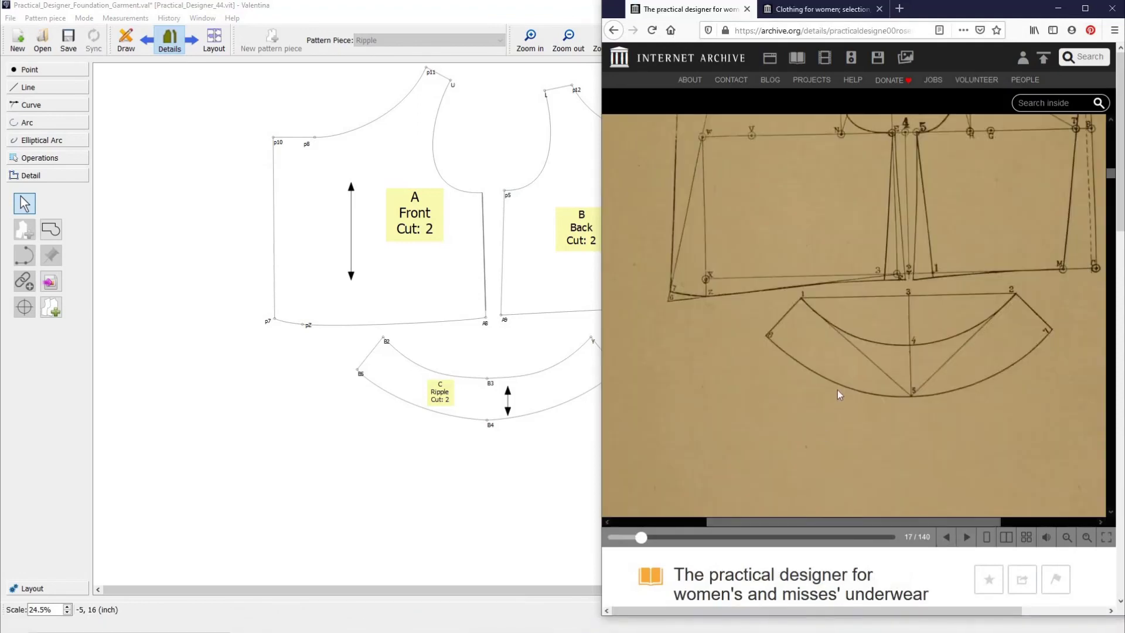
pyautogui.scroll(-8, 838, 389)
pyautogui.scroll(-10, 835, 386)
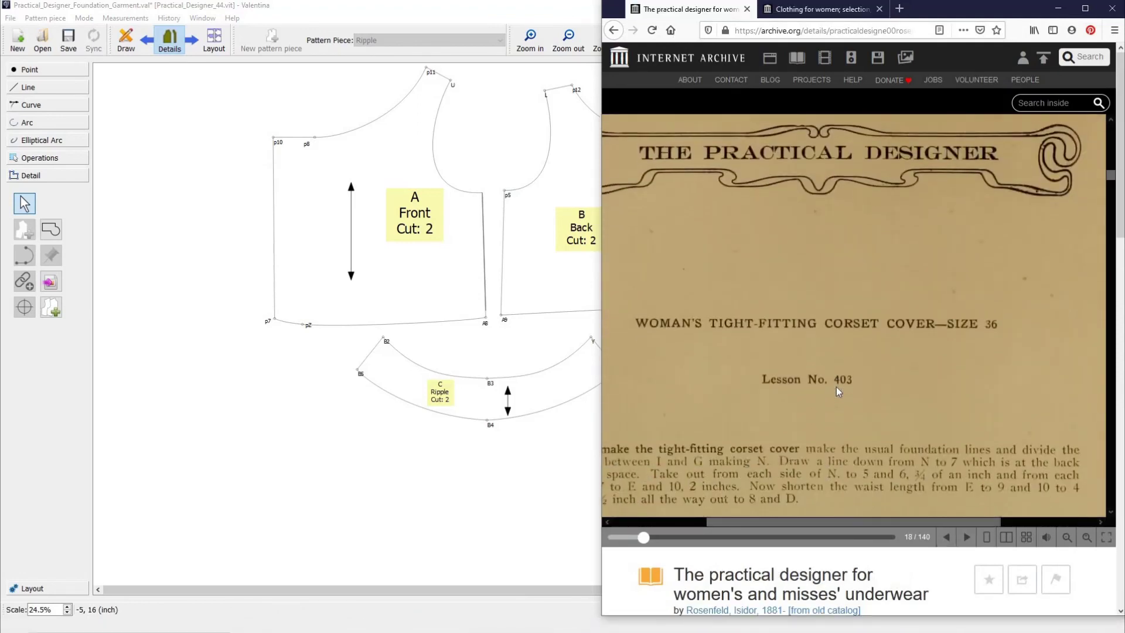
pyautogui.scroll(-15, 849, 392)
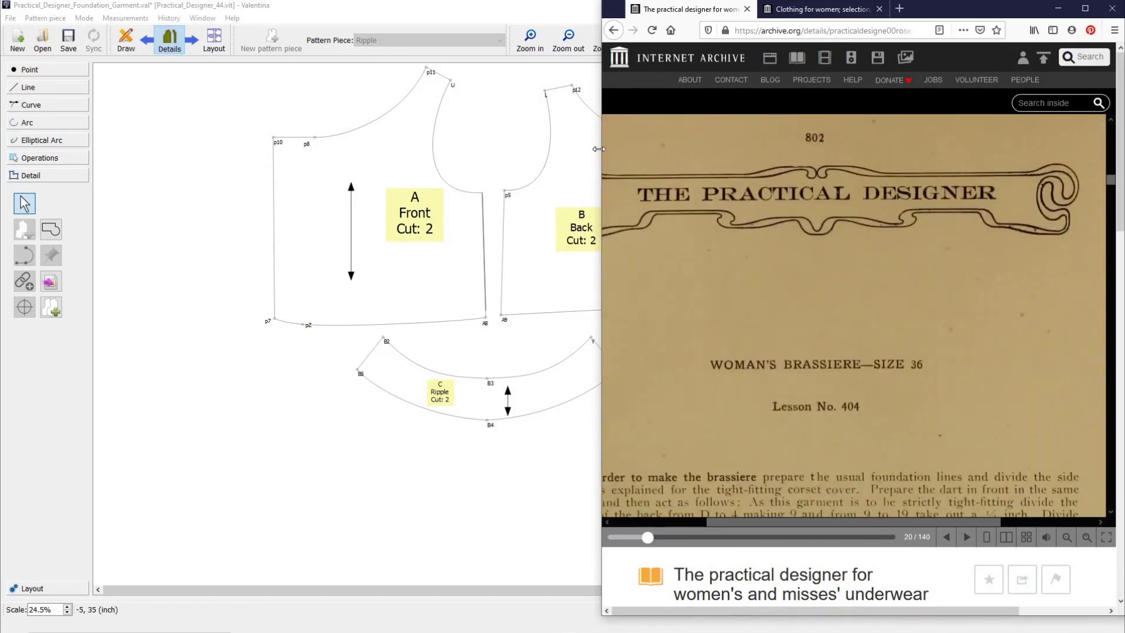
# Step: Widen the browser window and examine the brassiere instructions, followed by the tight-fitting corset cover diagram on page 19
pyautogui.moveTo(598, 149); pyautogui.dragTo(362, 148)
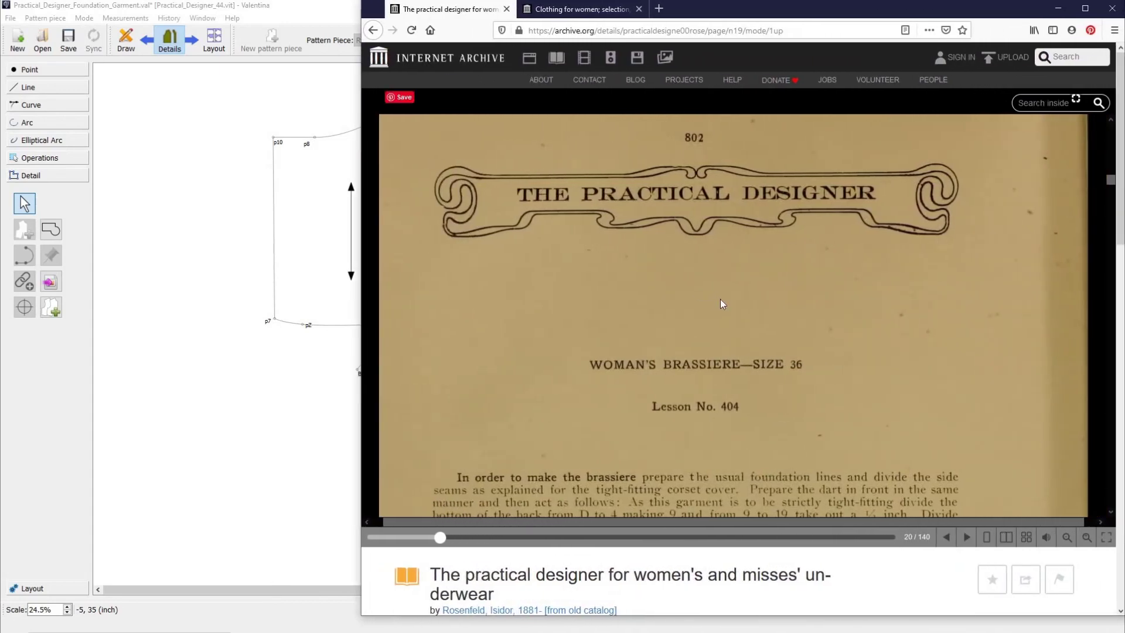
pyautogui.scroll(-4, 727, 276)
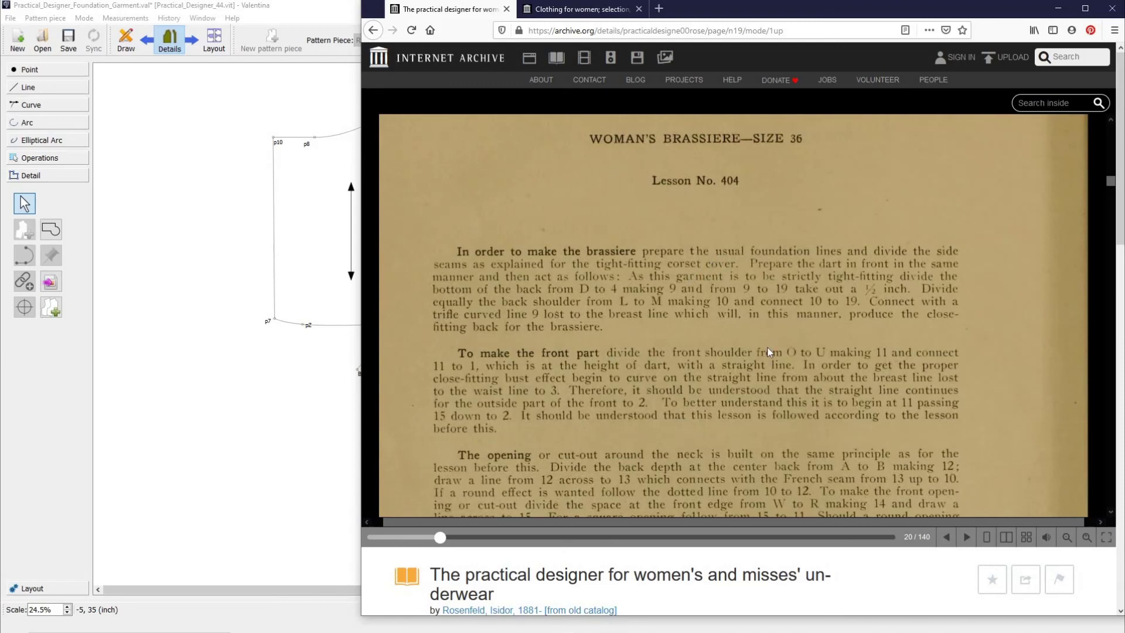
pyautogui.scroll(10, 768, 350)
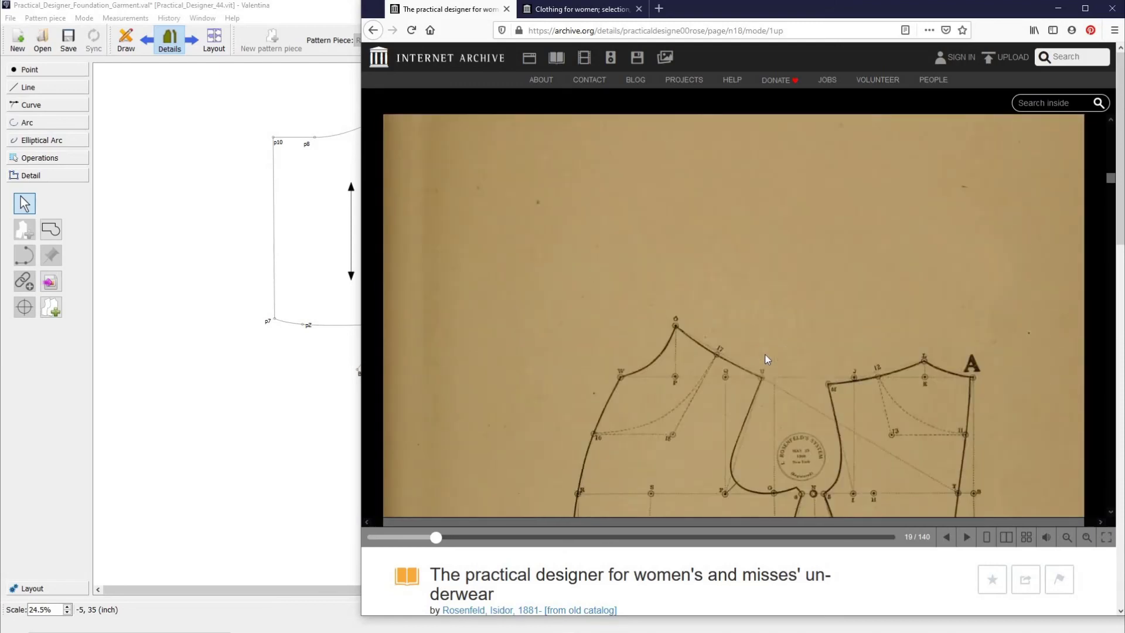
pyautogui.scroll(4, 764, 354)
pyautogui.scroll(-8, 765, 354)
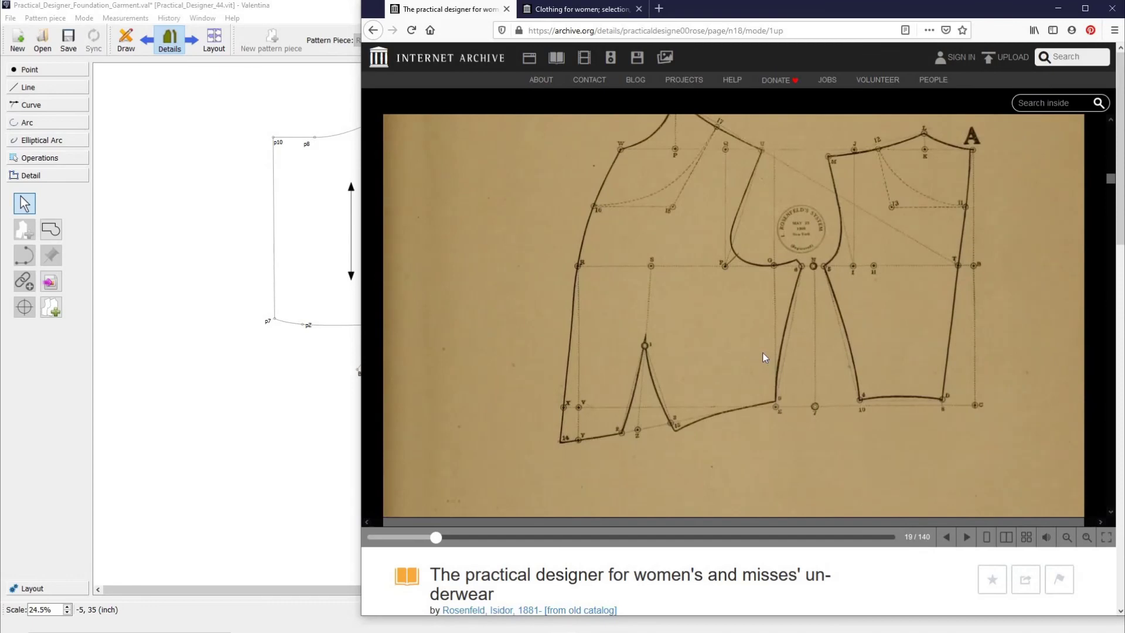
pyautogui.scroll(2, 761, 352)
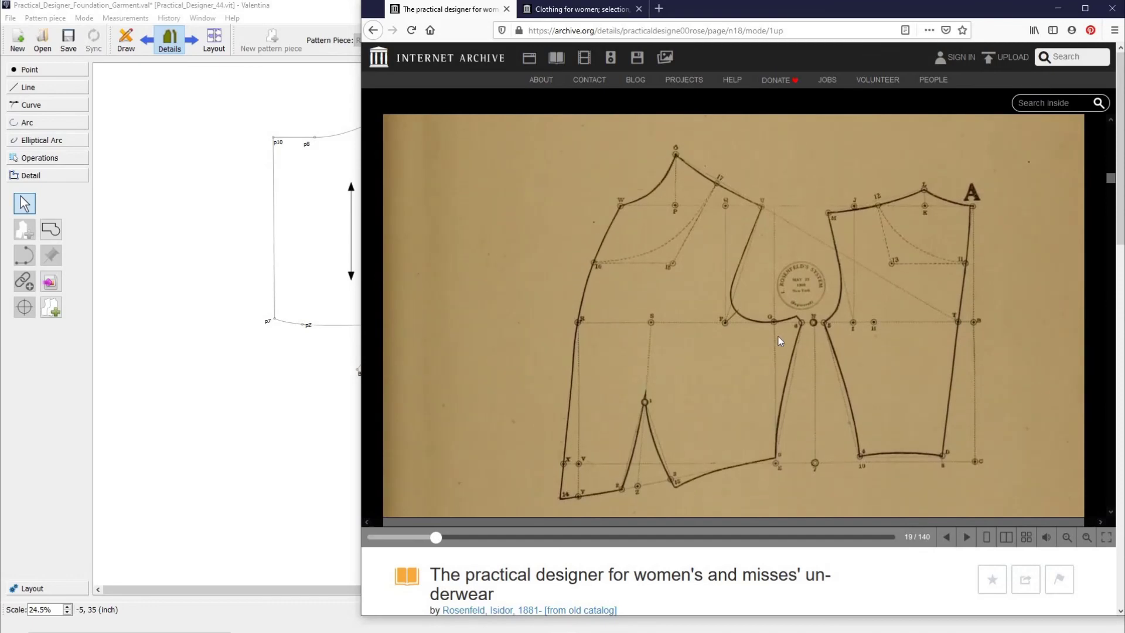